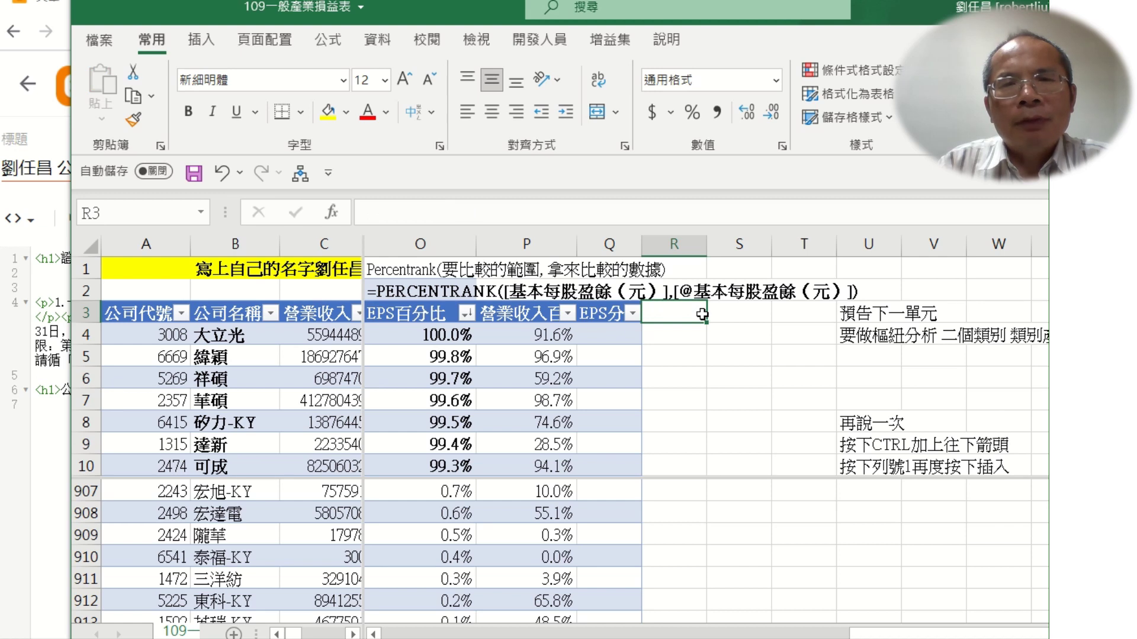
key("Down")
key("Down")
key("Down")
key("Left")
key("Up")
key("Up")
key("Up")
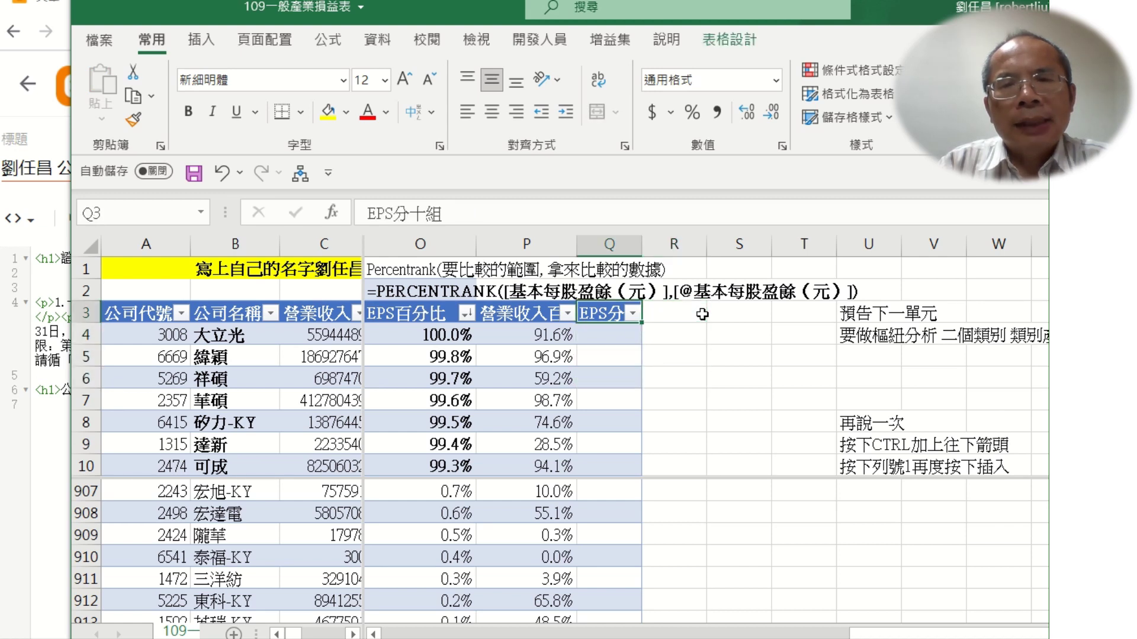
key("Right")
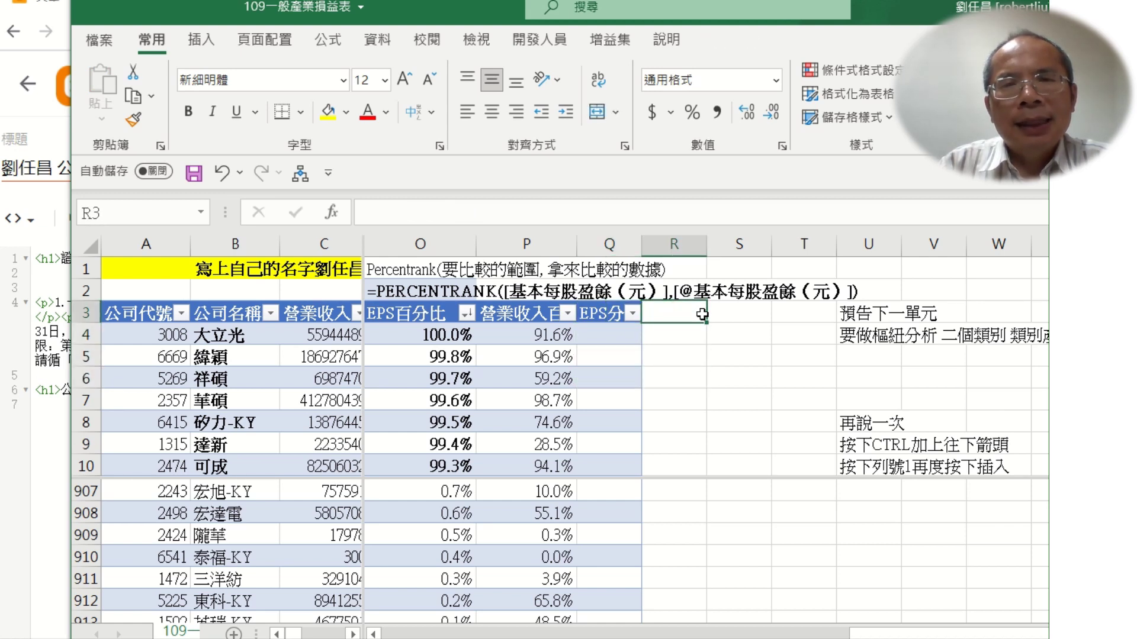
left_click(662, 376)
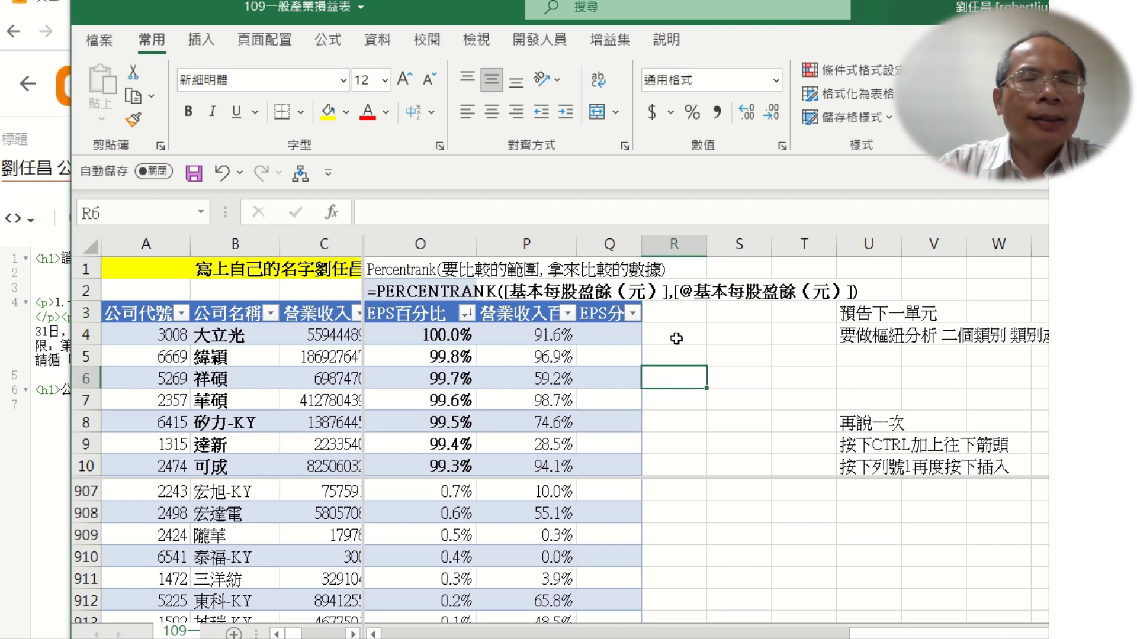
left_click(671, 398)
Step: Try to add a table column by entering the heading 營業收入分十組 in cell R3 beside the table
left_click(676, 317)
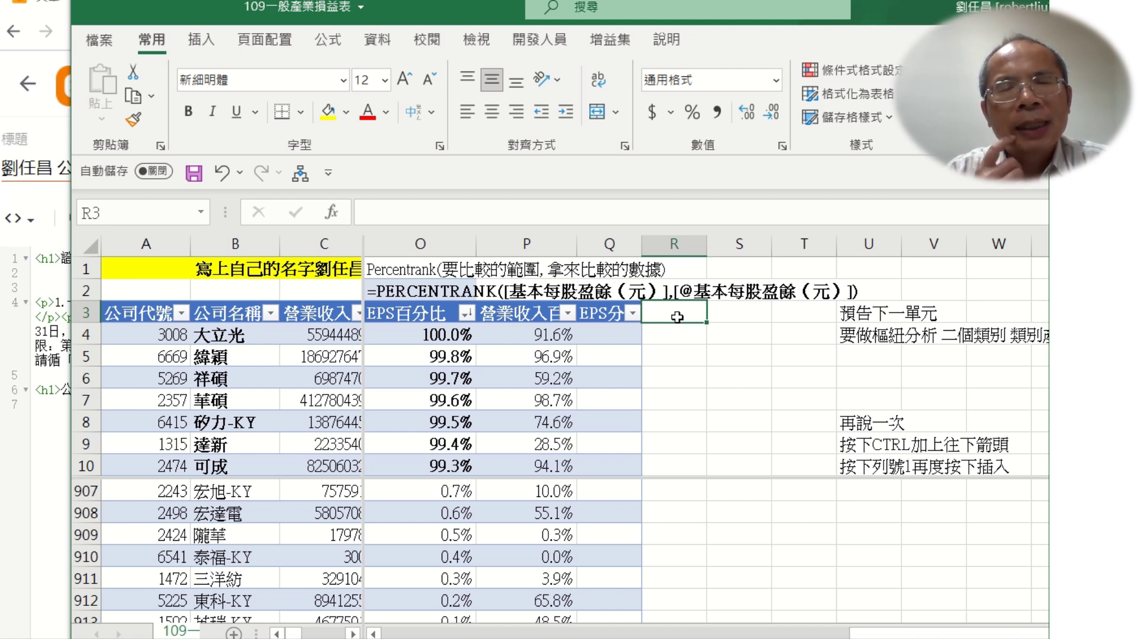
type("u/6")
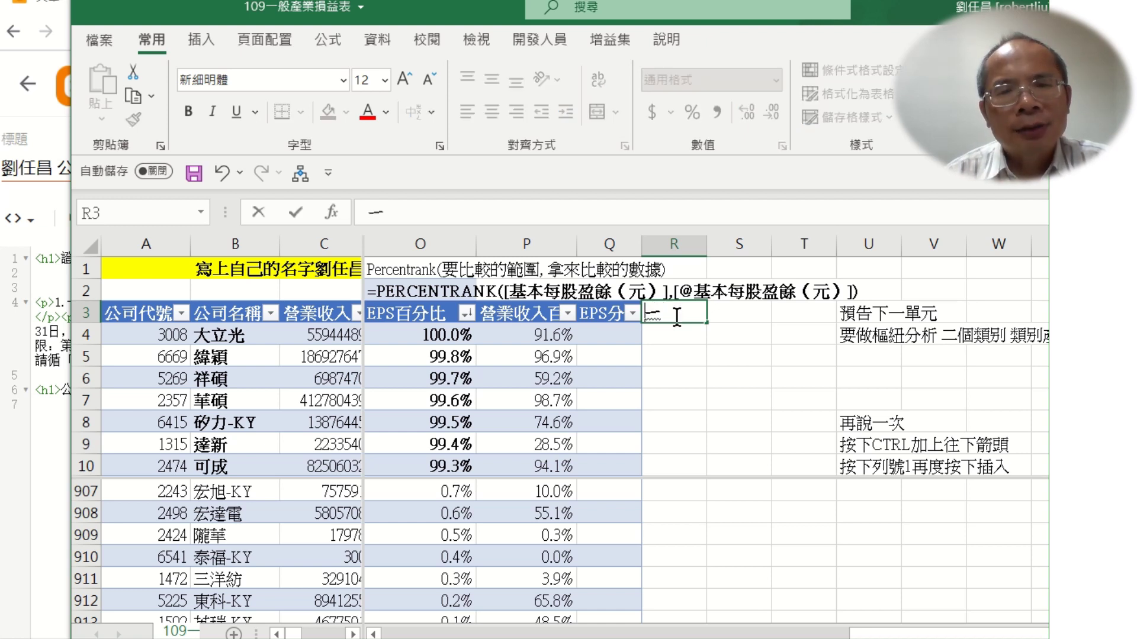
type("u,4g. bj4zp g")
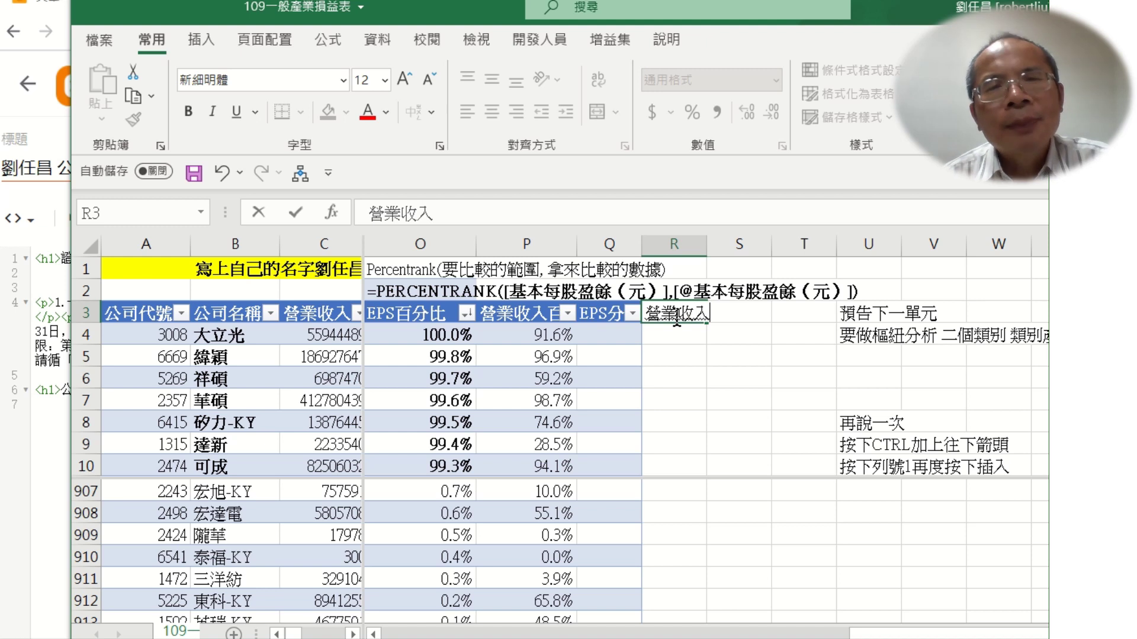
type("6yj3")
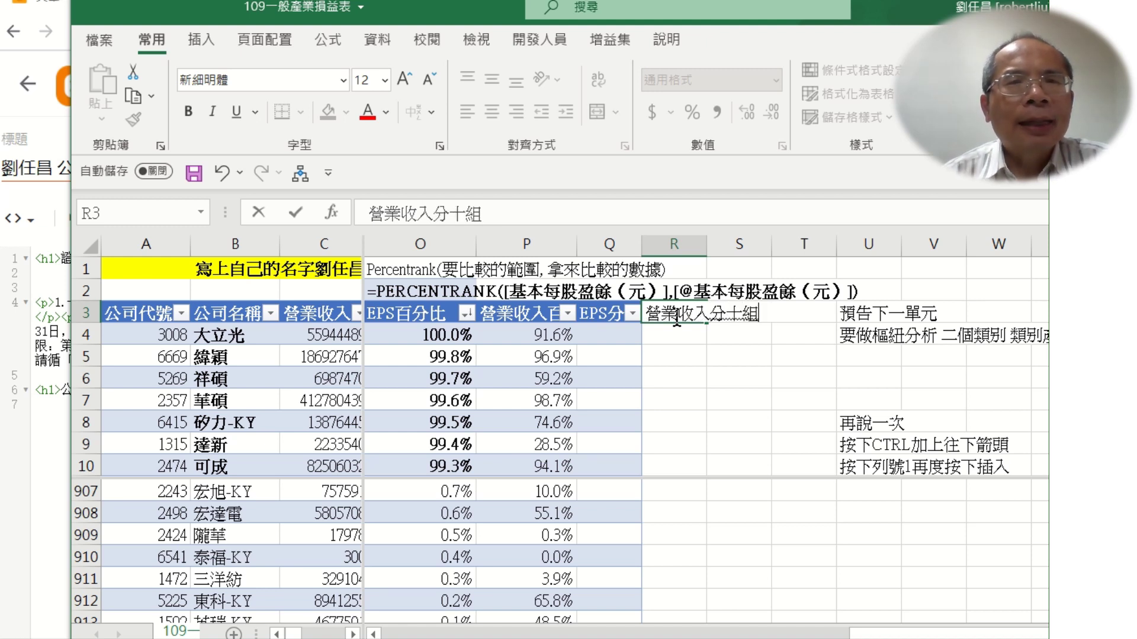
key("Return")
key("Return")
left_click(678, 317)
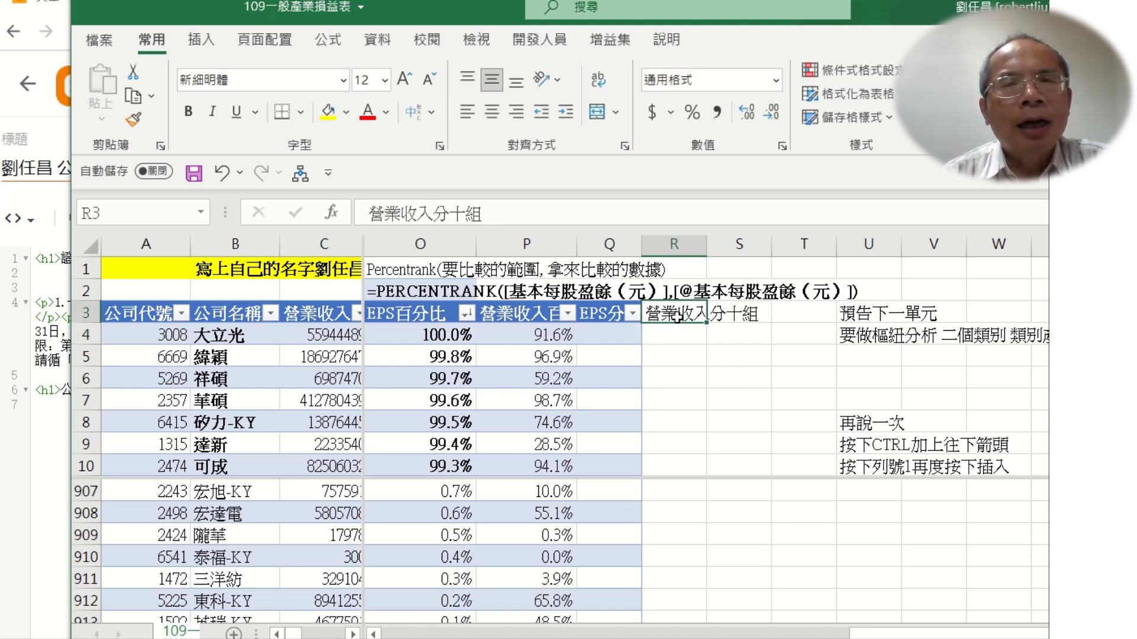
key("Left")
key("Right")
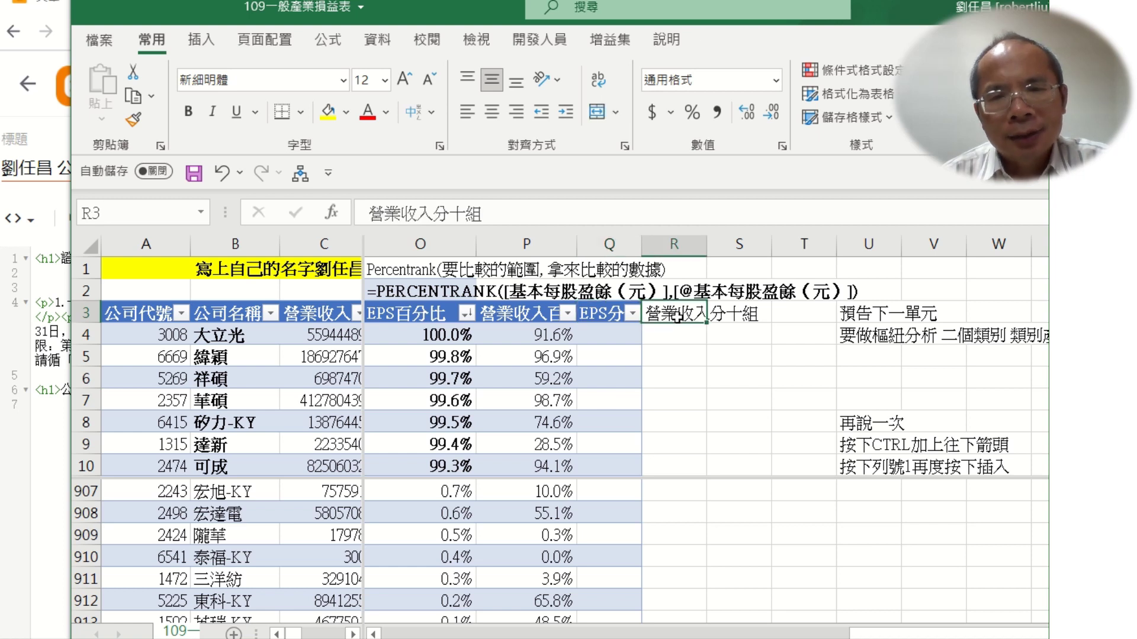
key("Right")
key("Left")
key("Left")
key("Right")
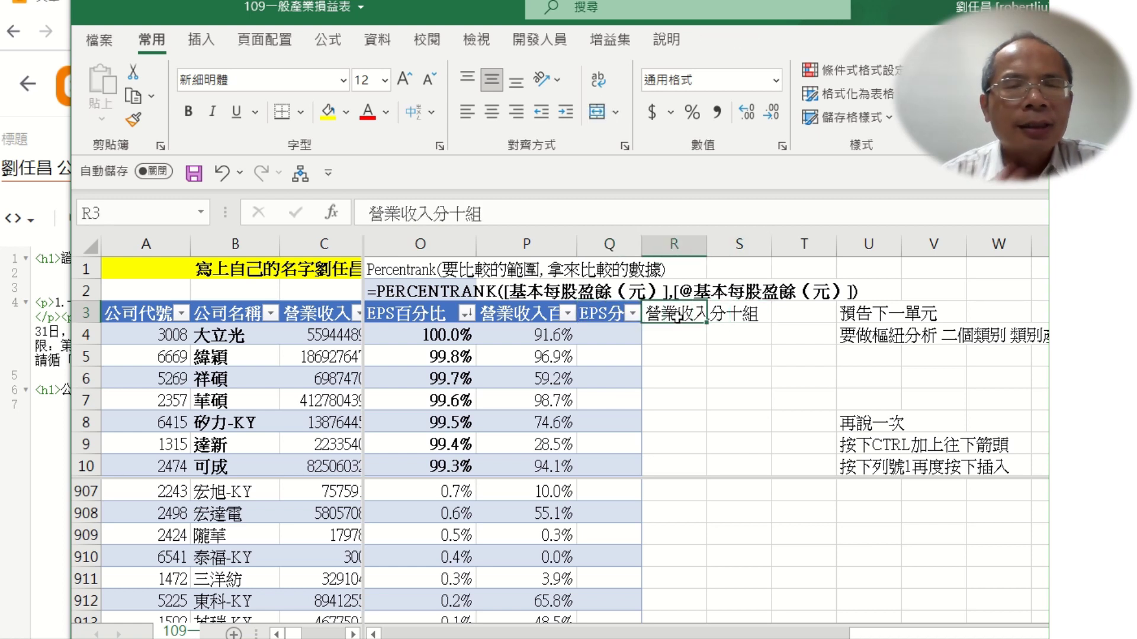
Step: Clear the heading from cell R3
key("Down")
key("Up")
key("Delete")
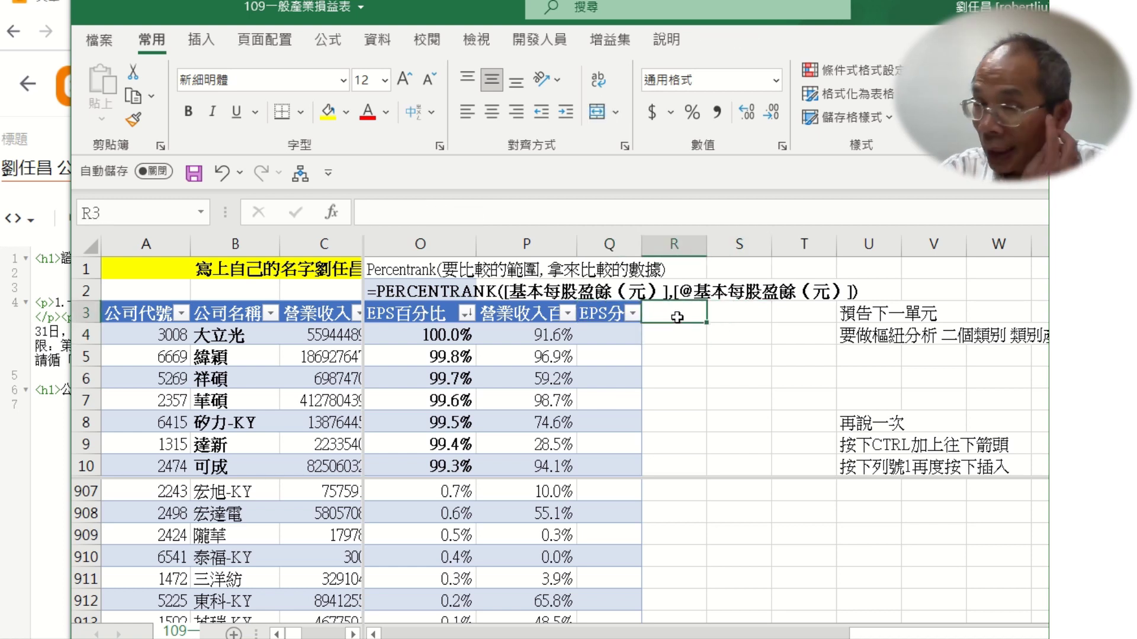
key("Left")
key("Left")
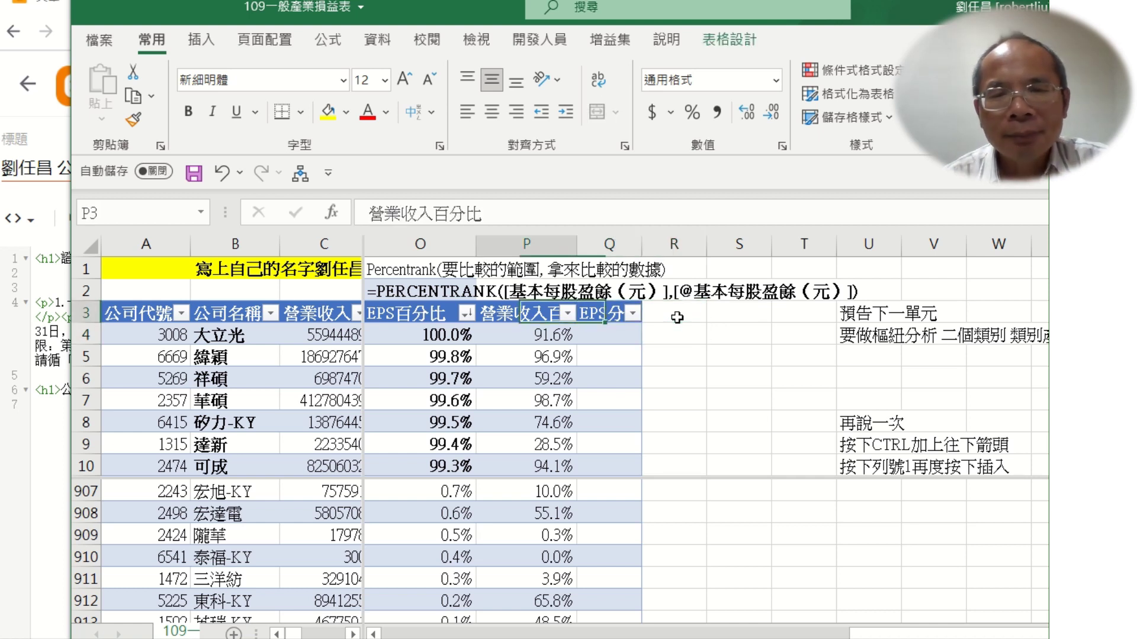
key("Right")
key("Down")
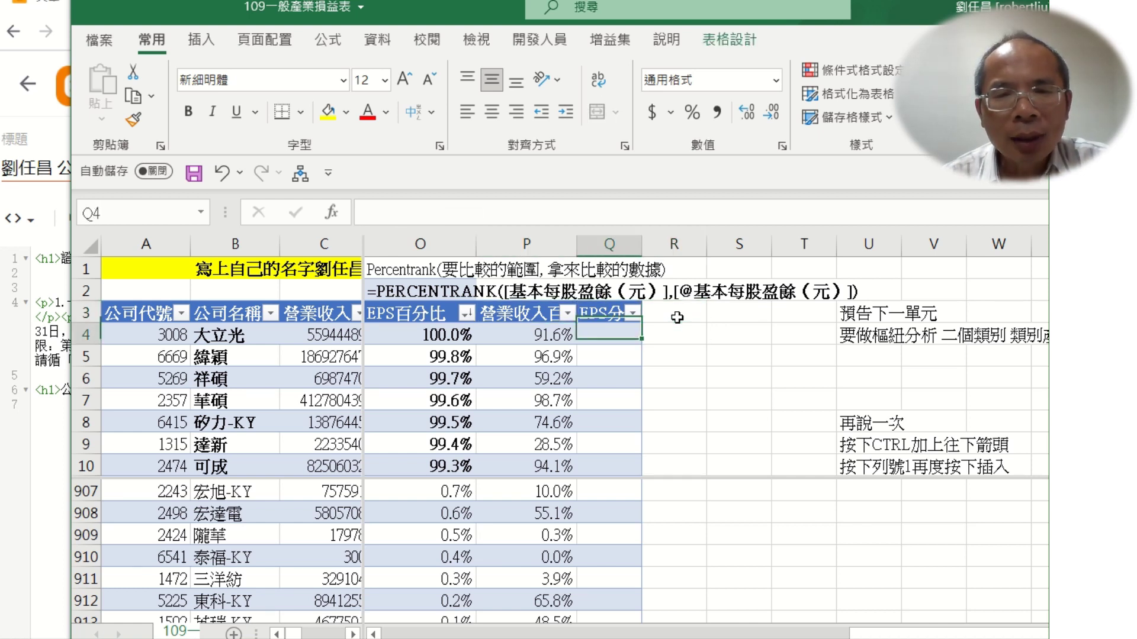
key("Up")
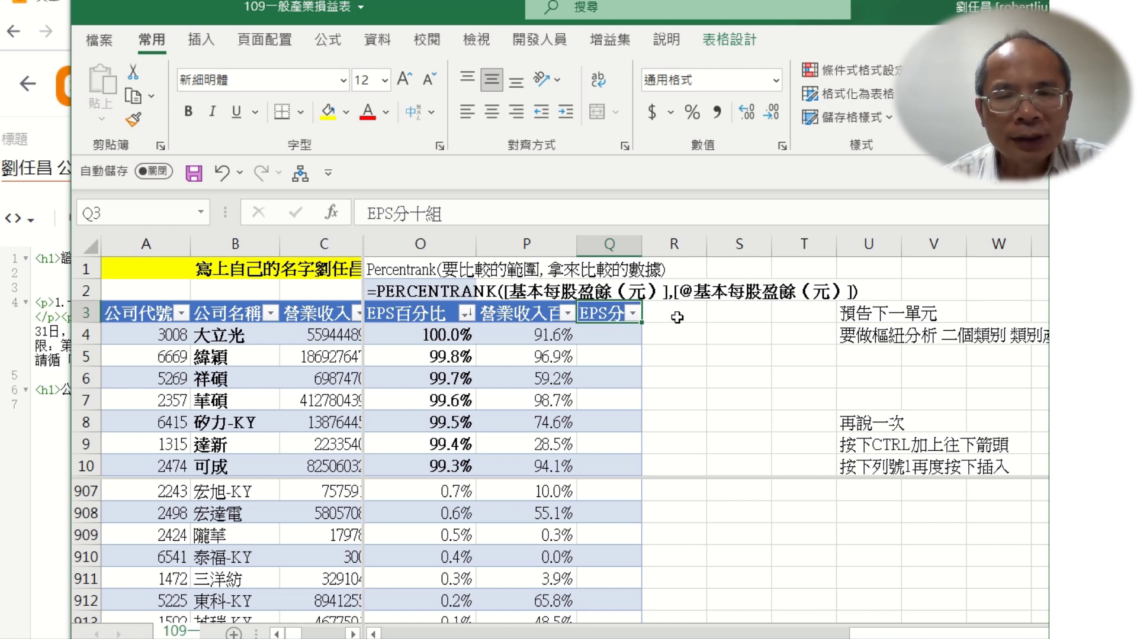
left_click(602, 375)
left_click(669, 353)
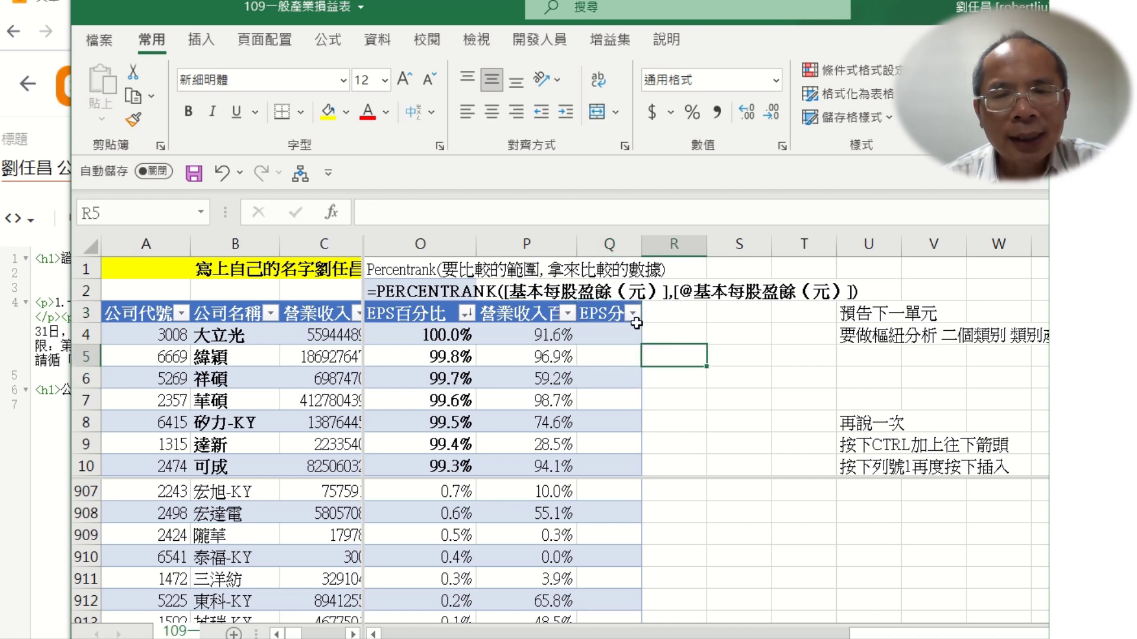
Step: Insert a new table column before the EPS分十組 column
left_click(595, 315)
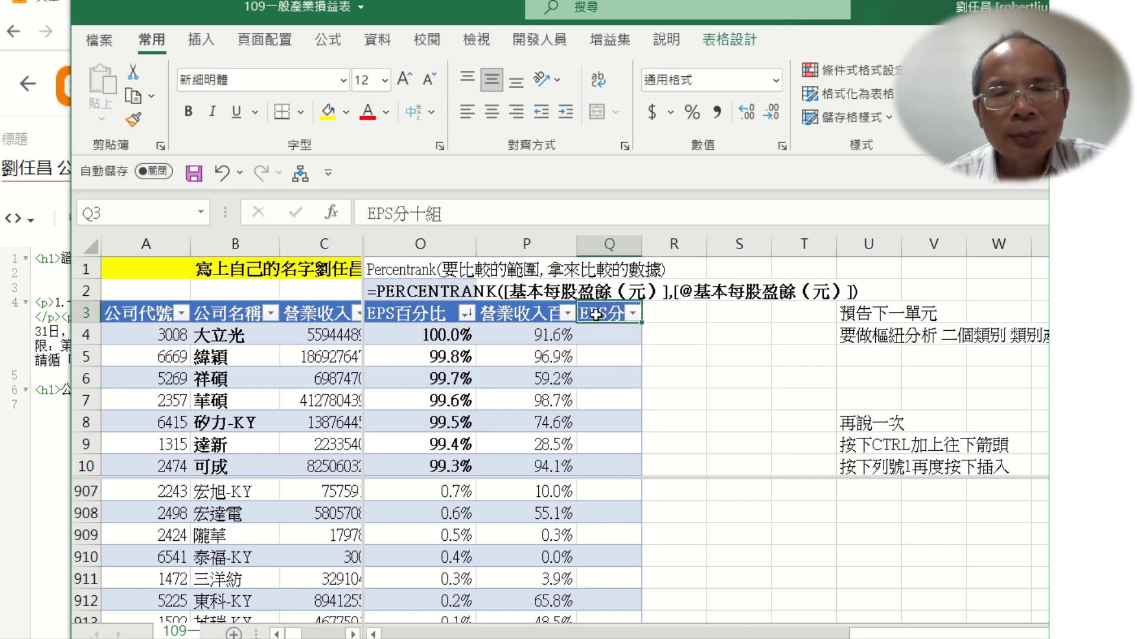
left_click(609, 243)
right_click(610, 246)
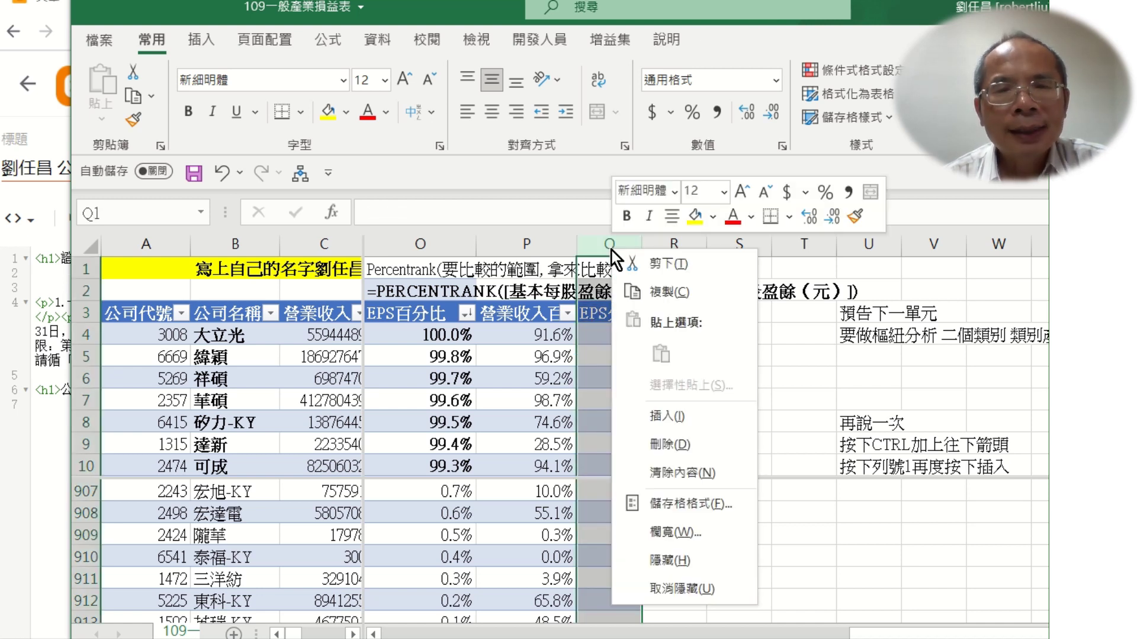
left_click(673, 414)
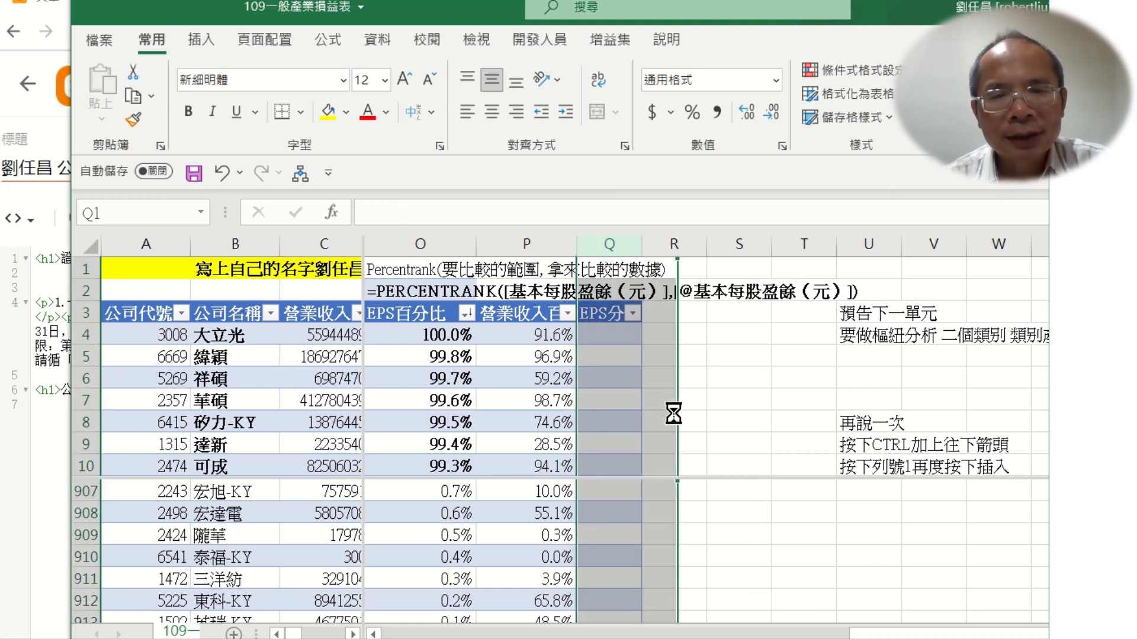
left_click(646, 383)
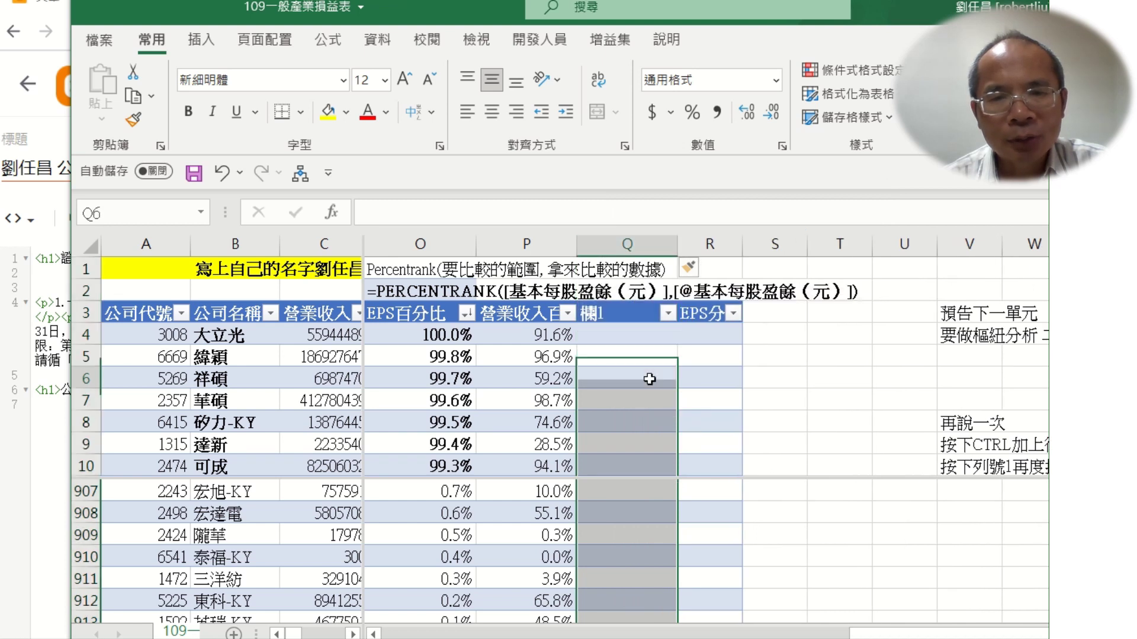
Step: Copy the EPS分十組 heading from R3 into the new column's header cell Q3
left_click(701, 315)
key("ctrl+c")
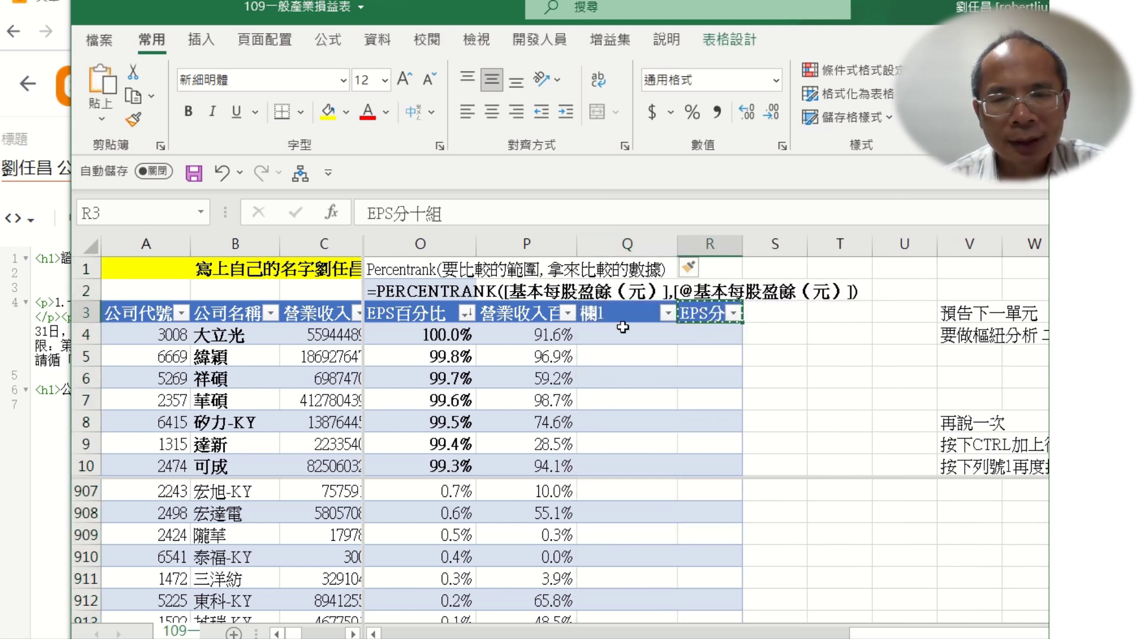
left_click(619, 315)
key("ctrl+v")
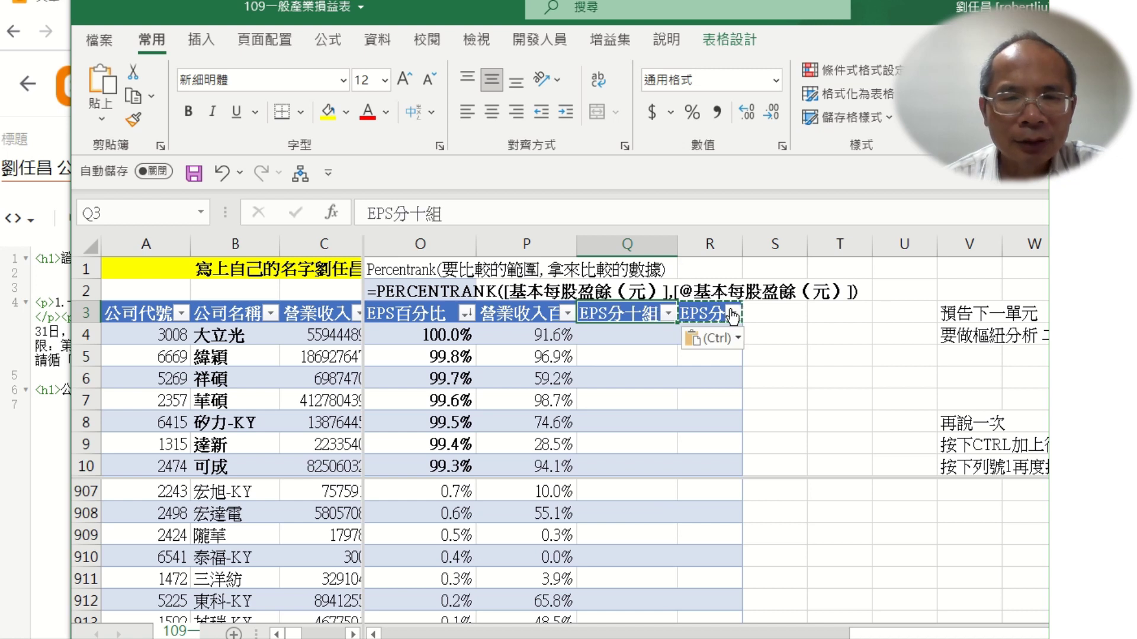
Step: Rename the heading in R3 as 營業收入分十組 and fit column R's width to its content
left_click(699, 312)
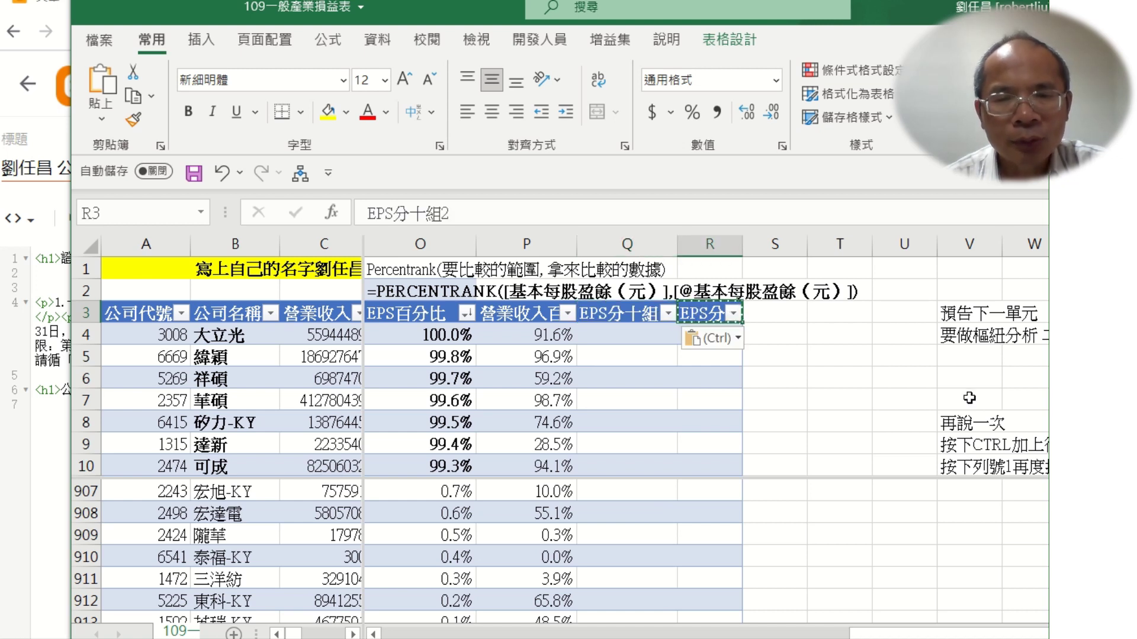
type("營業ㄕㄡ收入")
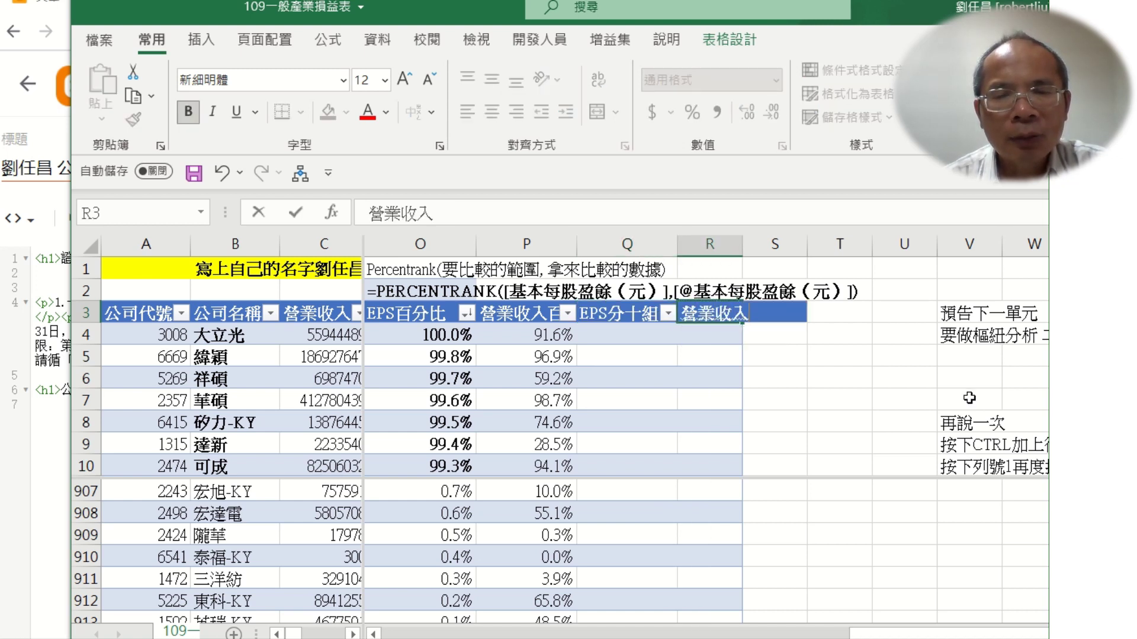
type("分十ㄗㄨˇ")
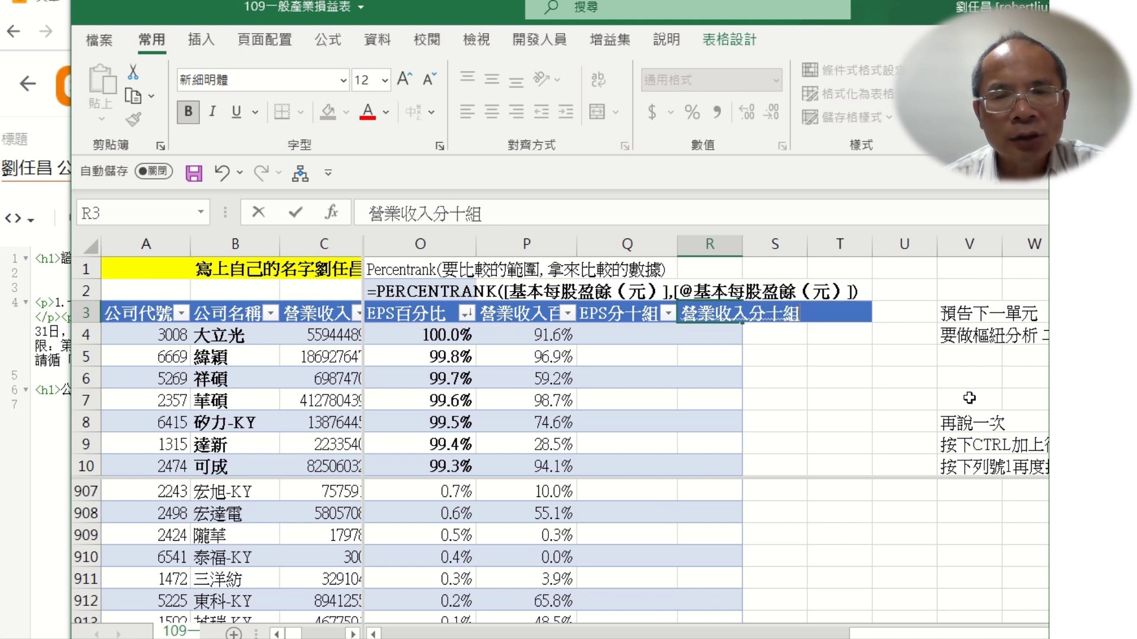
key("Return")
key("Return")
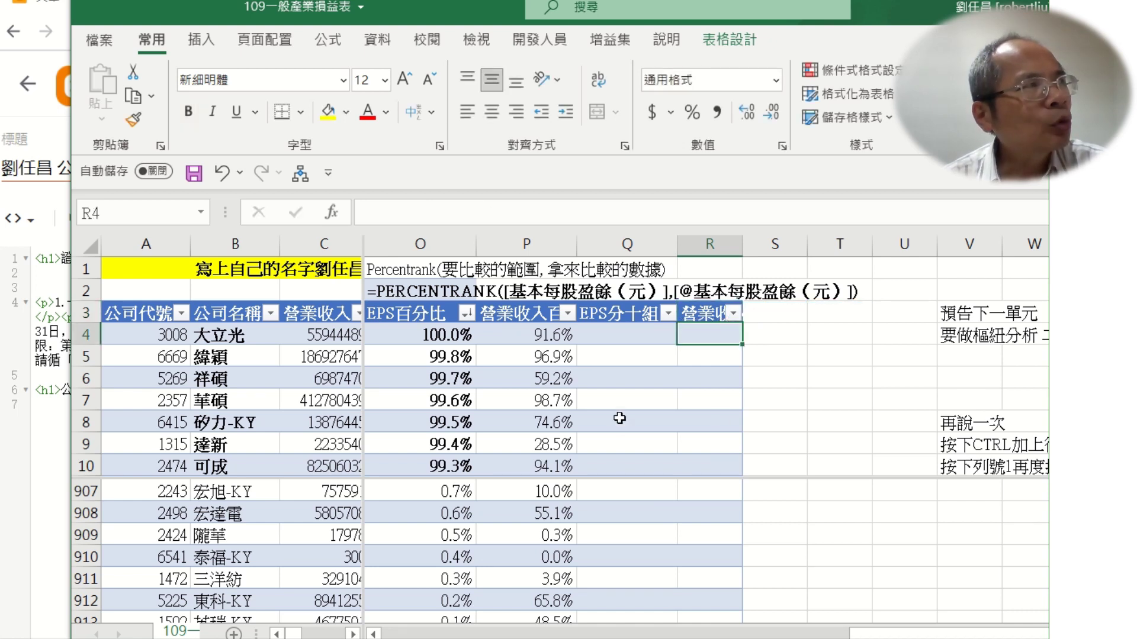
double_click(742, 244)
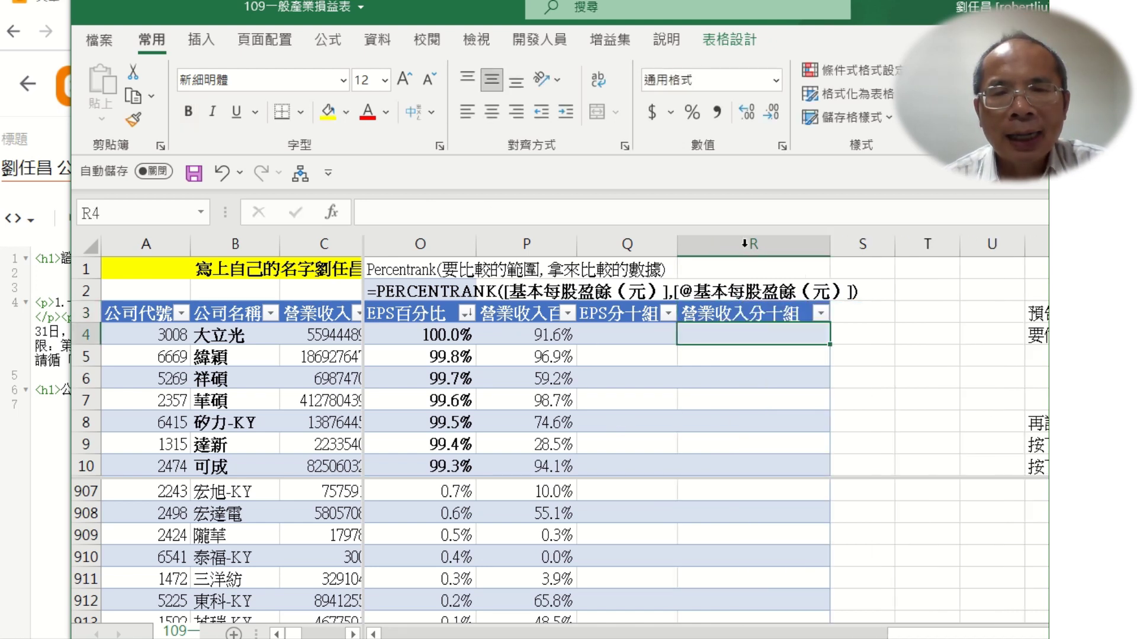
left_click(627, 339)
type("=")
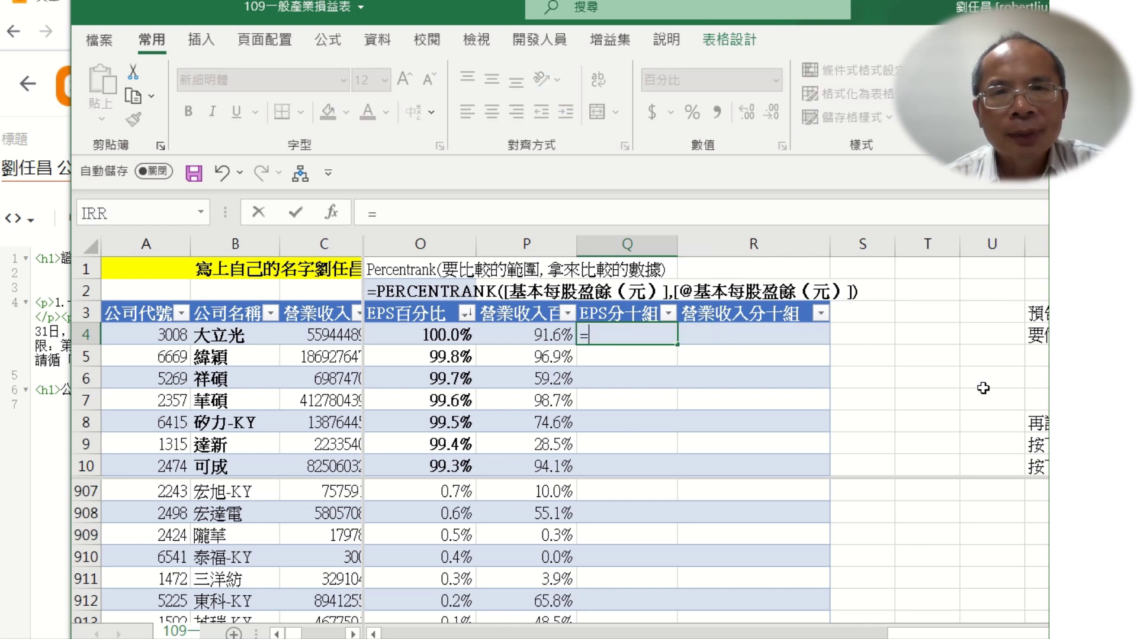
left_click(453, 331)
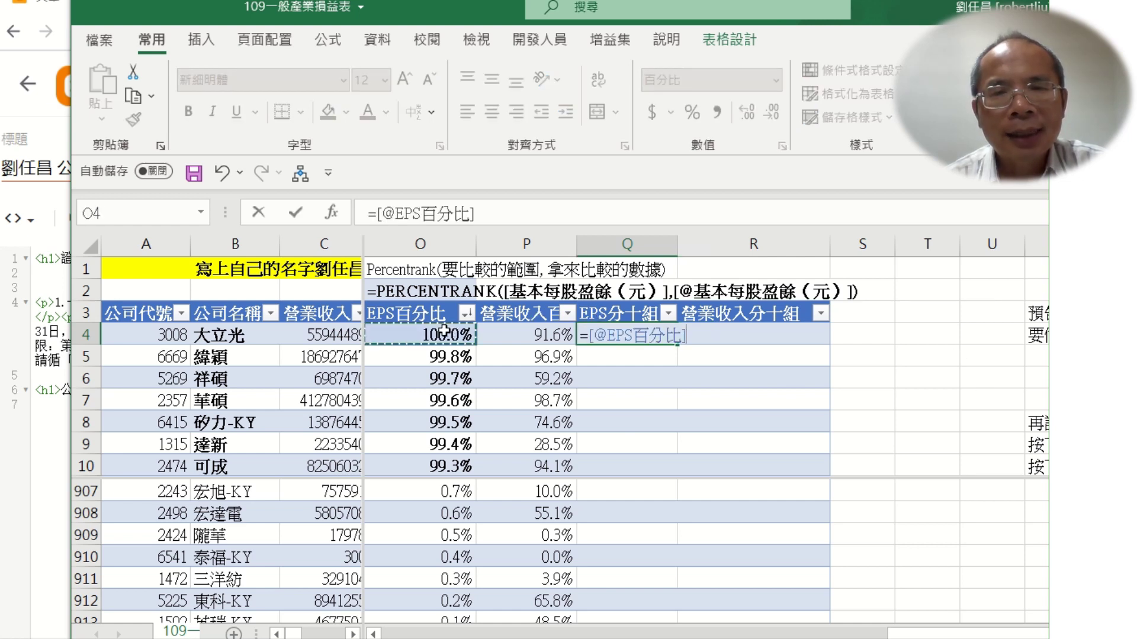
type("*")
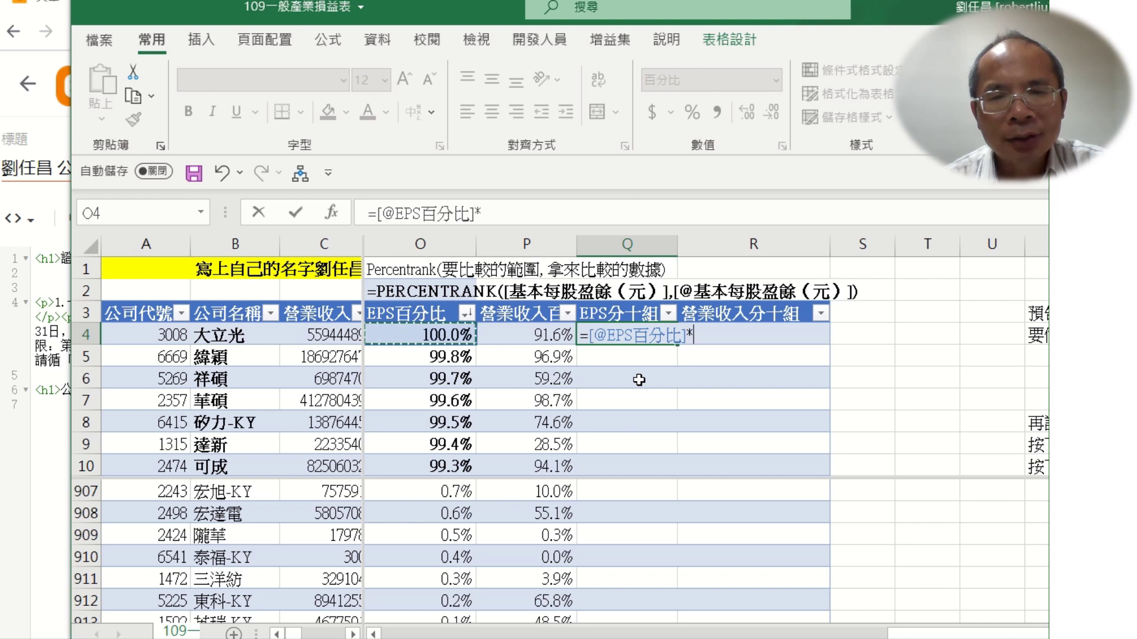
type("10")
key("Escape")
type("10")
key("ctrl+Return")
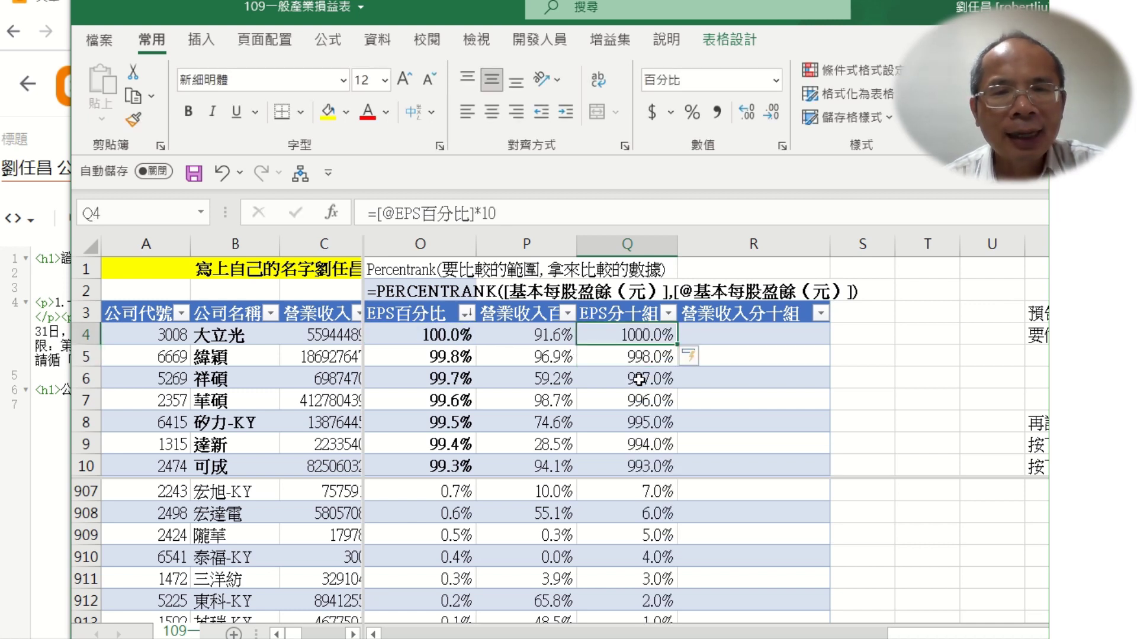
Step: Copy the formula from Q4 into R4 for the 營業收入分十組 column
key("ctrl+c")
key("Right")
key("ctrl+v")
key("Down")
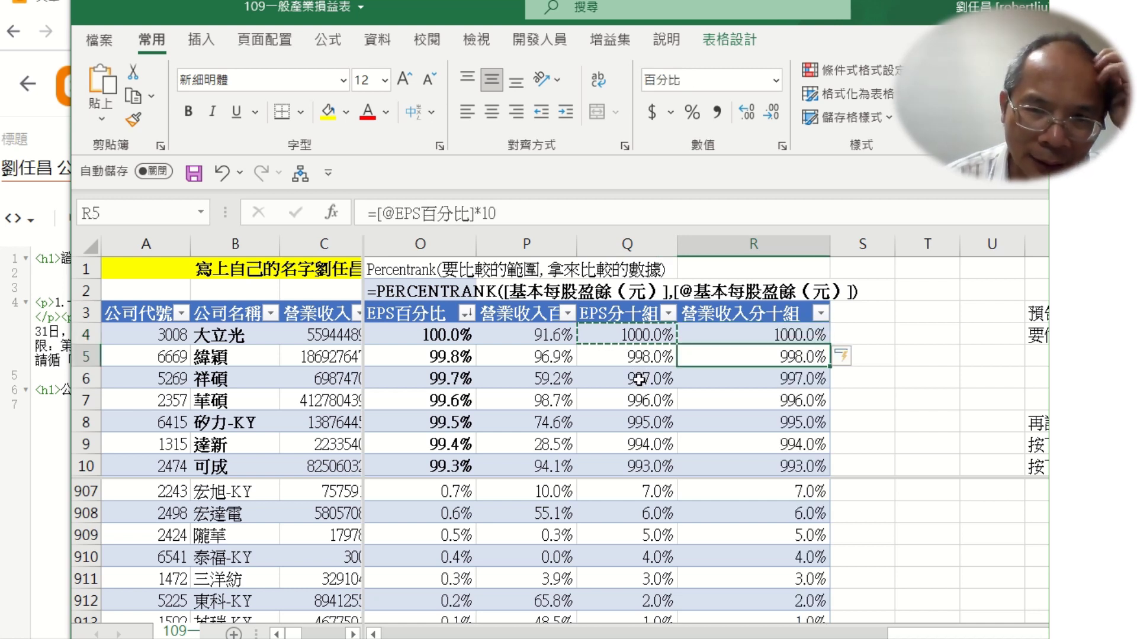
key("Up")
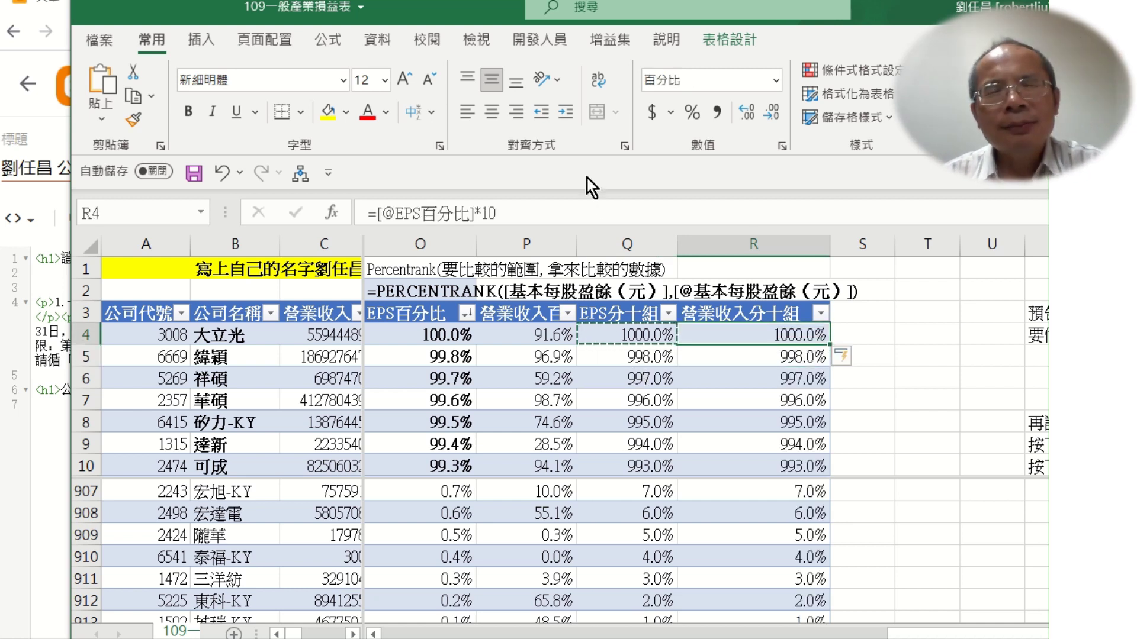
left_click(524, 213)
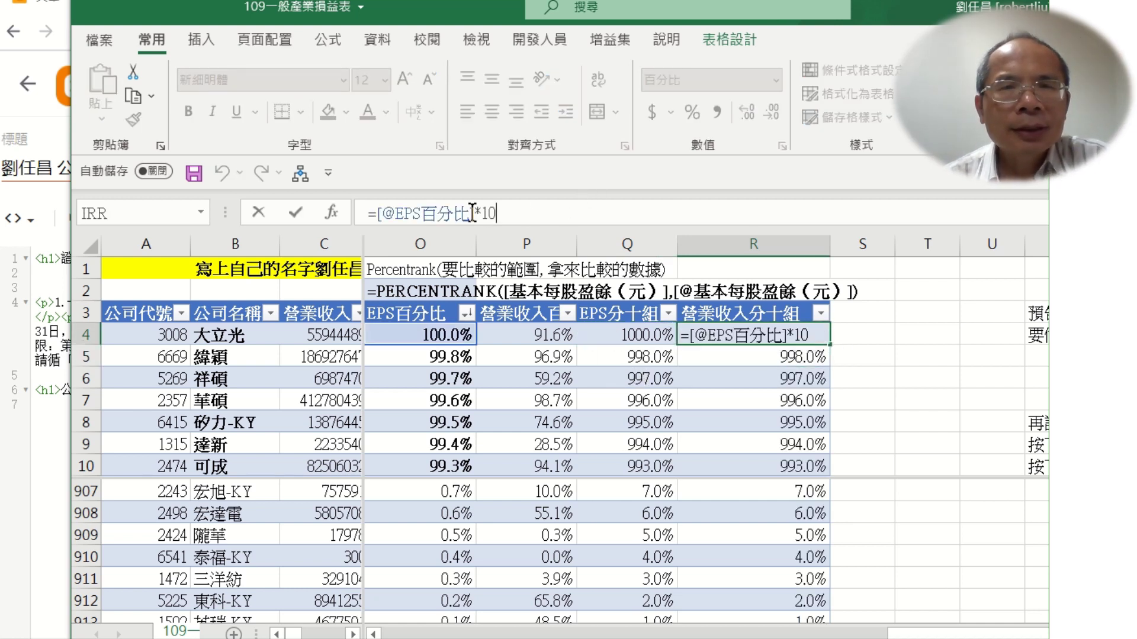
left_click_drag(472, 212, 377, 212)
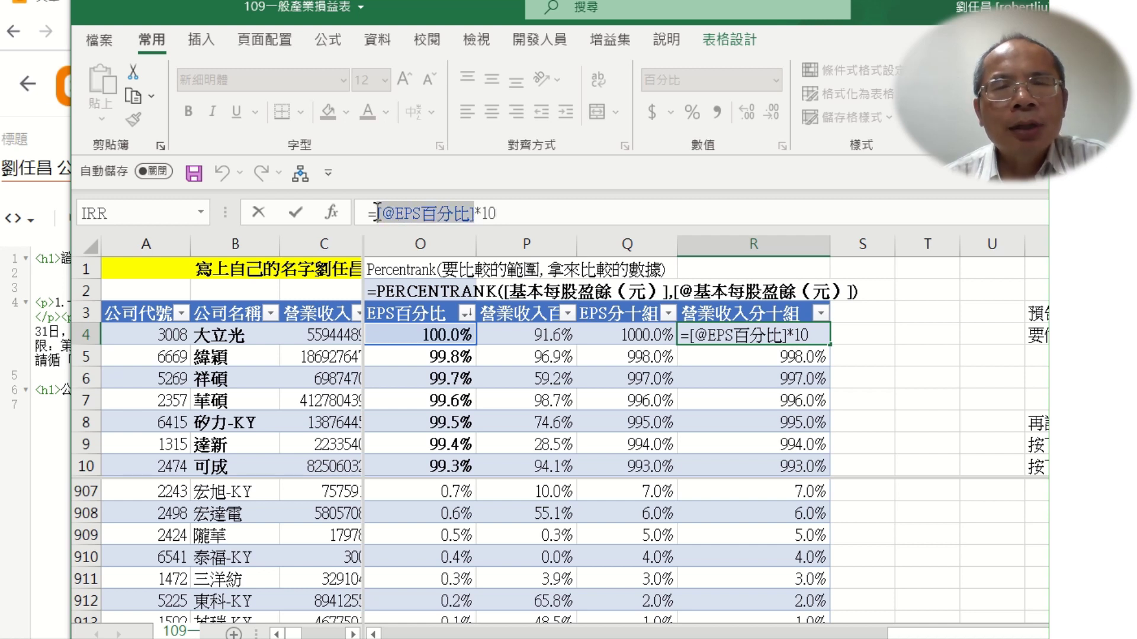
left_click(643, 337)
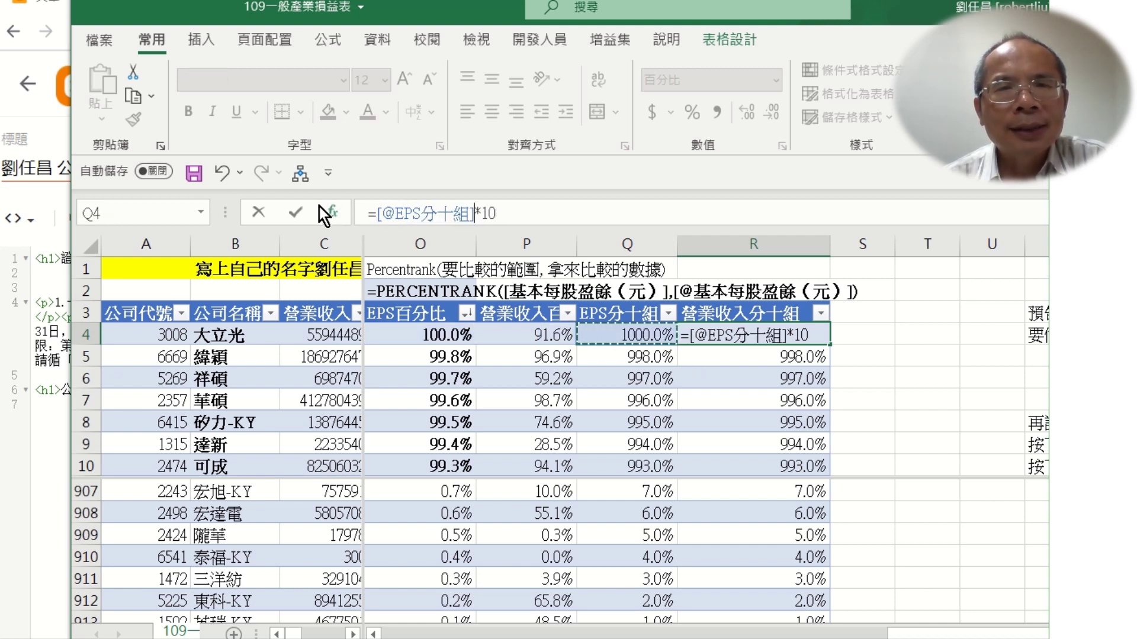
left_click(300, 208)
left_click(769, 406)
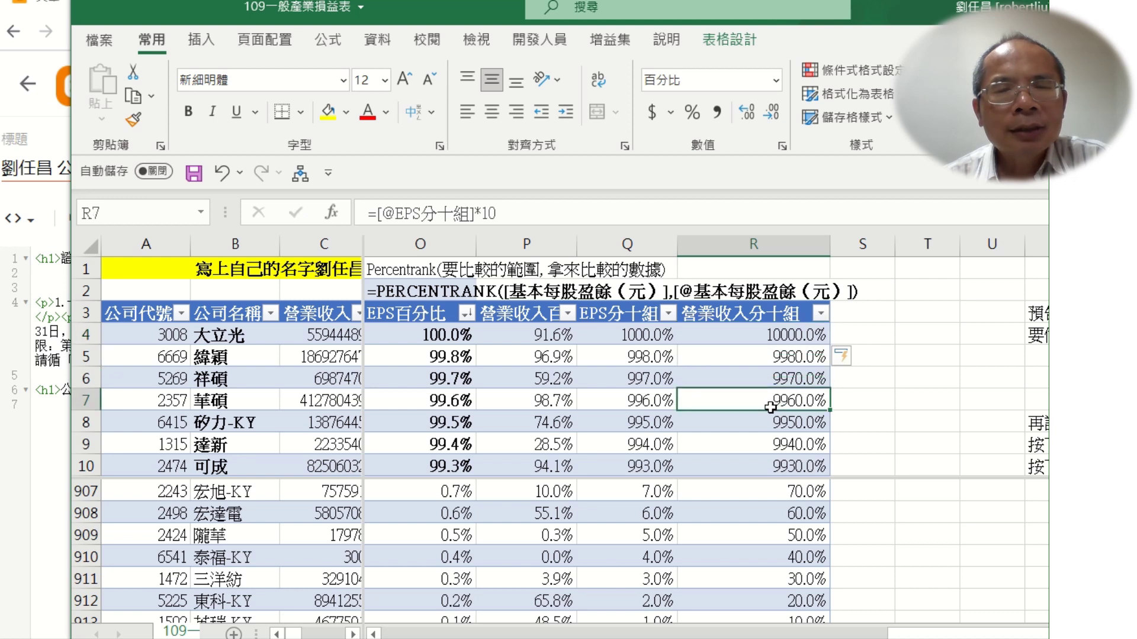
left_click(748, 329)
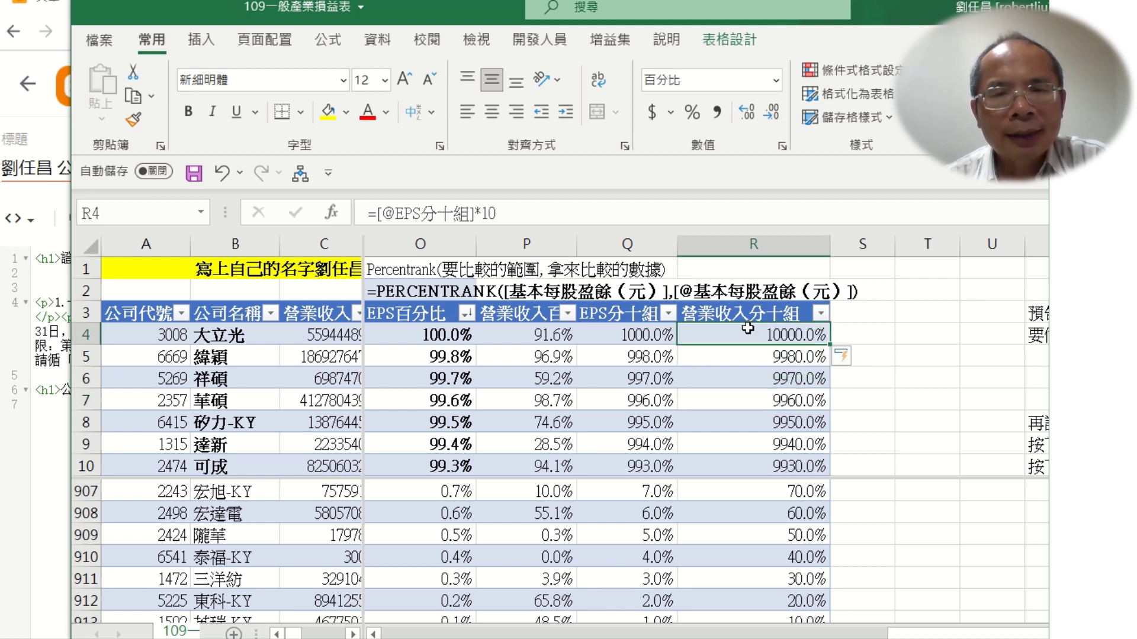
left_click(636, 335)
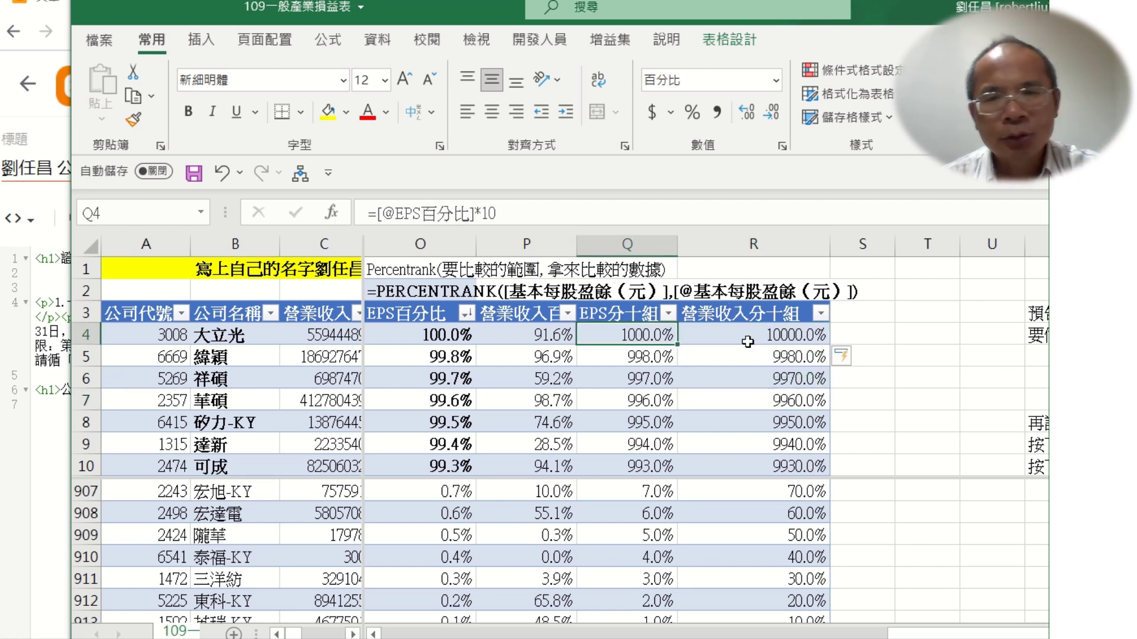
left_click_drag(748, 342, 628, 332)
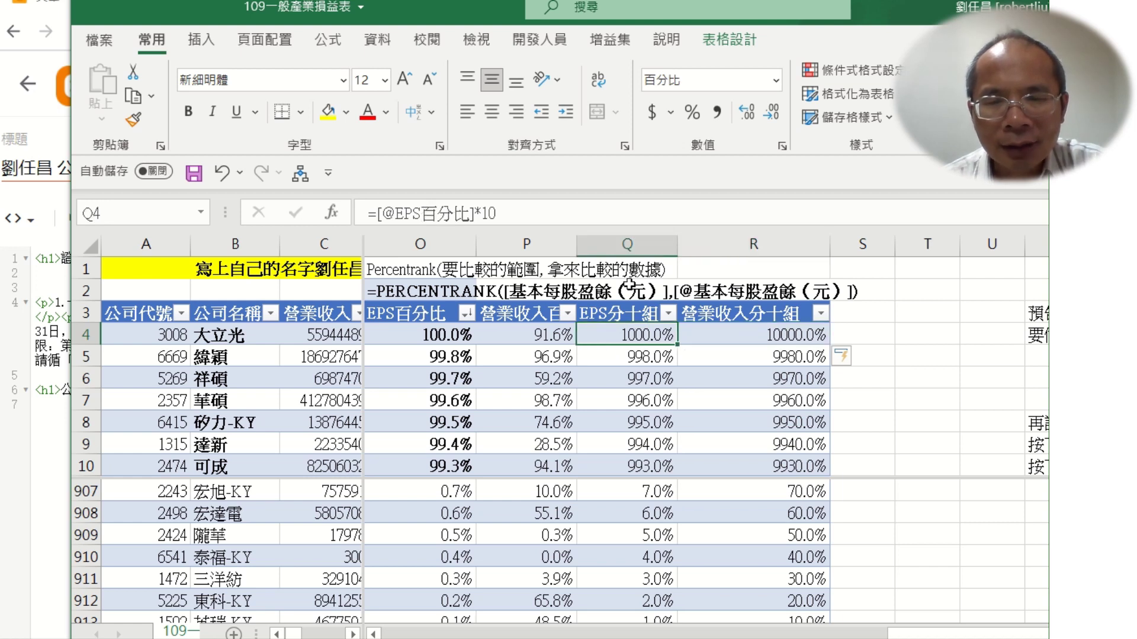
Step: Enter the note rounddown in cell R1 above the 營業收入分十組 column
left_click(744, 269)
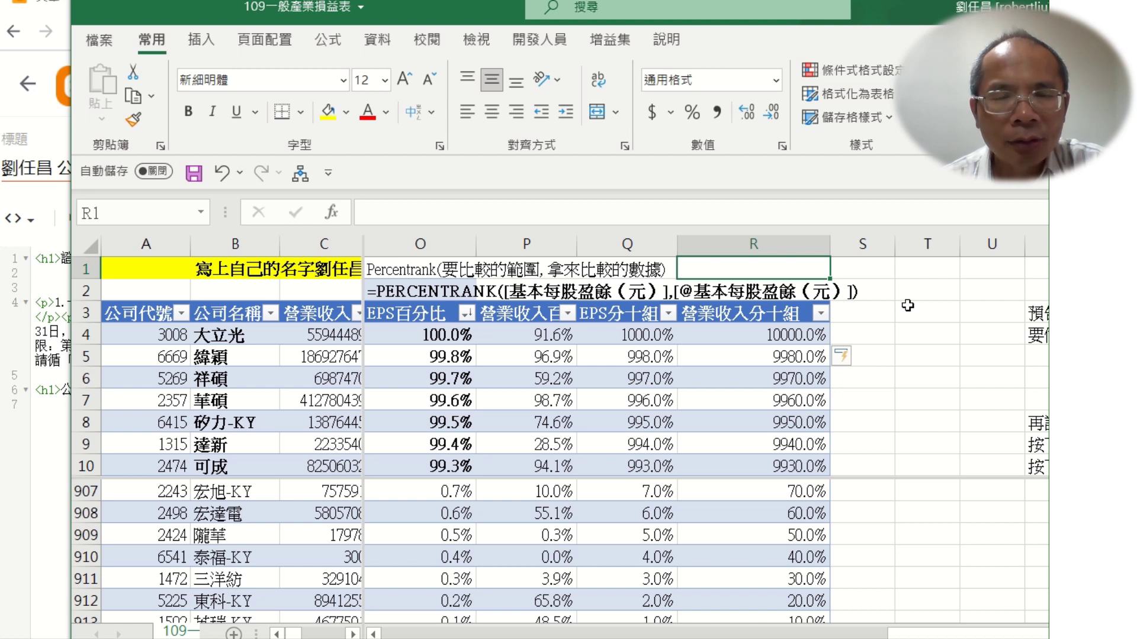
type("r")
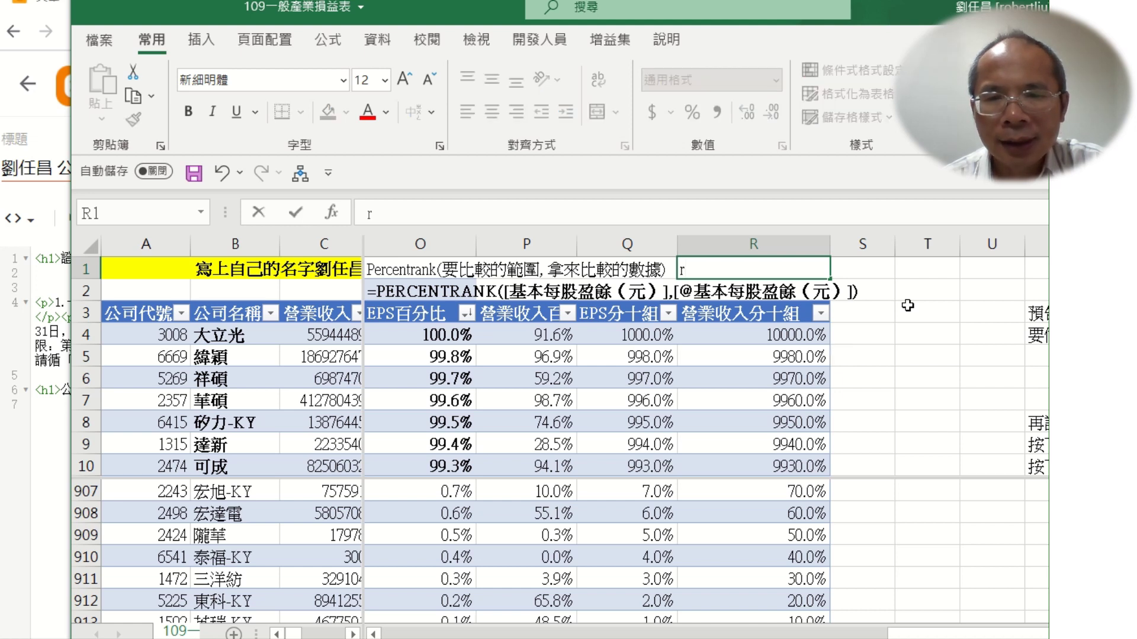
type("ound")
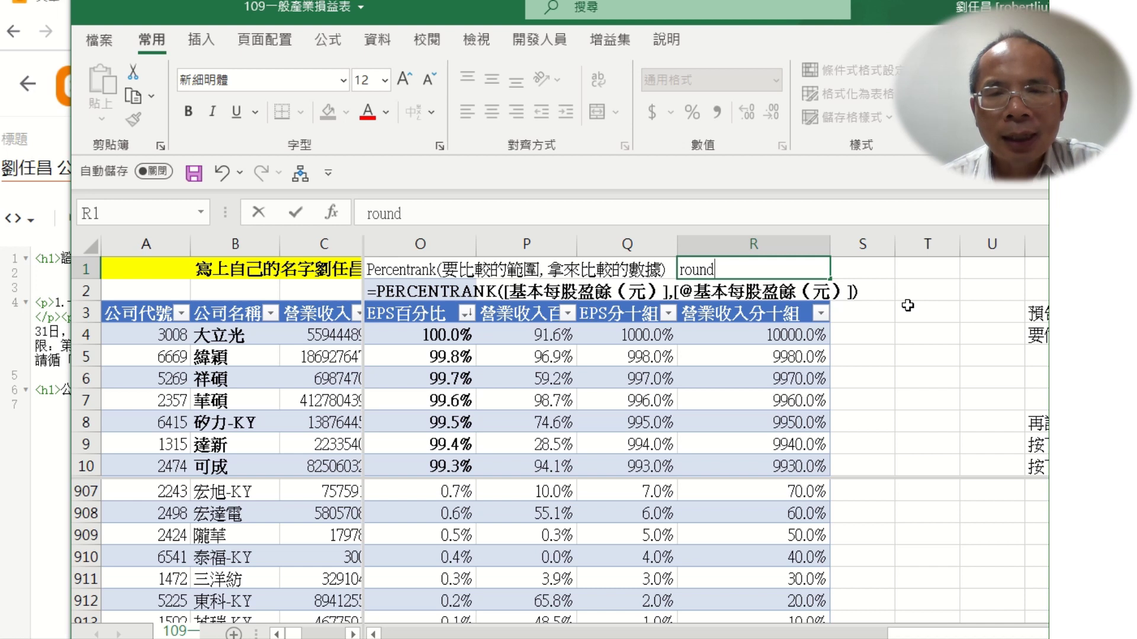
type("down")
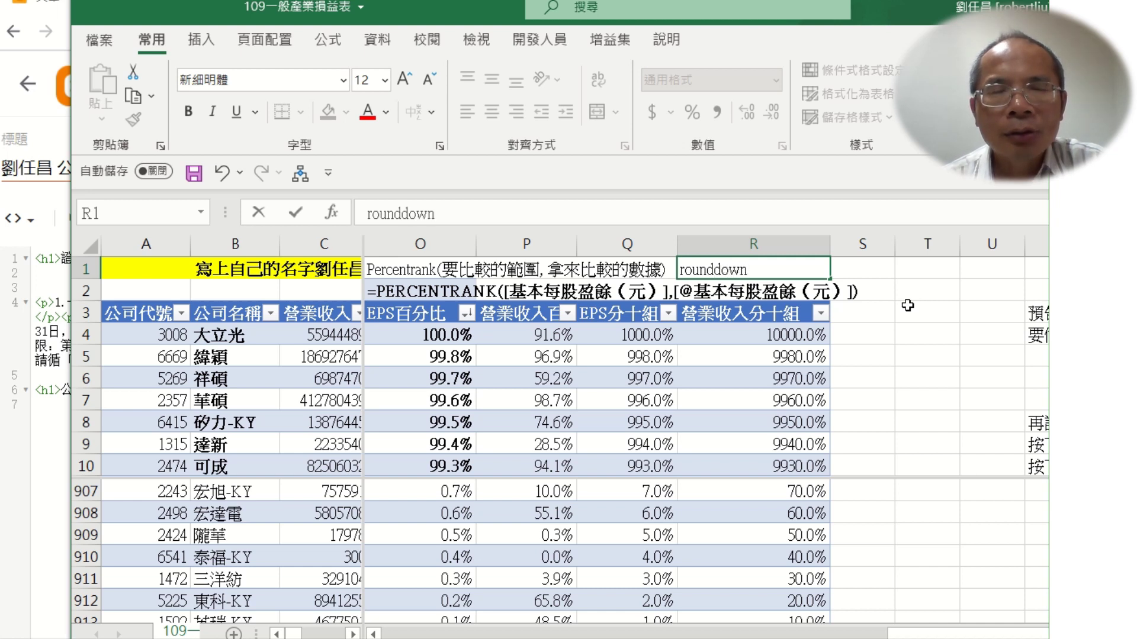
key("Return")
key("Up")
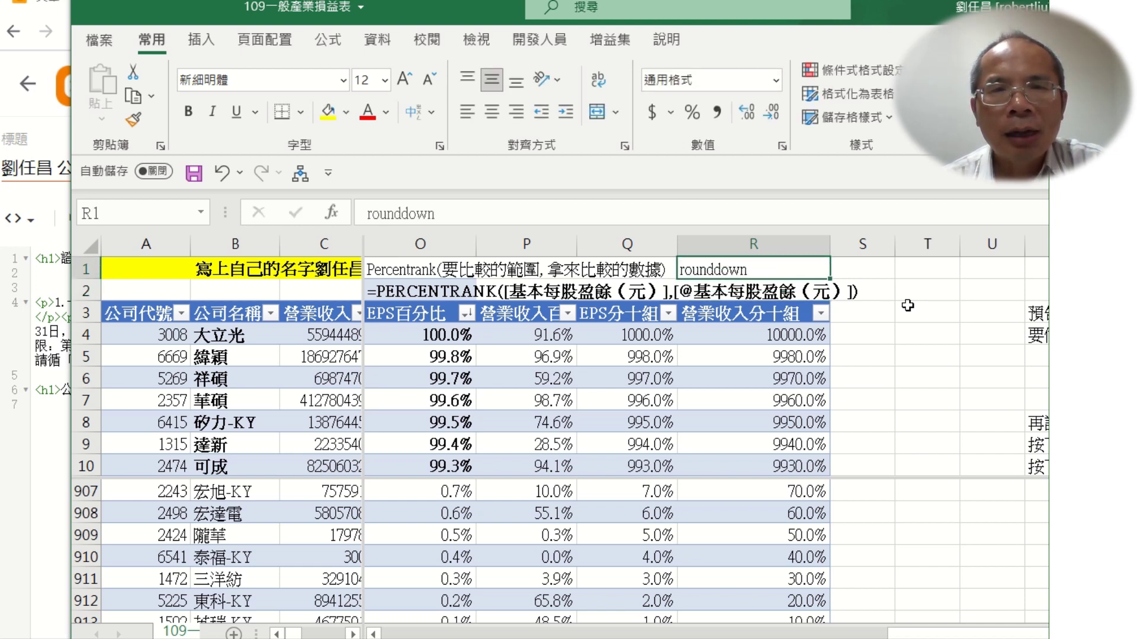
Step: Append the explanation 無條件捨去 to the note in R1, separated by a space
left_click(756, 200)
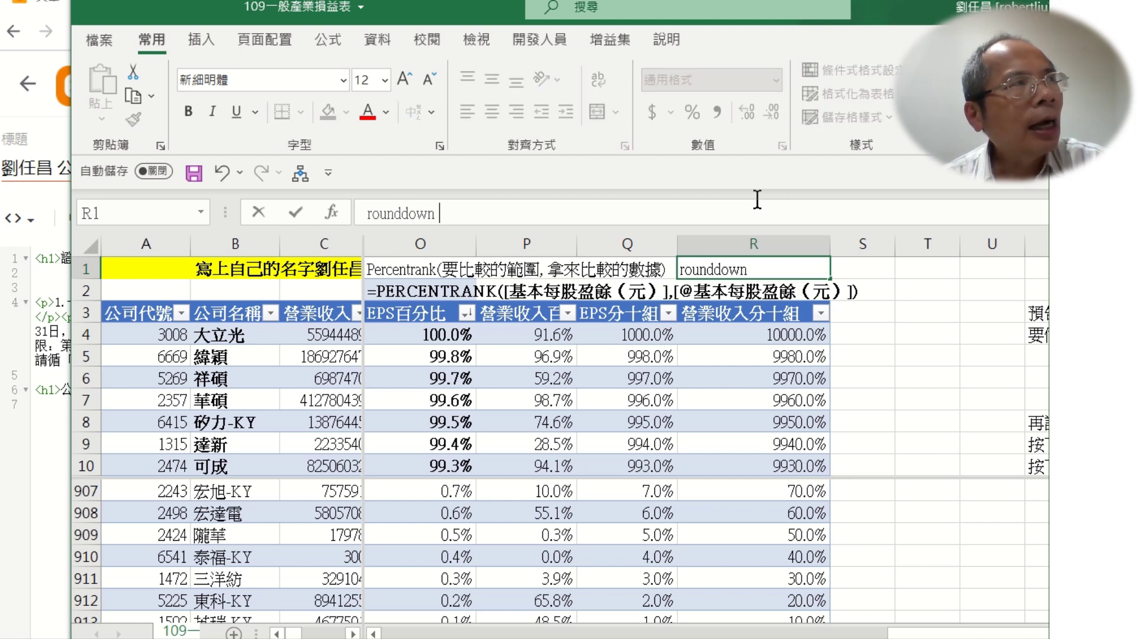
type("B")
key("BackSpace")
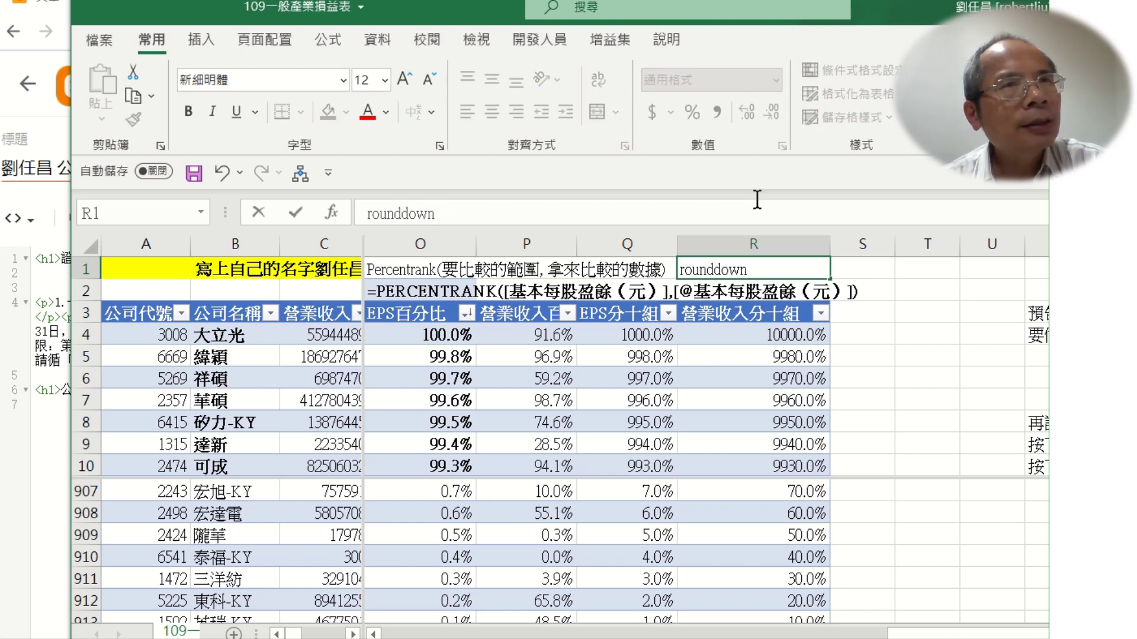
type("無條件ㄕㄜ")
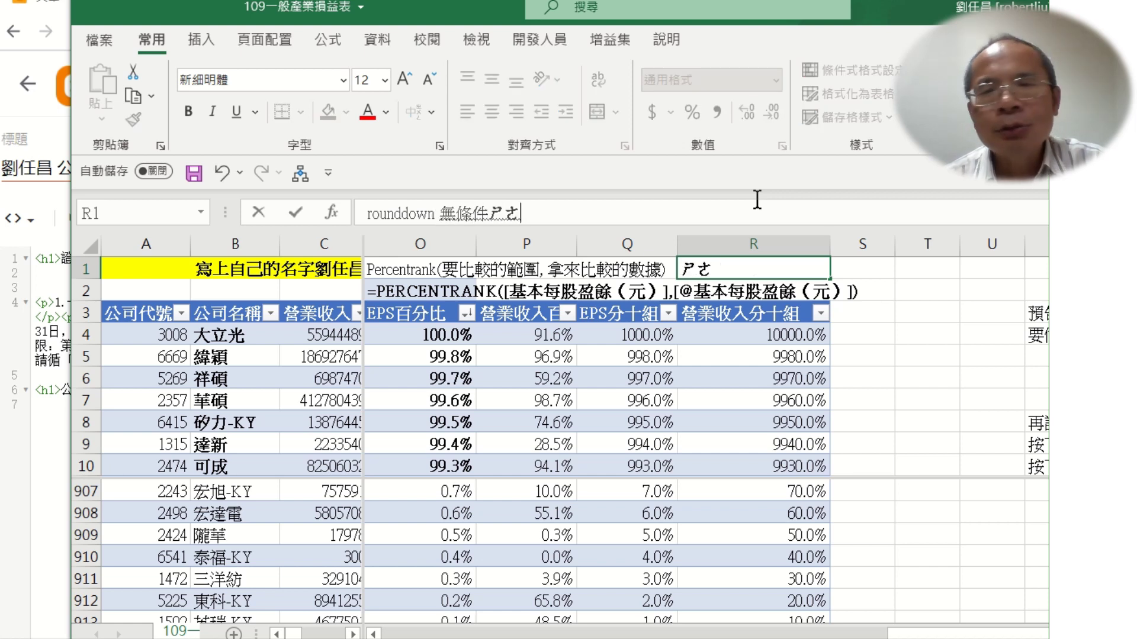
key("BackSpace")
key("BackSpace")
type("捨去")
key("Return")
key("Return")
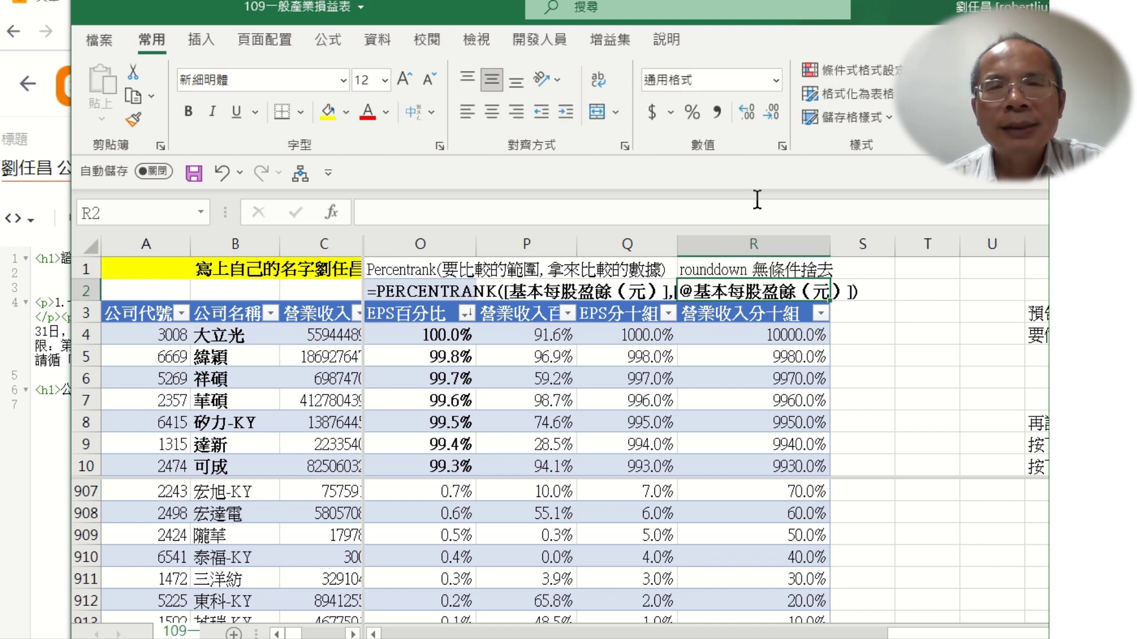
key("Down")
key("Down")
key("Left")
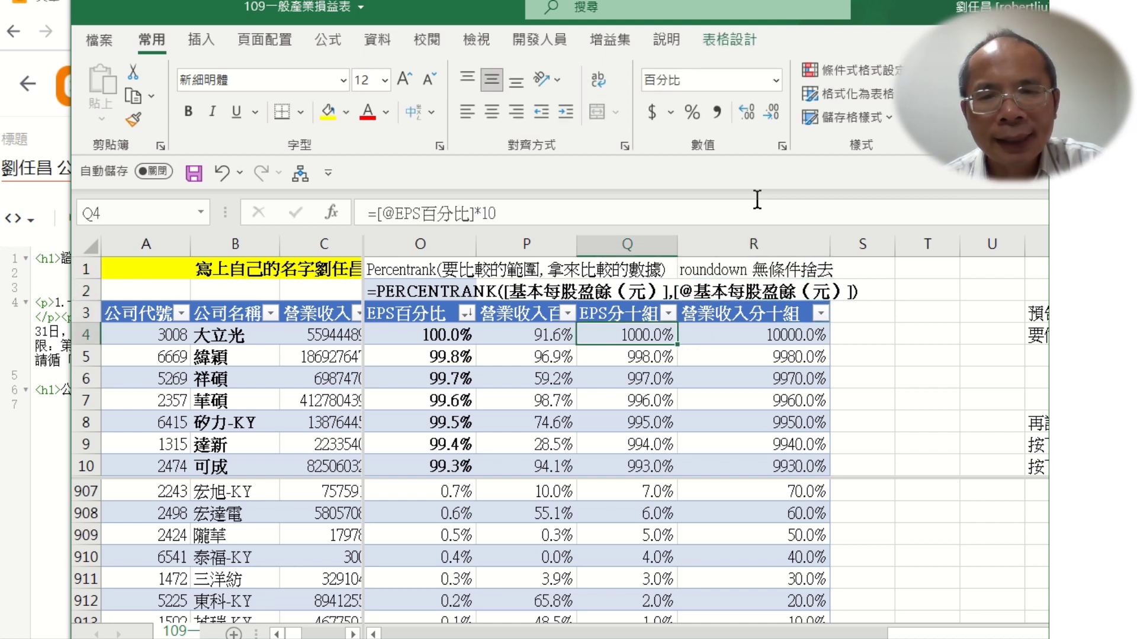
left_click(570, 213)
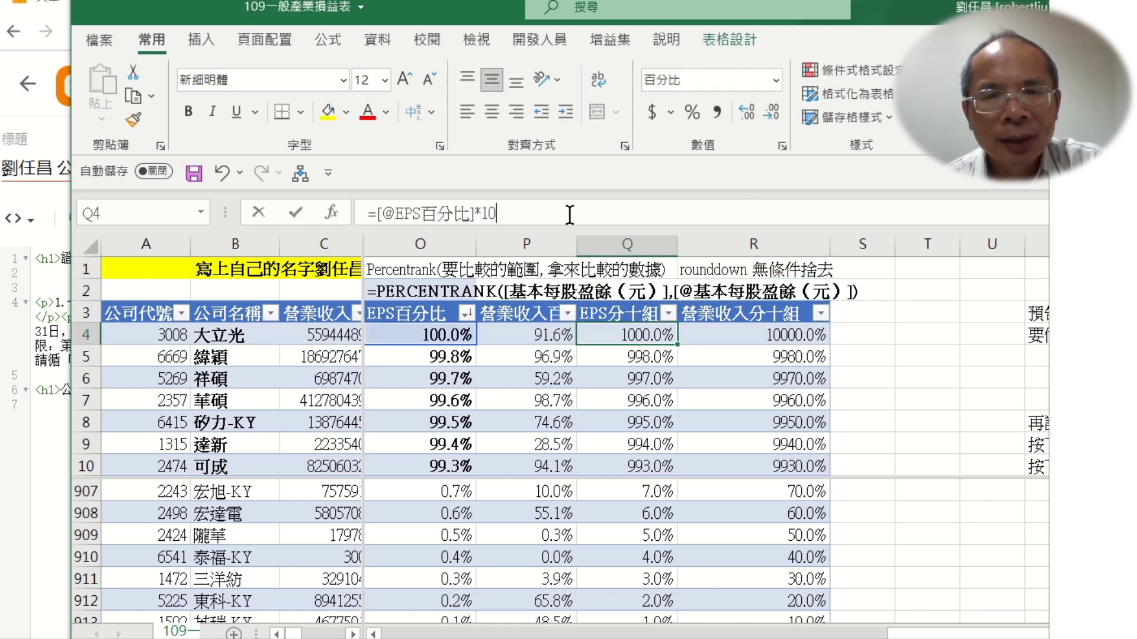
left_click(373, 214)
type("ㄐ")
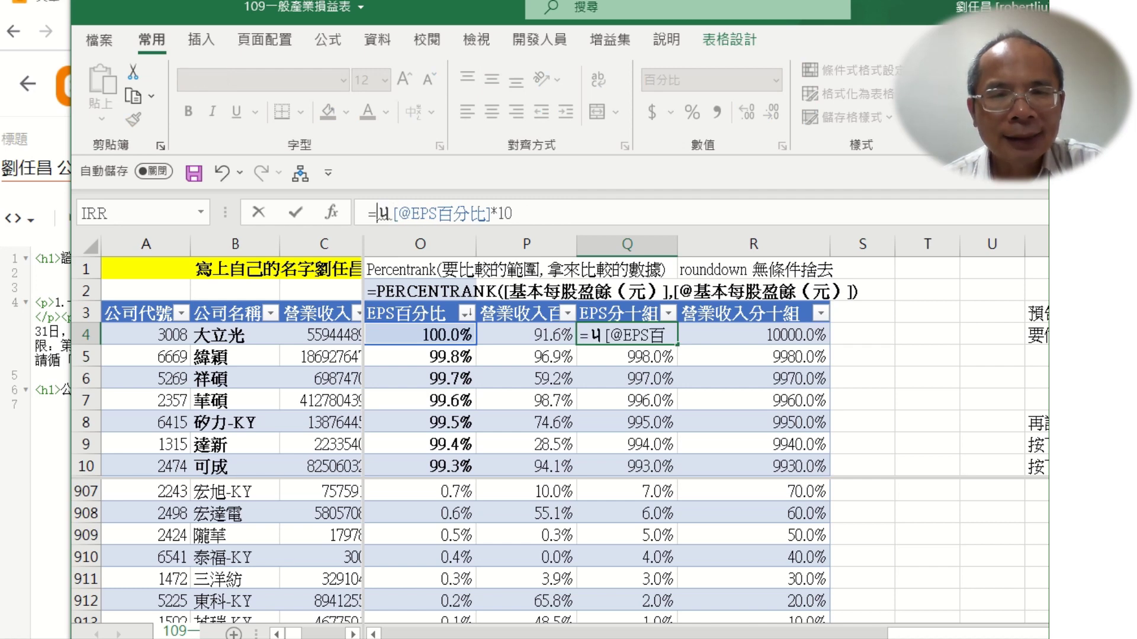
key("BackSpace")
type("round")
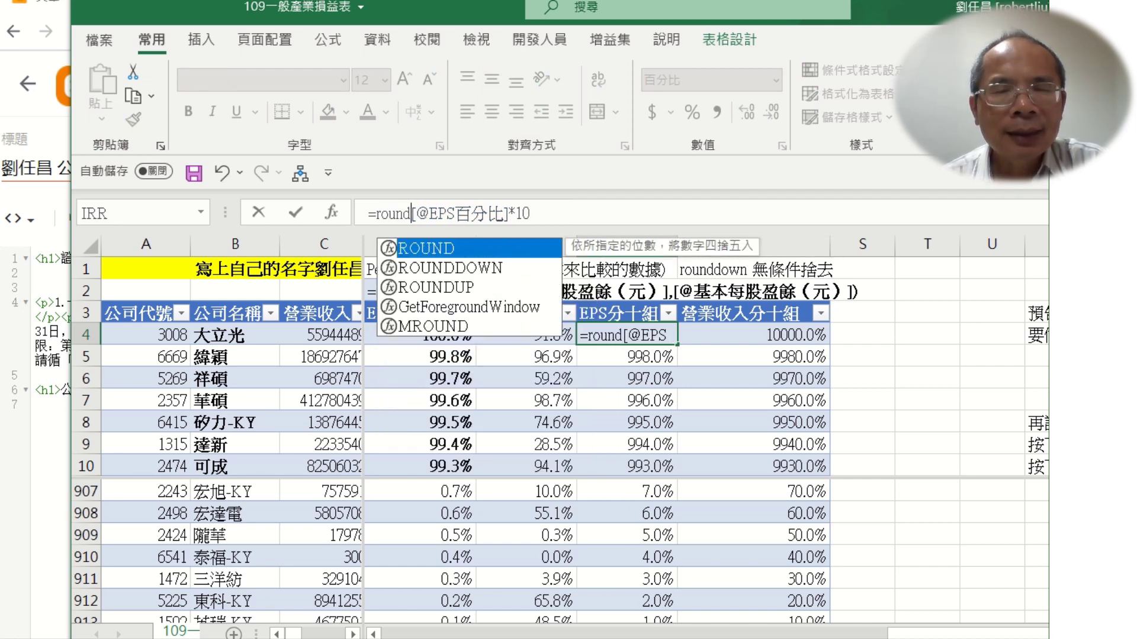
type("down")
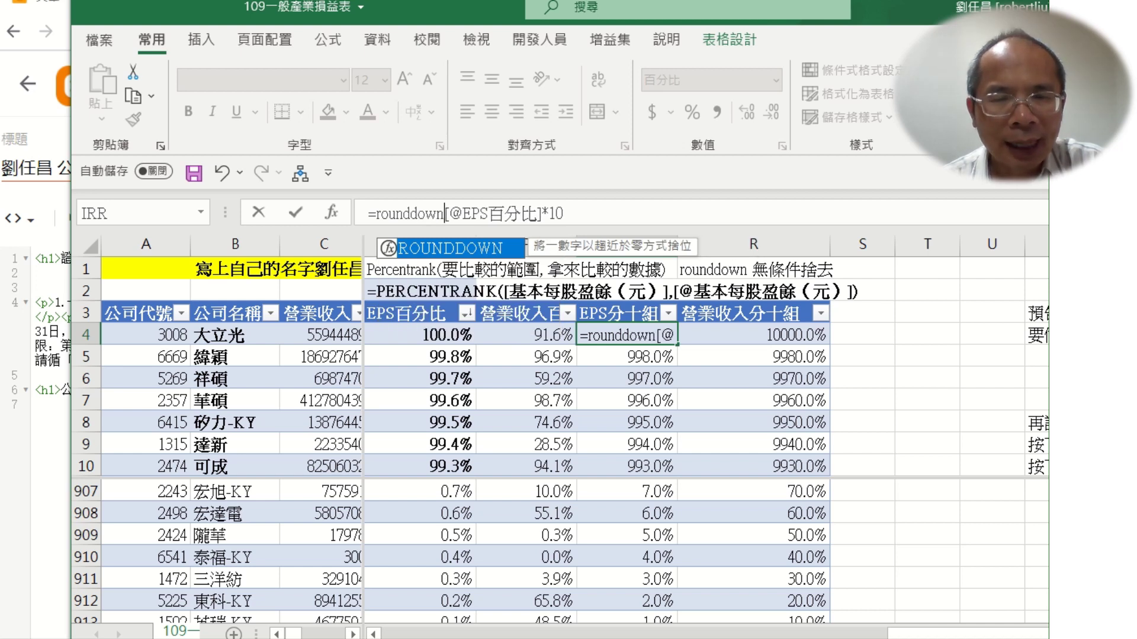
type("(")
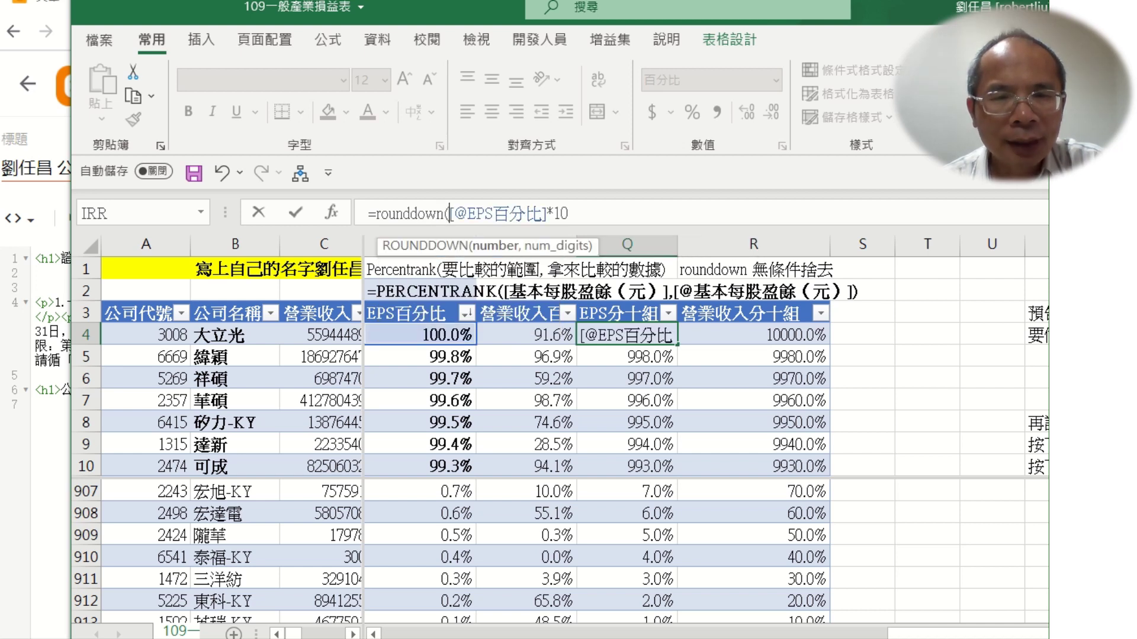
left_click(667, 218)
type(",")
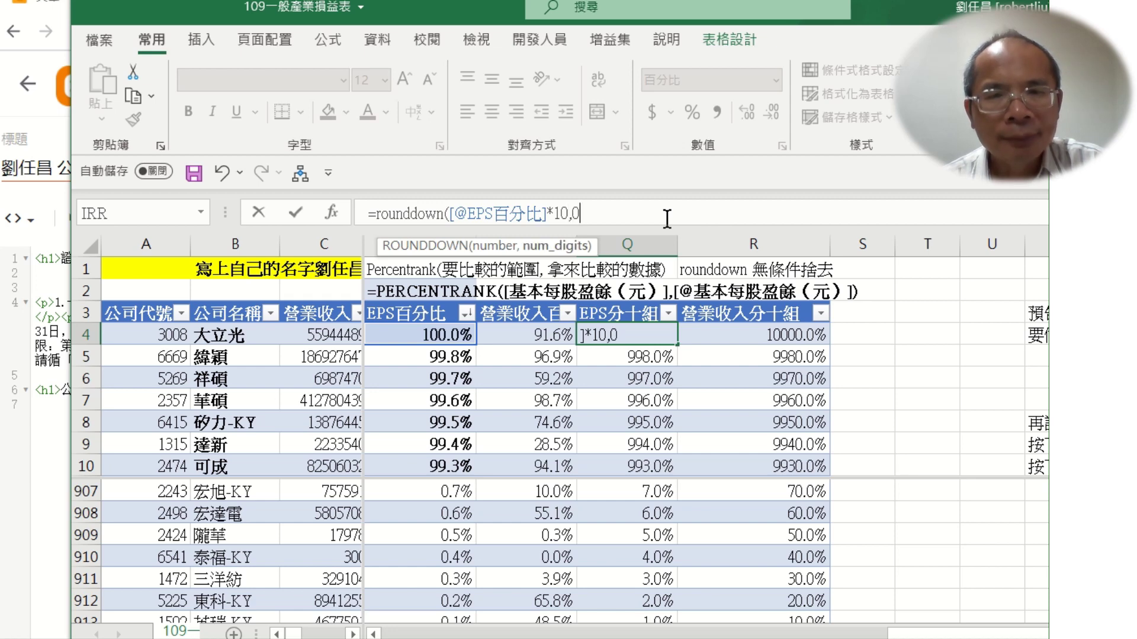
type("0)")
key("Return")
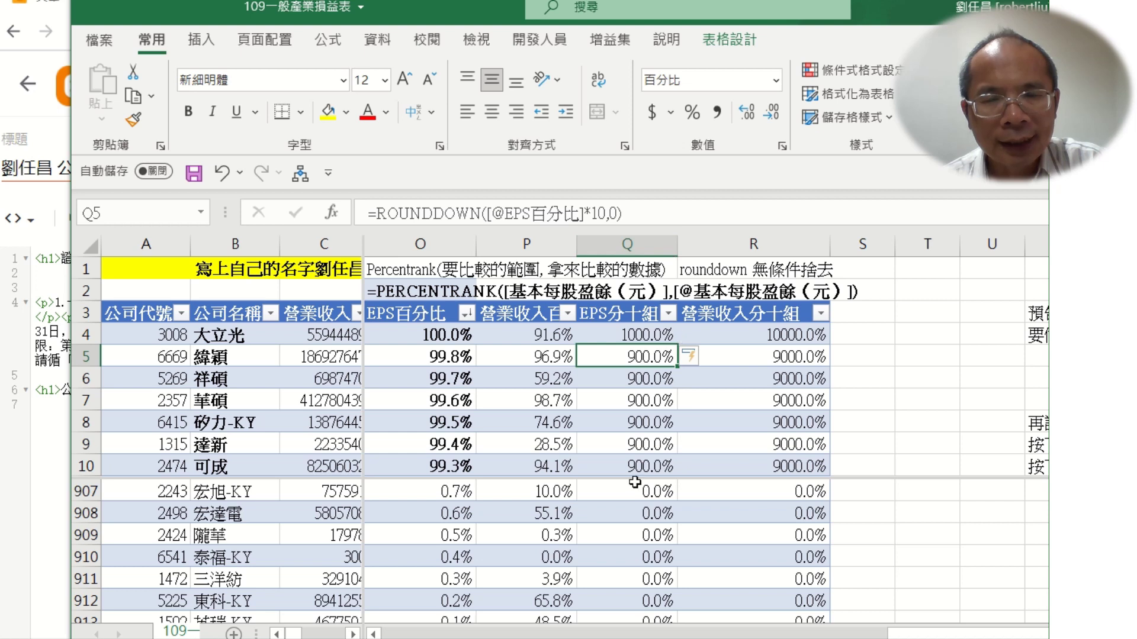
Step: Format Q4 as 數值 with 0 decimal places and fill it down the EPS分十組 column
left_click(657, 536)
left_click(659, 336)
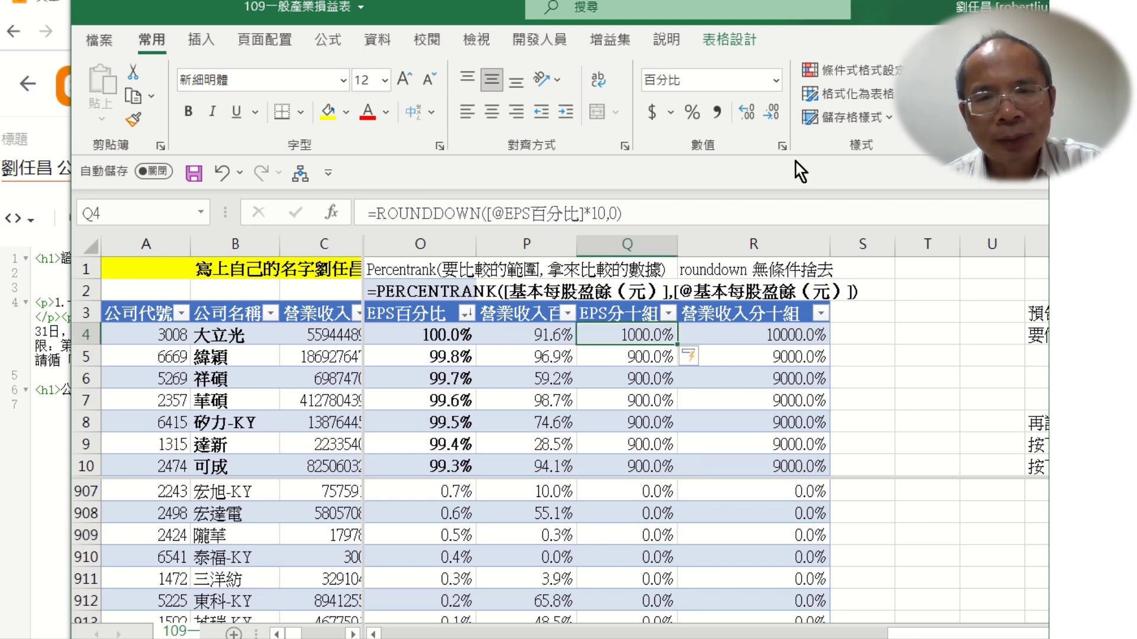
left_click(780, 146)
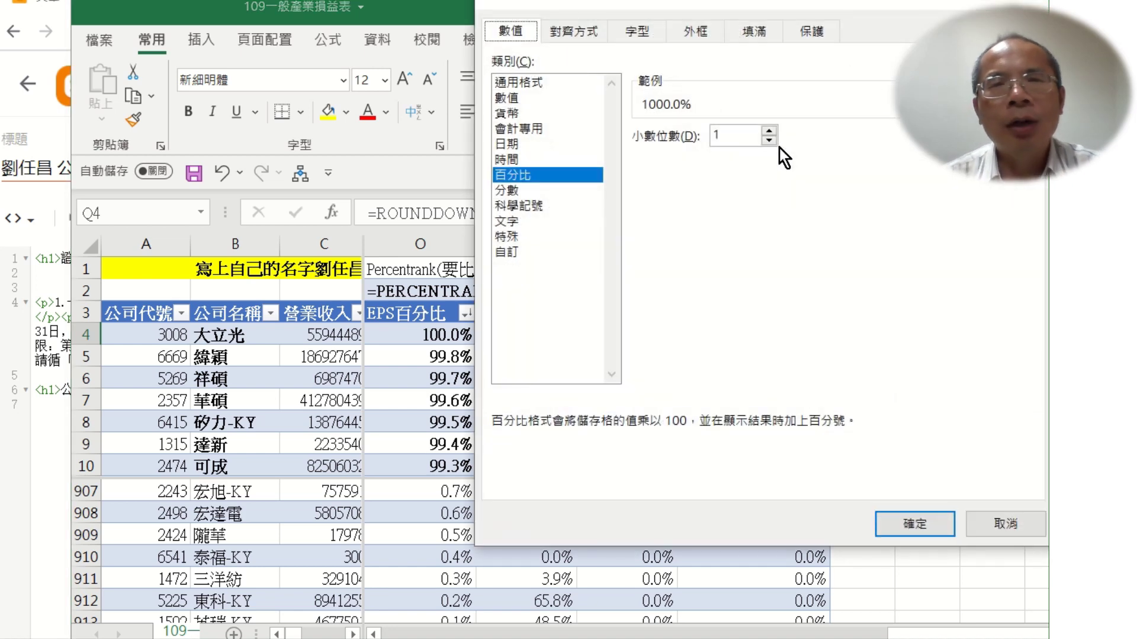
left_click(556, 100)
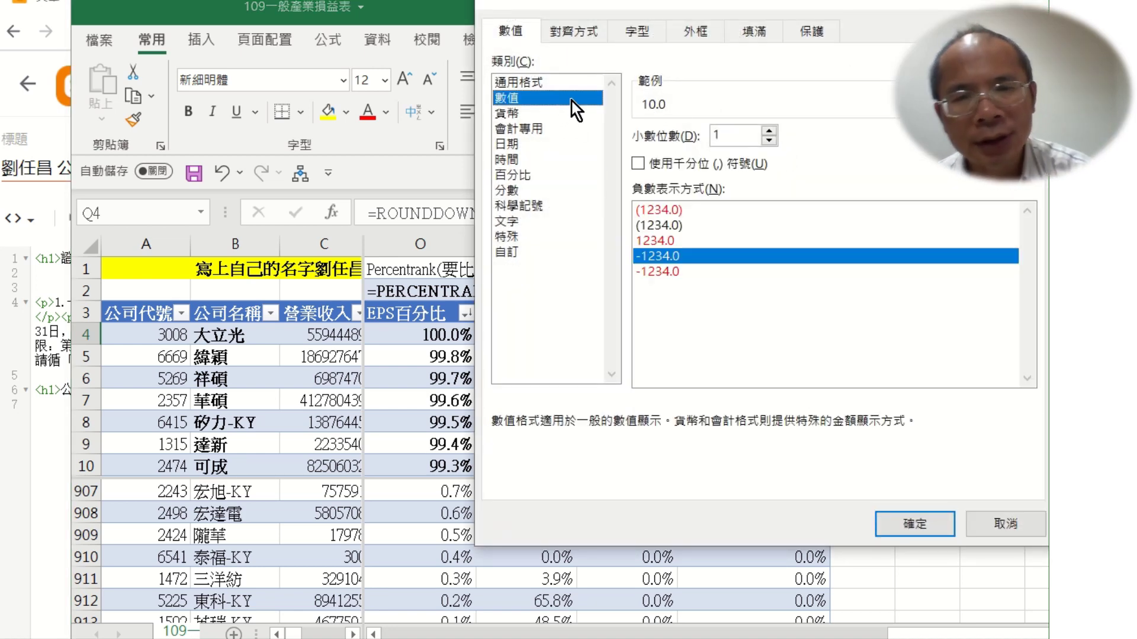
left_click(771, 140)
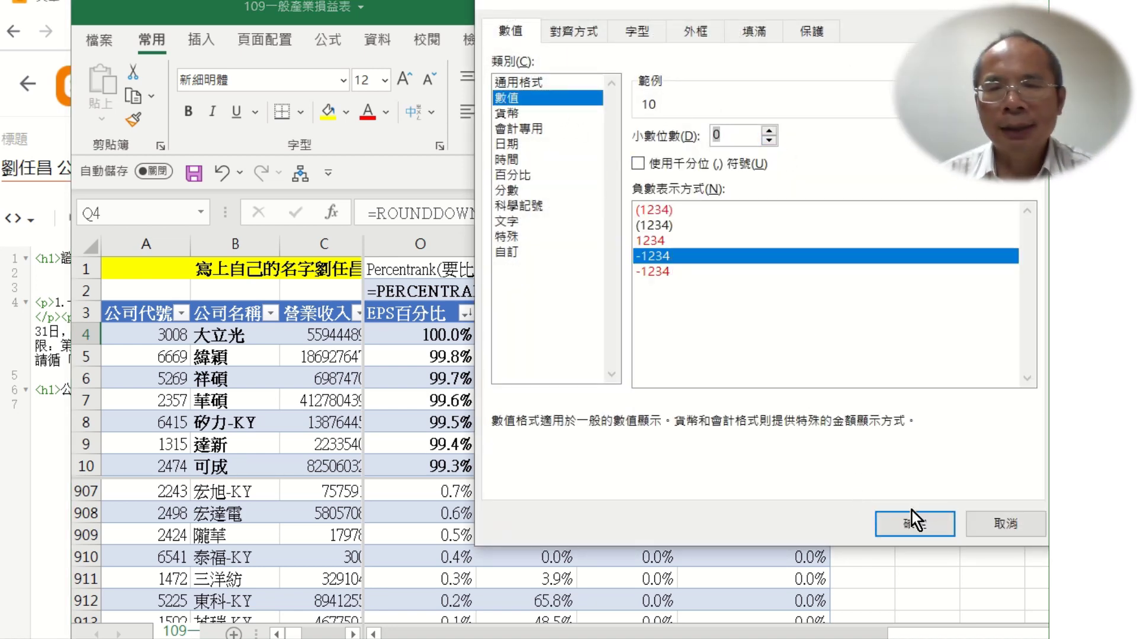
left_click(930, 528)
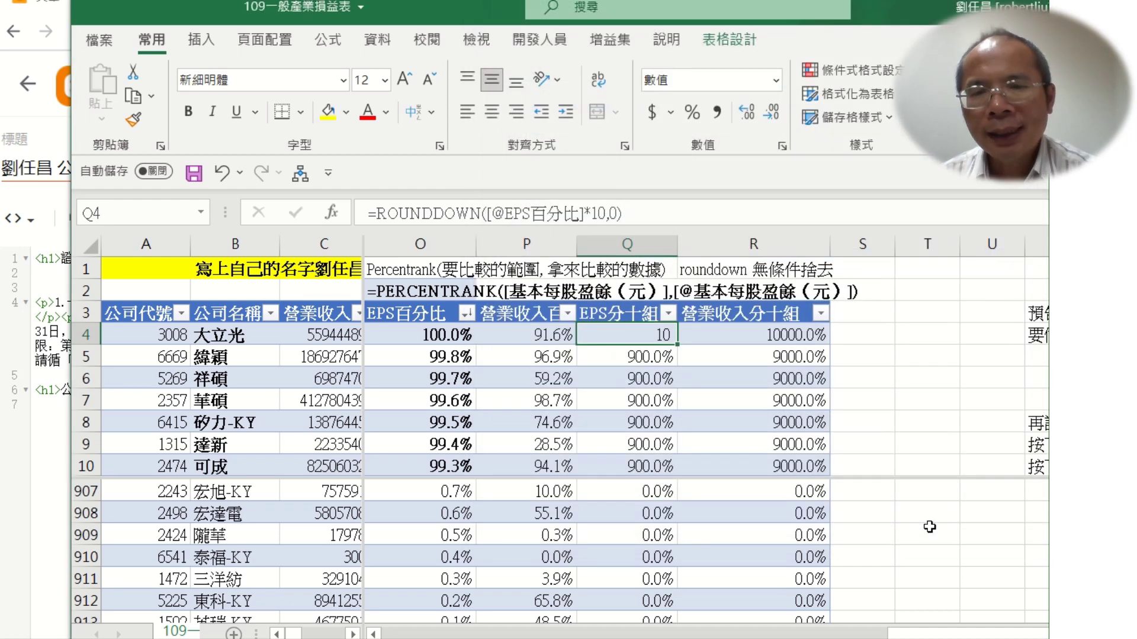
double_click(675, 345)
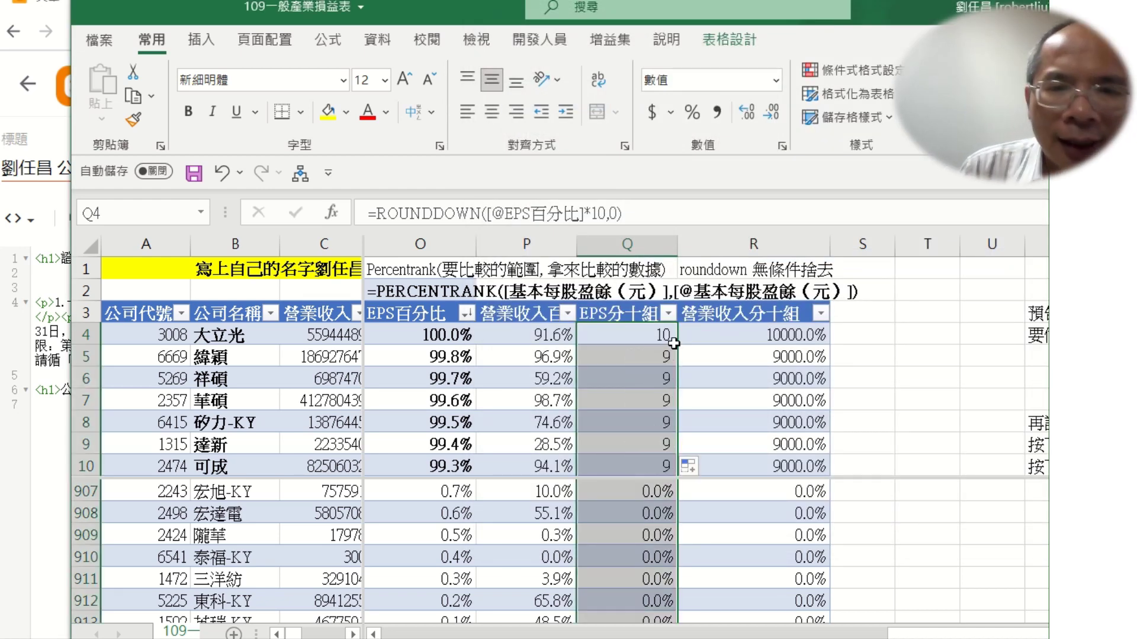
Step: Format R4 as 數值 with 0 decimal places and fill it down the 營業收入分十組 column
left_click(690, 342)
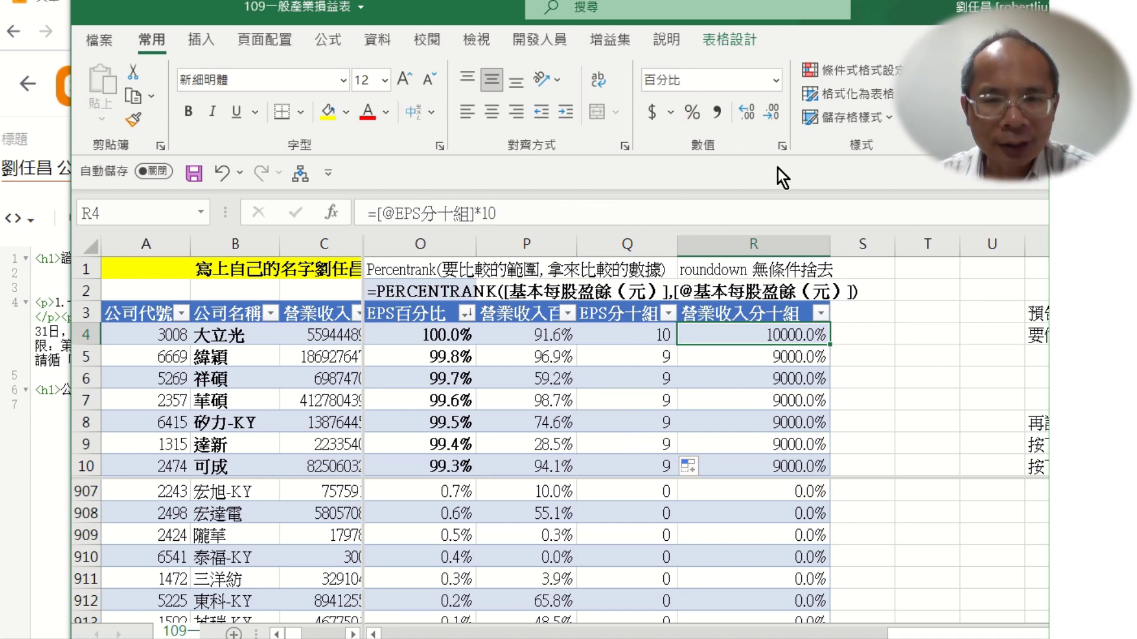
left_click(781, 145)
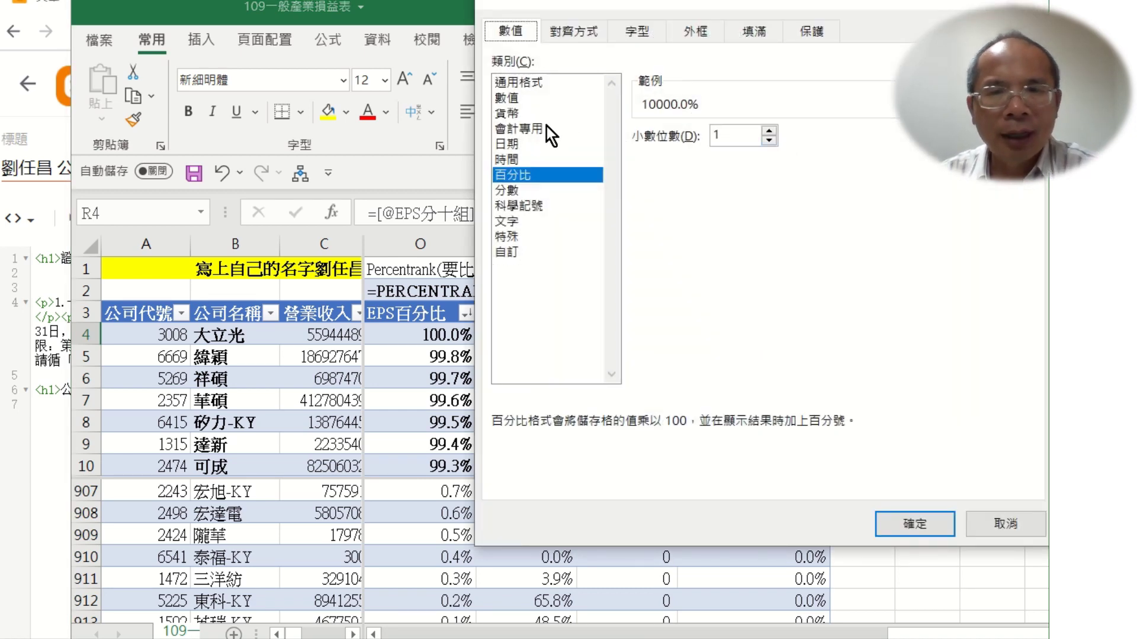
left_click(538, 98)
left_click(769, 140)
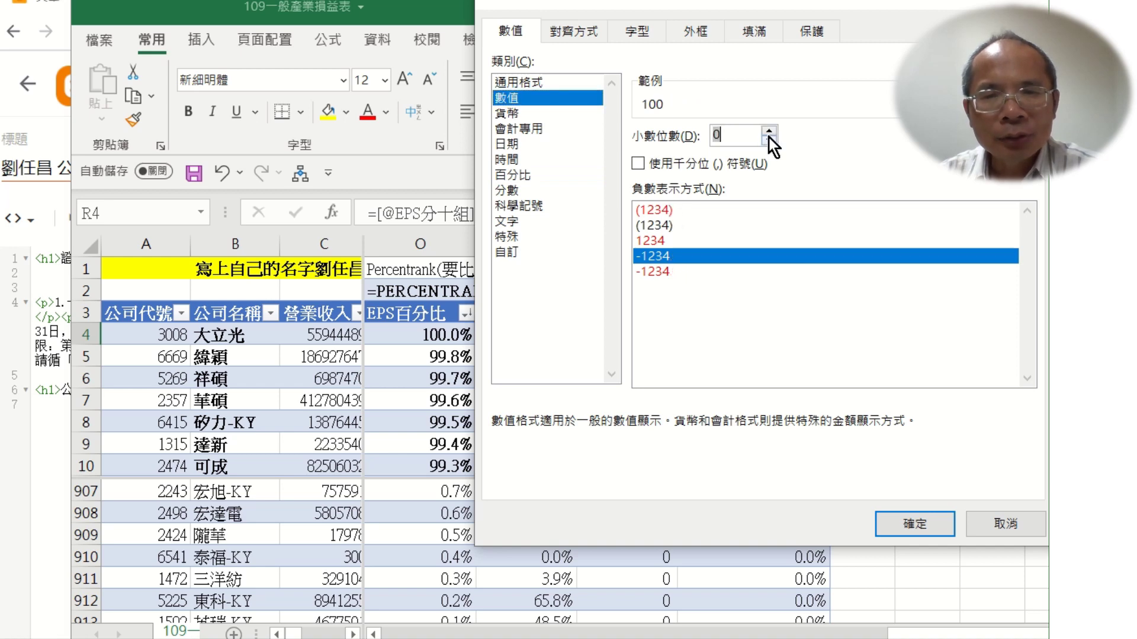
left_click(916, 527)
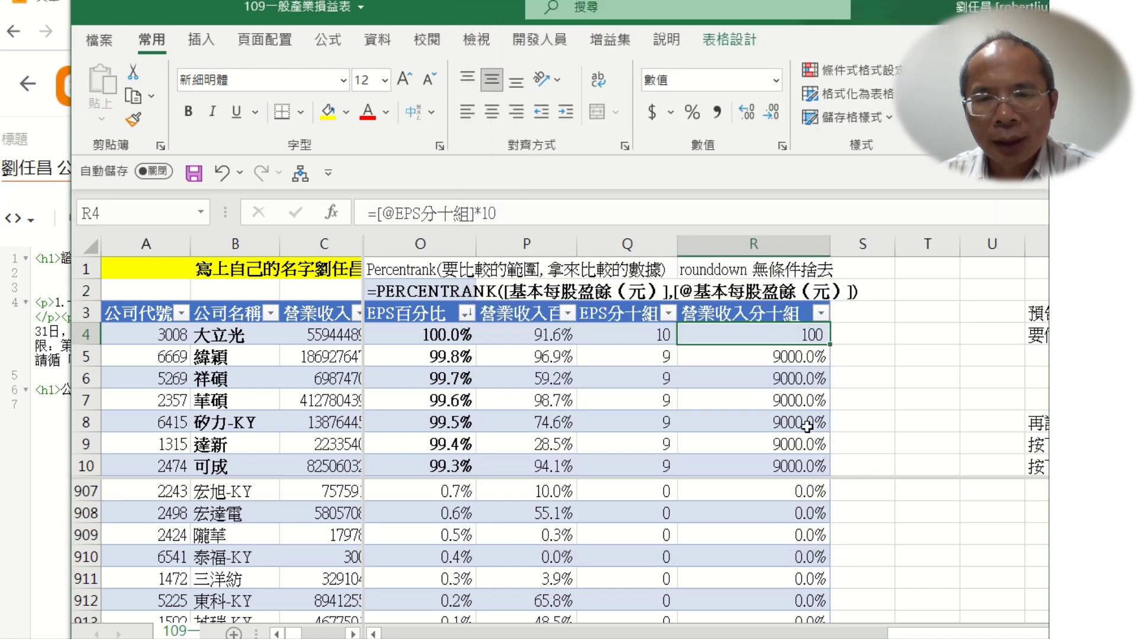
double_click(831, 343)
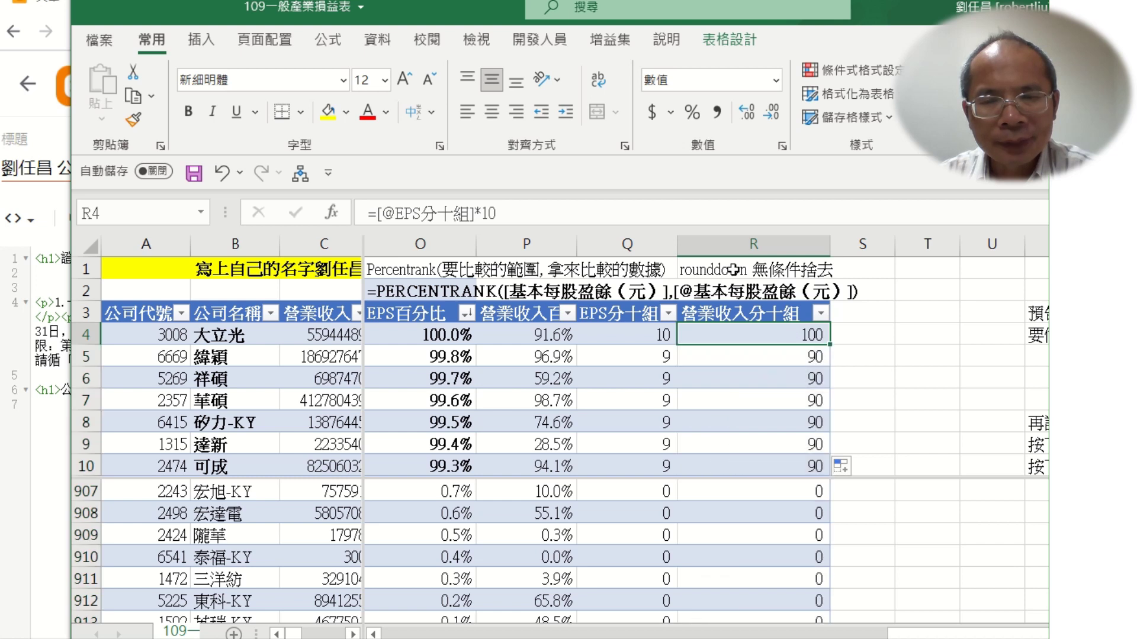
left_click(562, 216)
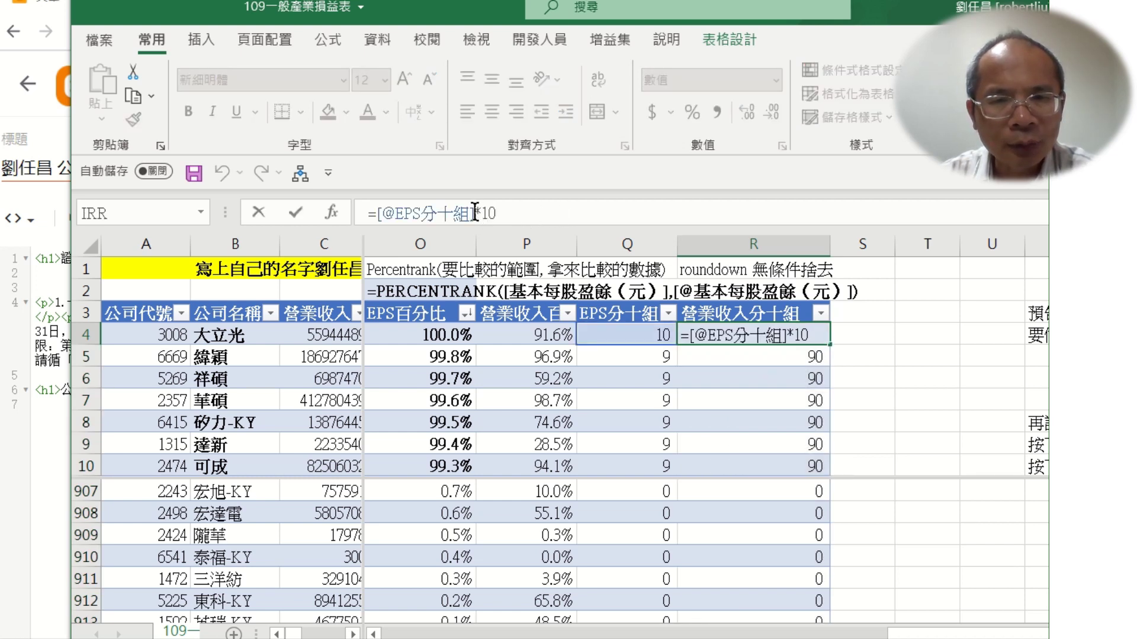
left_click_drag(475, 212, 376, 212)
left_click(545, 332)
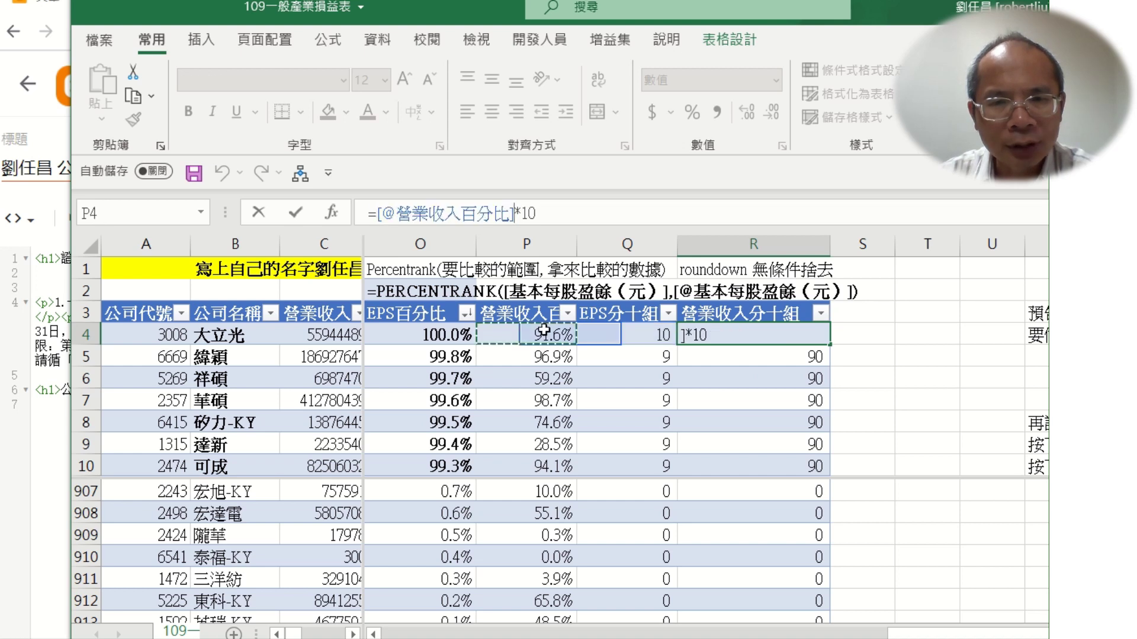
left_click(296, 213)
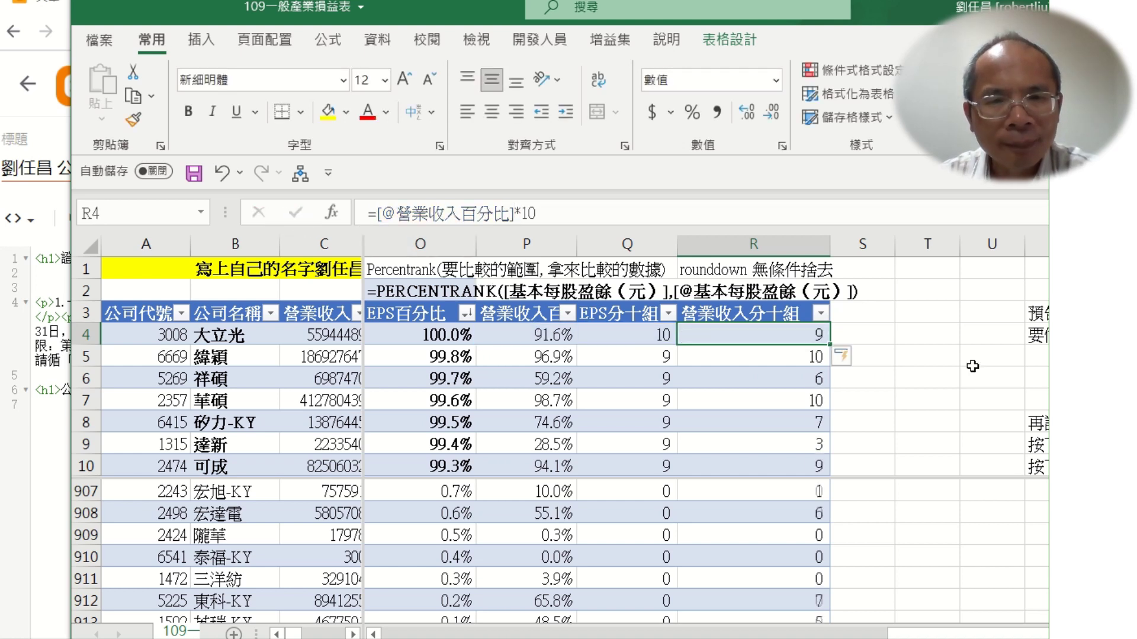
double_click(829, 345)
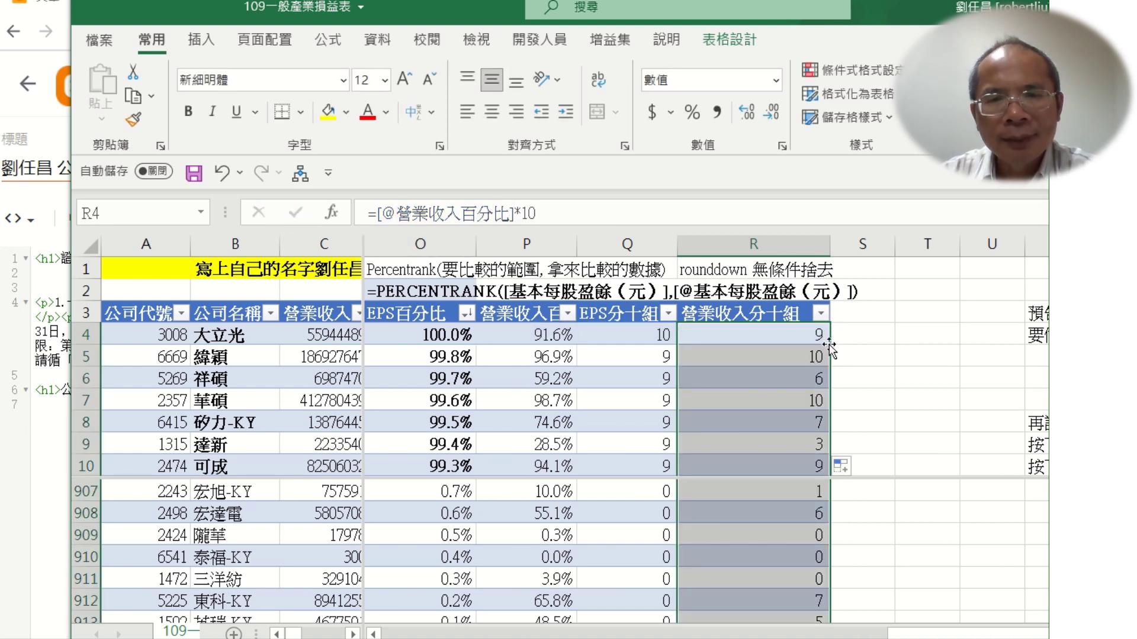
Step: Examine the 營業收入分十組 values in the upper and lower rows for how they are rounded
left_click(808, 358)
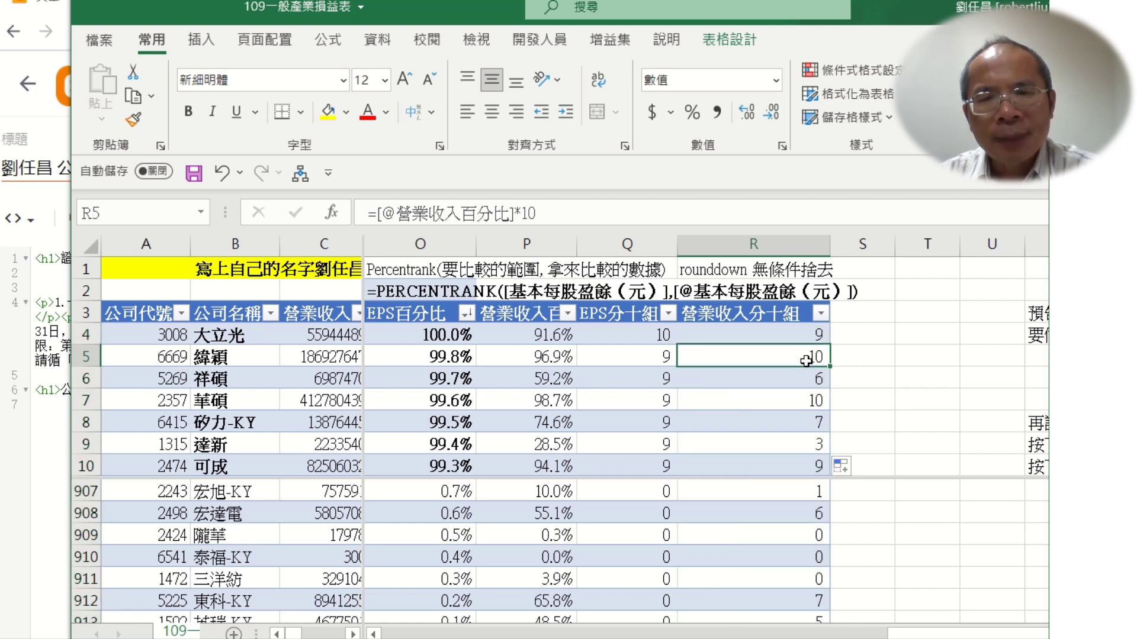
left_click(822, 562)
left_click(791, 406)
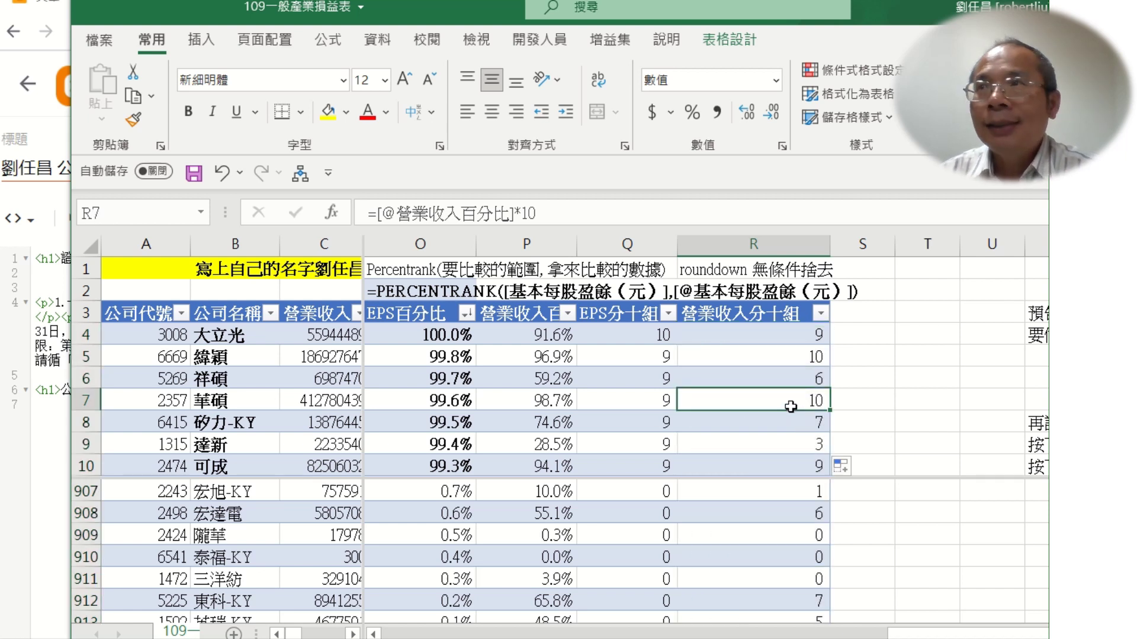
left_click(801, 563)
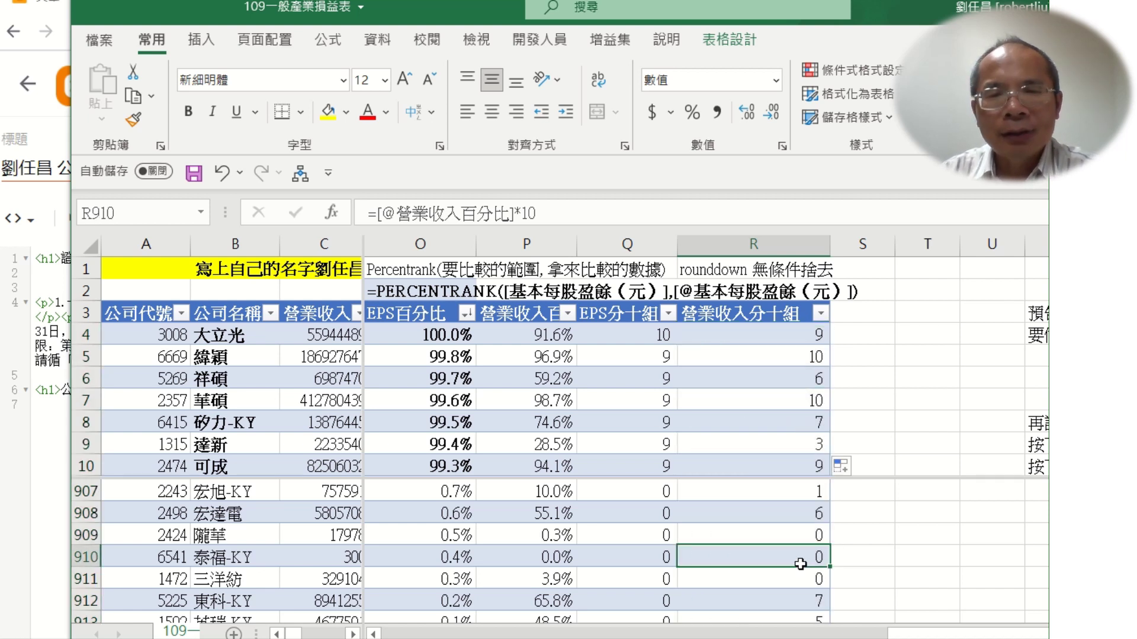
left_click(752, 605)
left_click(768, 332)
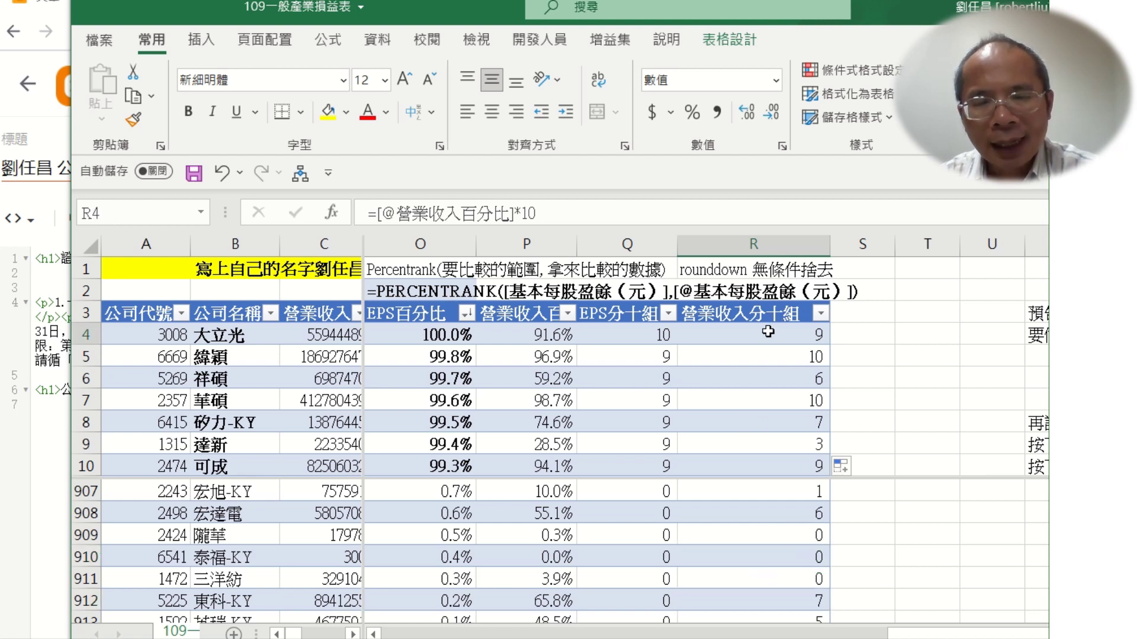
left_click(789, 386)
left_click(763, 330)
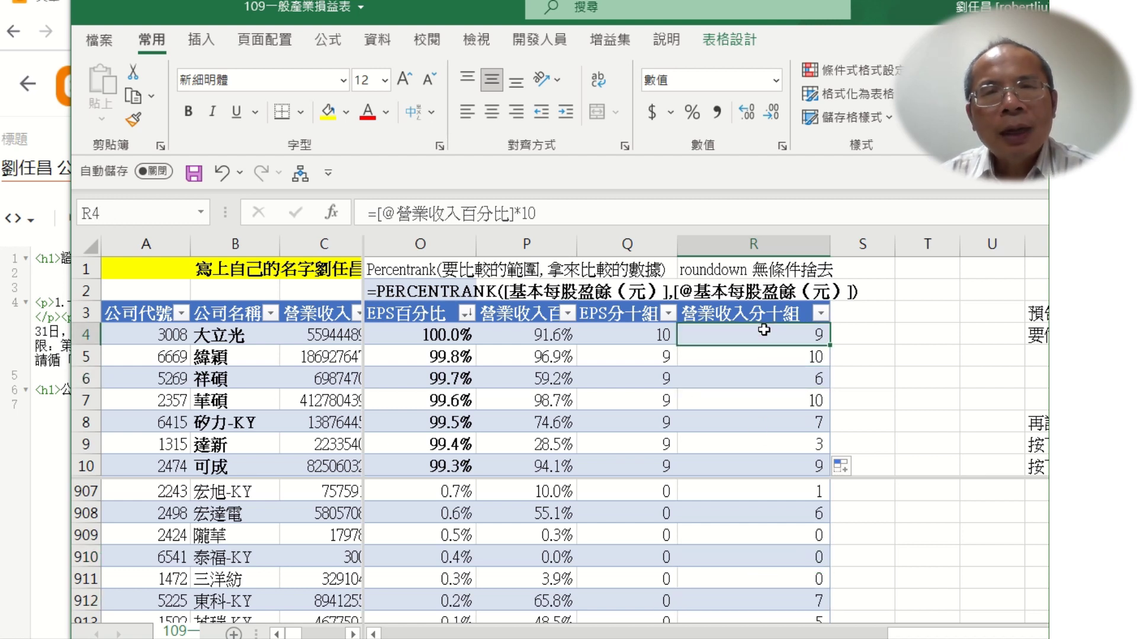
left_click(377, 213)
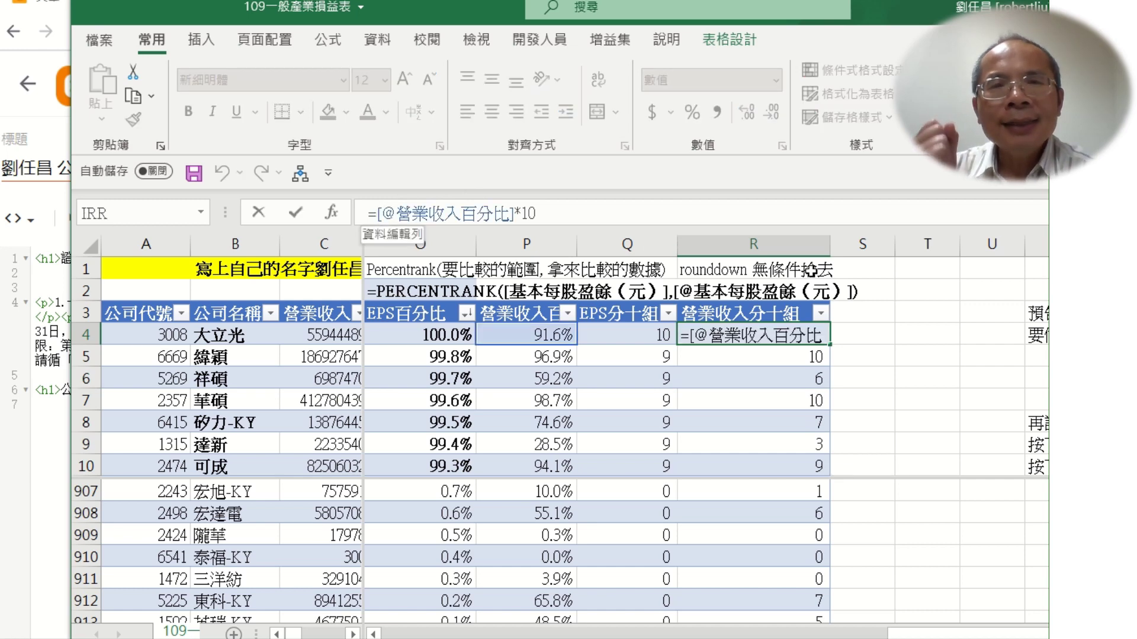
type("round")
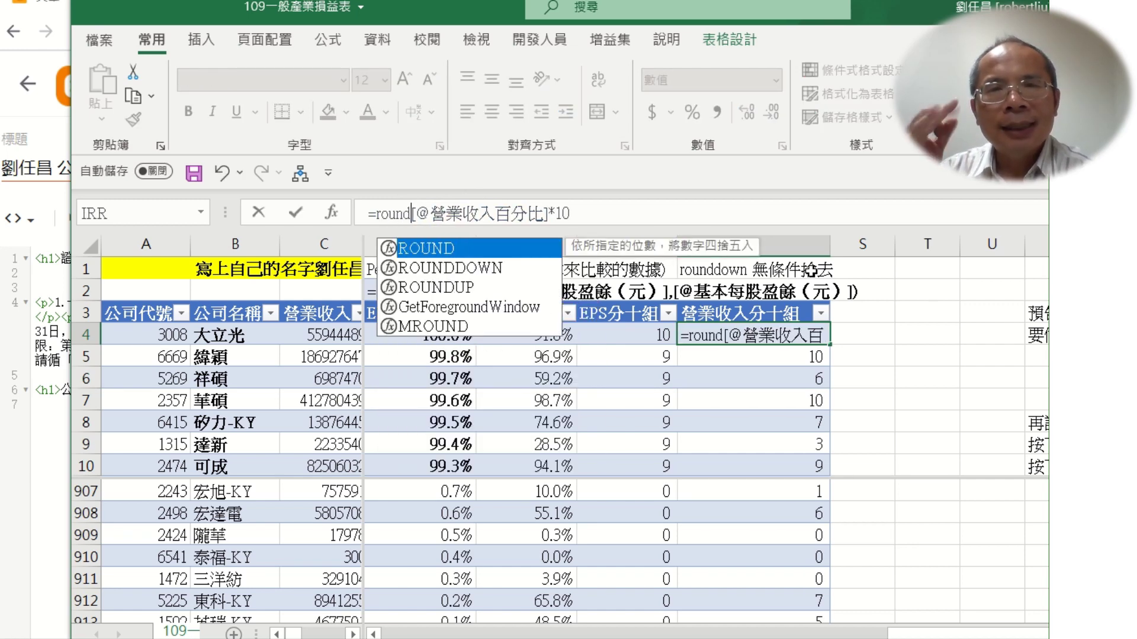
type("down")
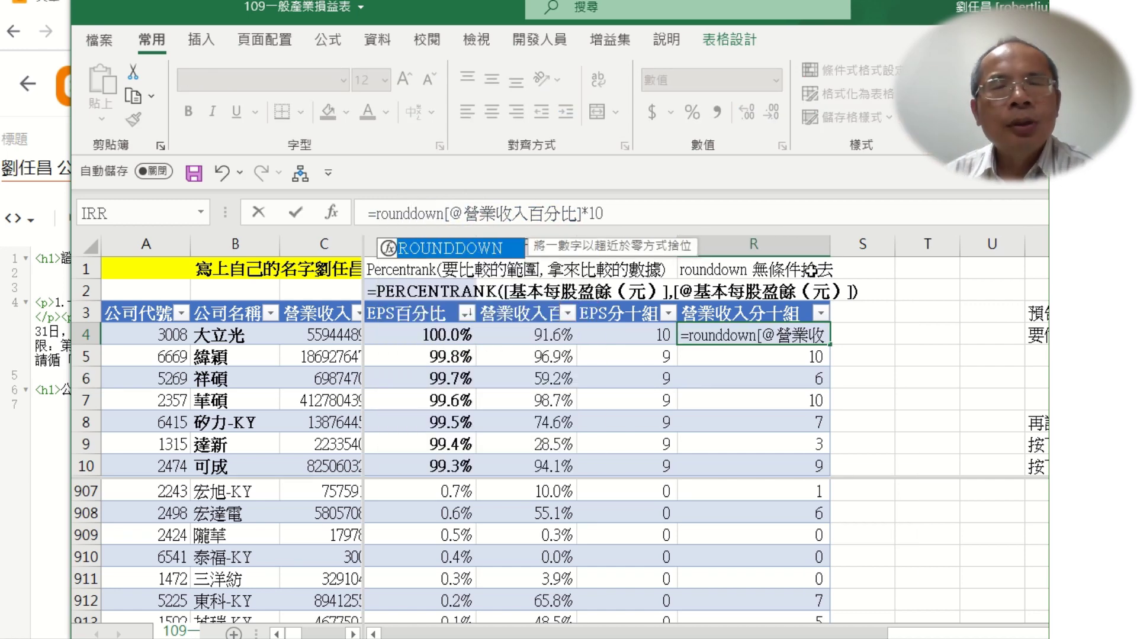
type("(")
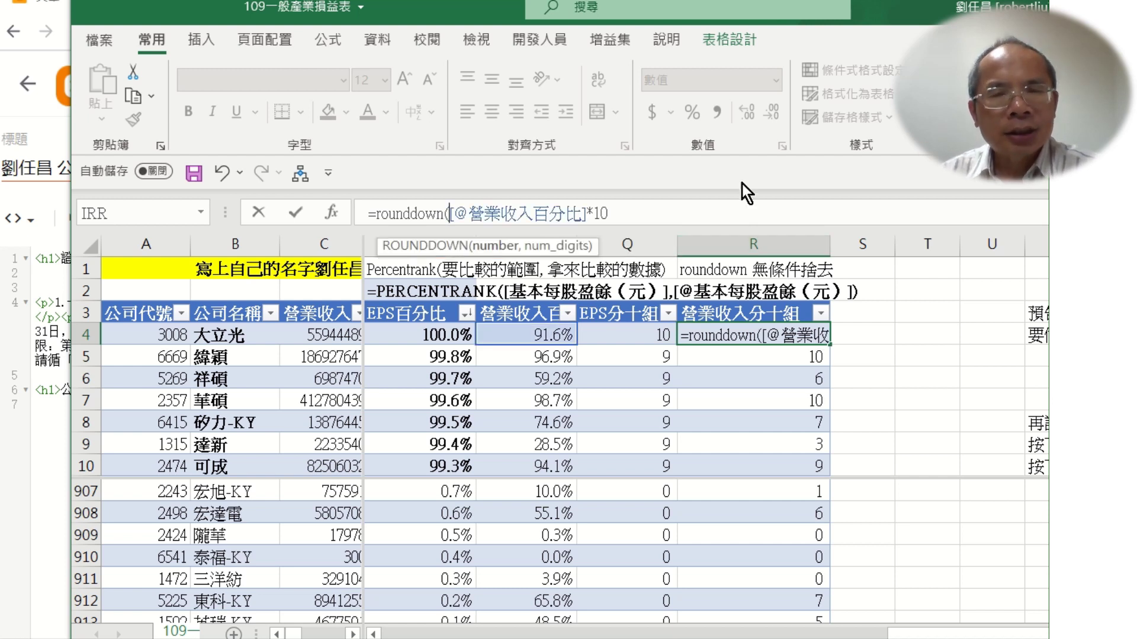
type(",")
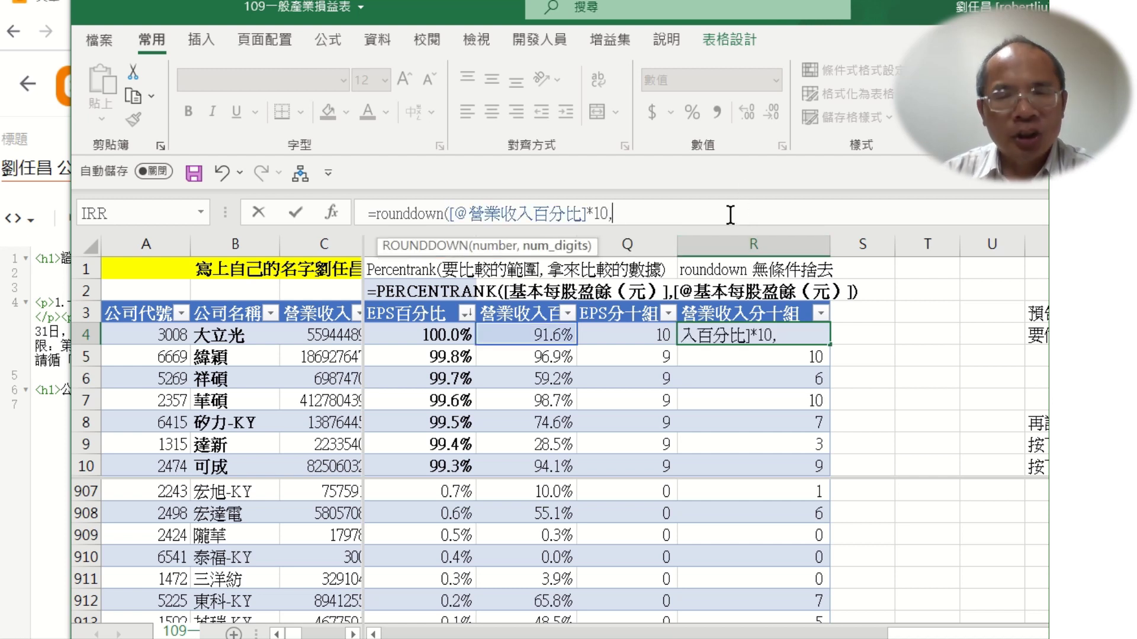
type("0)")
key("Return")
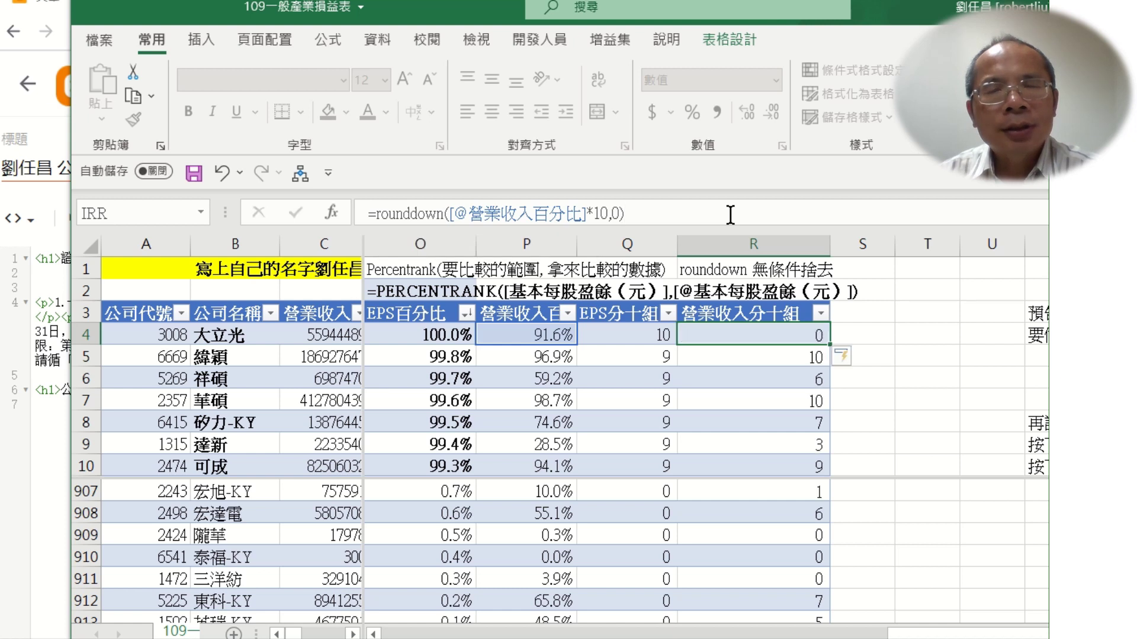
left_click(756, 537)
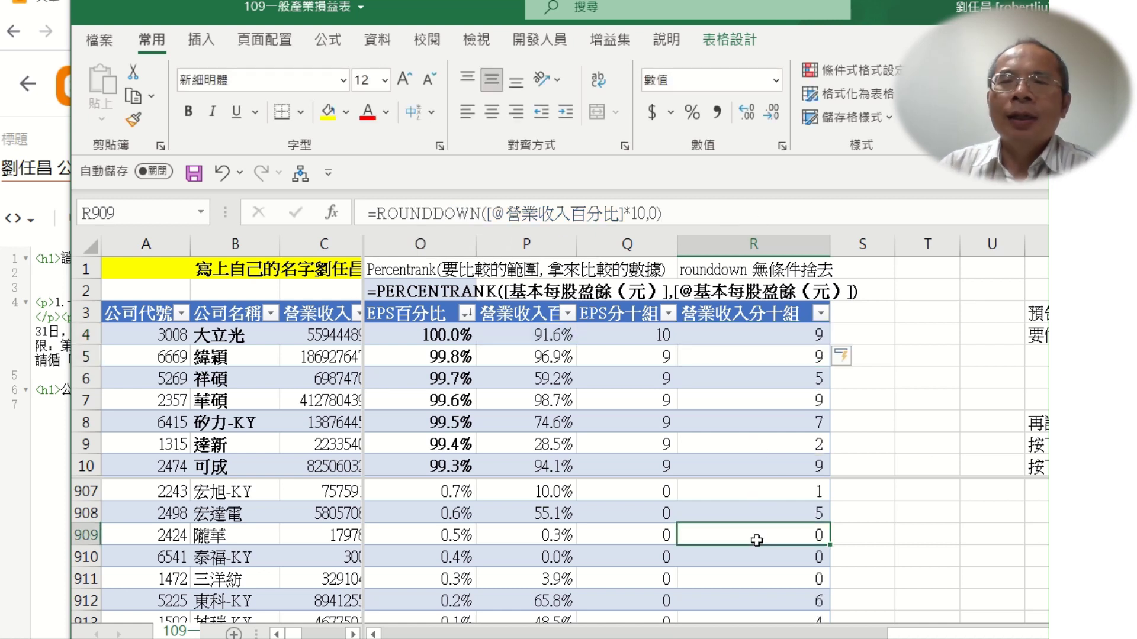
scroll(757, 537, "down", 1)
left_click(657, 332)
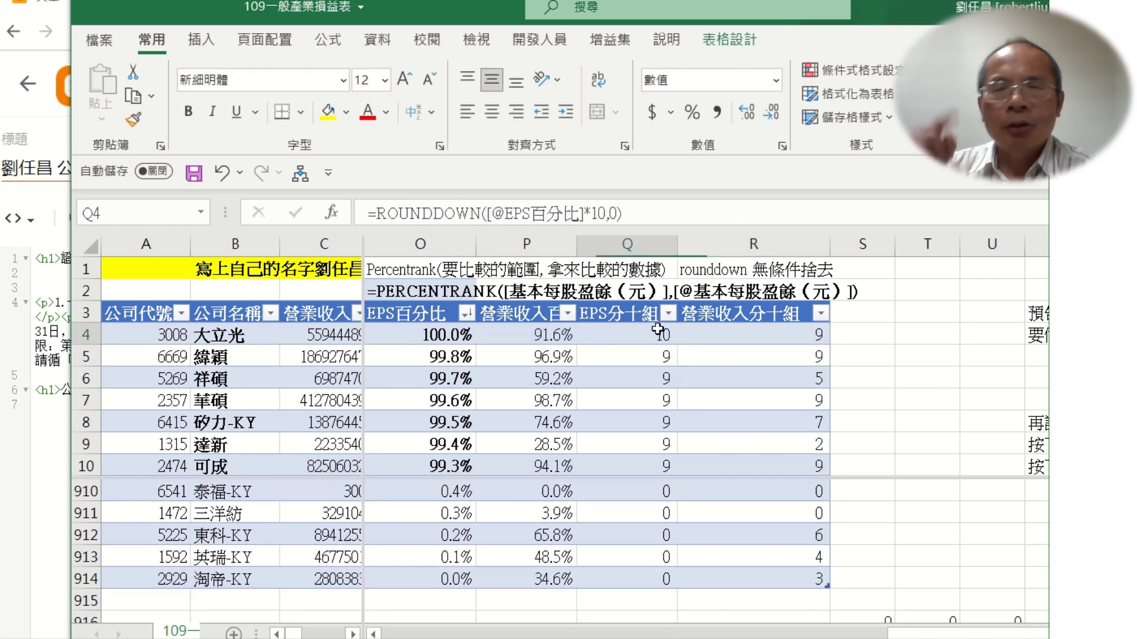
Step: Enter the note 最高10改成9 in cell T4, beside the table
left_click(936, 334)
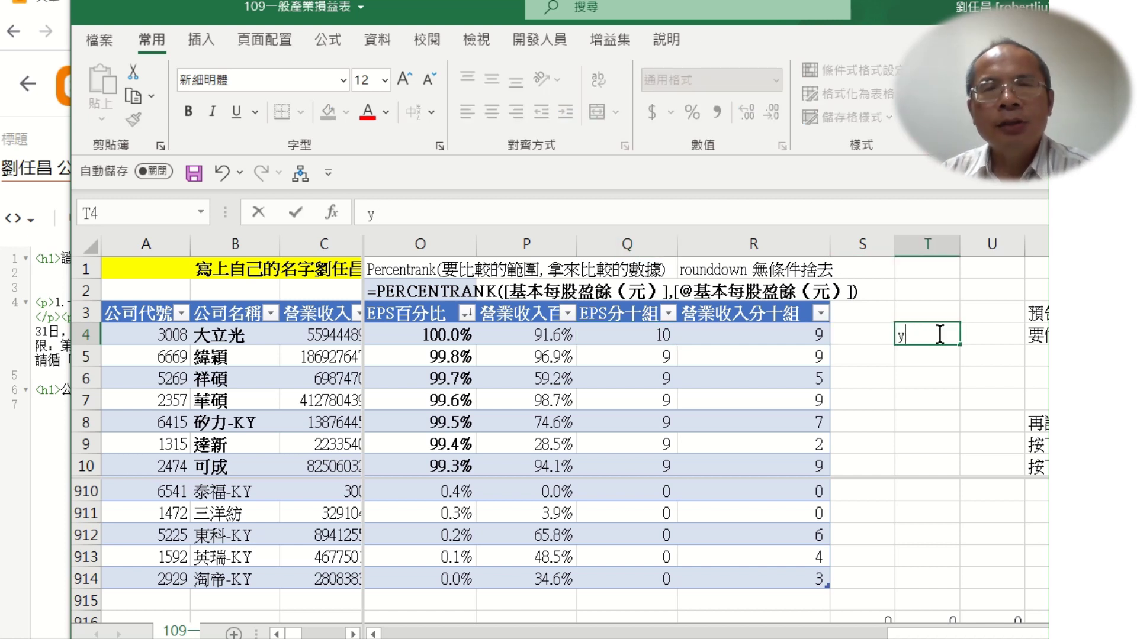
type("最高")
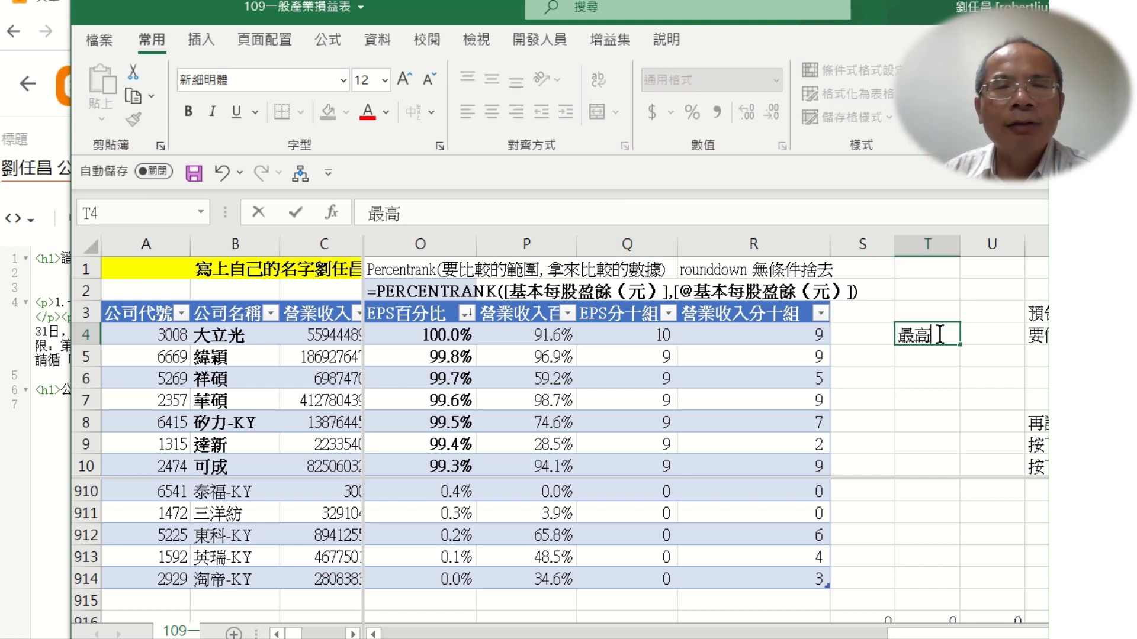
type("10")
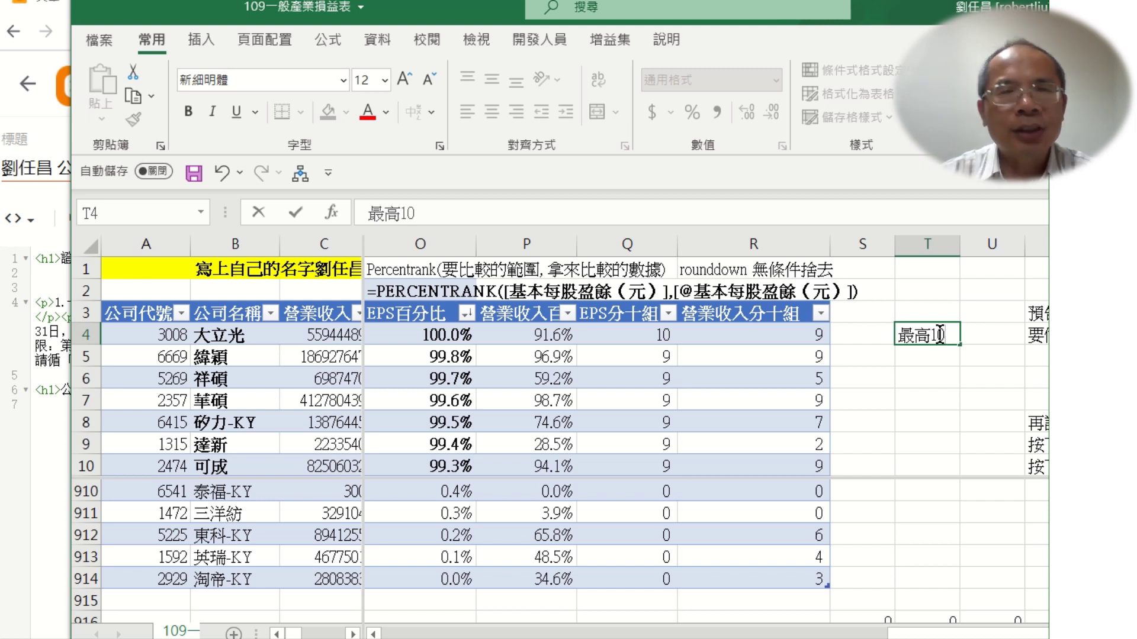
type("改成")
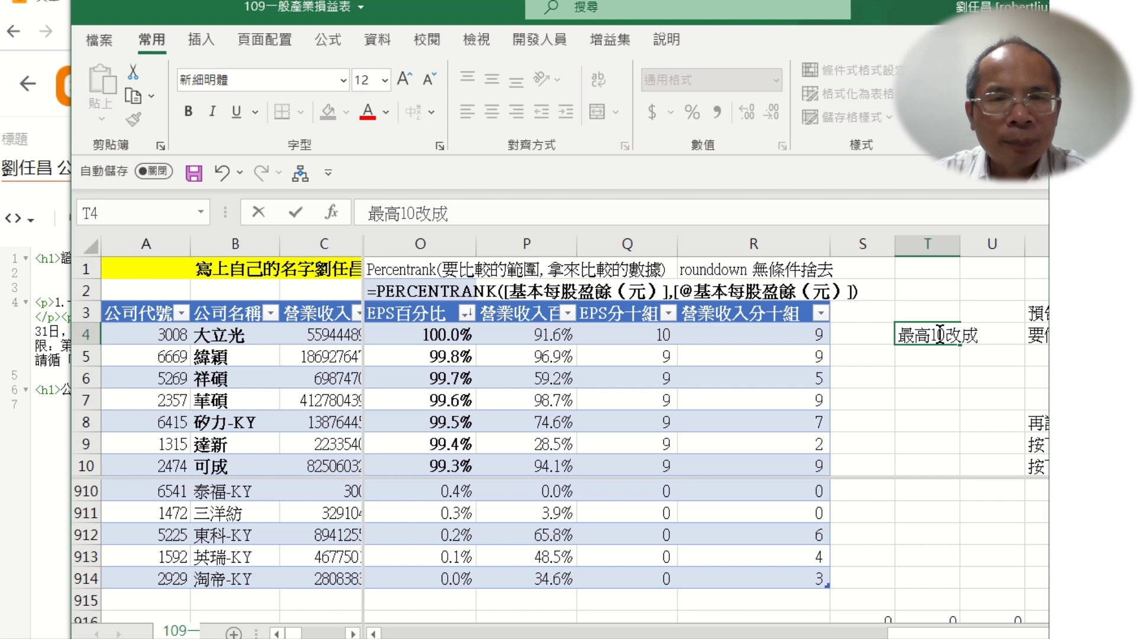
type("9")
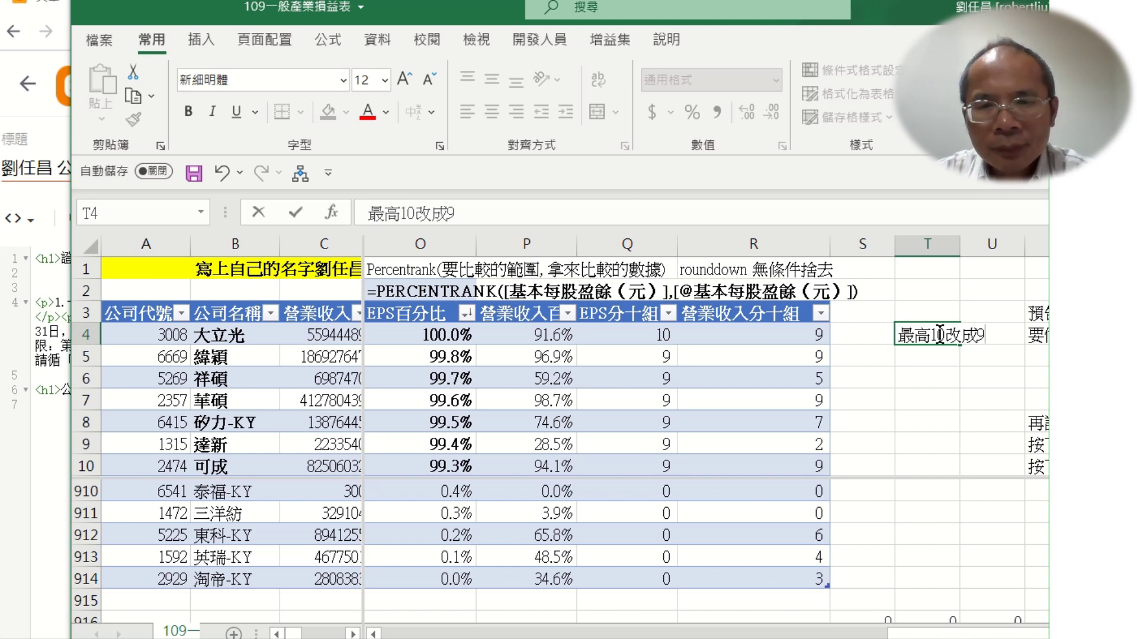
key("Return")
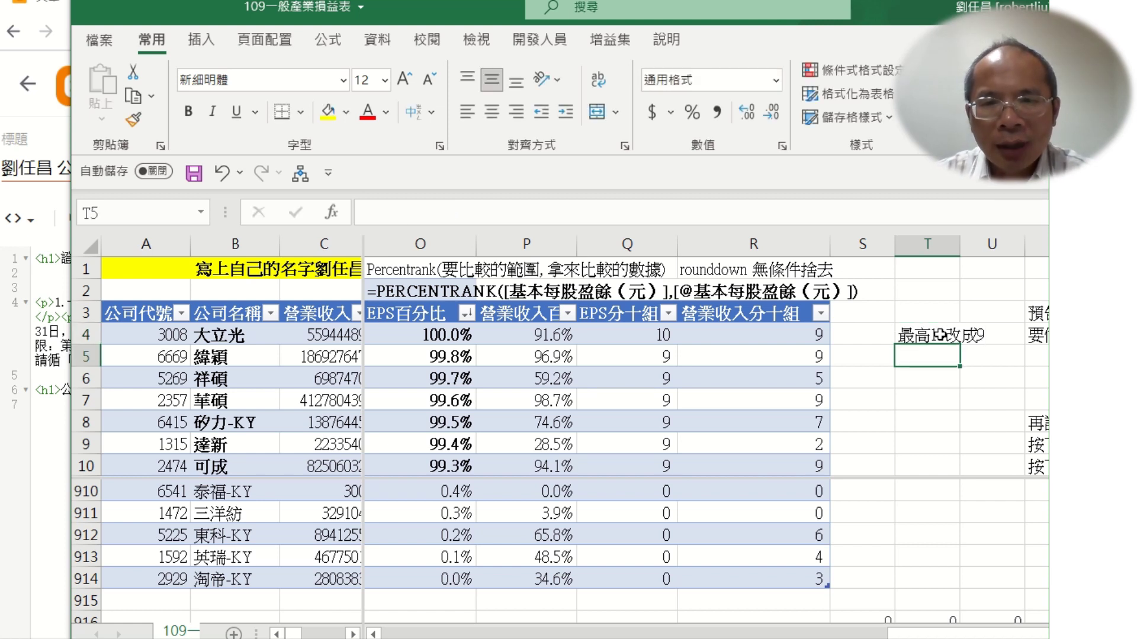
Step: Enter the note 0,1..9共十組 in cell T5
type("0,1")
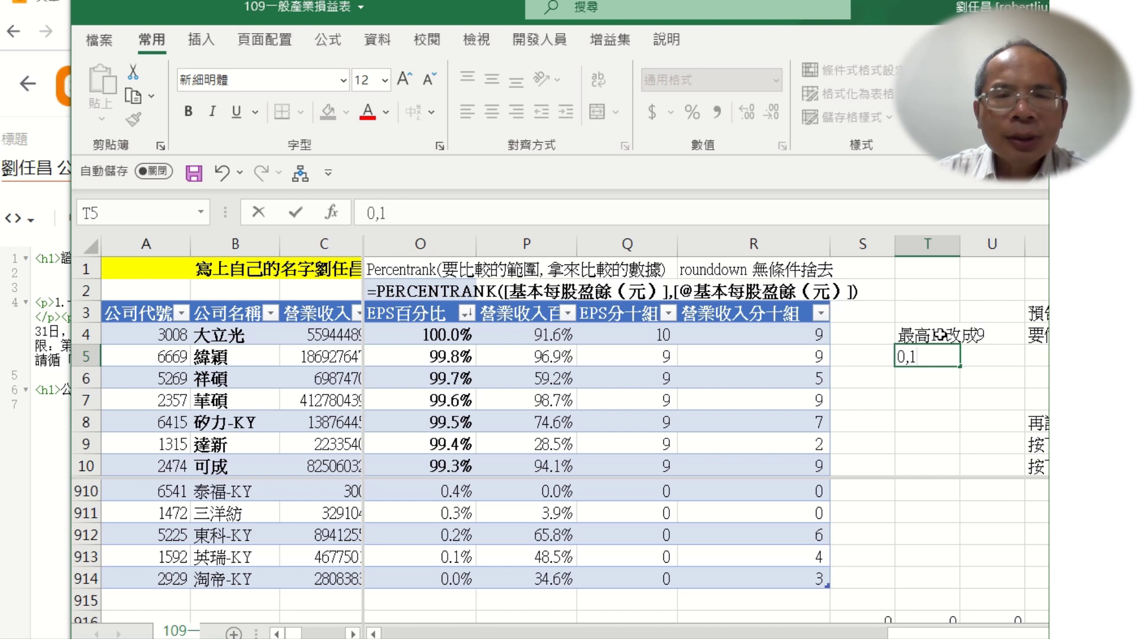
type("..9共十組")
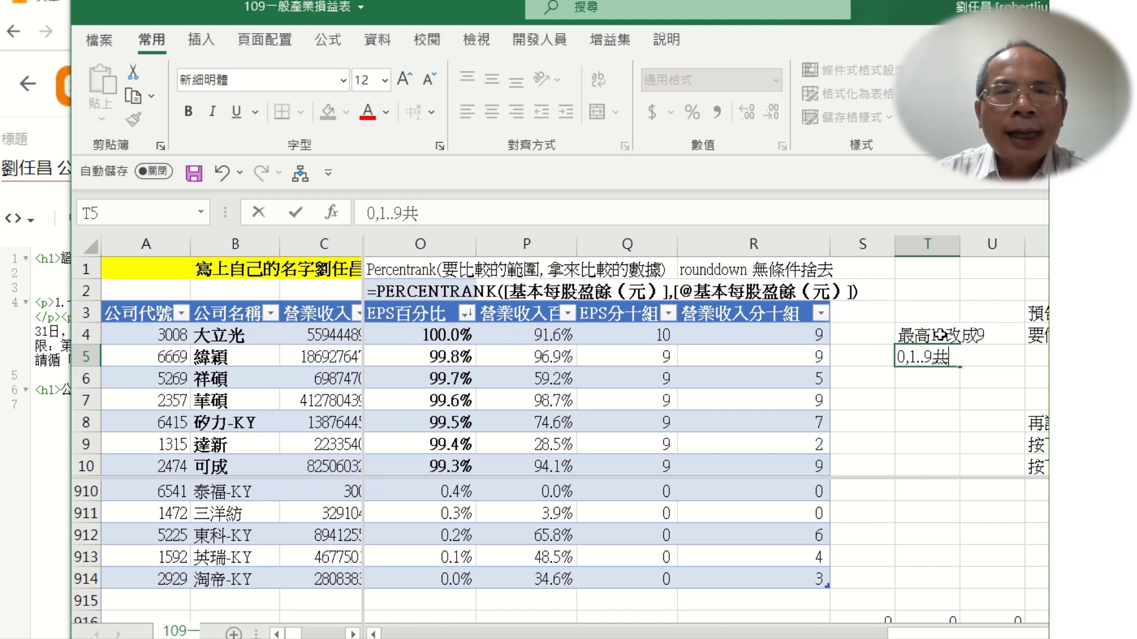
key("Return")
key("Return")
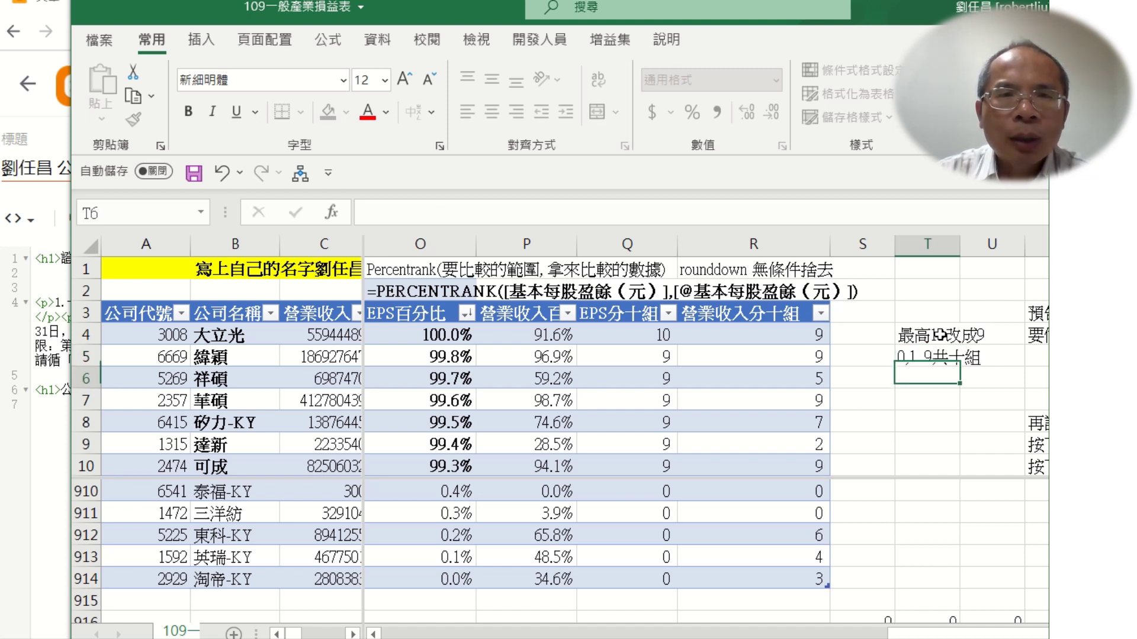
key("Up")
key("Up")
key("Left")
key("Left")
key("Left")
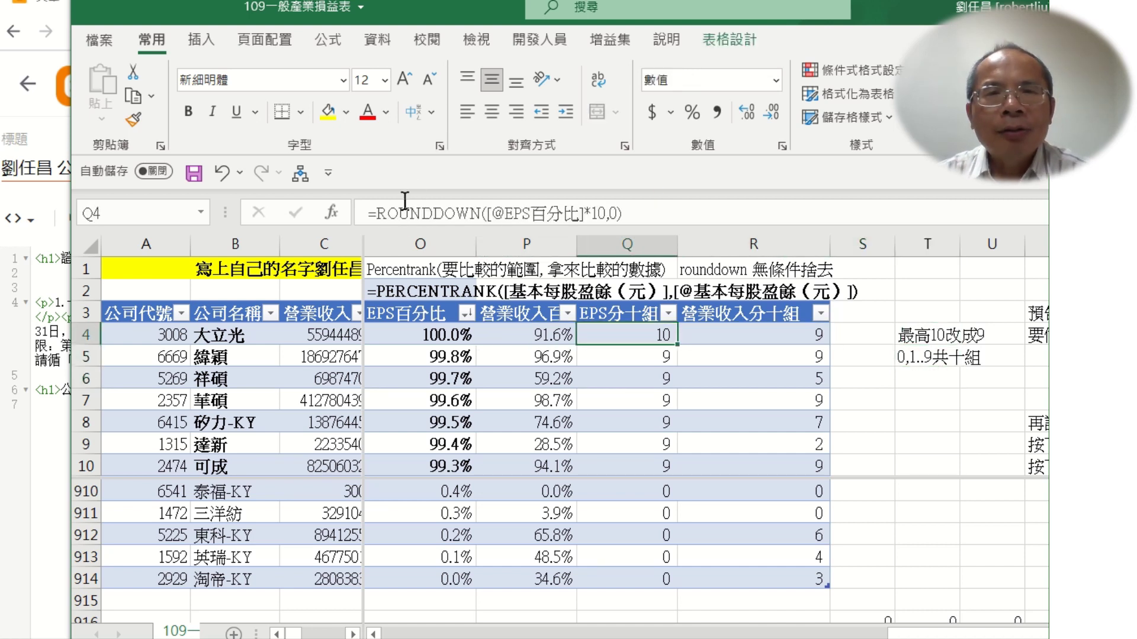
left_click(377, 213)
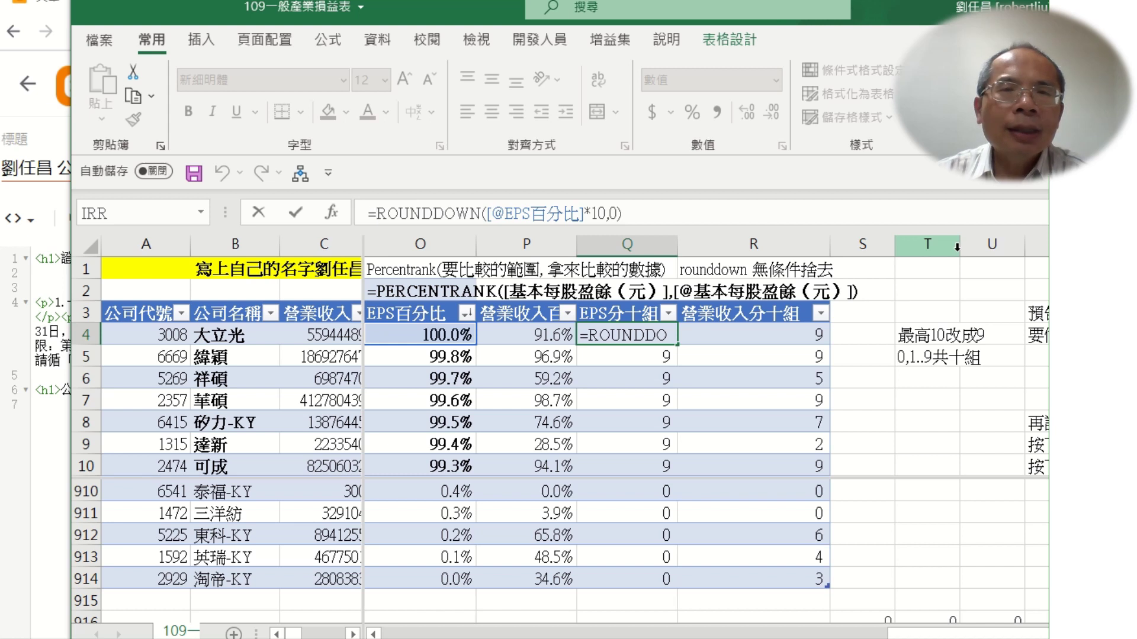
key("Escape")
Step: Enter the heading note if函數 in cell T1
key("Down")
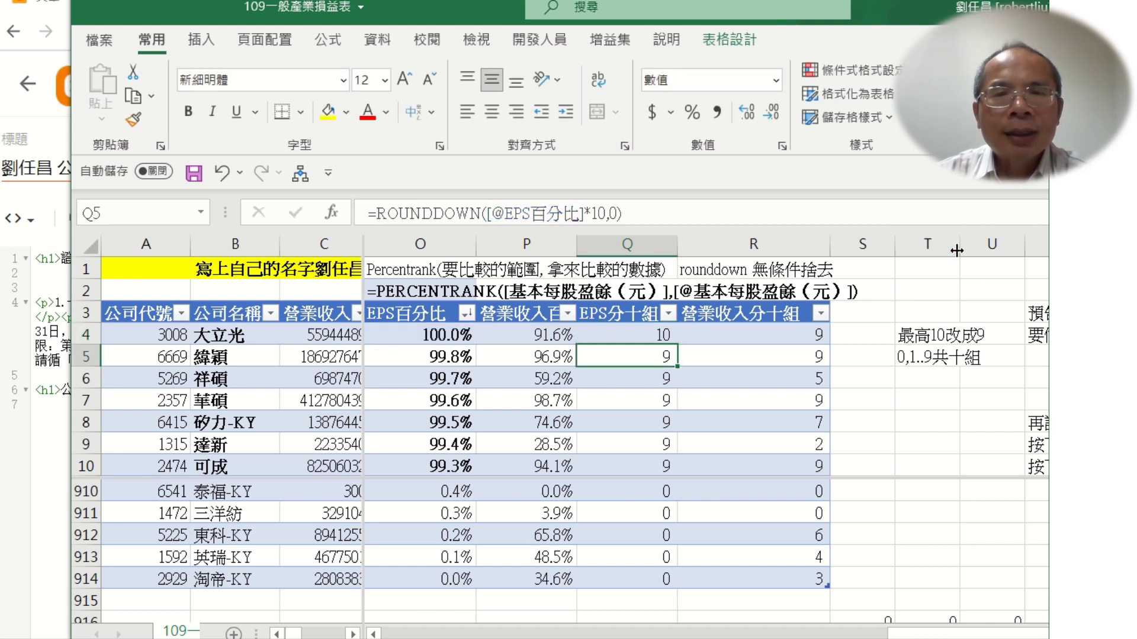
key("Right")
key("Right")
key("Right")
key("Up")
key("Up")
key("Up")
key("Up")
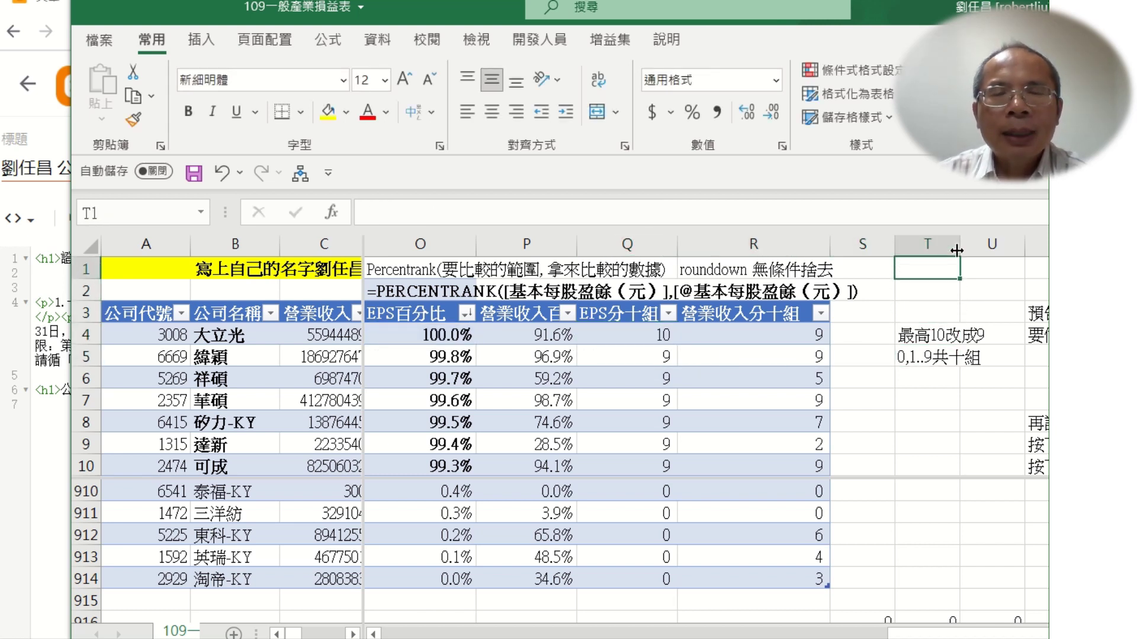
type("ㄑㄘ")
key("BackSpace")
key("BackSpace")
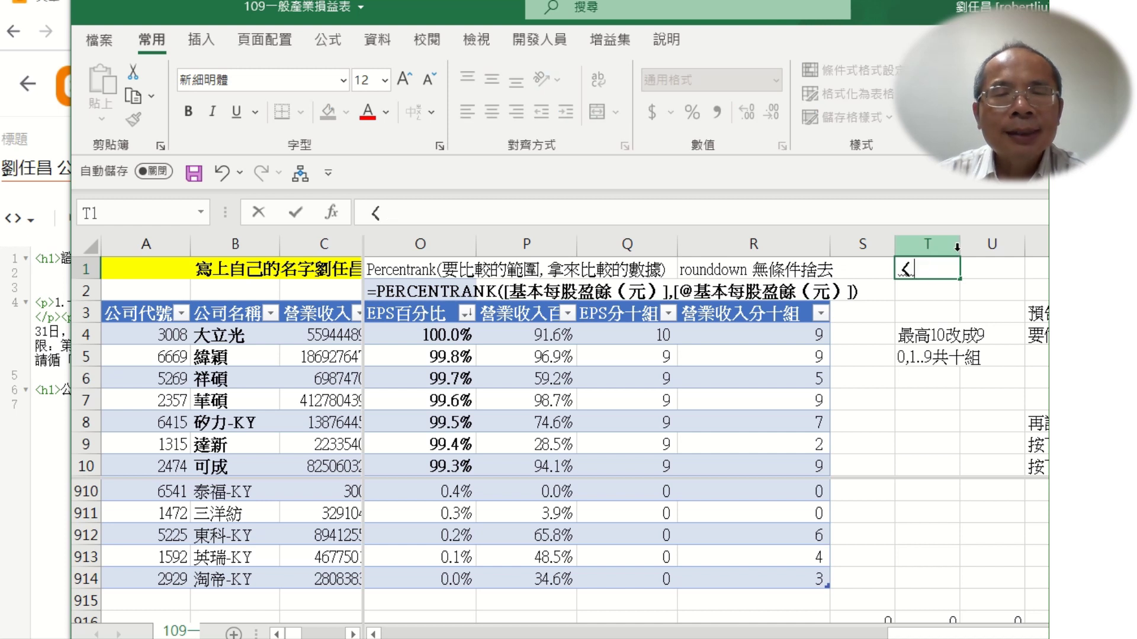
type("if")
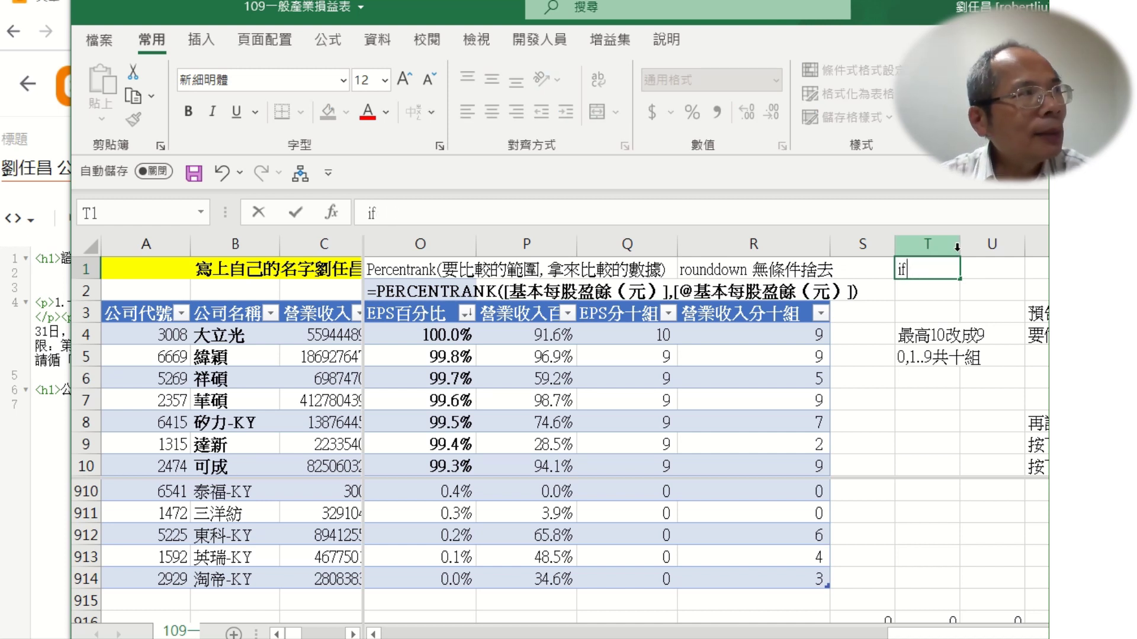
type("c0函數")
key("Return")
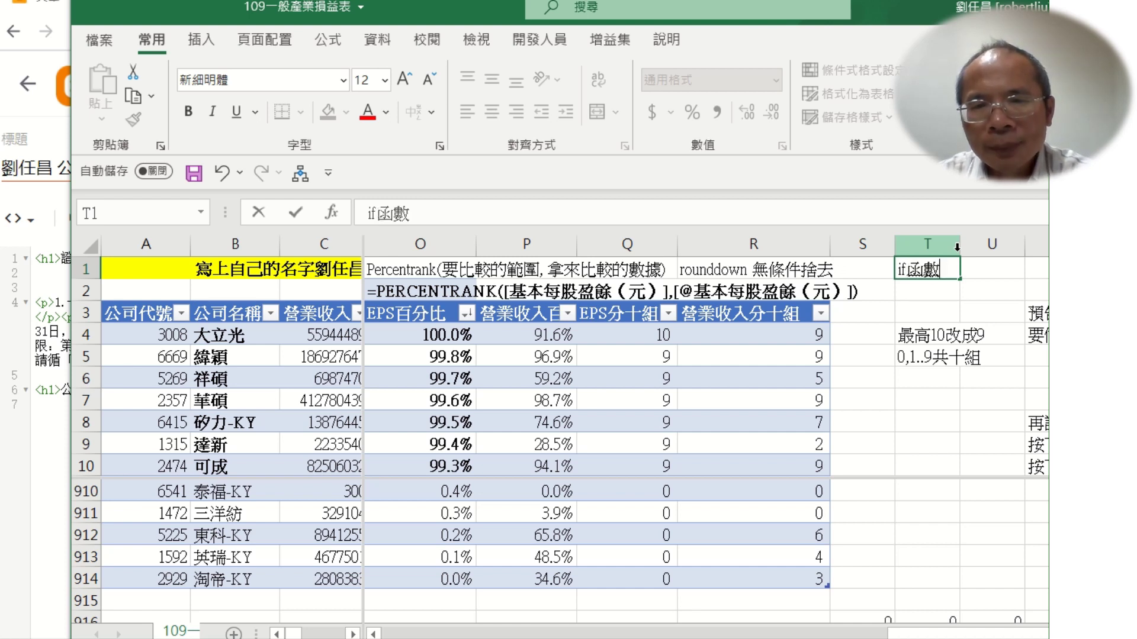
key("Return")
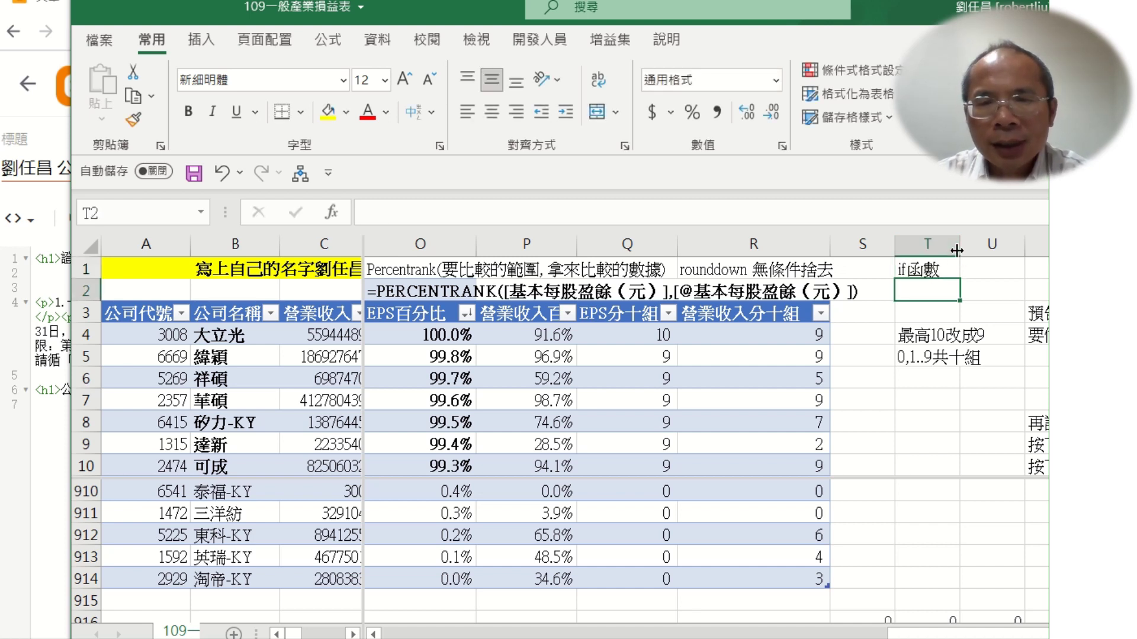
Step: Enter the syntax note IF(條件,成立,不成立) in cell T2
type("IF")
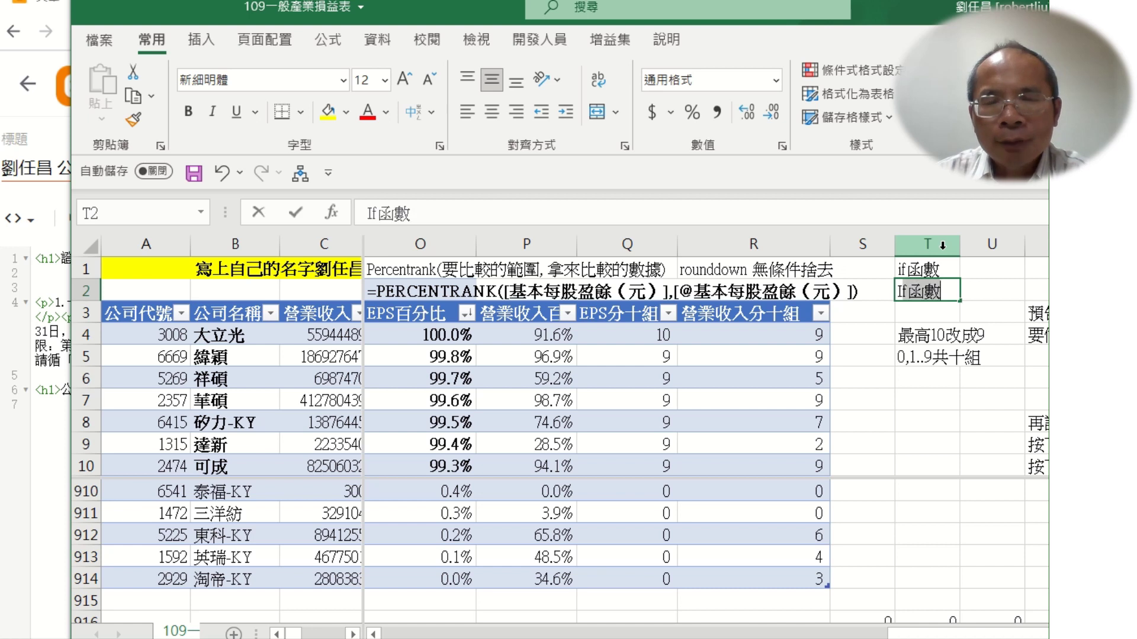
type("(條件")
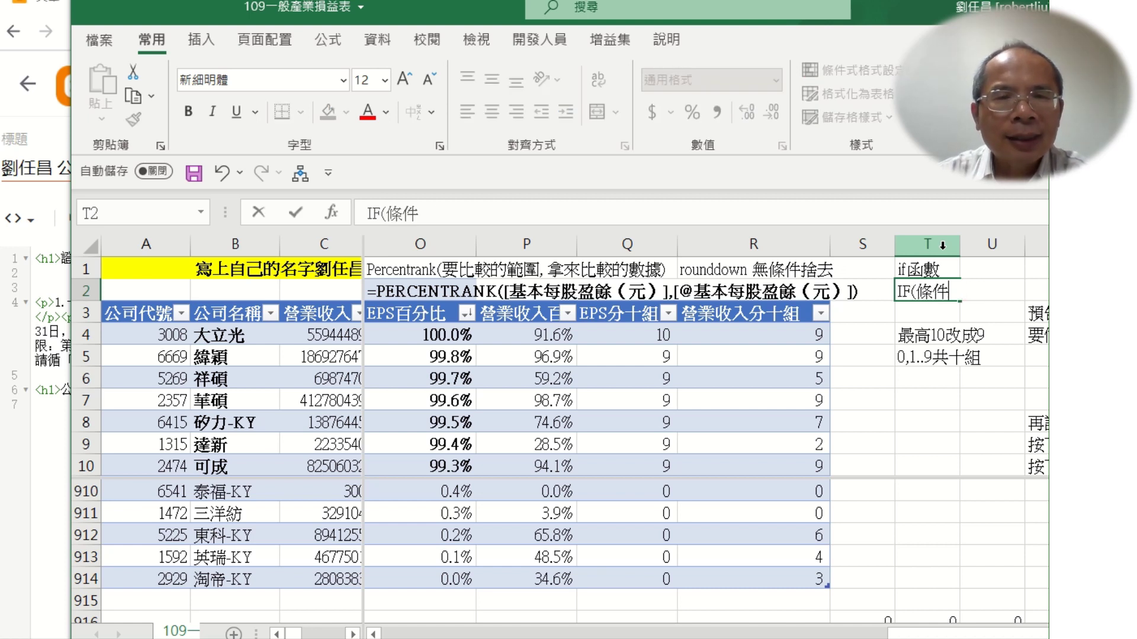
type(",true")
key("BackSpace")
key("BackSpace")
key("BackSpace")
key("BackSpace")
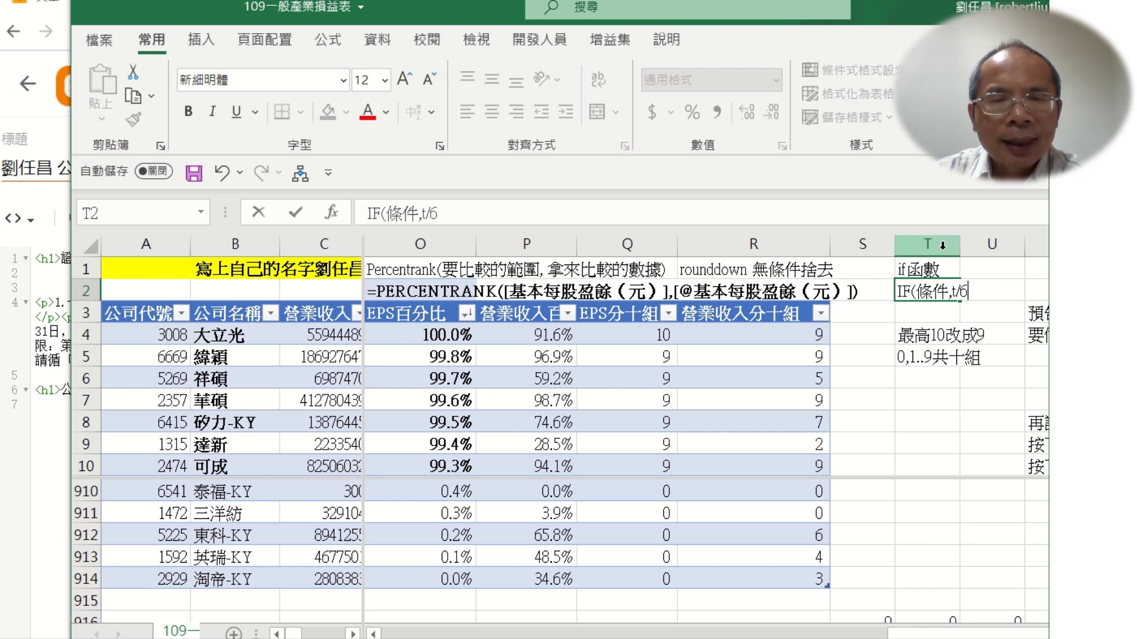
type("成立")
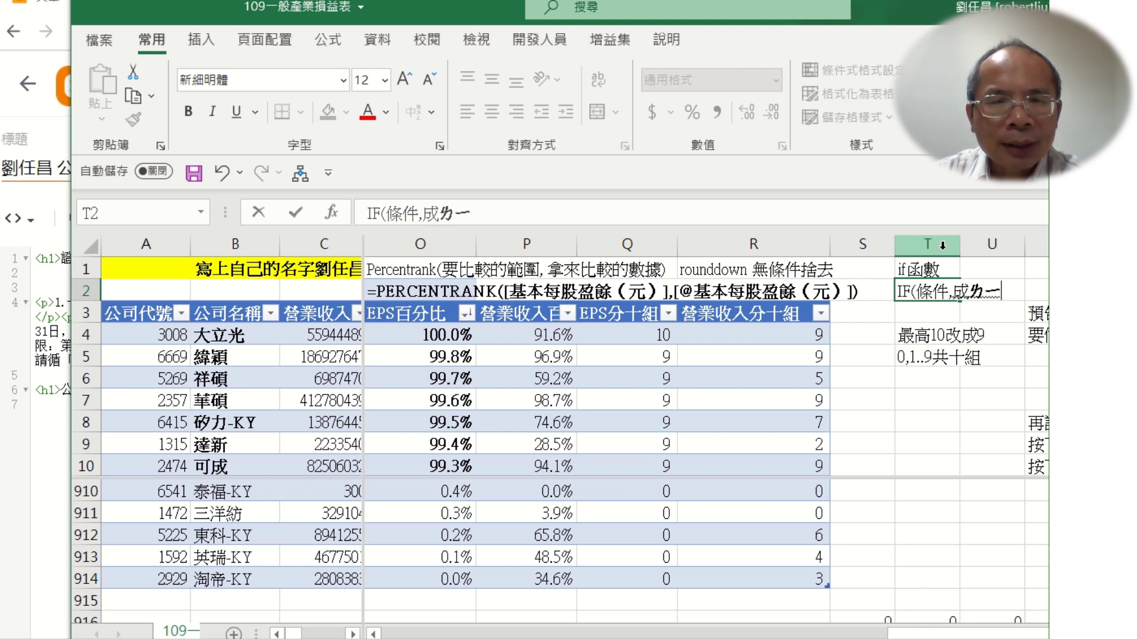
type(",fal")
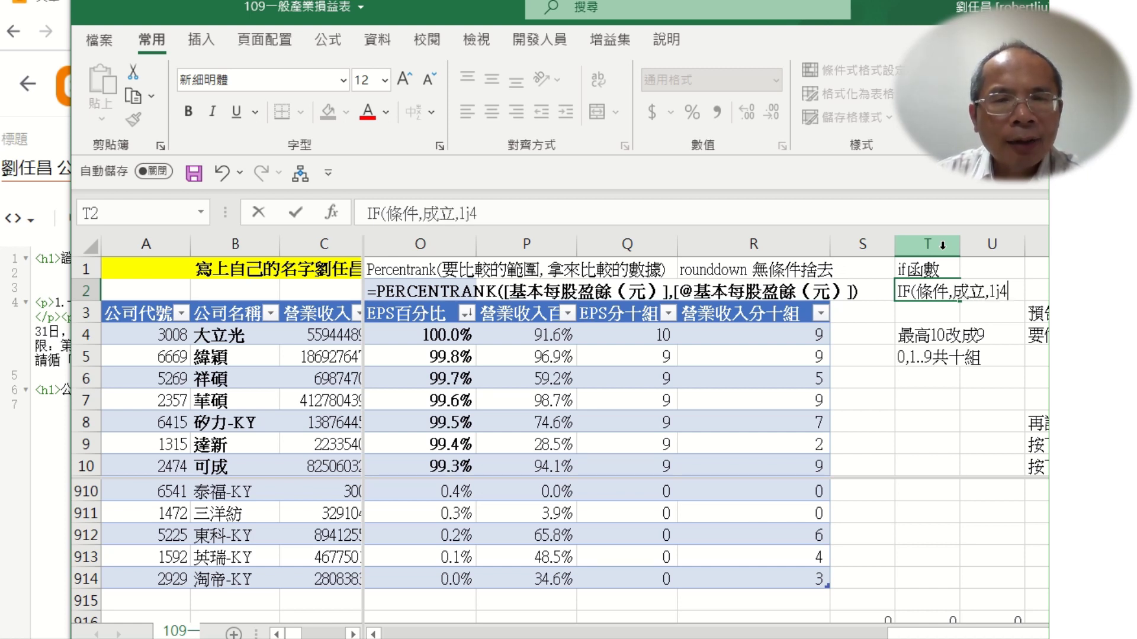
key("BackSpace")
key("BackSpace")
key("BackSpace")
type("不成立")
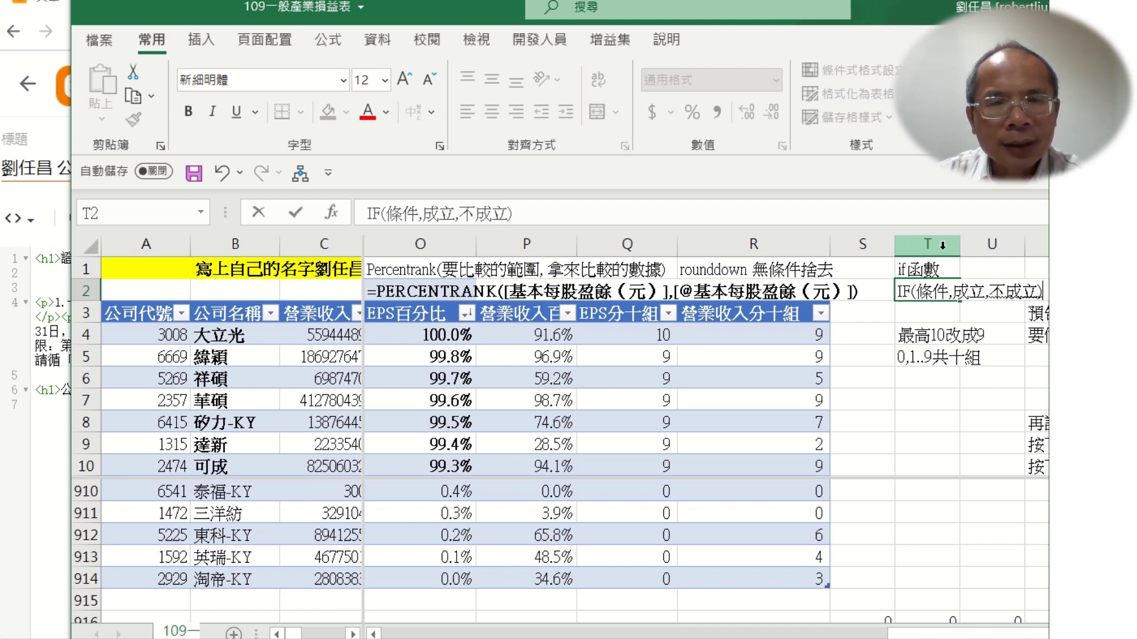
key("Return")
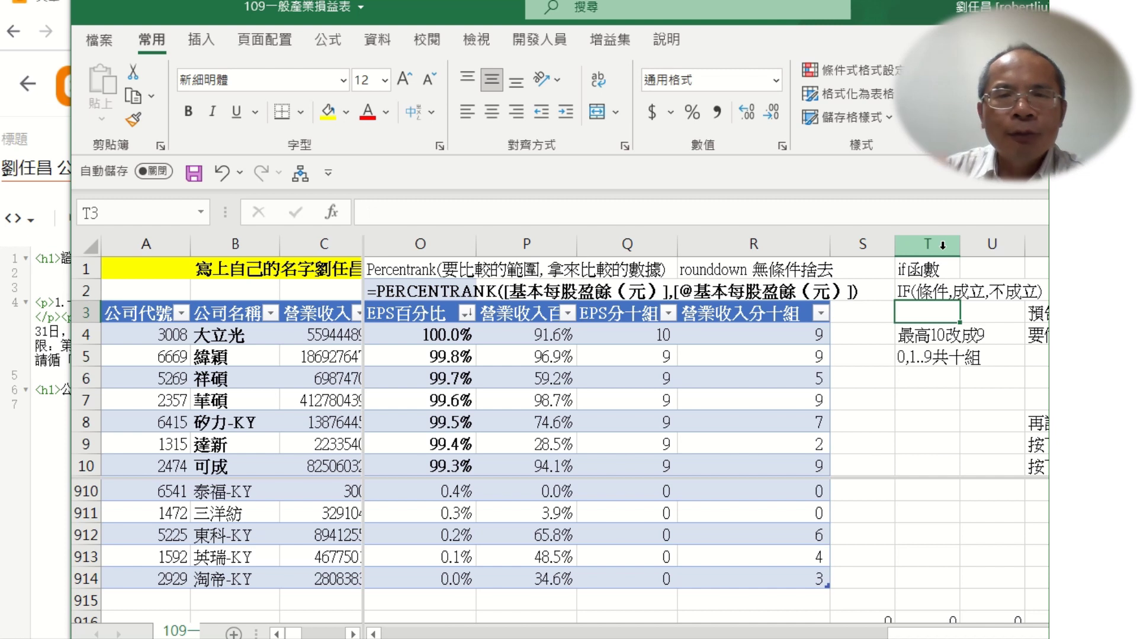
Step: Start an IF formula in cell T3 and open its function arguments, keeping the notes beside the table in view
key("Down")
key("Left")
key("Left")
key("Left")
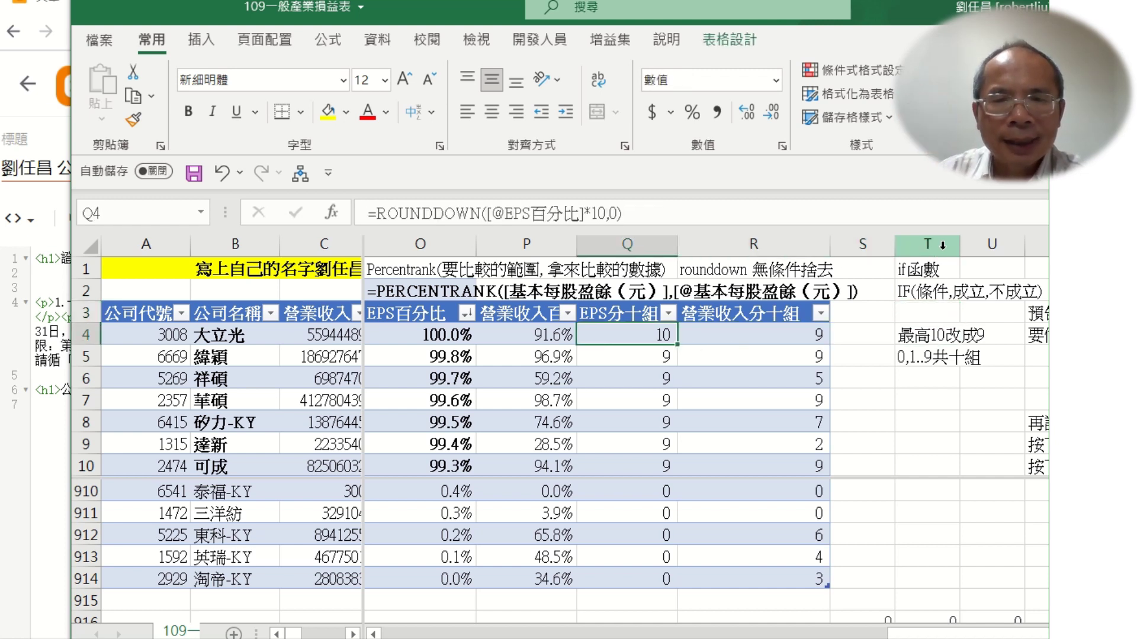
left_click(931, 309)
type("=if")
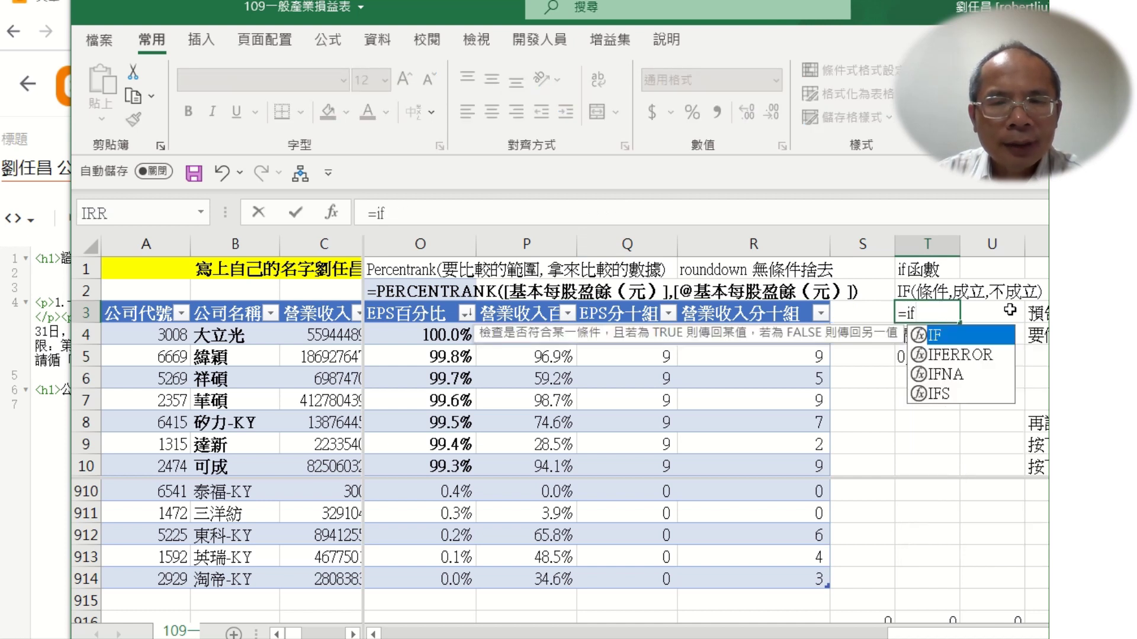
type("(")
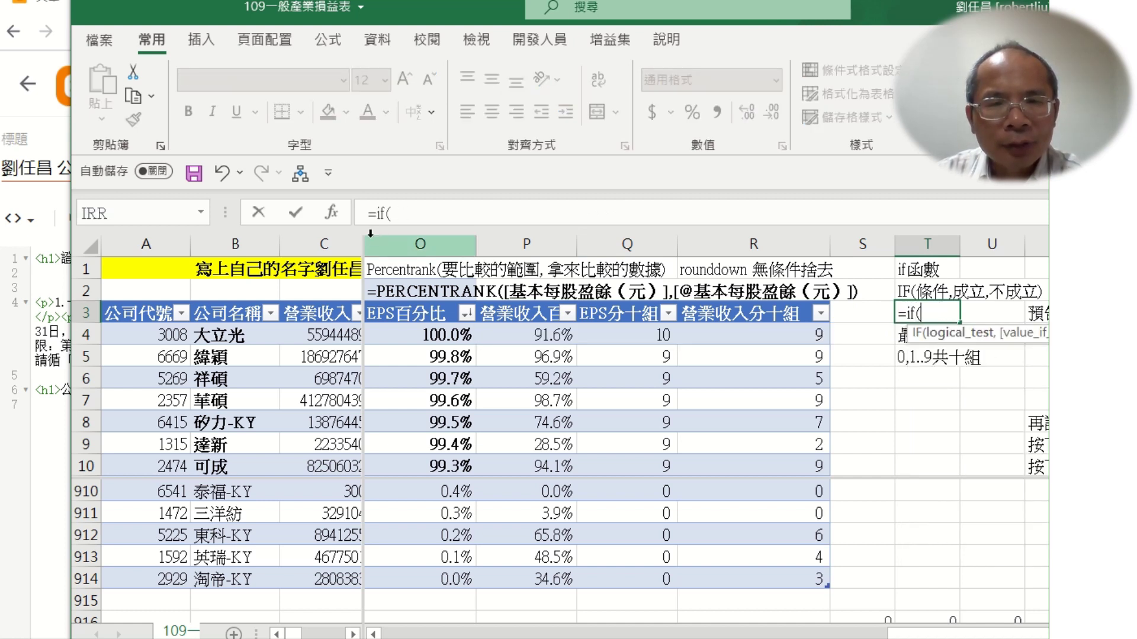
left_click(327, 212)
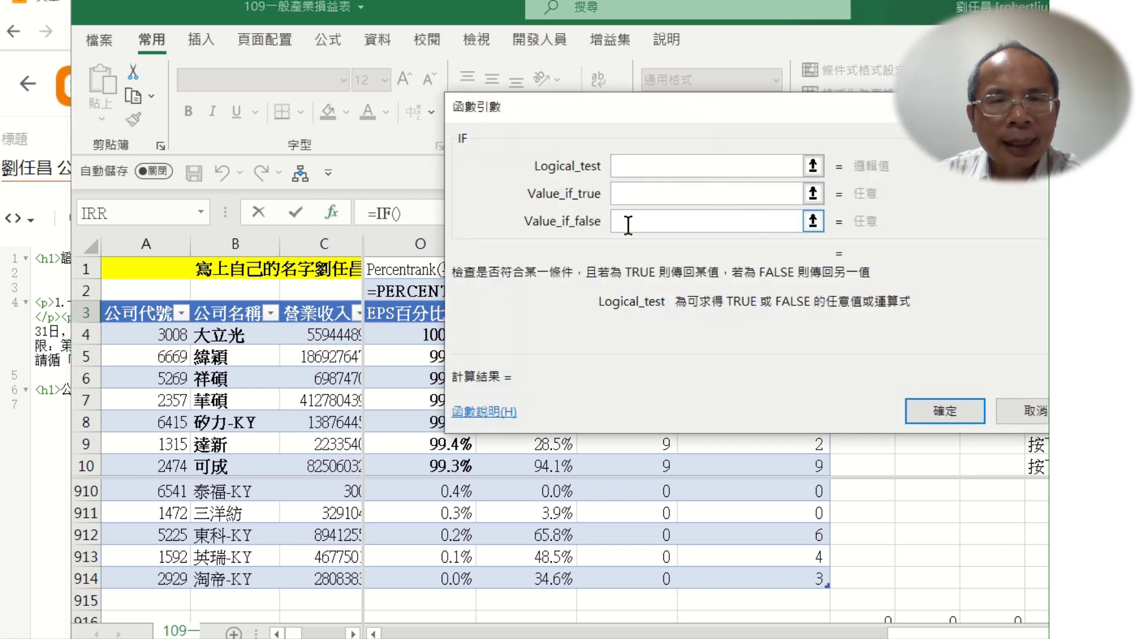
left_click_drag(573, 277, 491, 341)
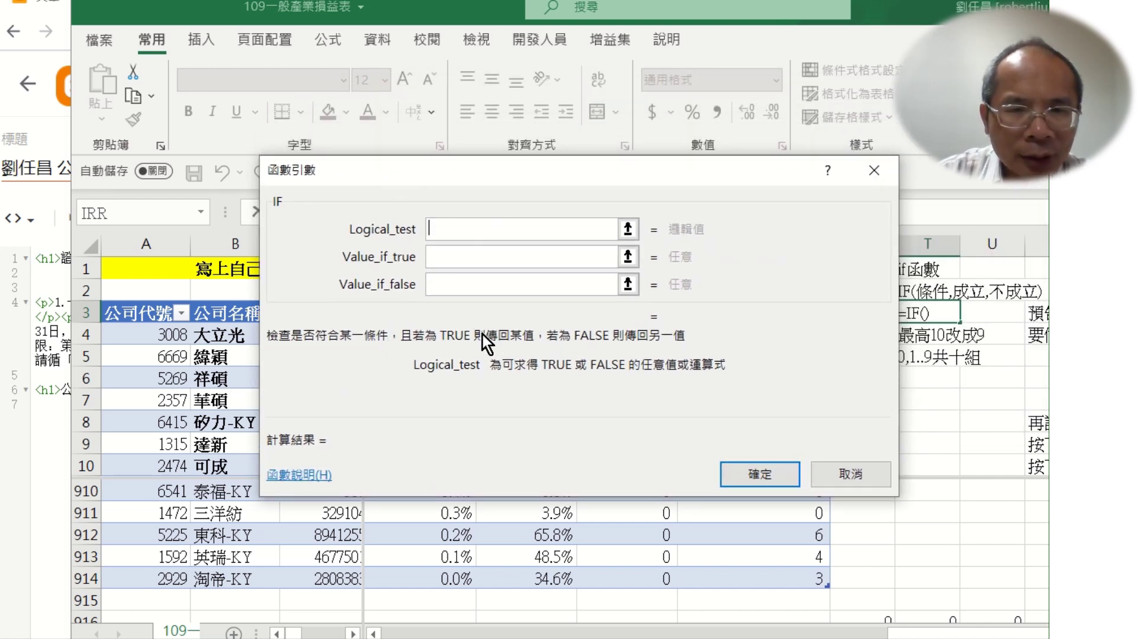
left_click(486, 256)
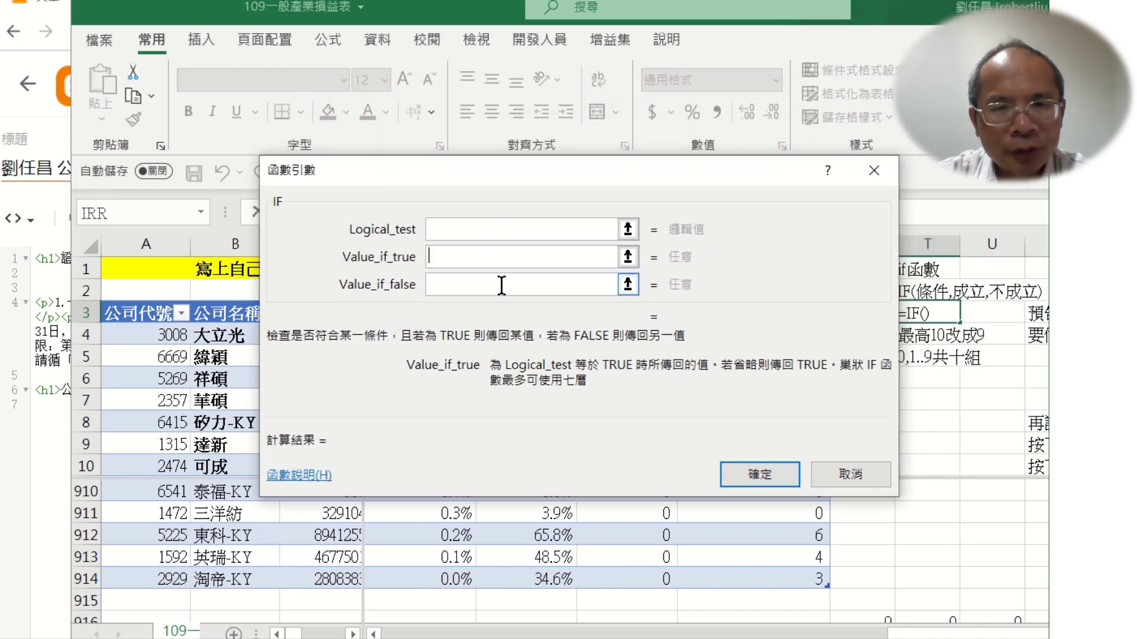
left_click(501, 285)
left_click(501, 231)
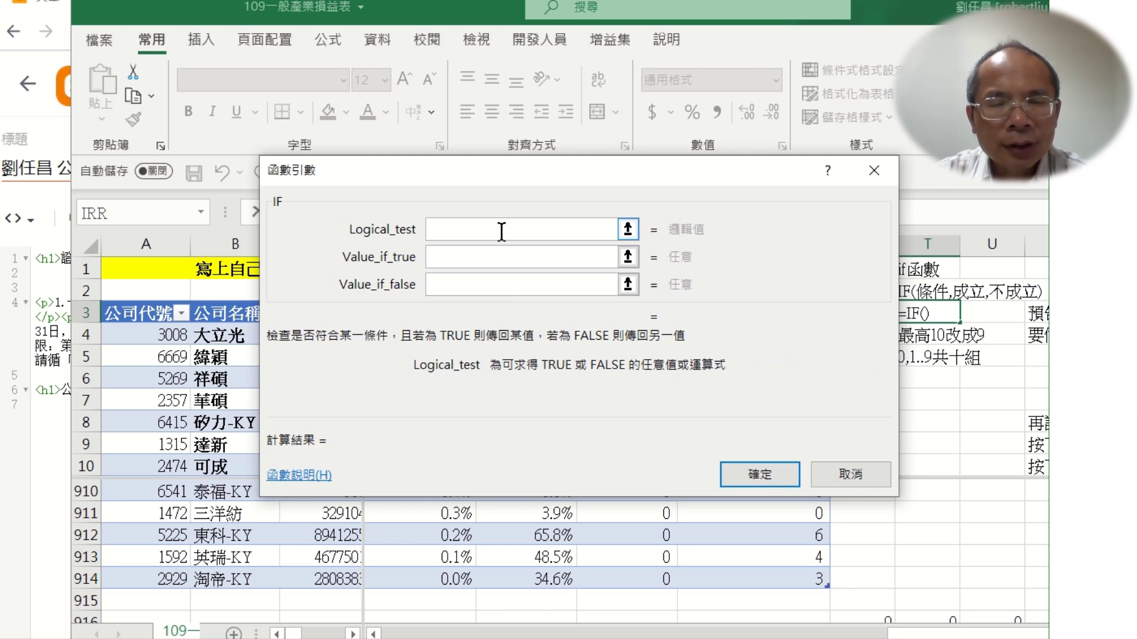
Step: Set the IF logical test to the instructor's surname in quotes equal to "帥"
type("ㄌ")
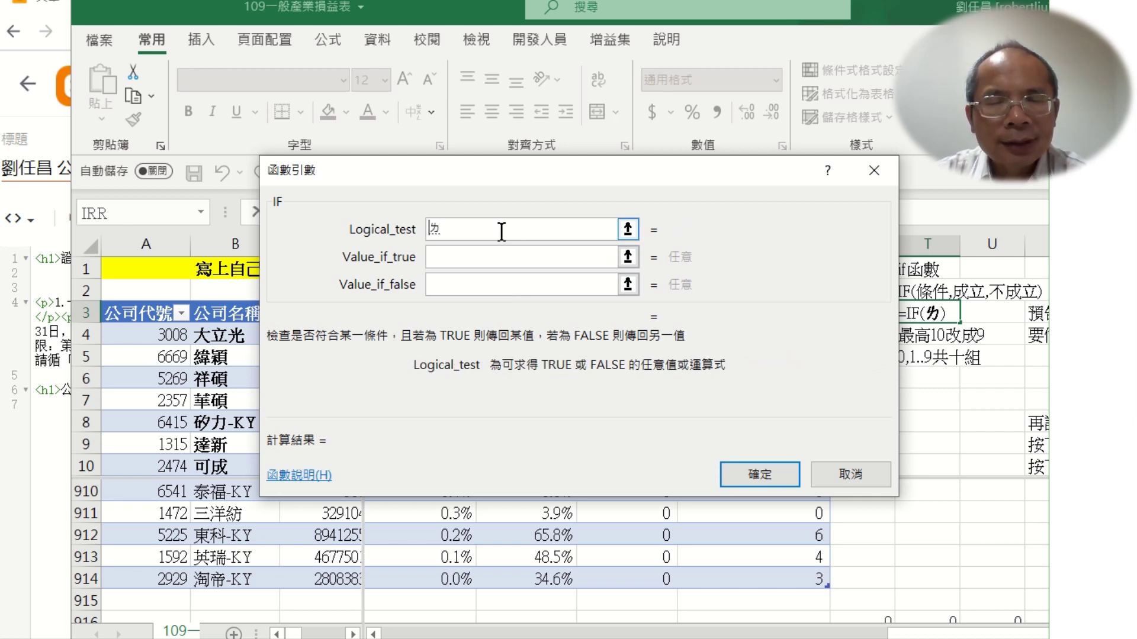
key("BackSpace")
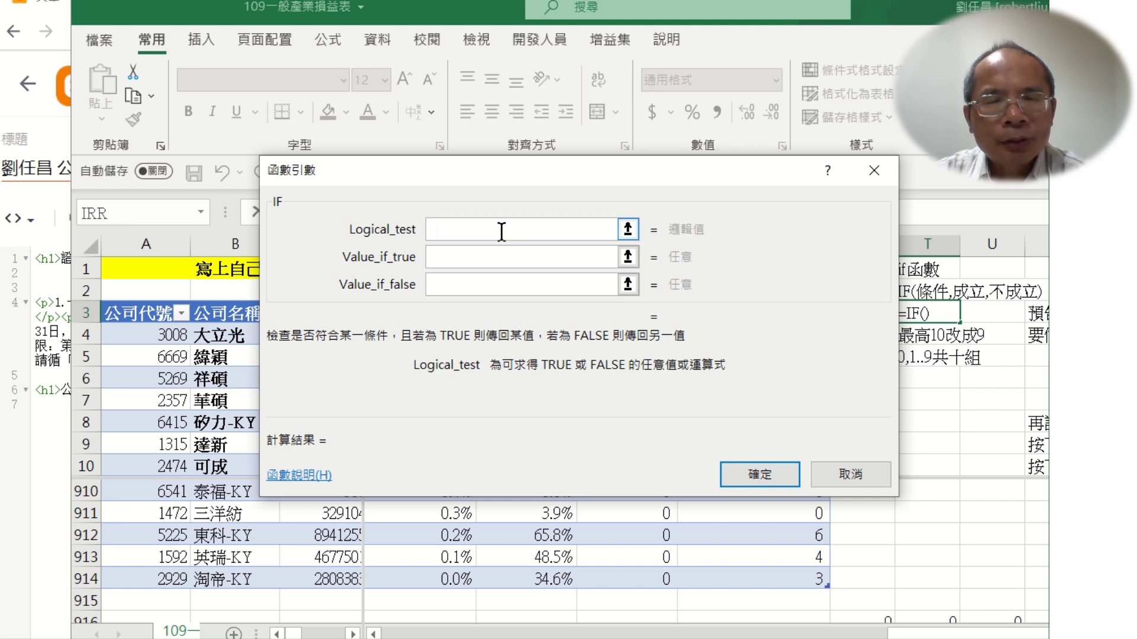
type("\"劉")
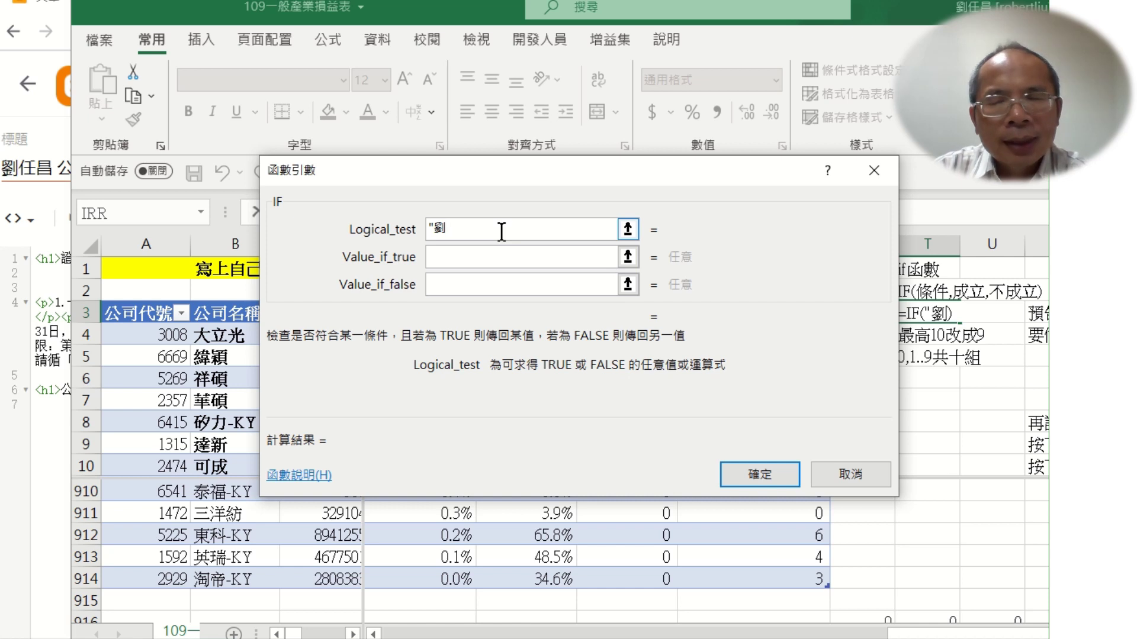
type("\"=")
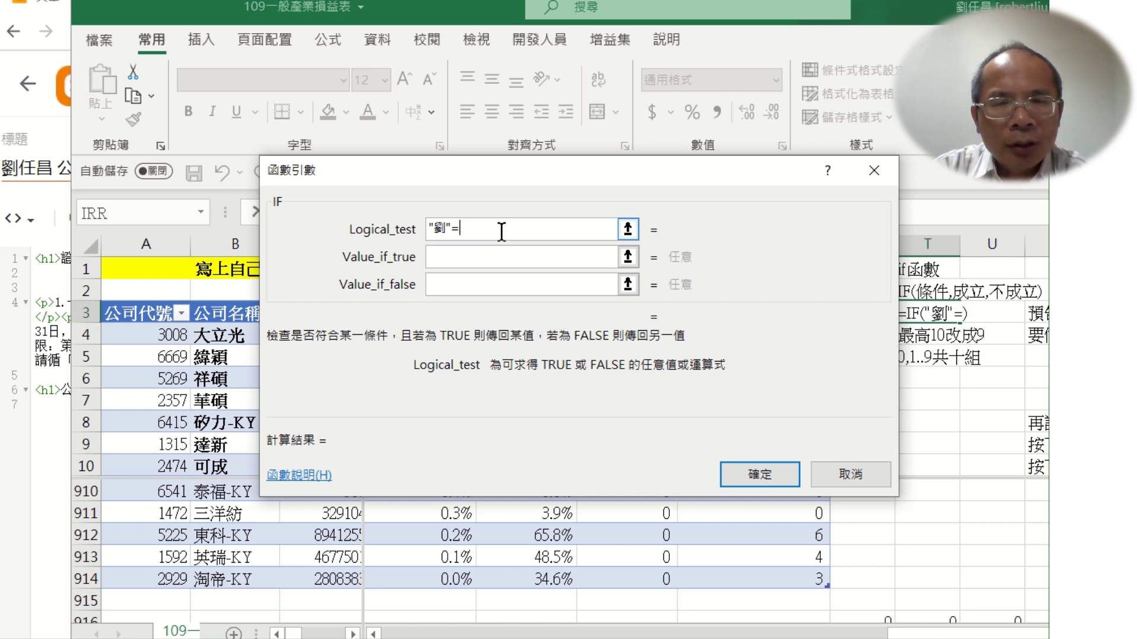
type("\"")
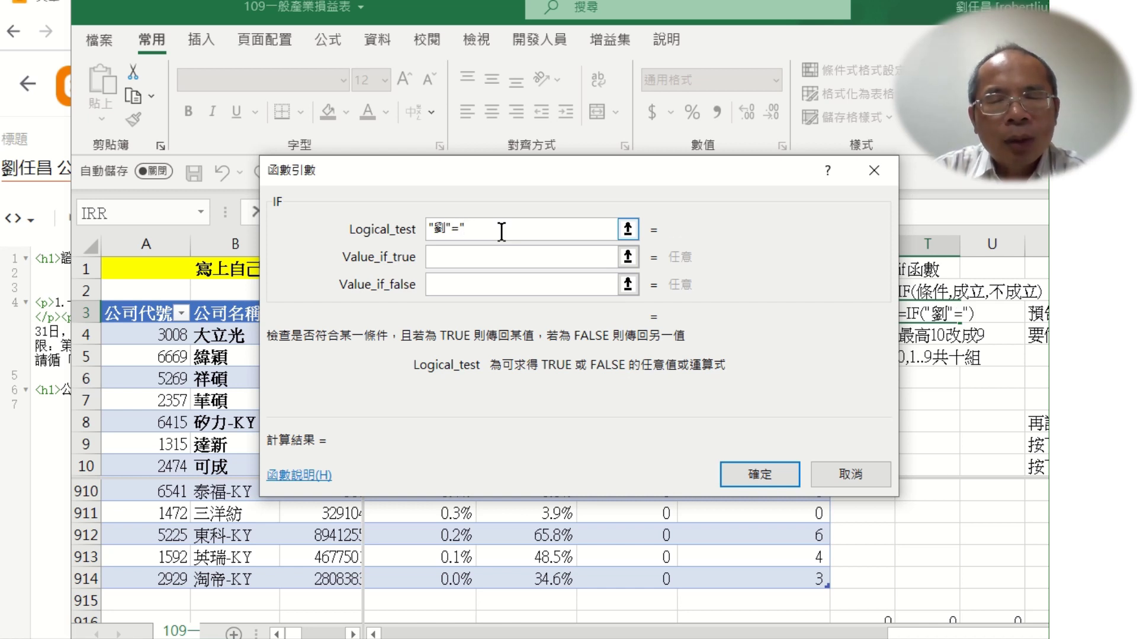
type("率")
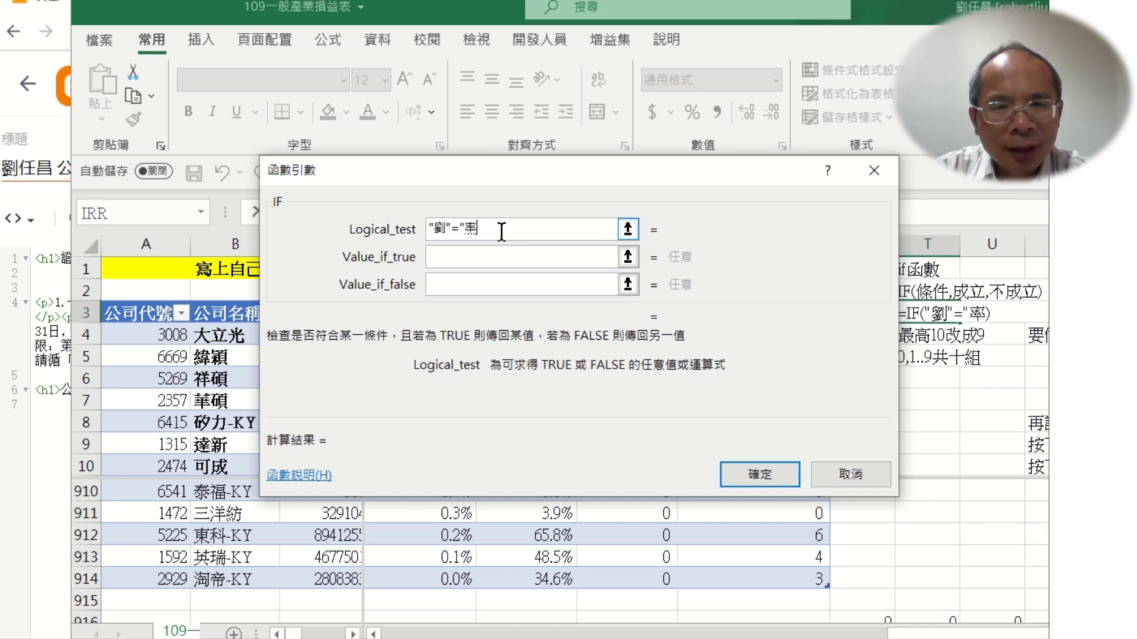
key("Down")
key("Down")
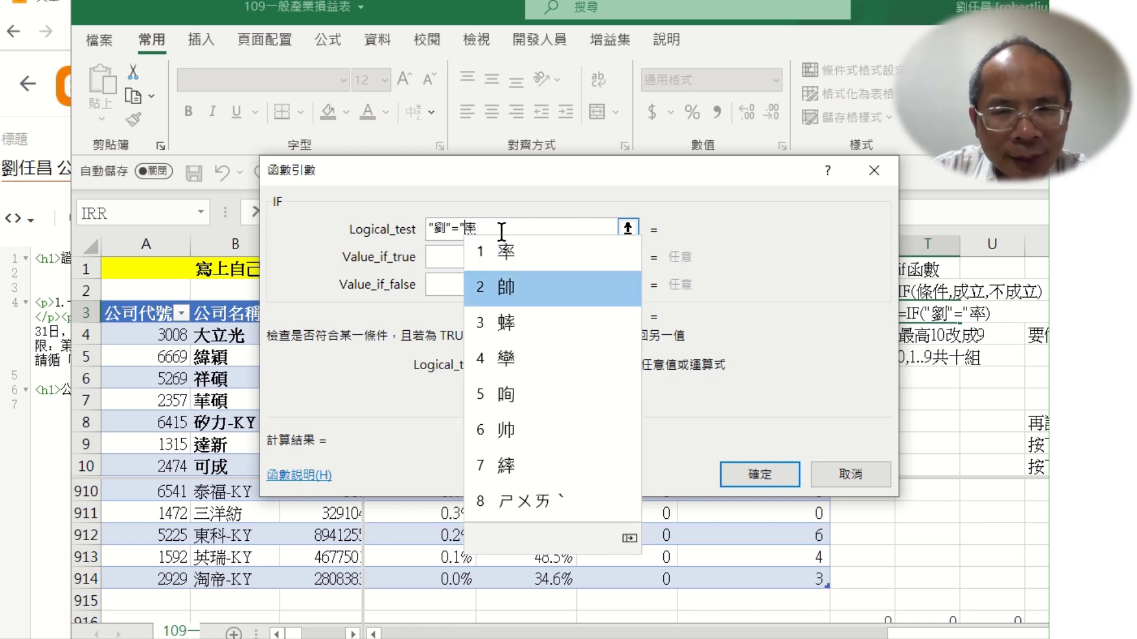
key("Return")
type("\"")
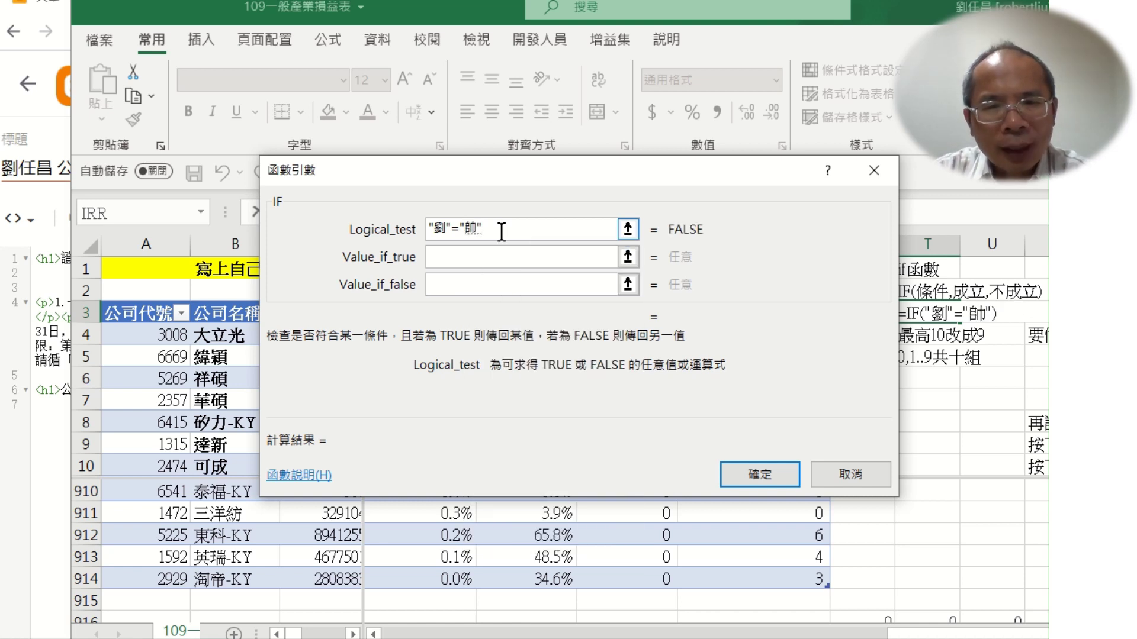
Step: Set the true value to the instructor's full name plus 是大帥哥 and the false value to the name plus 不是大帥哥, completing the formula
left_click(510, 258)
type("劉ㄖㄣ")
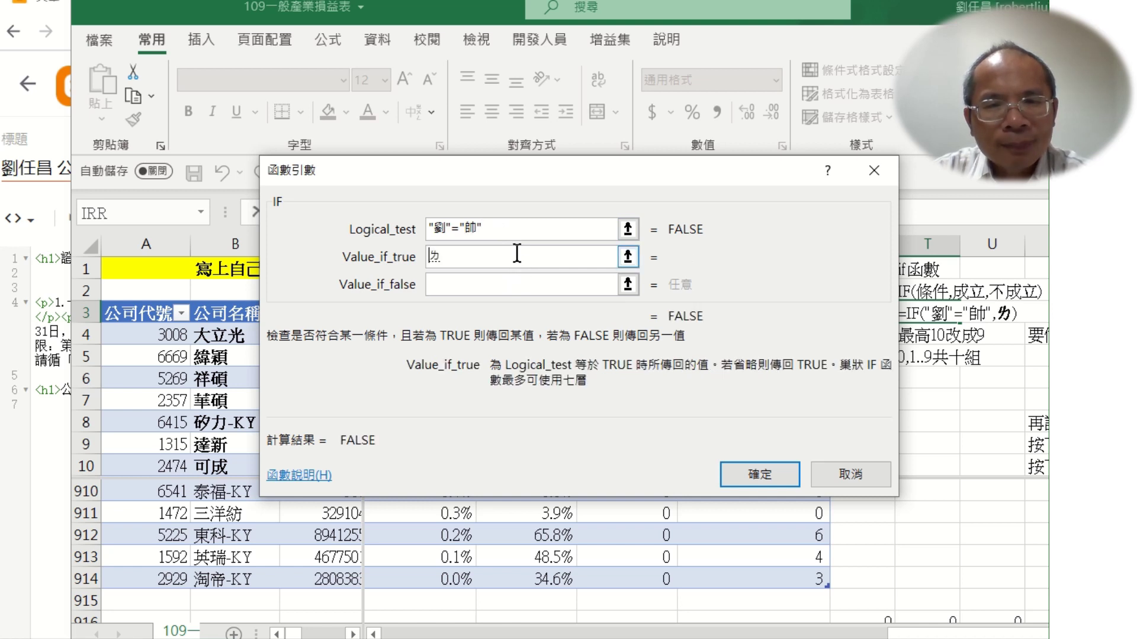
type("任昌")
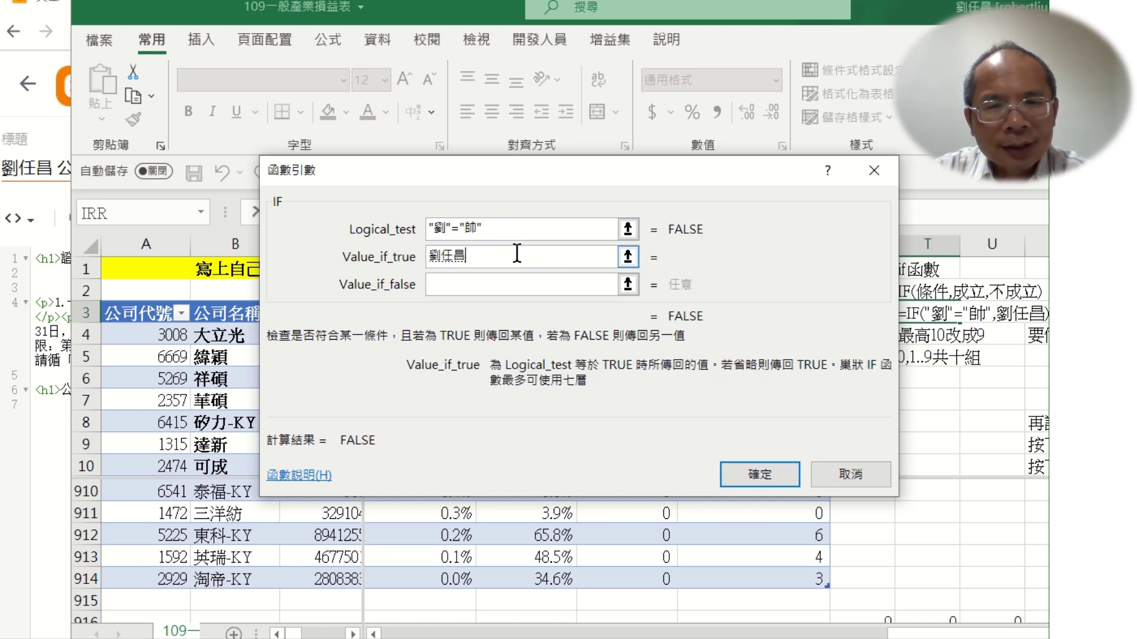
type("是太帥哥")
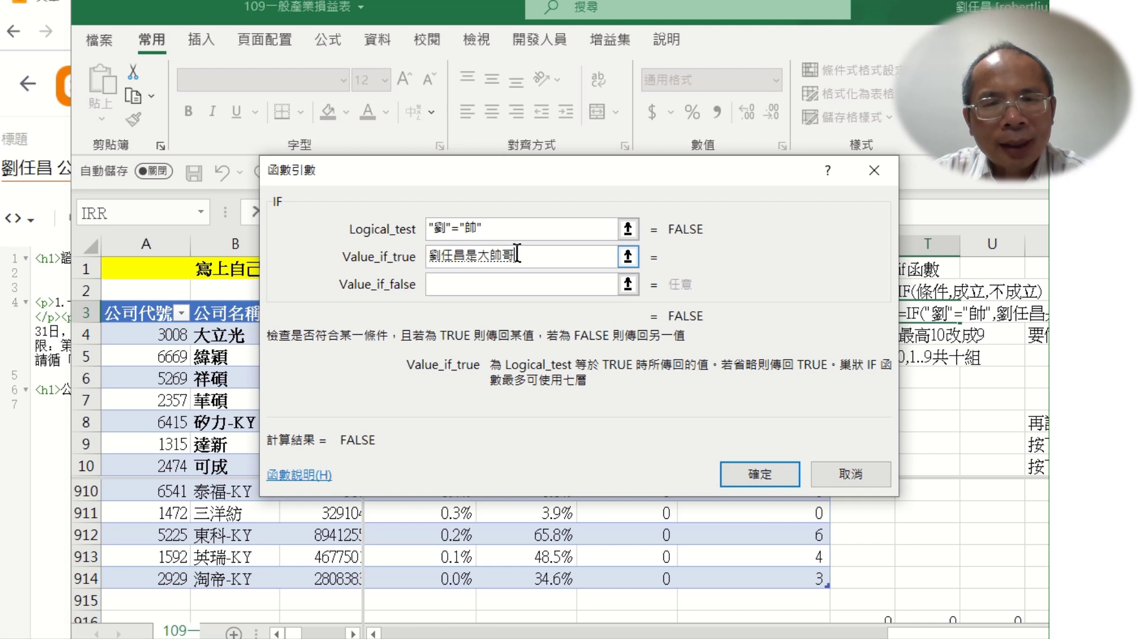
left_click(509, 284)
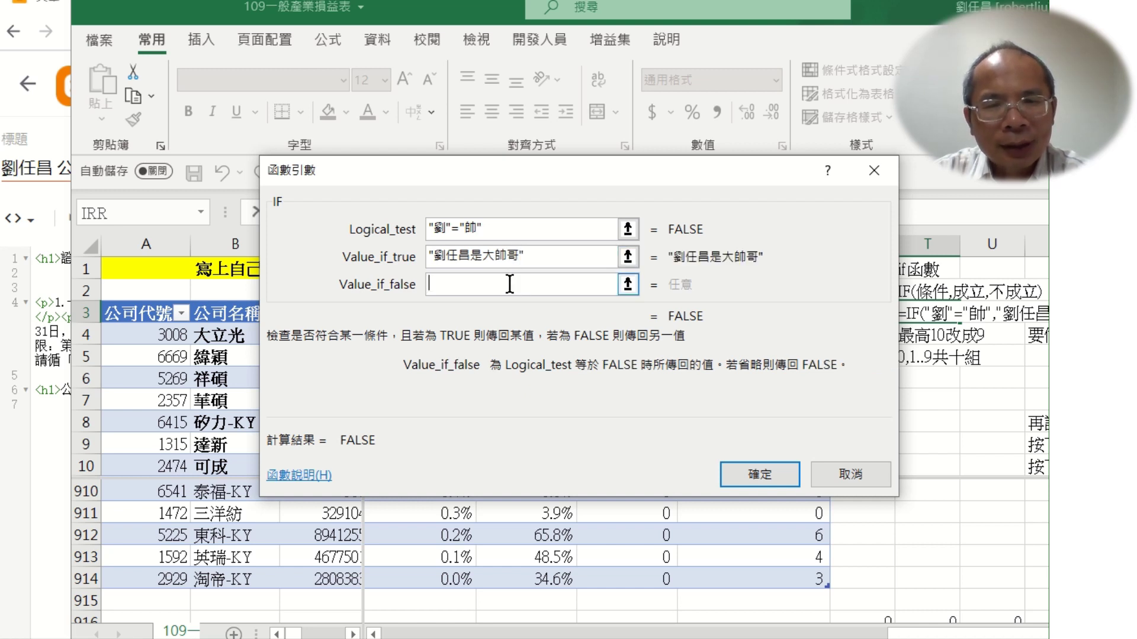
type("劉")
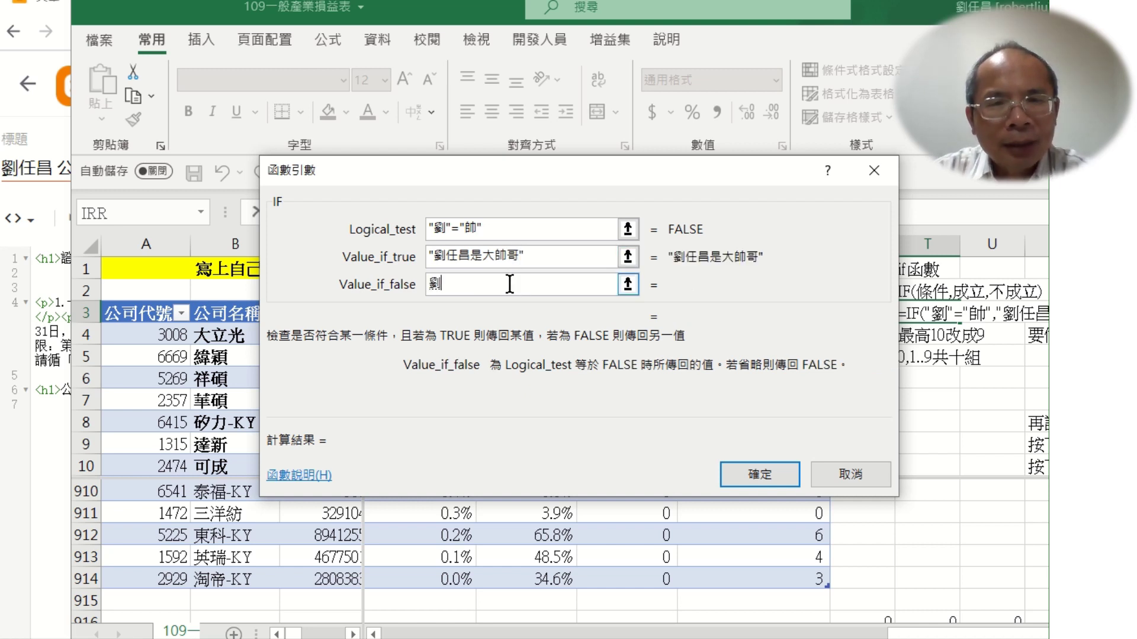
type("任昌不是")
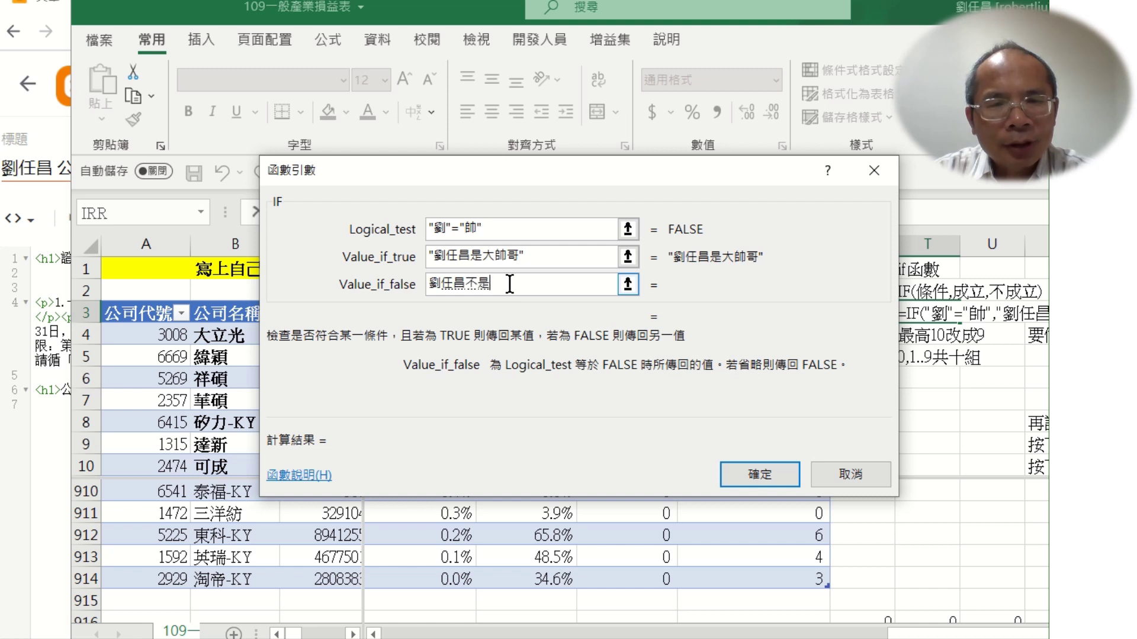
type("大帥哥")
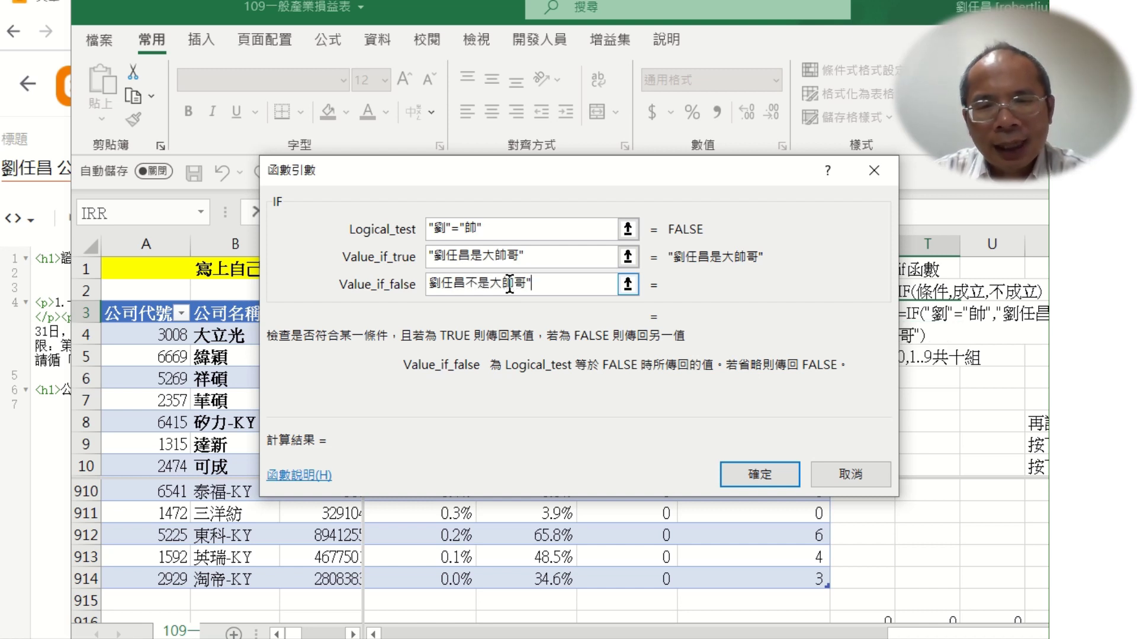
key("Return")
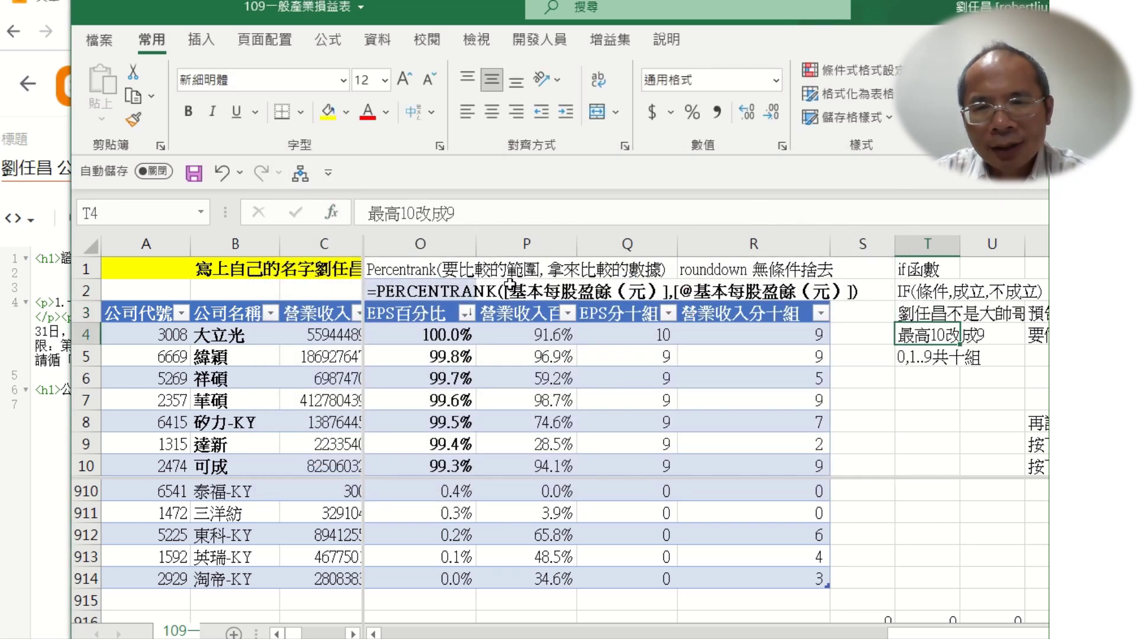
Step: Edit the IF condition in T3, replacing "帥" with the instructor's surname so both sides of the comparison match
key("Up")
key("Up")
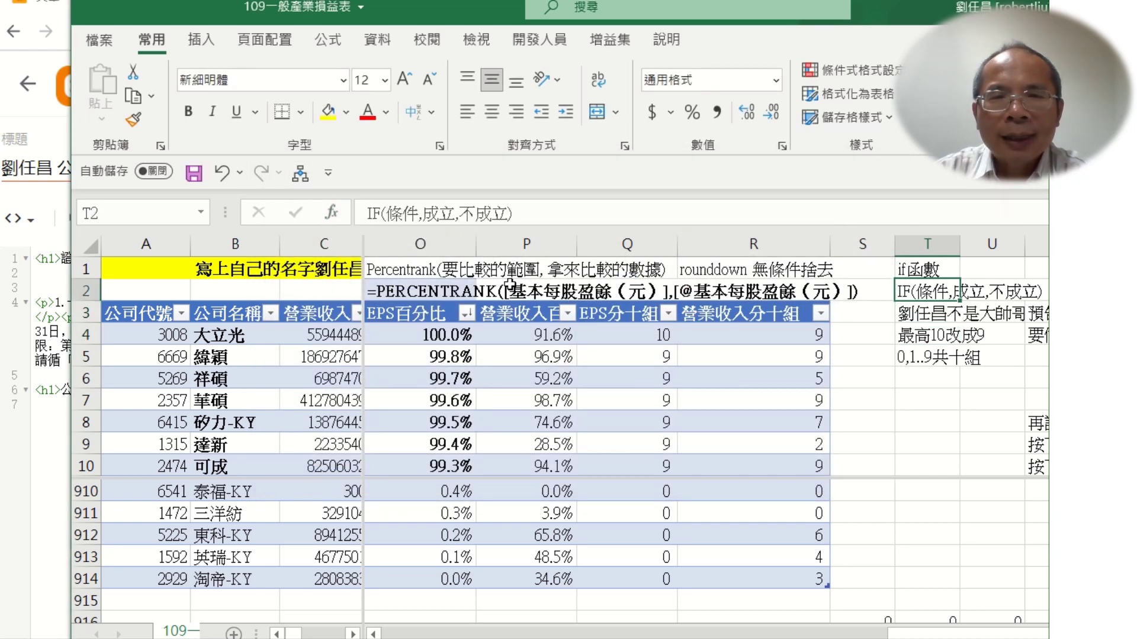
key("Down")
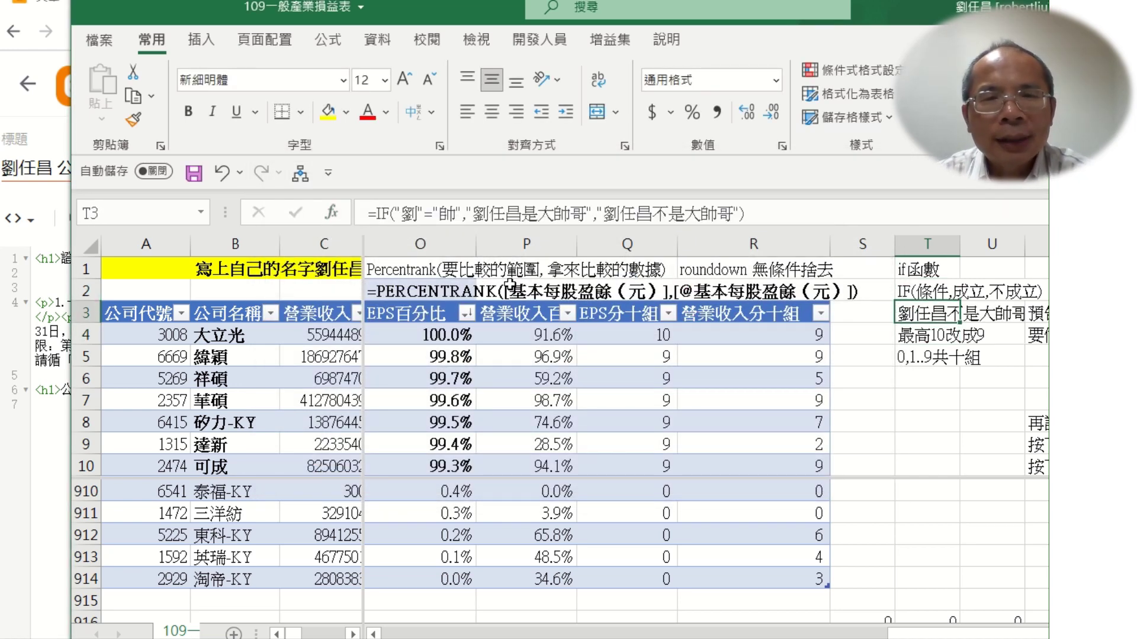
left_click(456, 213)
key("BackSpace")
type("ㄌㄧㄡ")
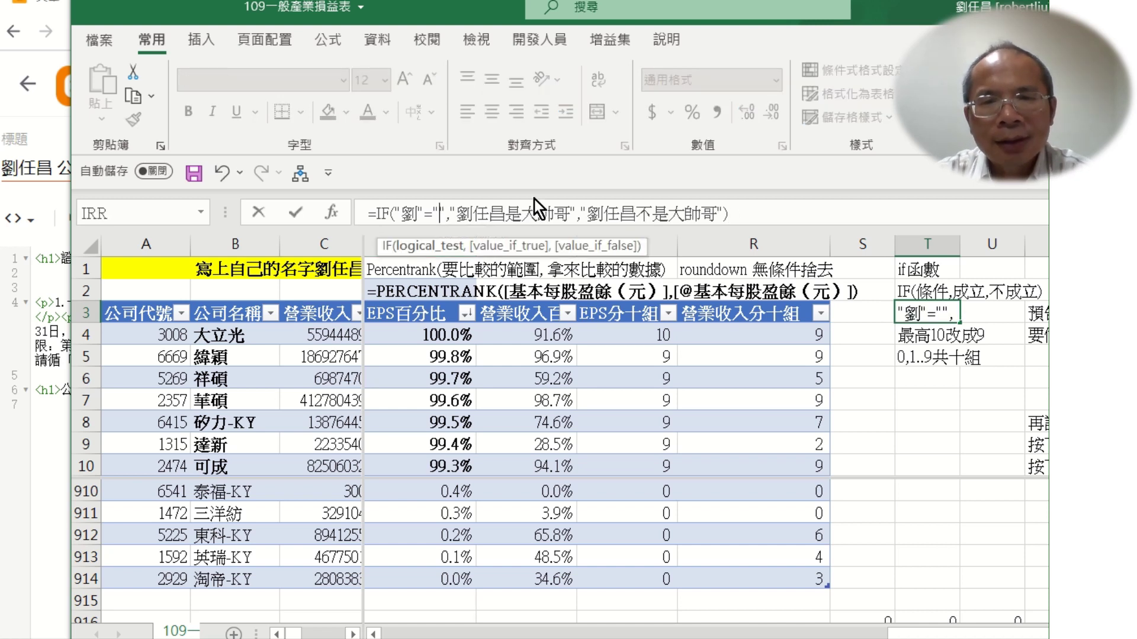
type("6")
key("Return")
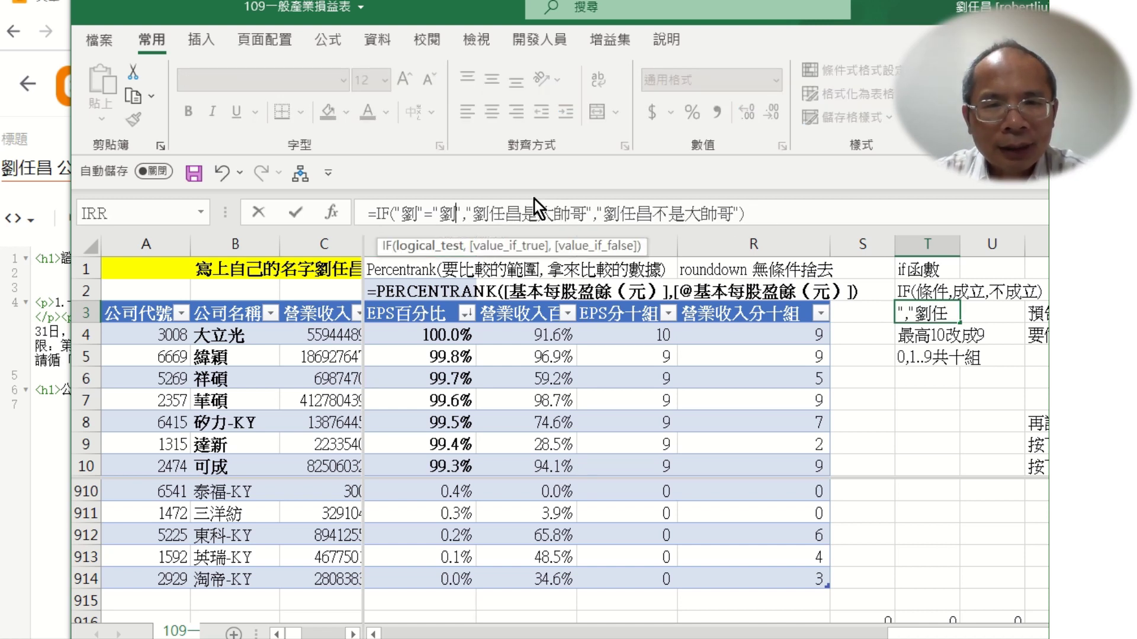
key("Return")
key("Up")
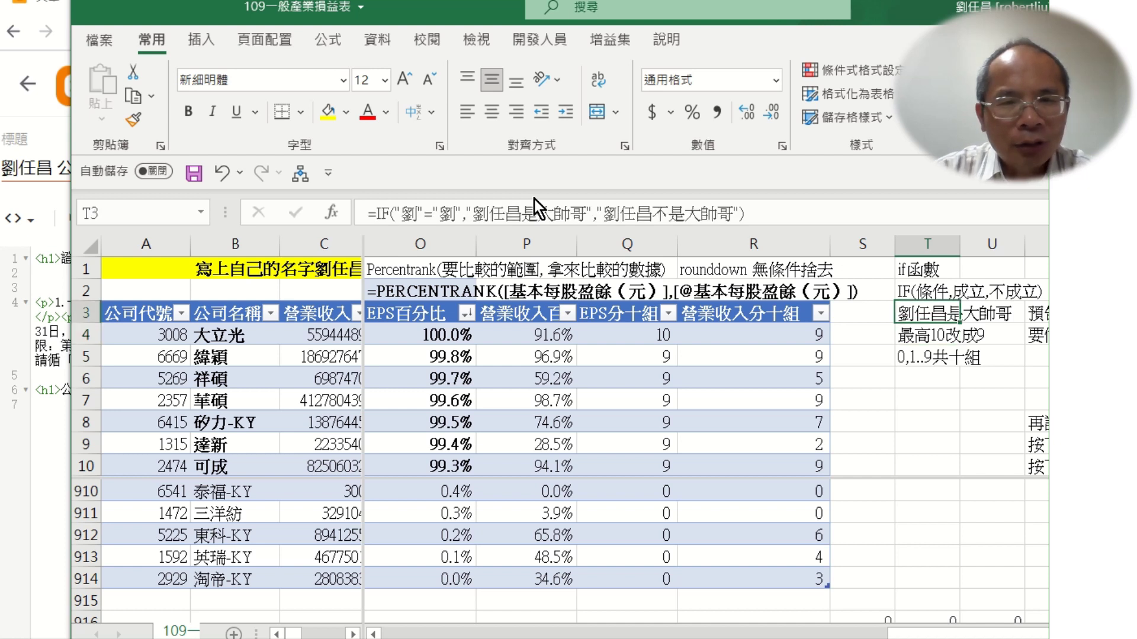
Step: Replace the logical test of the IF formula in T3 with 1=1, keeping its true and false texts
left_click(455, 211)
key("Left")
key("Left")
key("Left")
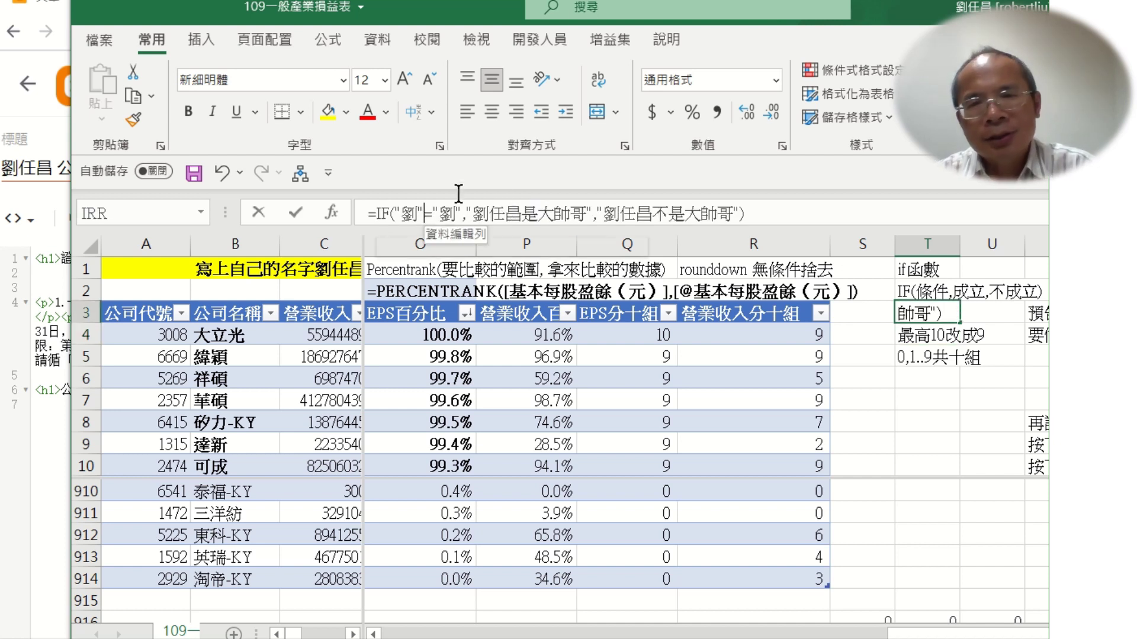
key("BackSpace")
key("BackSpace")
key("BackSpace")
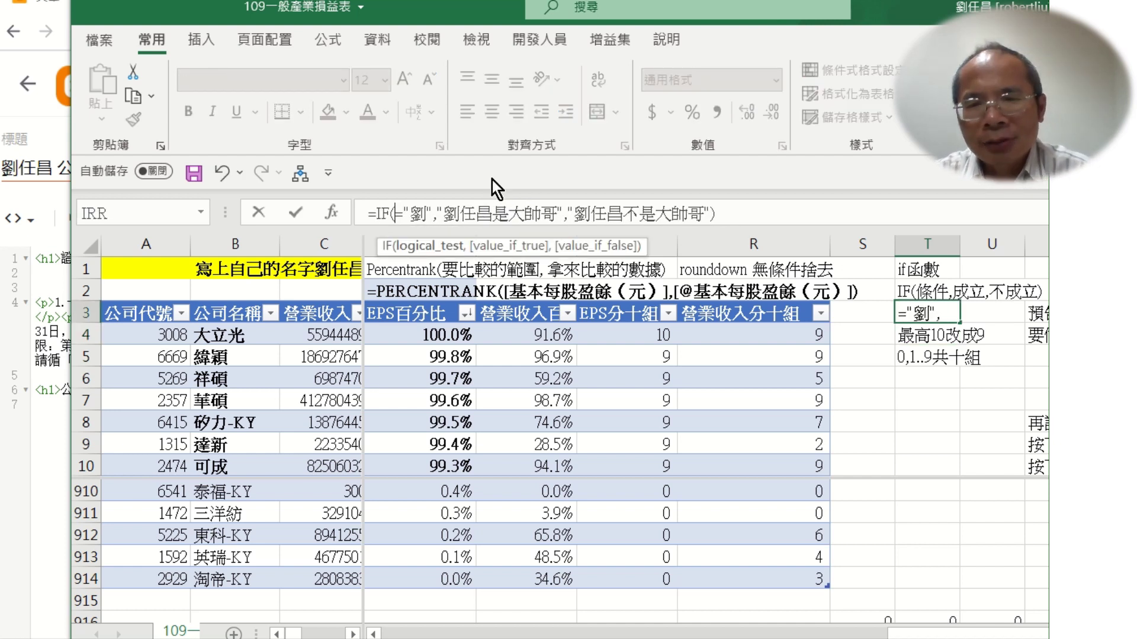
type("1")
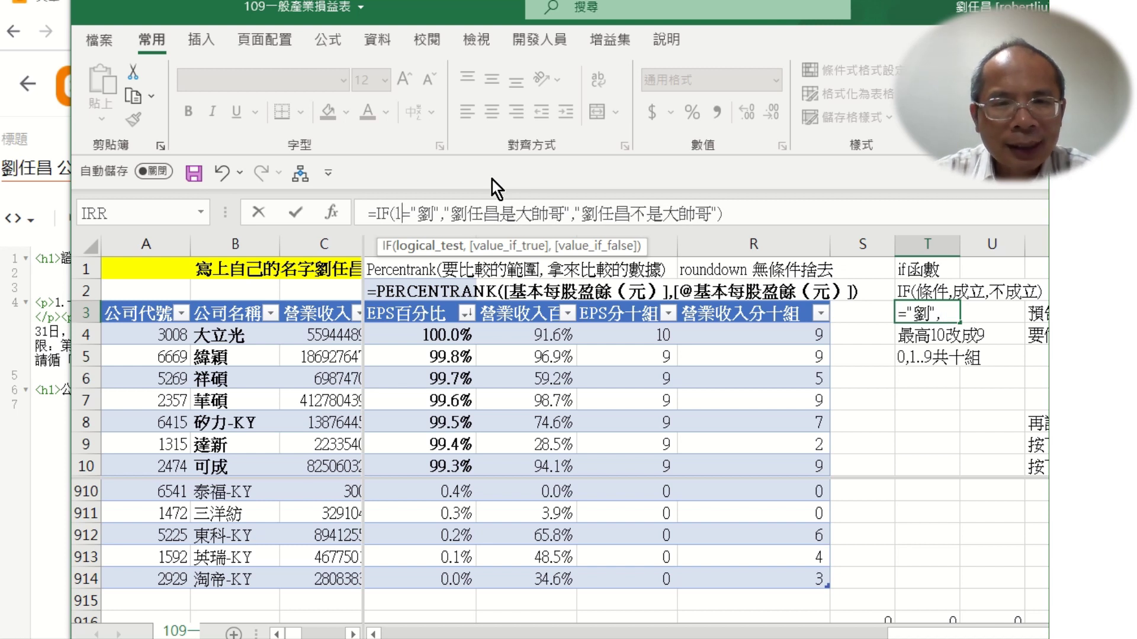
key("BackSpace")
key("Delete")
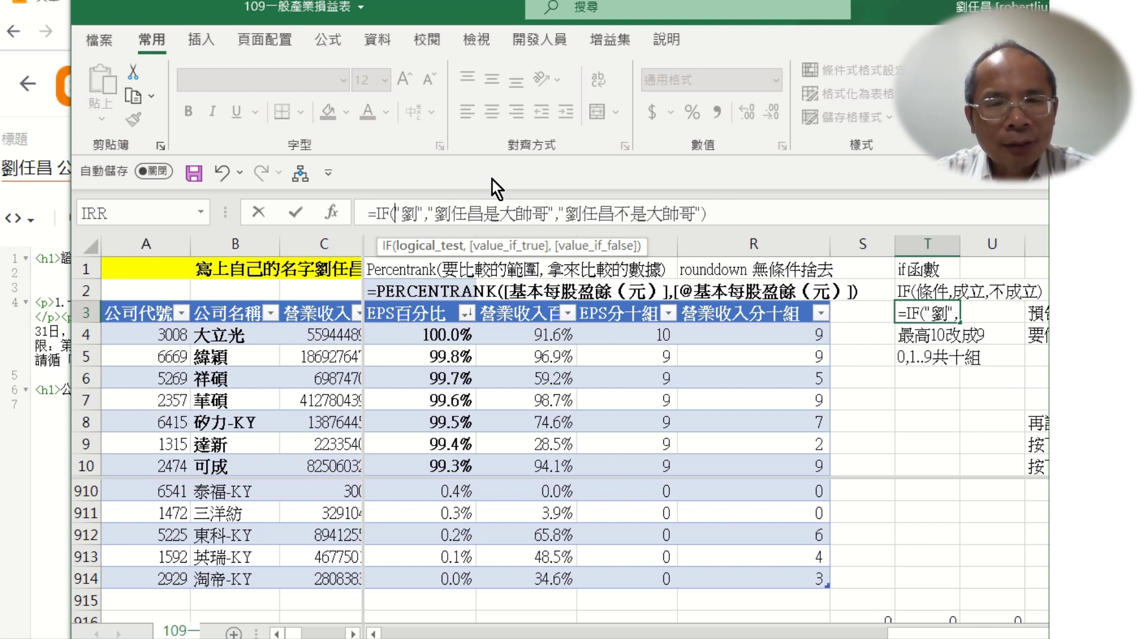
key("Delete")
key("Delete")
key("Delete")
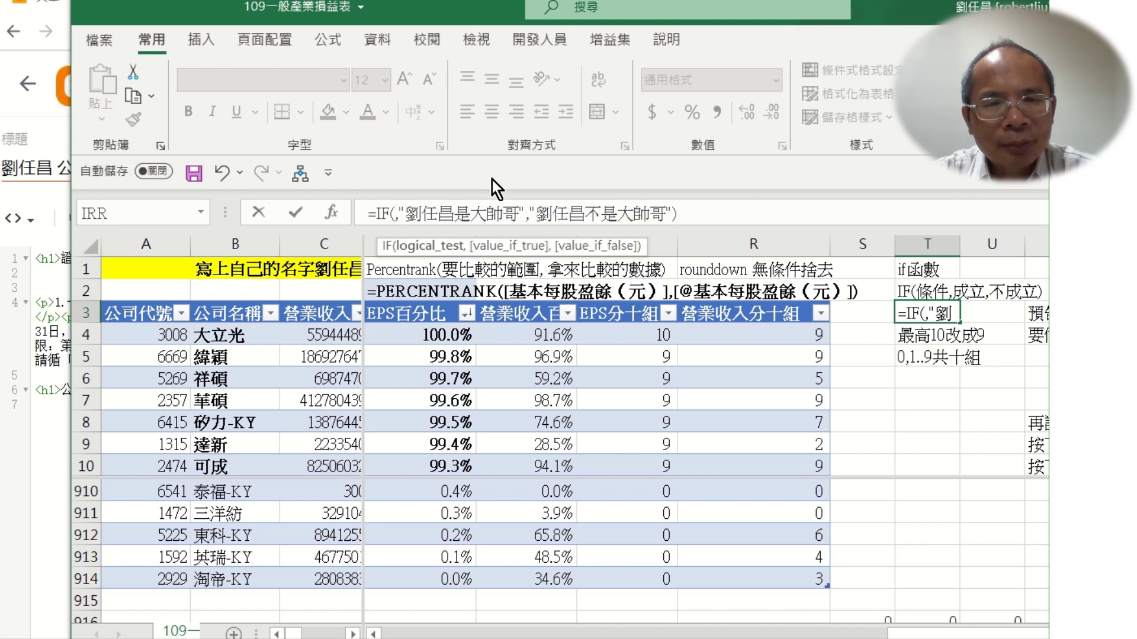
type("1=")
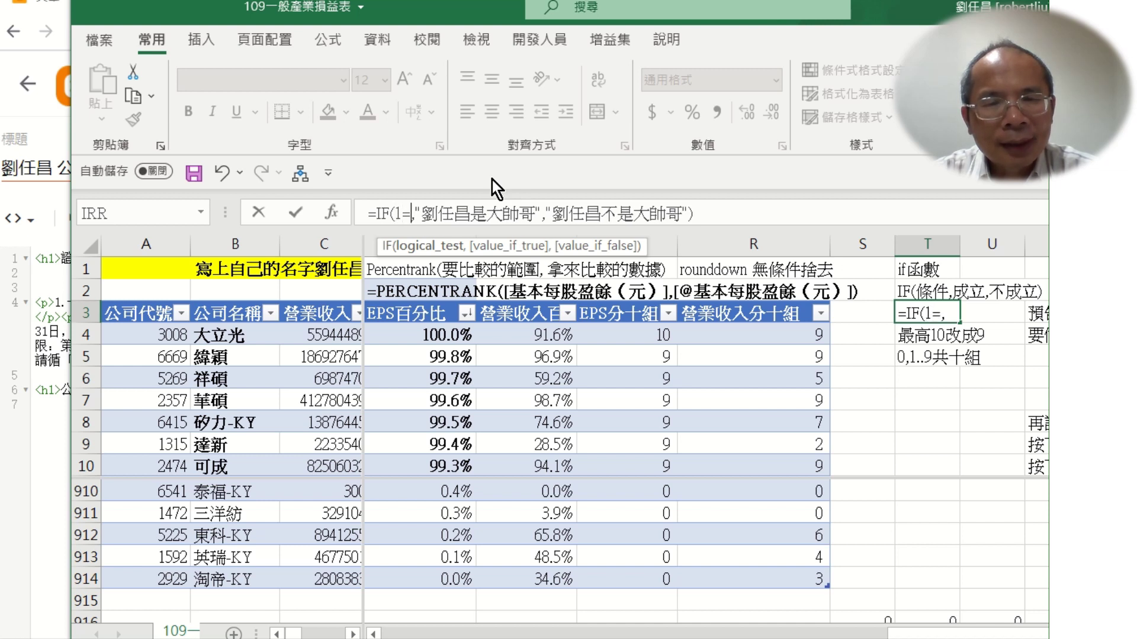
type("1")
key("Return")
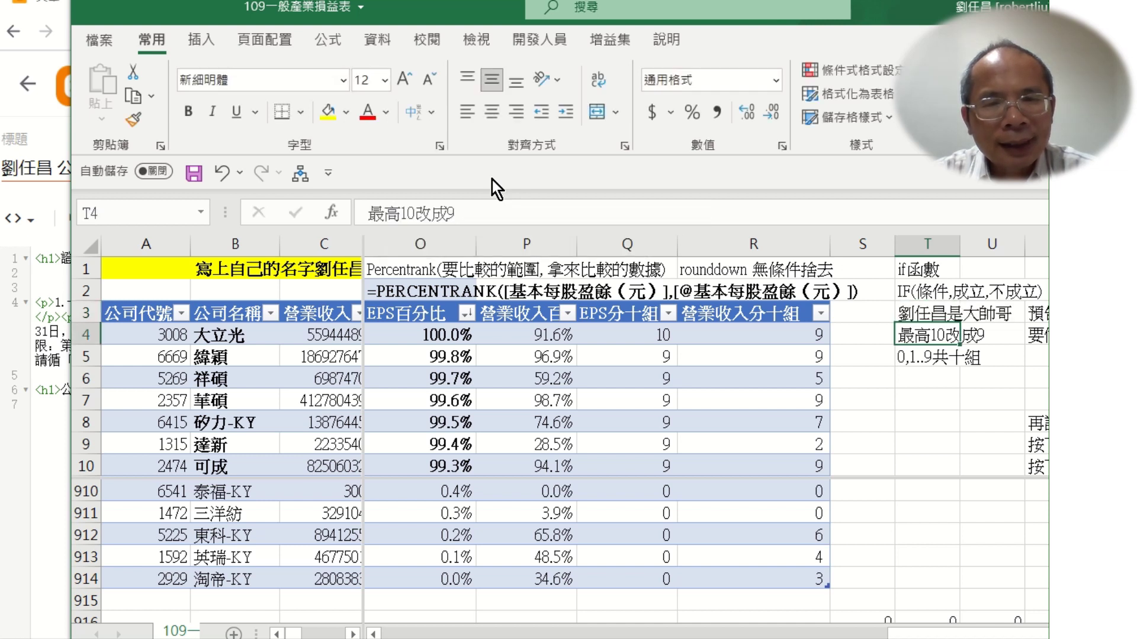
key("Up")
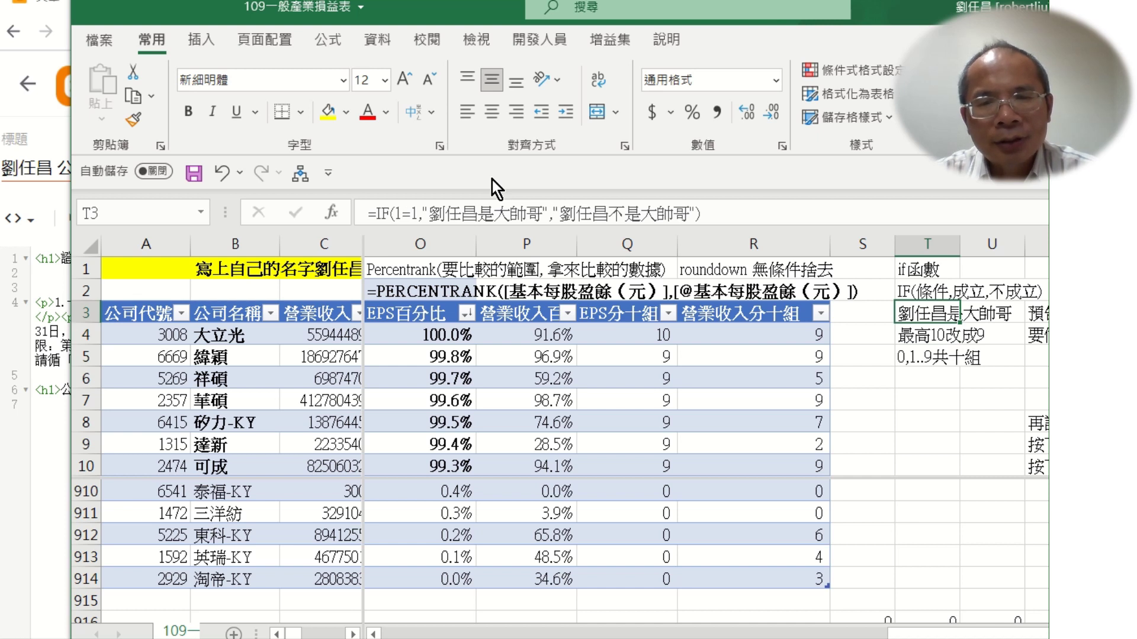
key("Left")
key("Left")
key("Down")
key("Left")
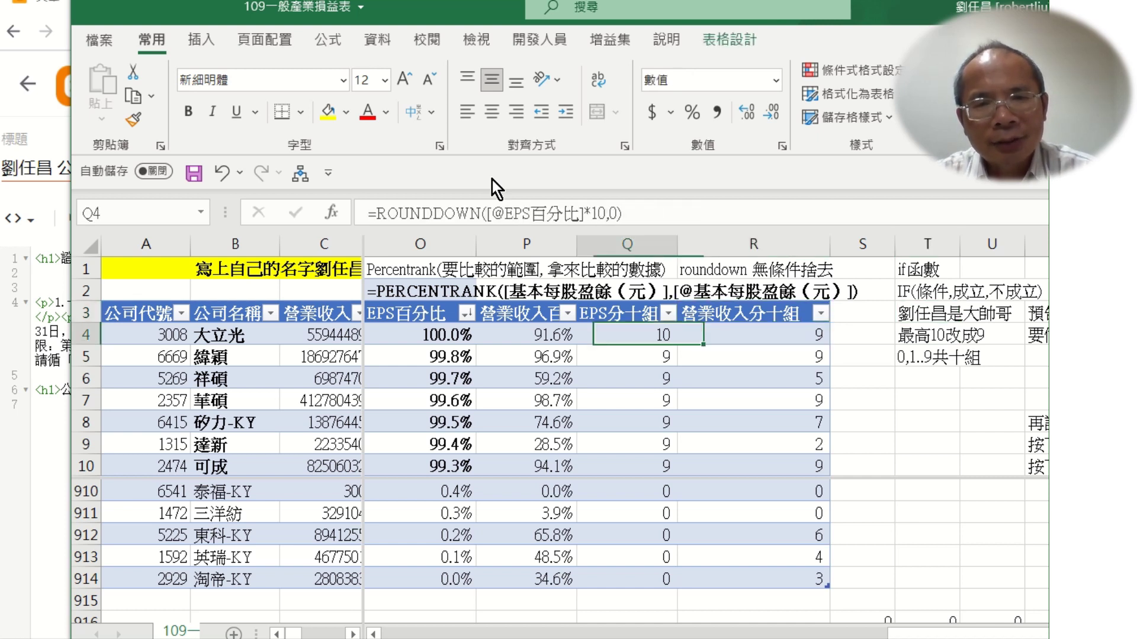
left_click(381, 214)
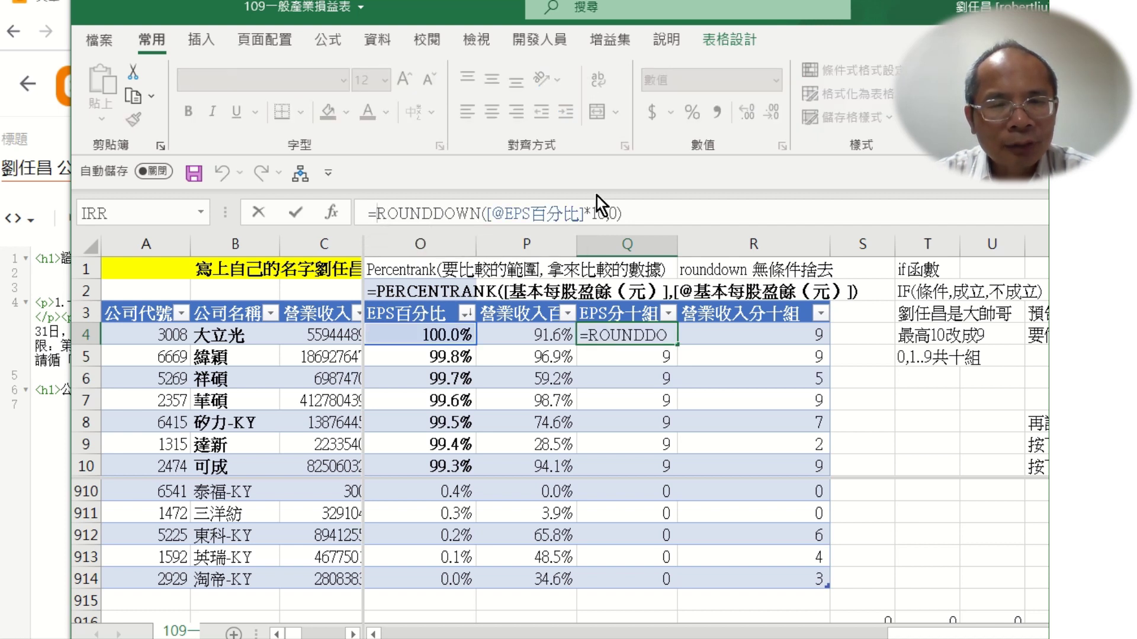
type("if(")
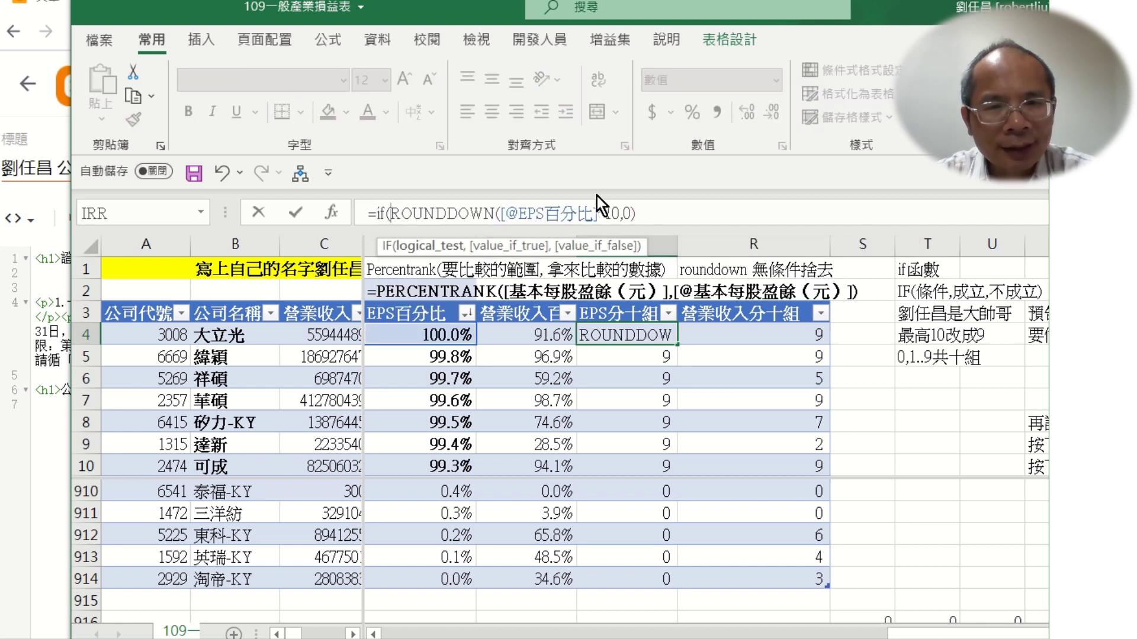
left_click(432, 335)
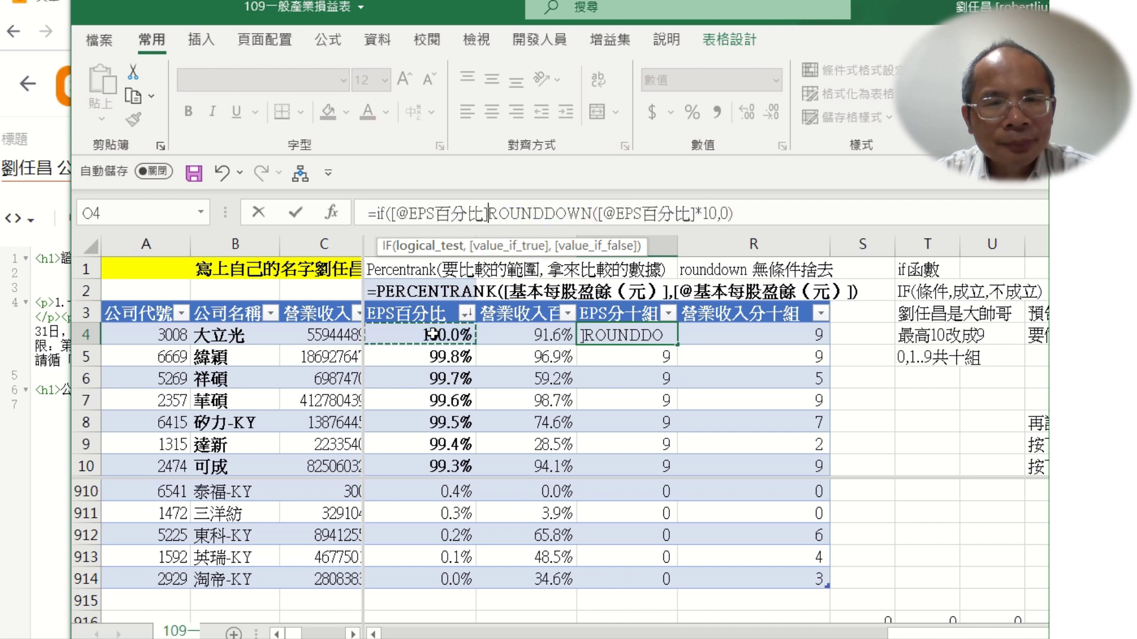
type("=1")
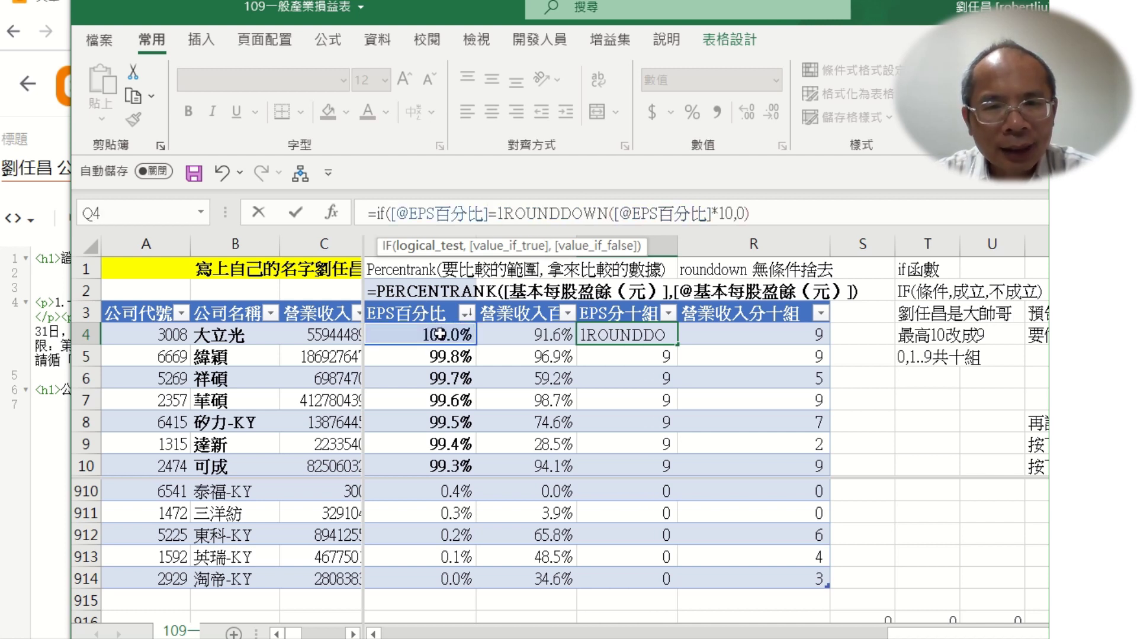
type(",9,")
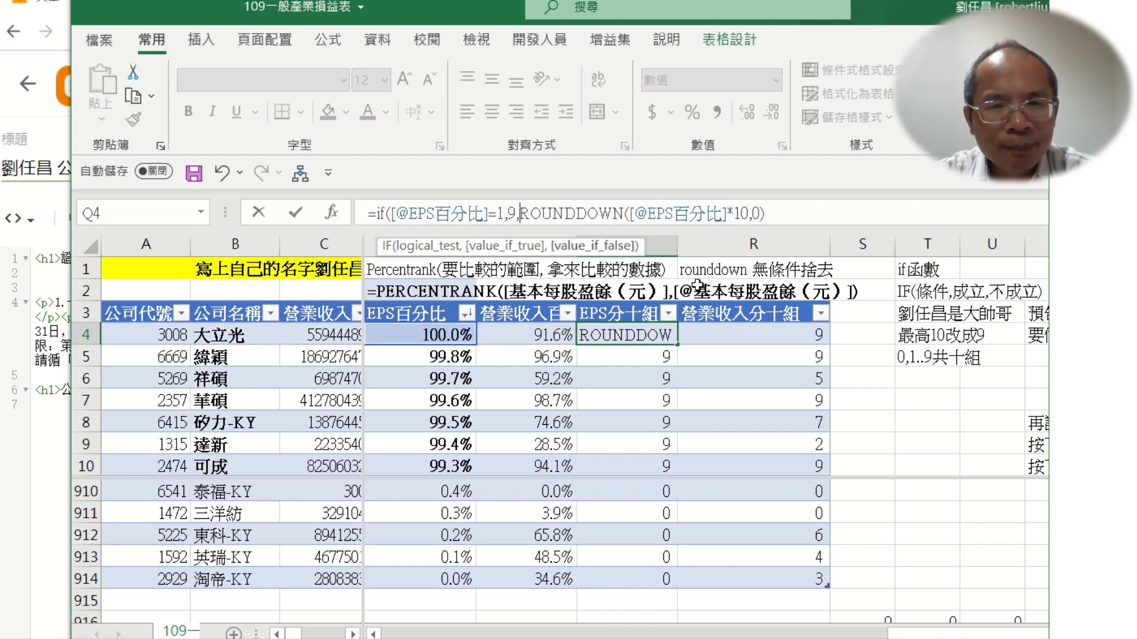
left_click(917, 212)
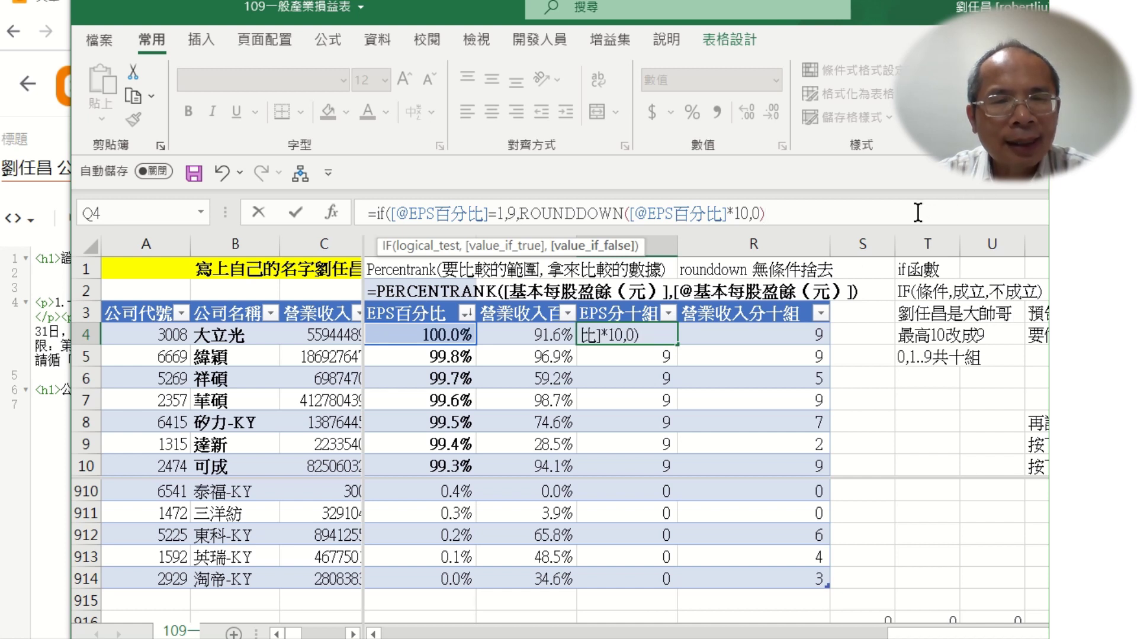
type(")")
key("Return")
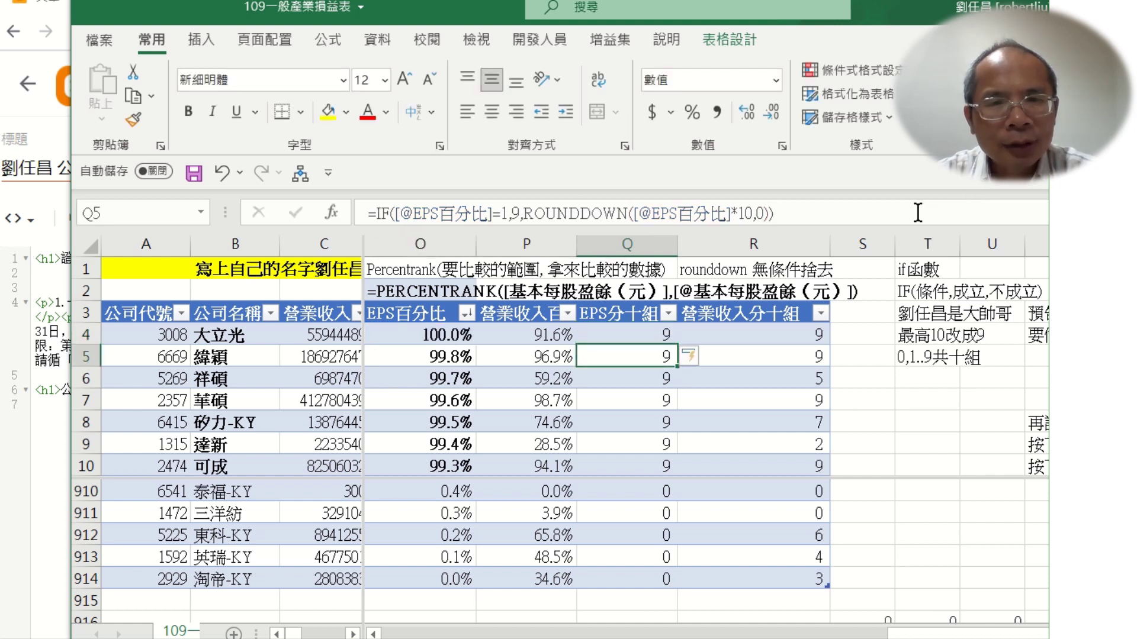
key("Up")
key("Right")
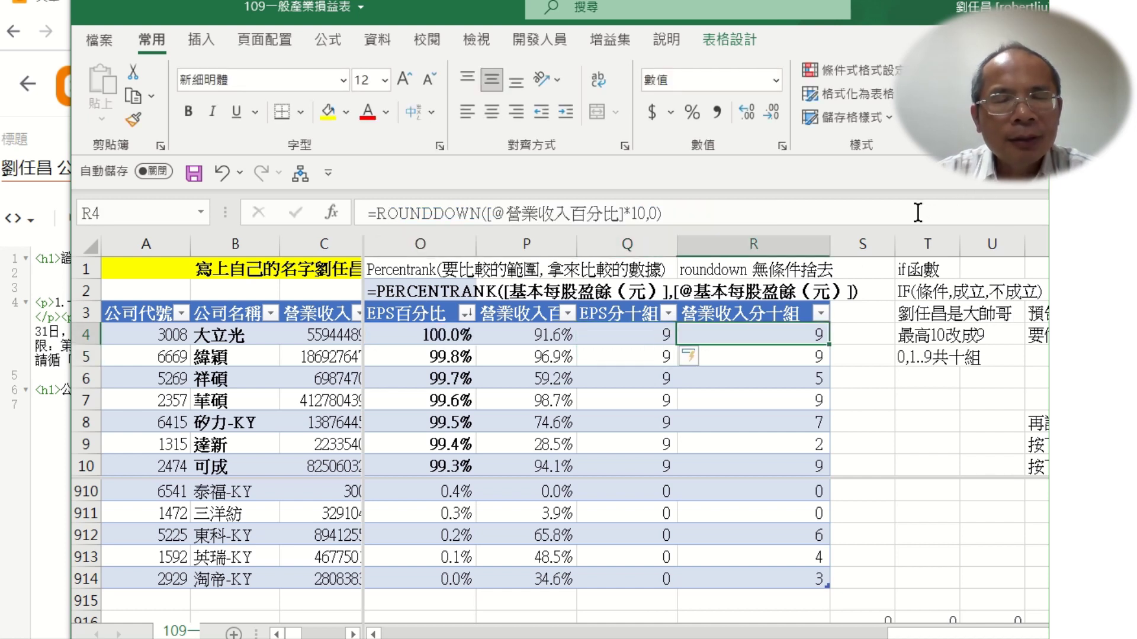
left_click(821, 422)
scroll(818, 420, "down", 5)
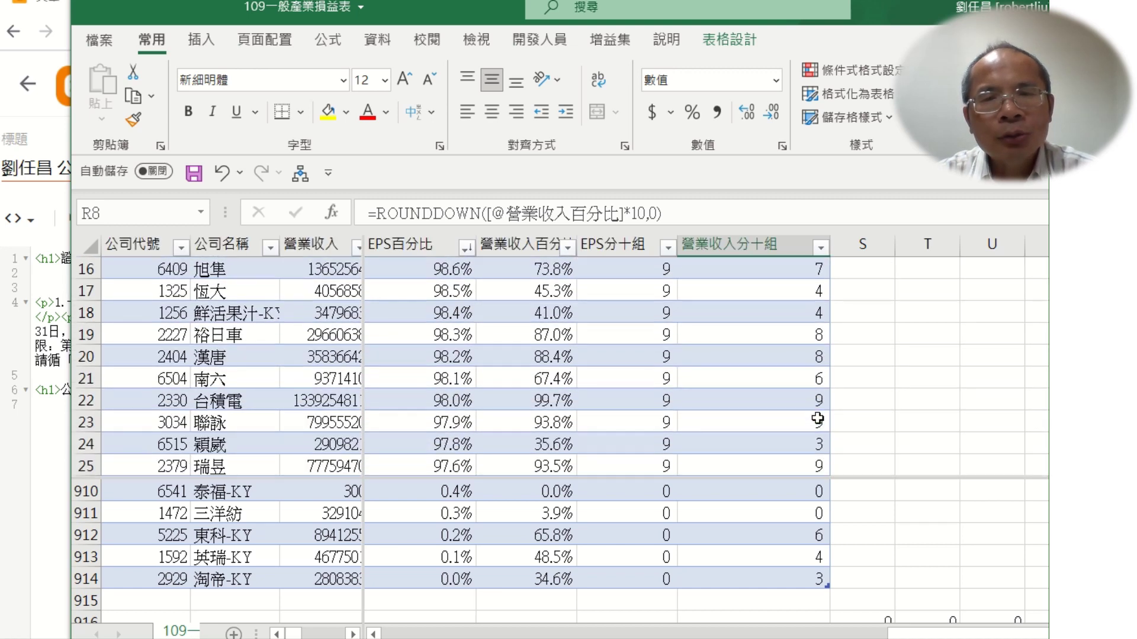
scroll(817, 419, "down", 5)
scroll(818, 419, "up", 10)
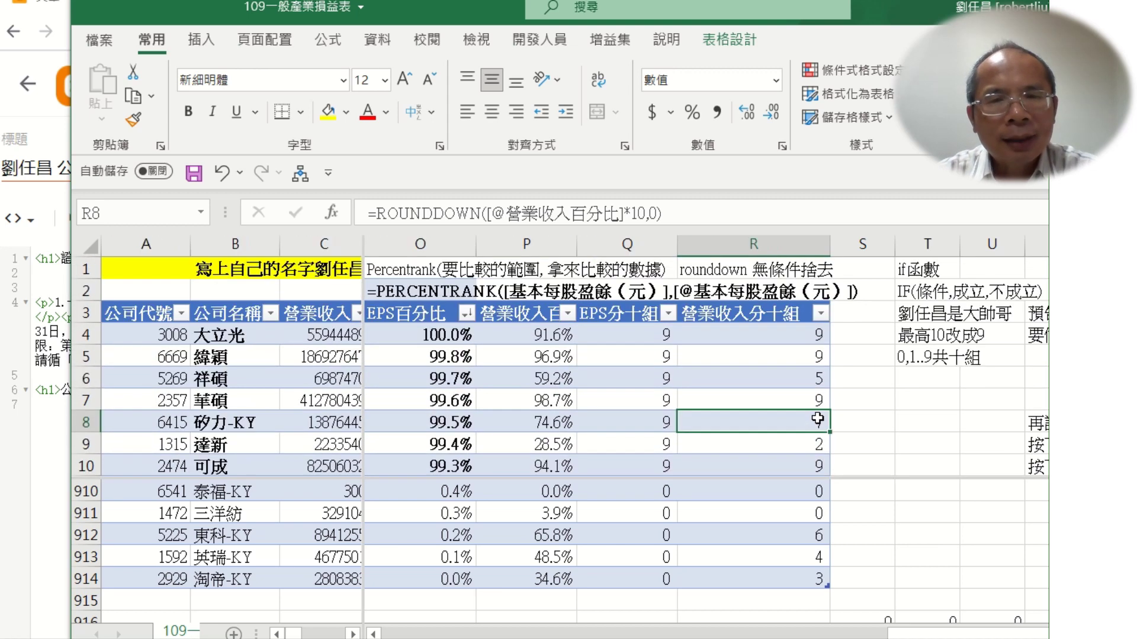
key("Up")
key("Up")
key("Up")
key("Up")
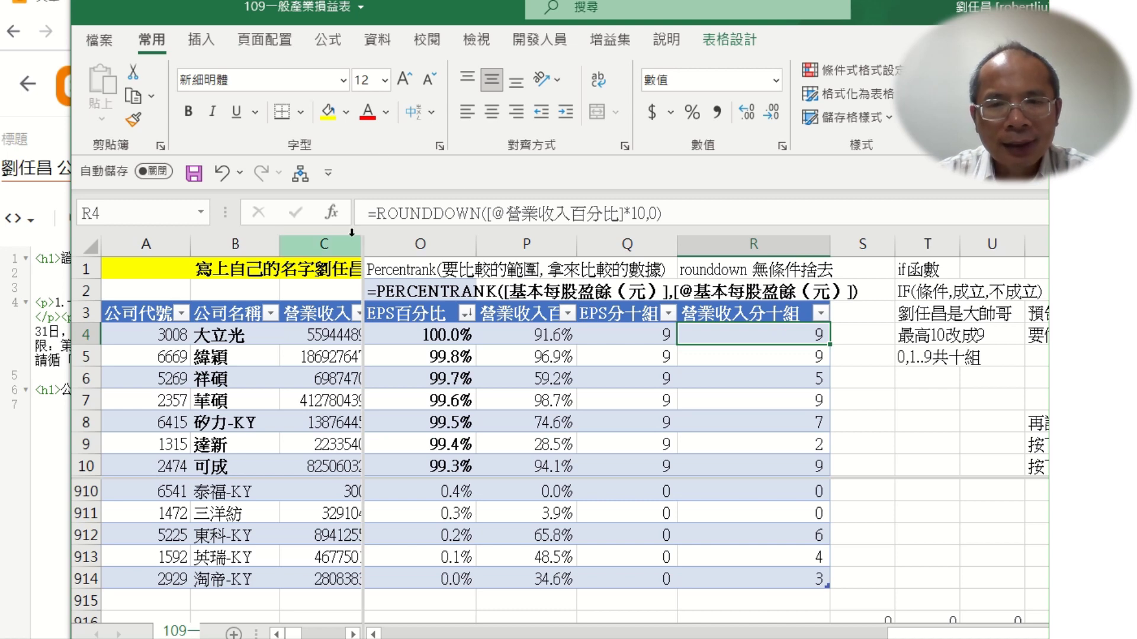
left_click(374, 210)
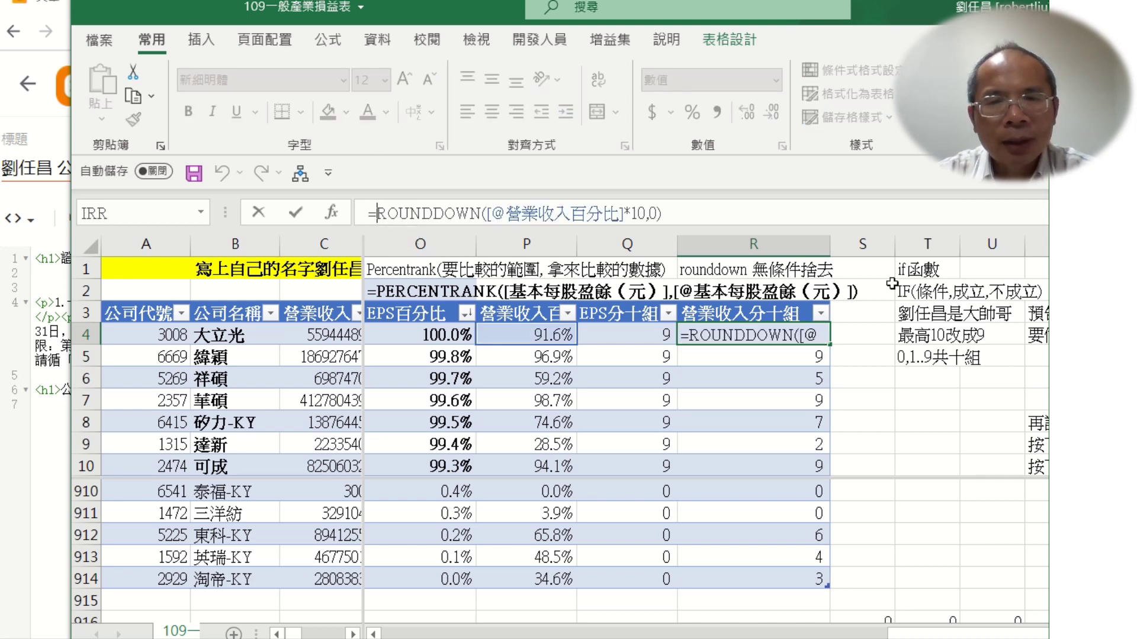
type("if")
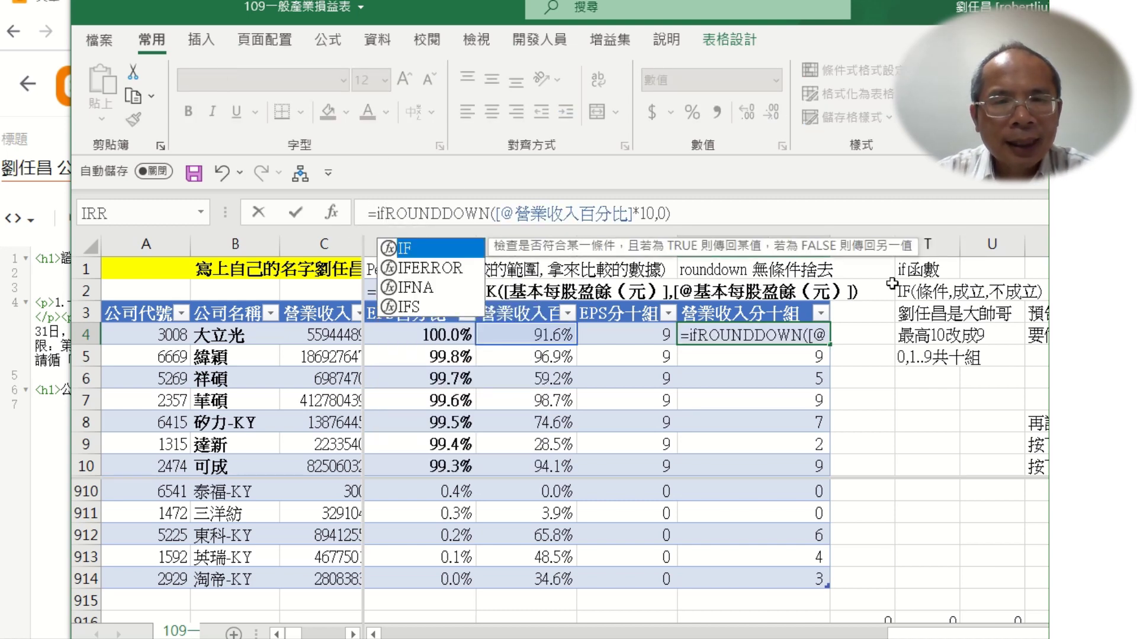
type("(")
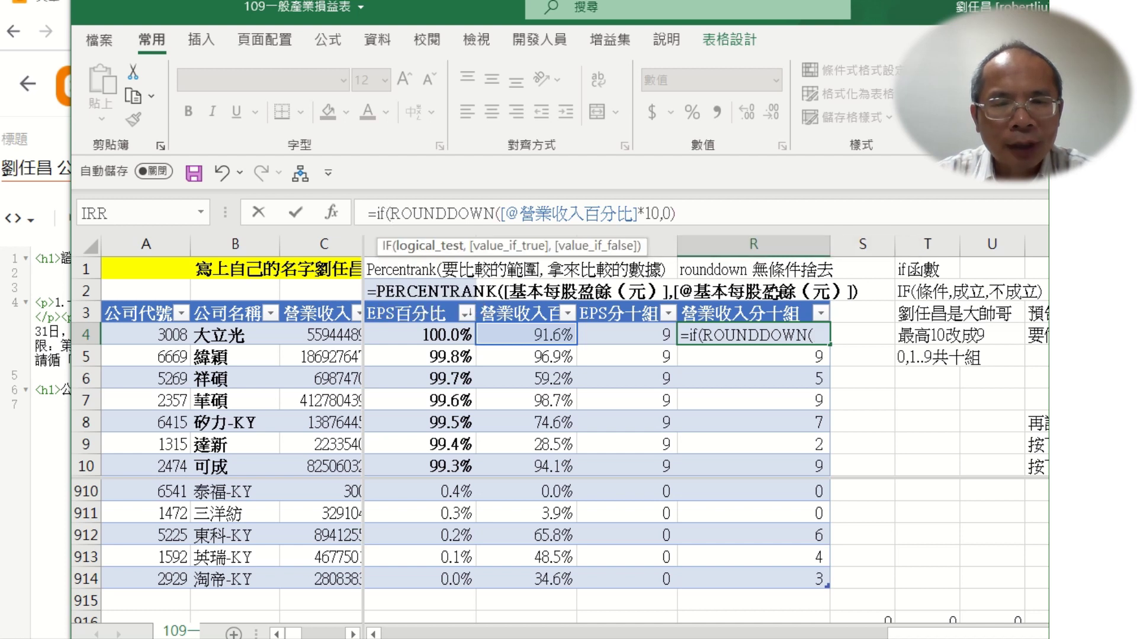
left_click(526, 332)
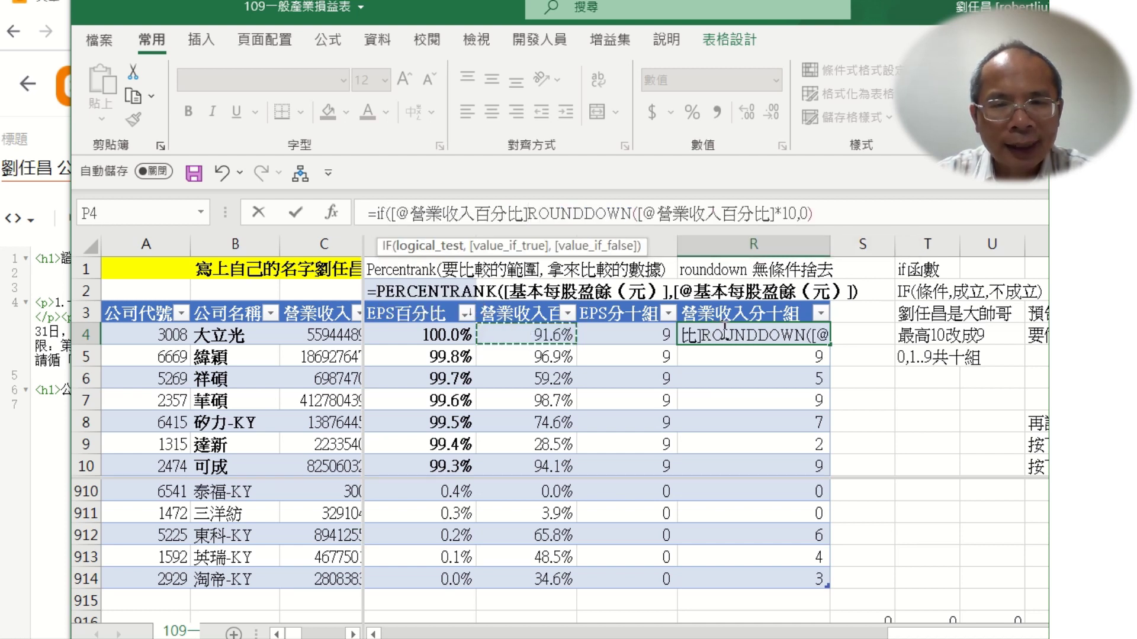
type("=1")
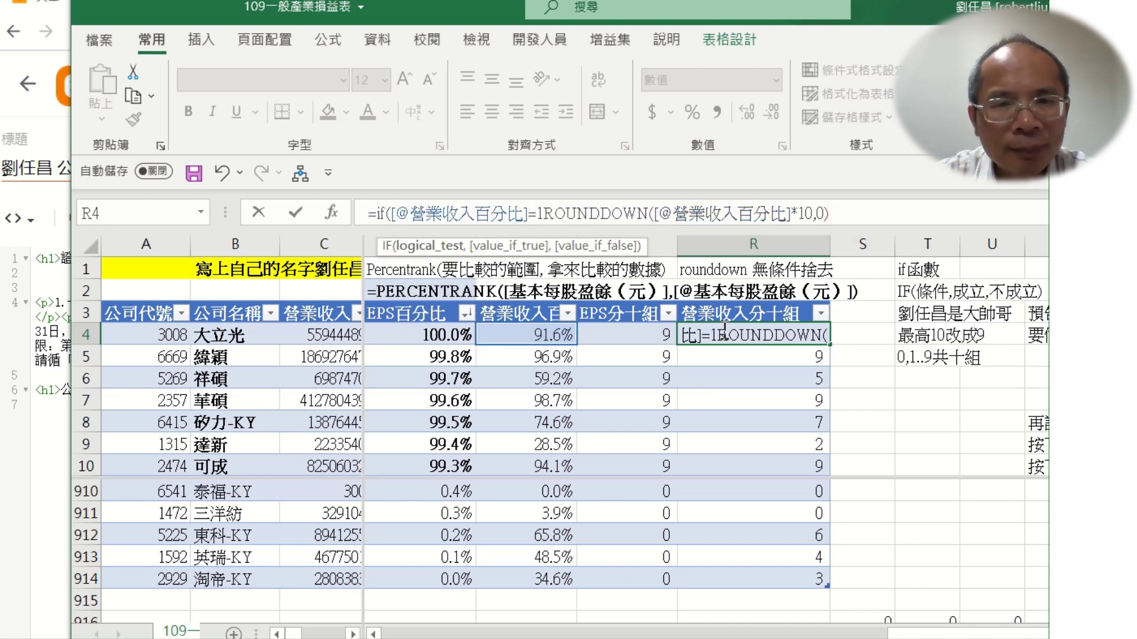
type(",9,")
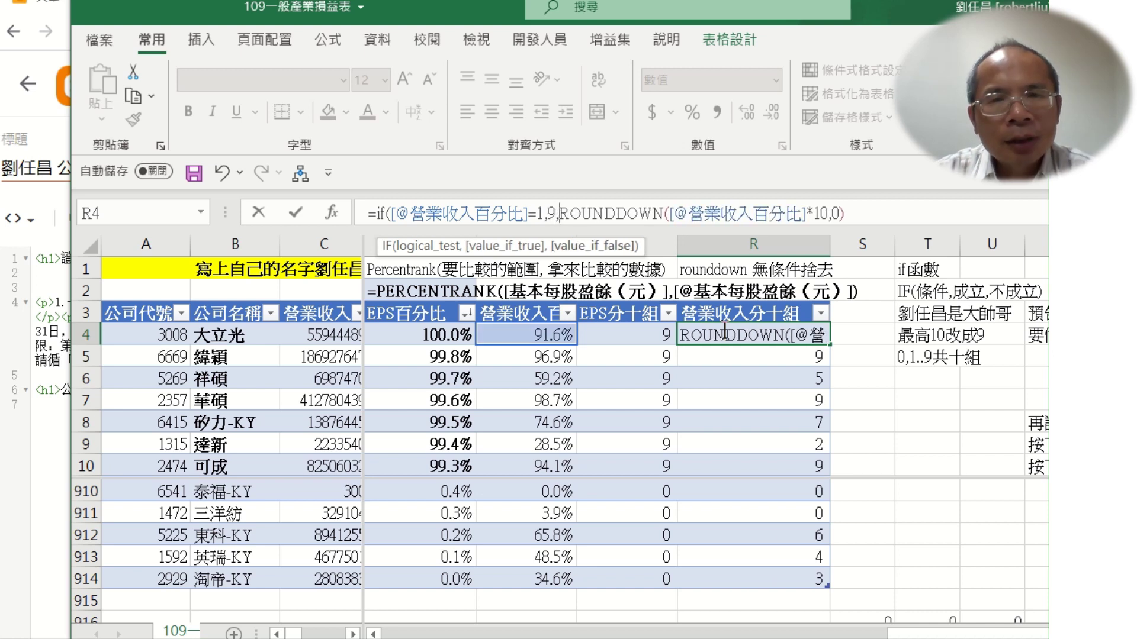
left_click(962, 220)
key("Return")
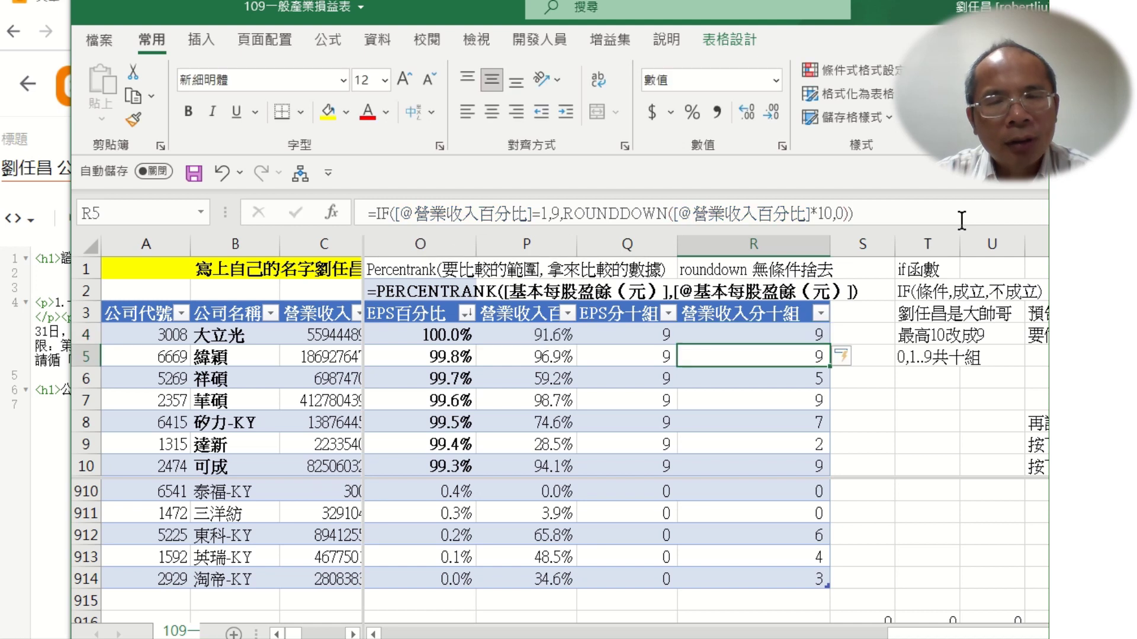
Step: Create a PivotTable from 表格1 on a new worksheet and place the 營業收入分十組 field in its rows
left_click(761, 421)
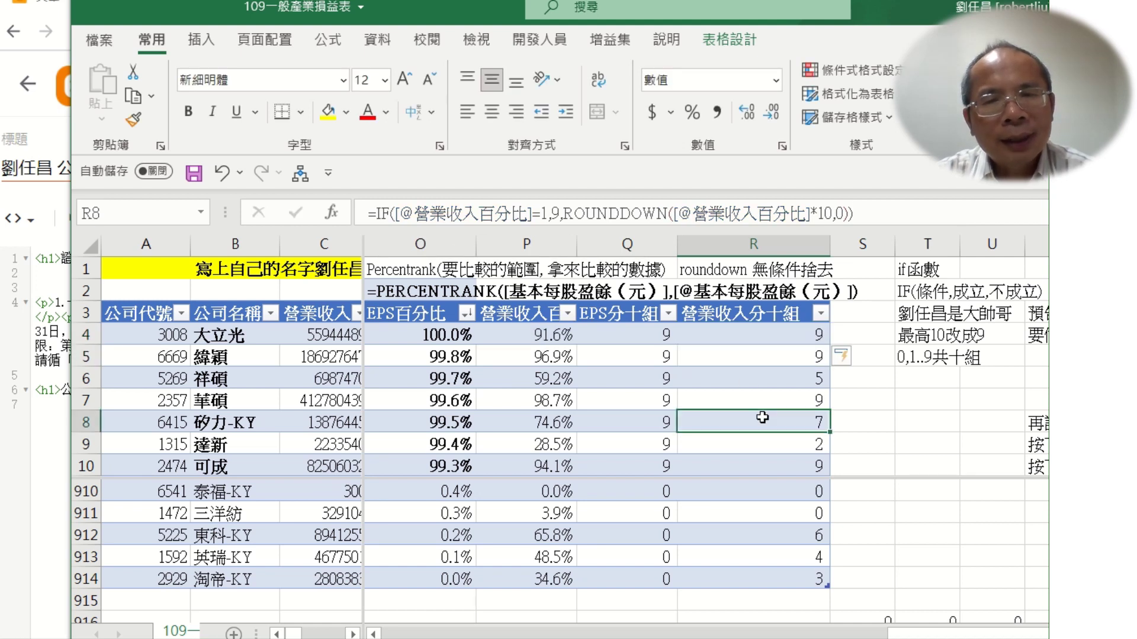
left_click(584, 382)
left_click(469, 360)
left_click(644, 357)
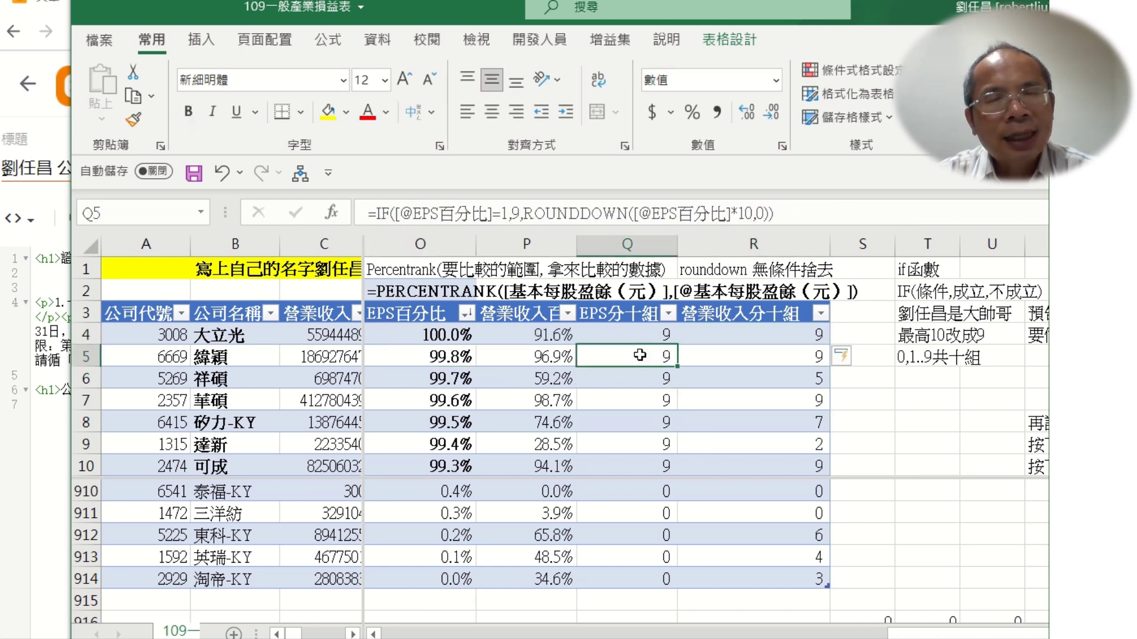
left_click(556, 359)
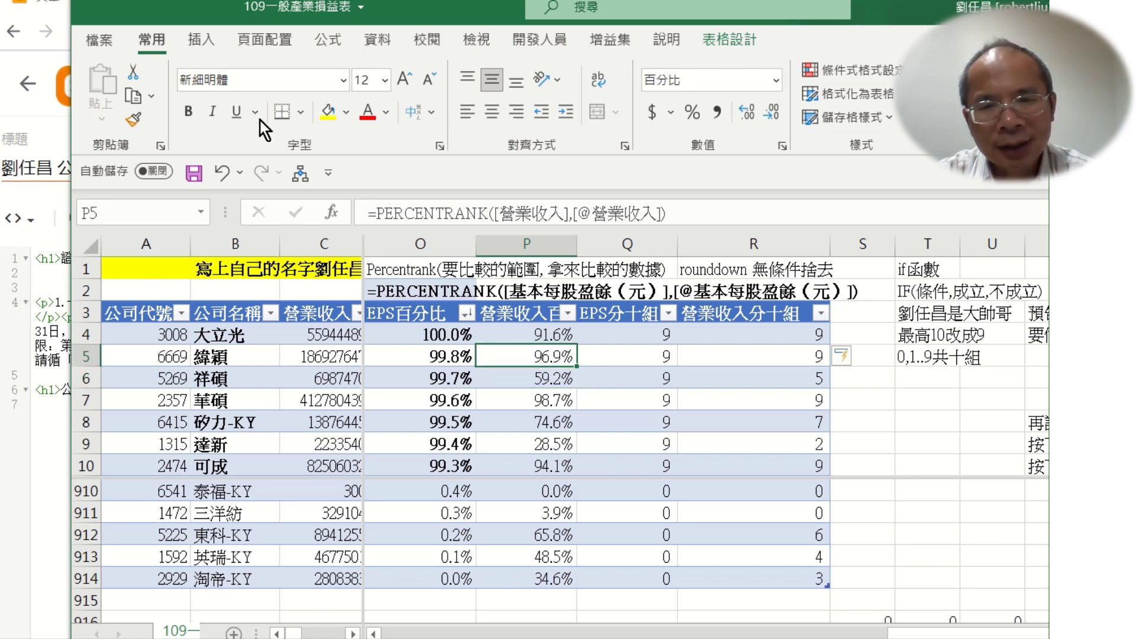
left_click(207, 39)
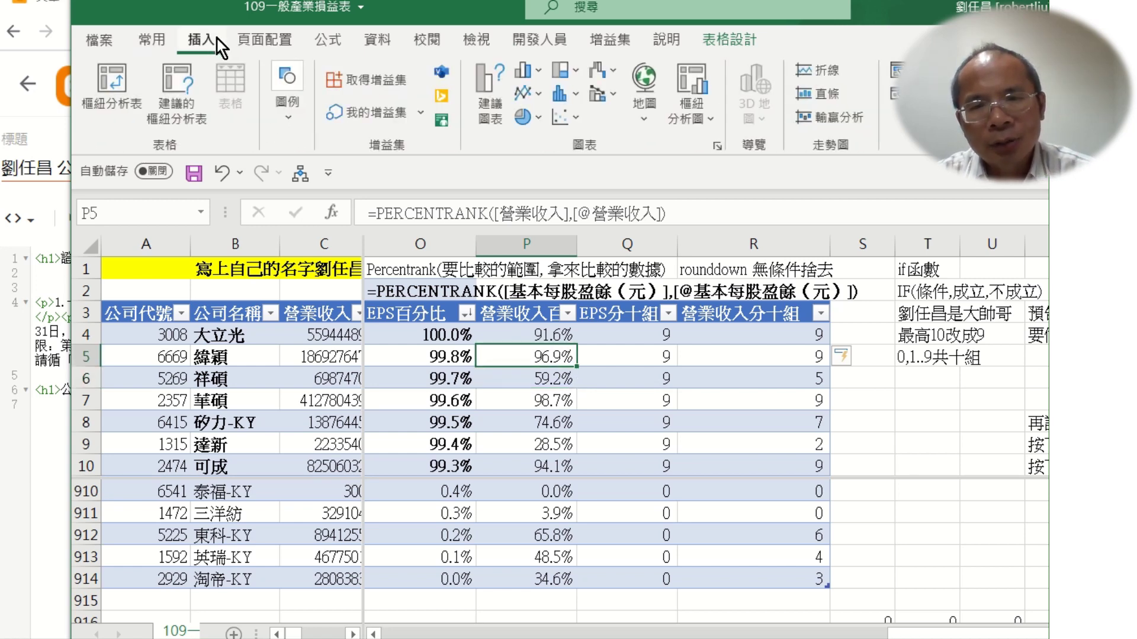
left_click(119, 98)
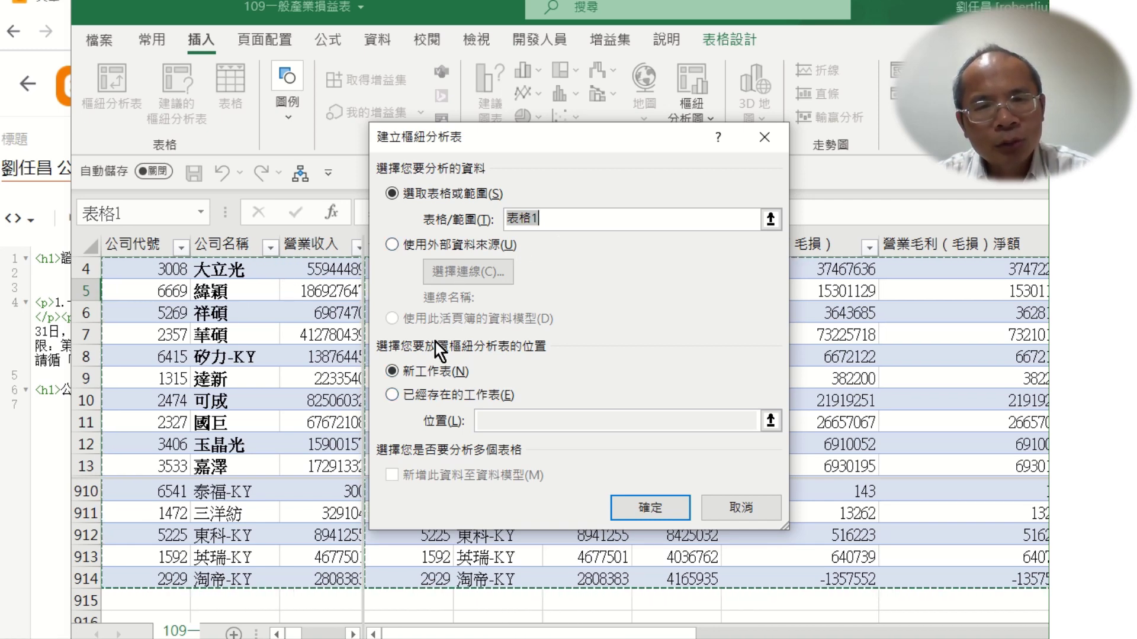
left_click(634, 506)
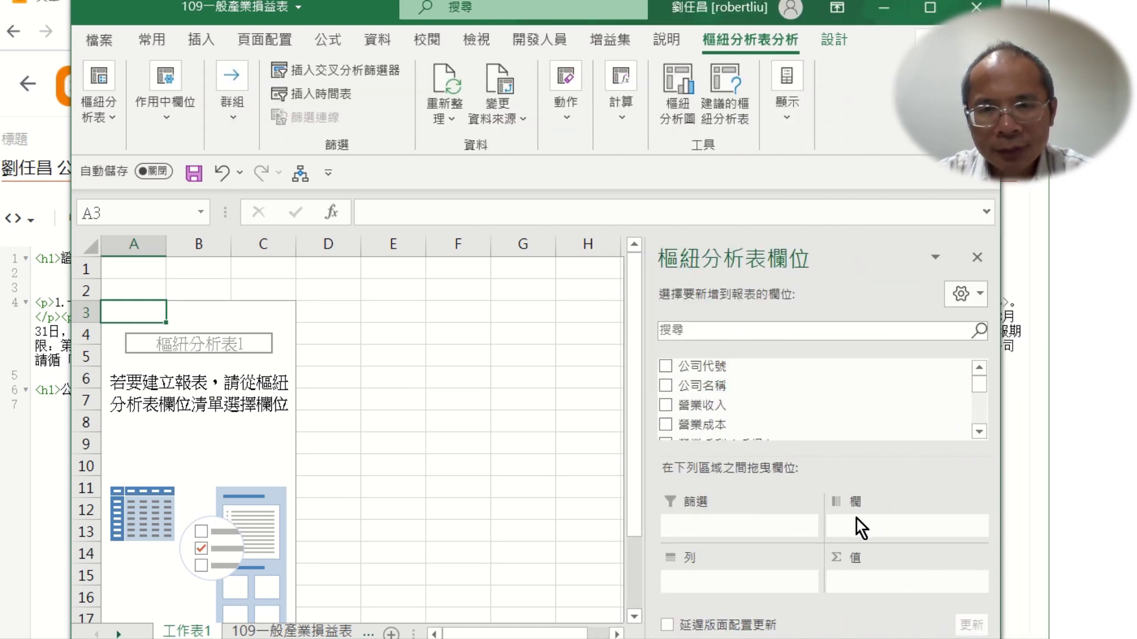
scroll(745, 408, "down", 5)
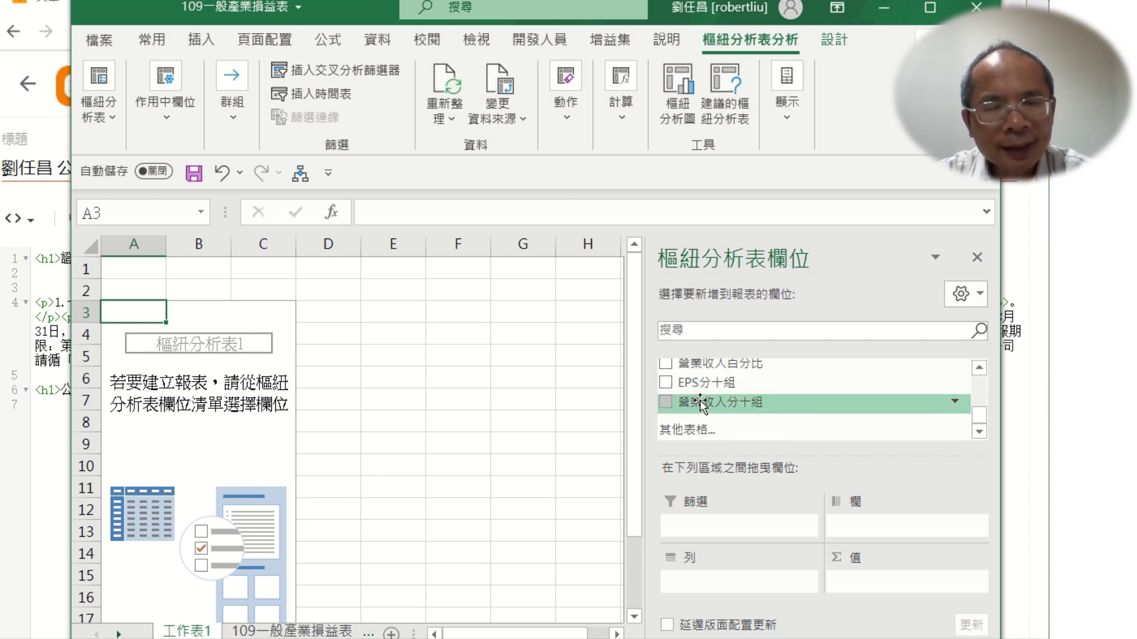
left_click_drag(700, 402, 740, 592)
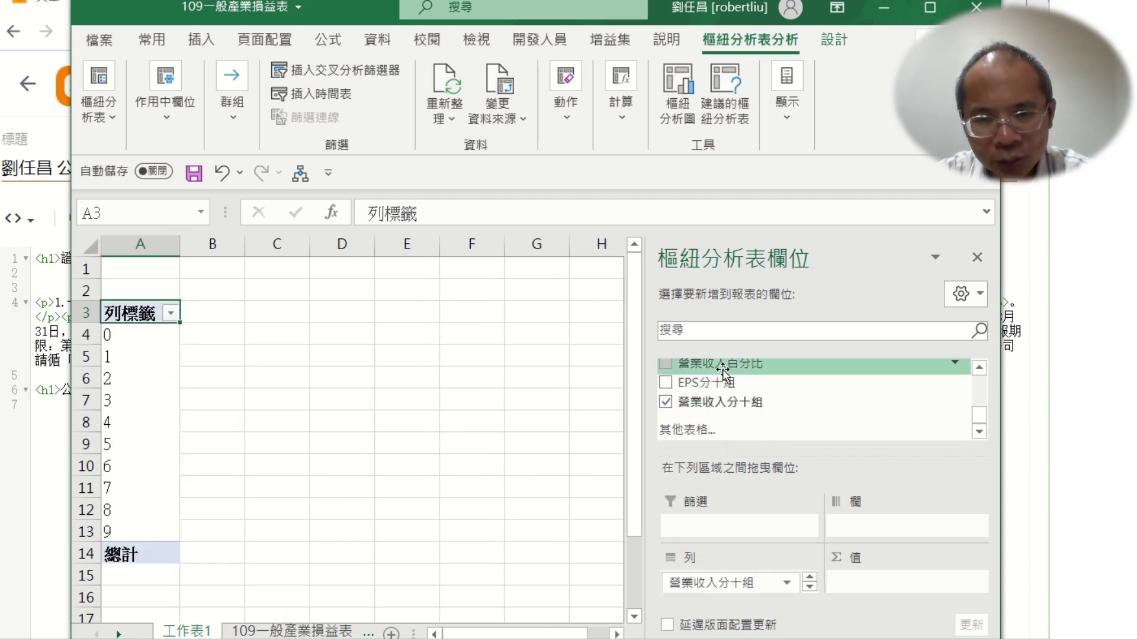
Step: Place EPS分十組 in the PivotTable's columns and the count of 公司名稱 in its values, and narrow the field list pane
left_click_drag(712, 384, 864, 521)
scroll(871, 392, "up", 5)
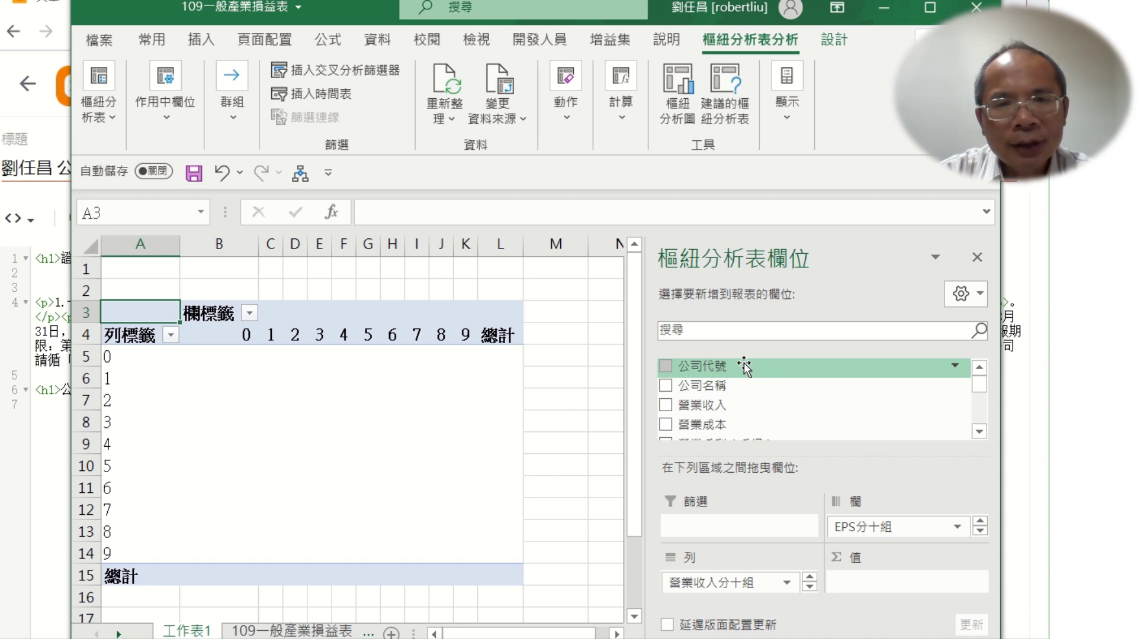
left_click_drag(714, 390, 864, 585)
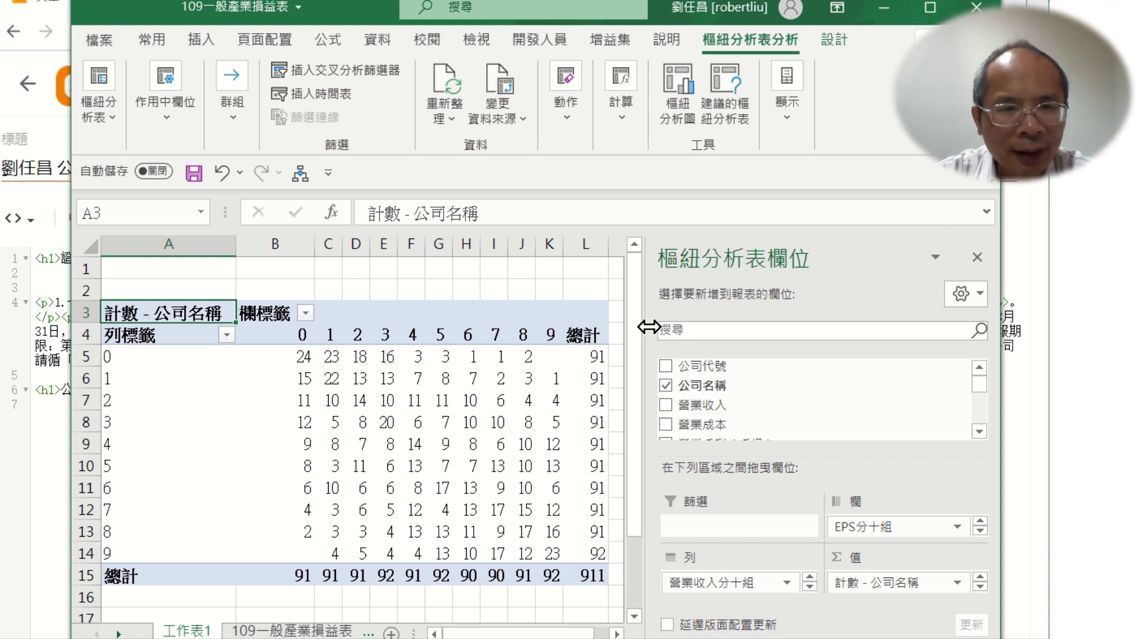
left_click_drag(649, 327, 925, 379)
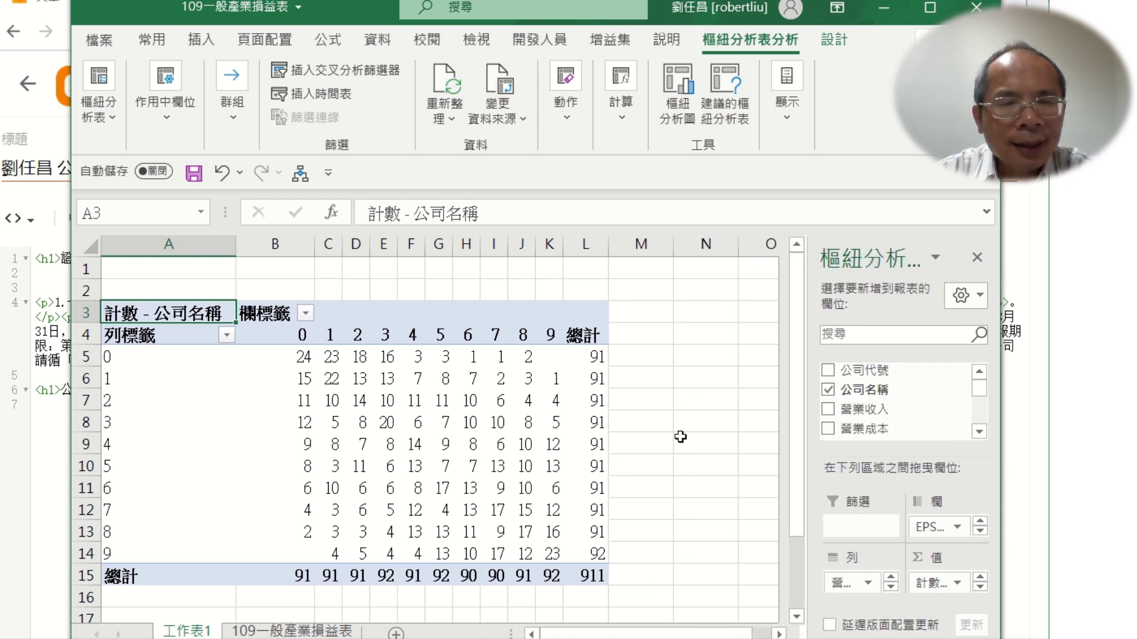
left_click(680, 436)
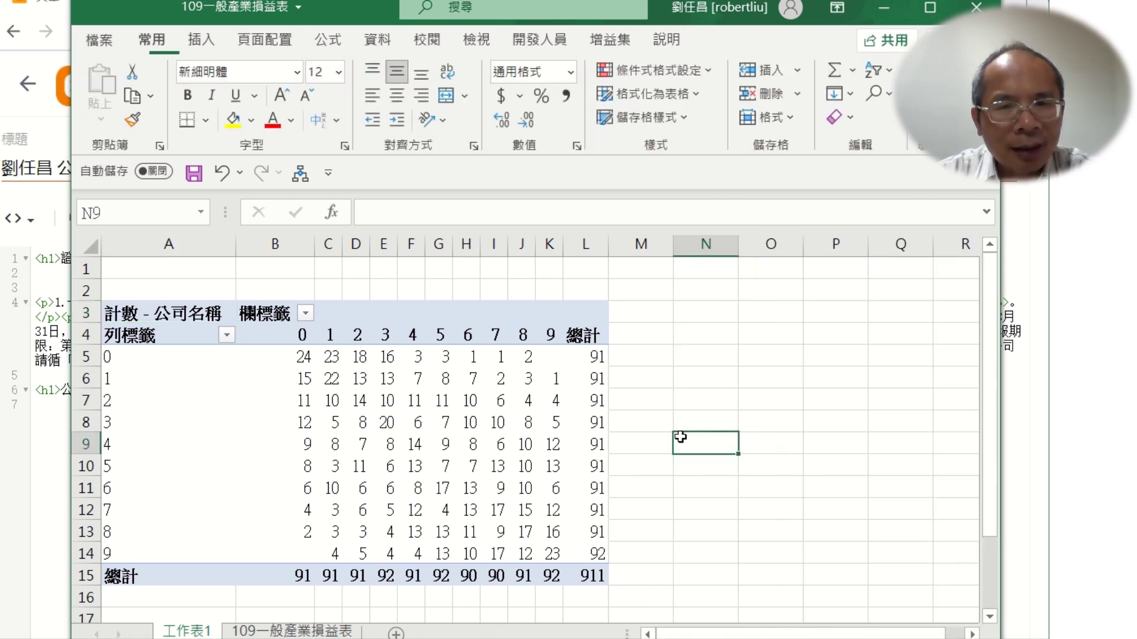
left_click(188, 379)
left_click(156, 338)
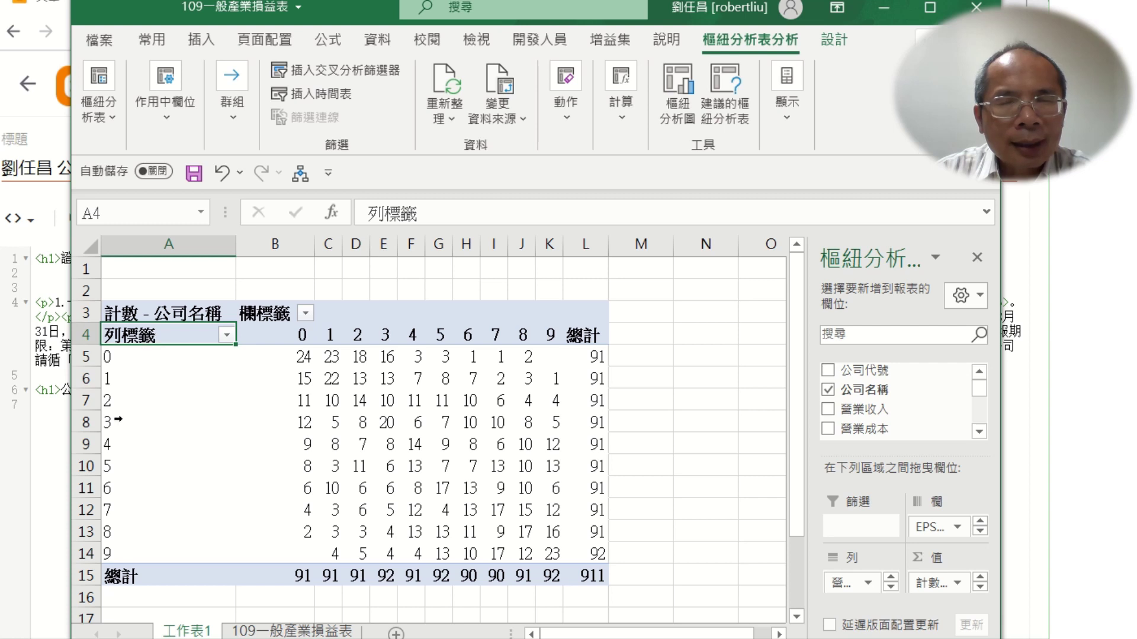
left_click(118, 419)
left_click(173, 489)
left_click(172, 434)
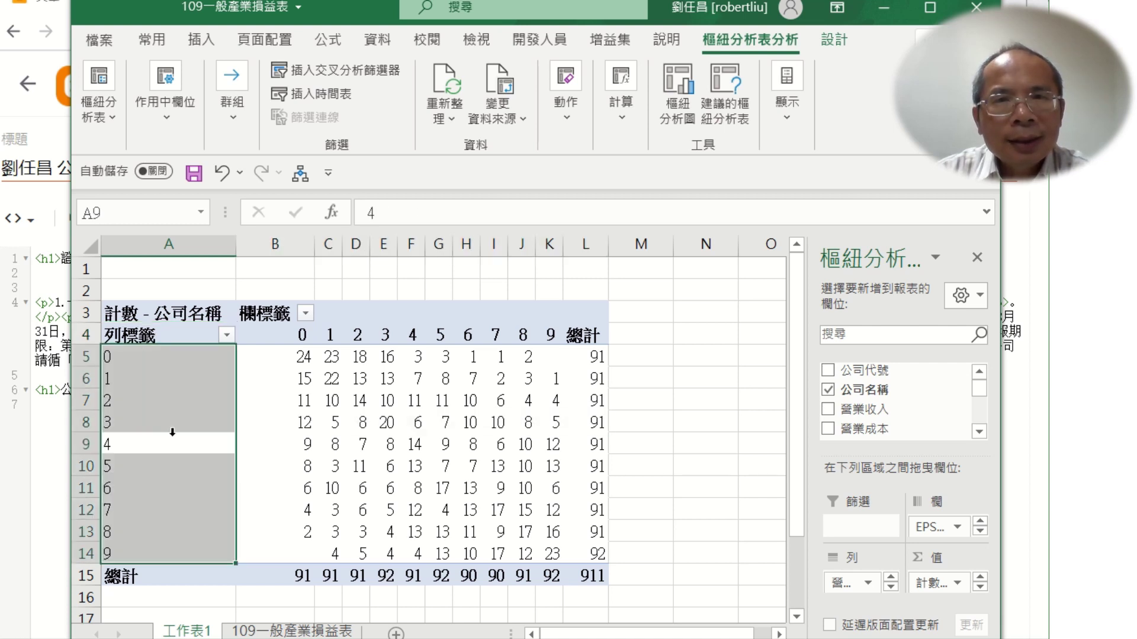
Step: Rename the PivotTable's row label in A4 as 營業收入分十組
left_click(153, 340)
left_click(464, 217)
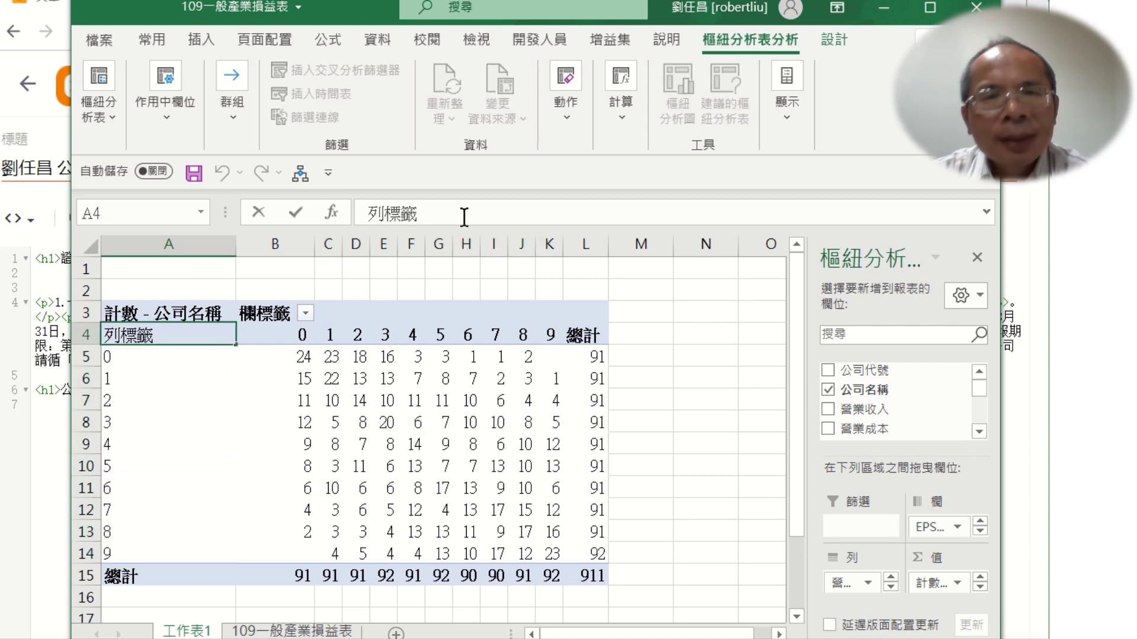
key("BackSpace")
key("BackSpace")
key("BackSpace")
type("w4")
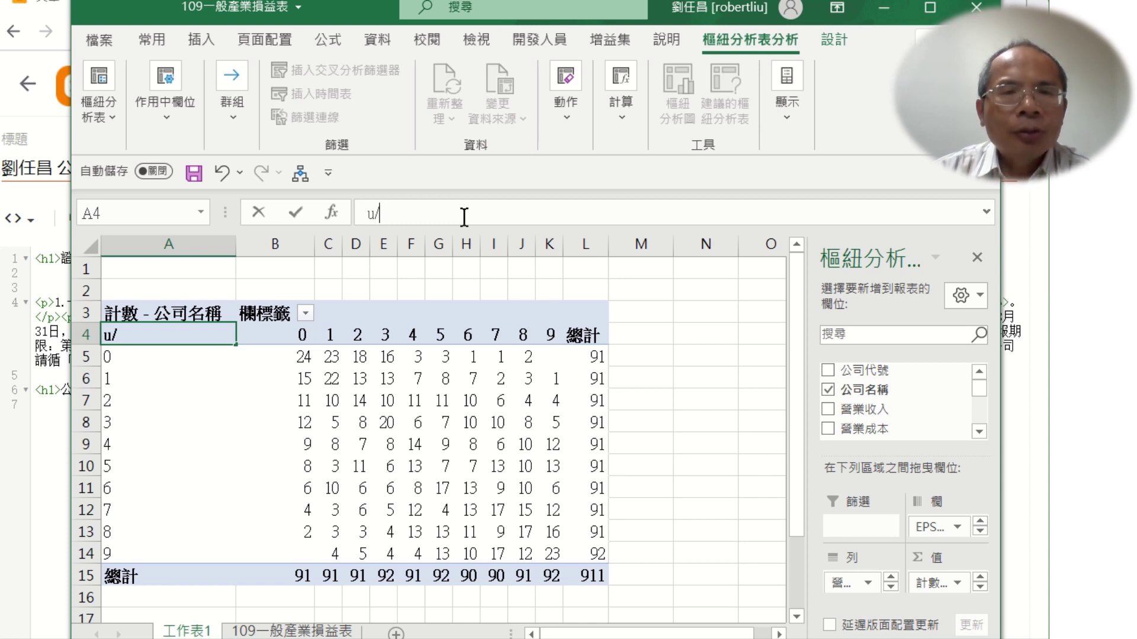
key("BackSpace")
key("BackSpace")
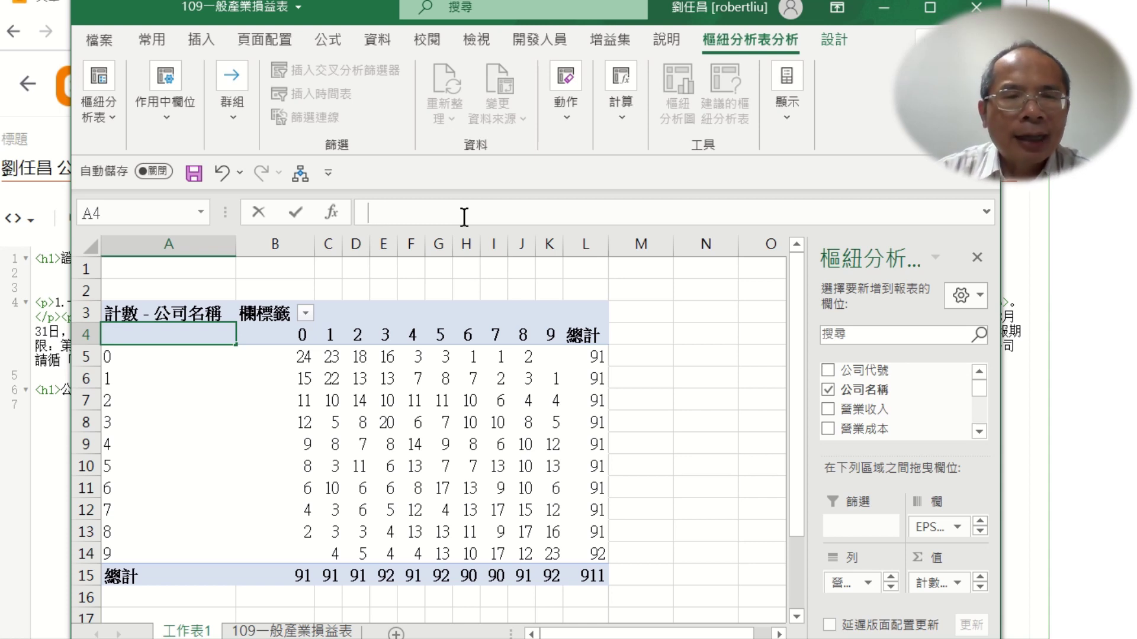
type("應業ㄕㄠ")
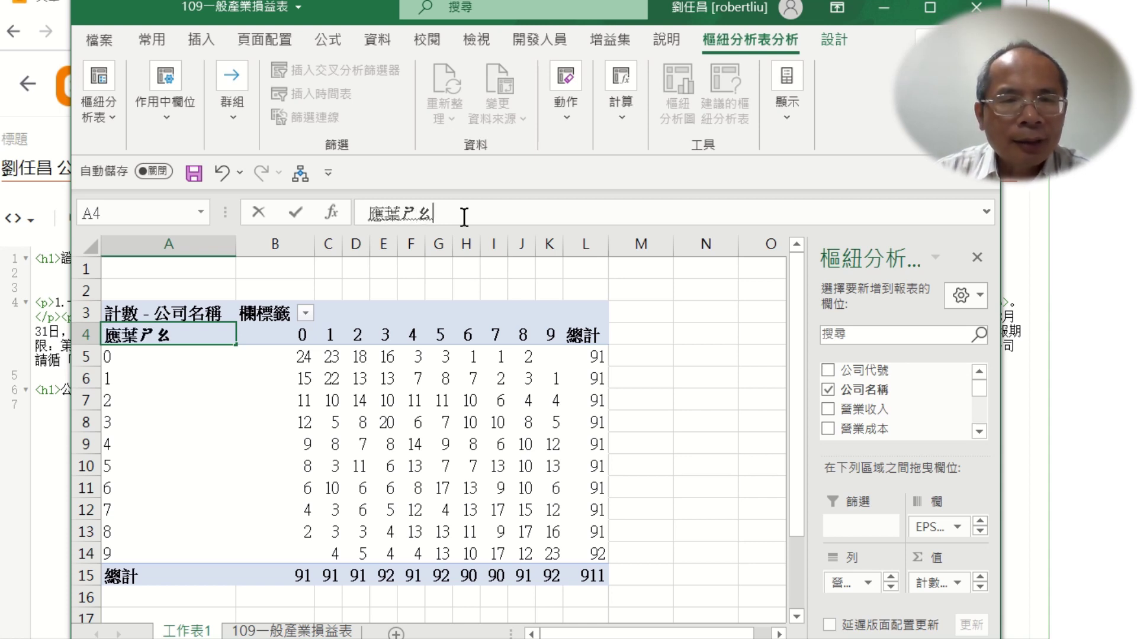
key("BackSpace")
key("BackSpace")
key("BackSpace")
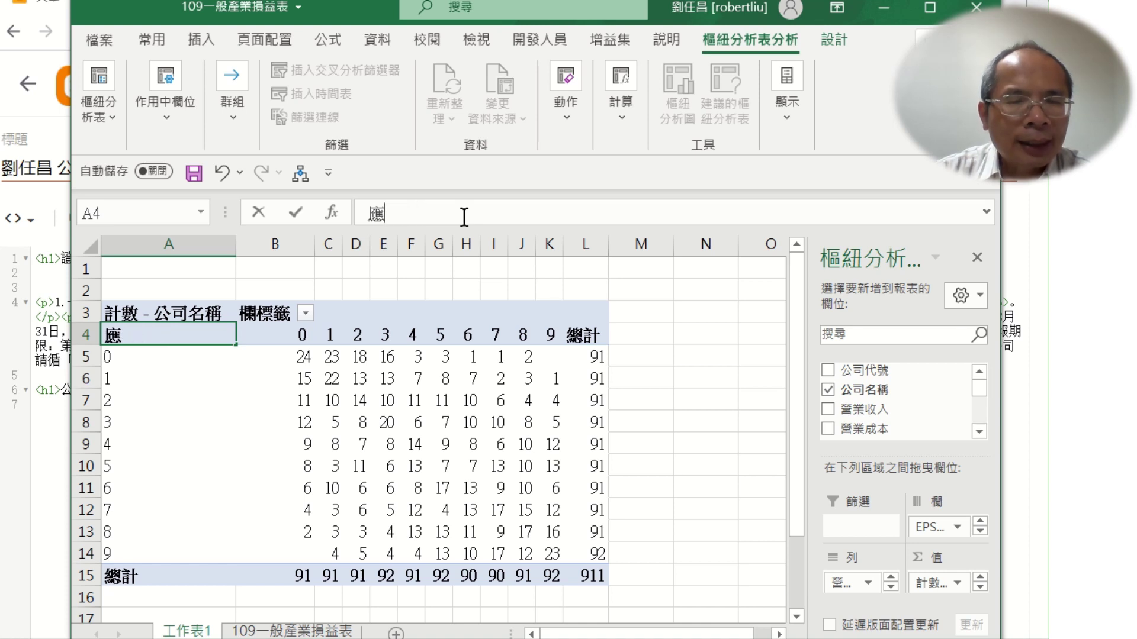
type("業收")
key("BackSpace")
key("BackSpace")
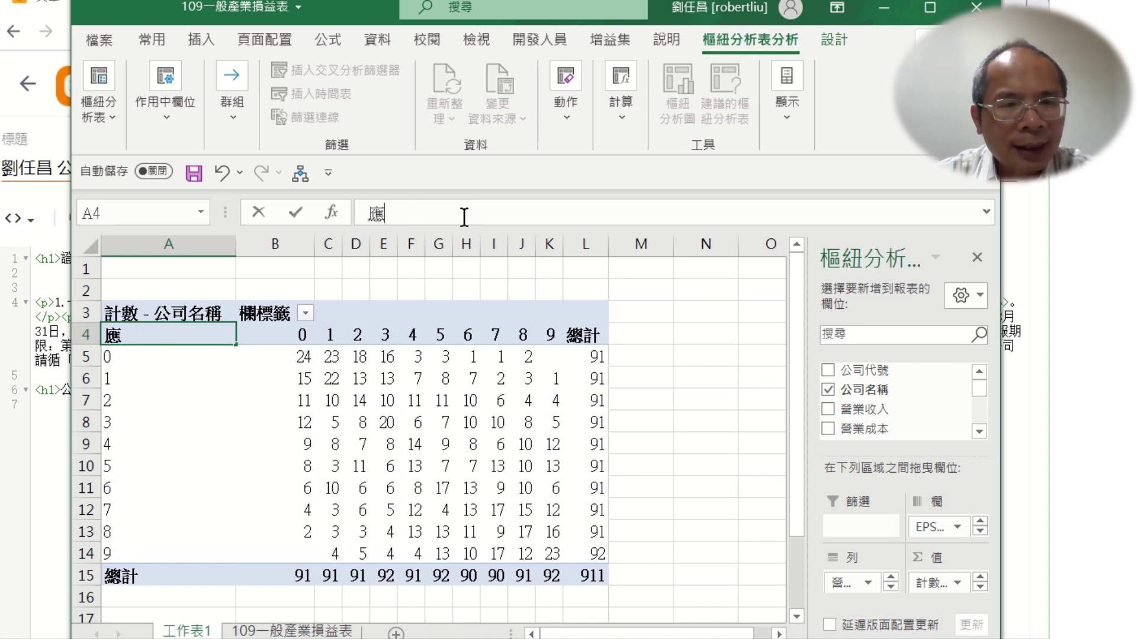
key("BackSpace")
type("營業")
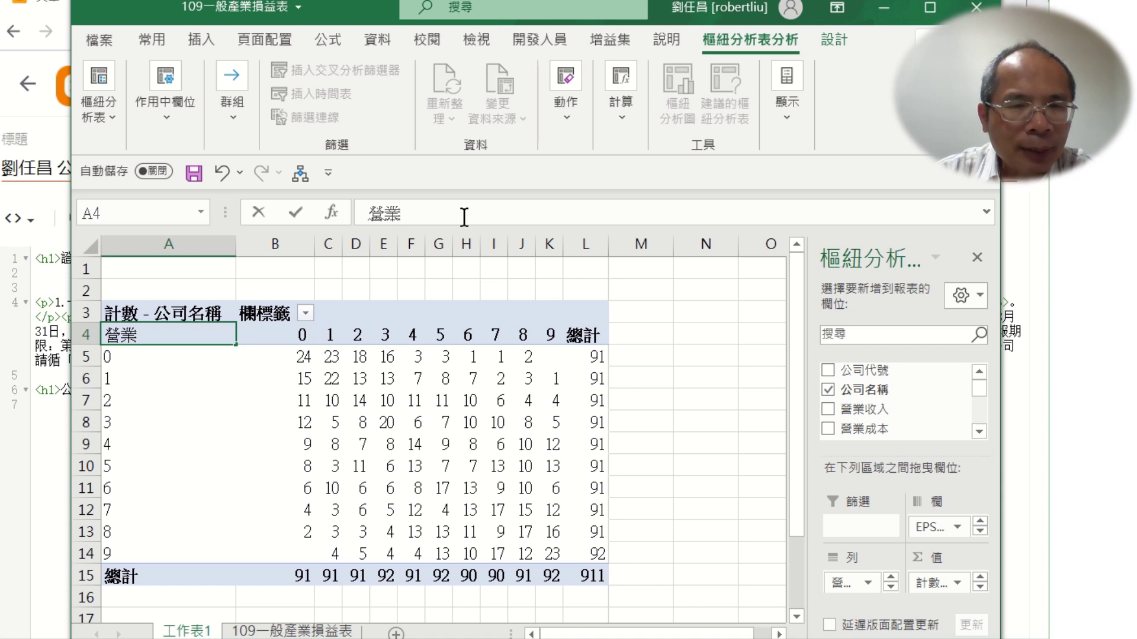
type("收入分ㄕ")
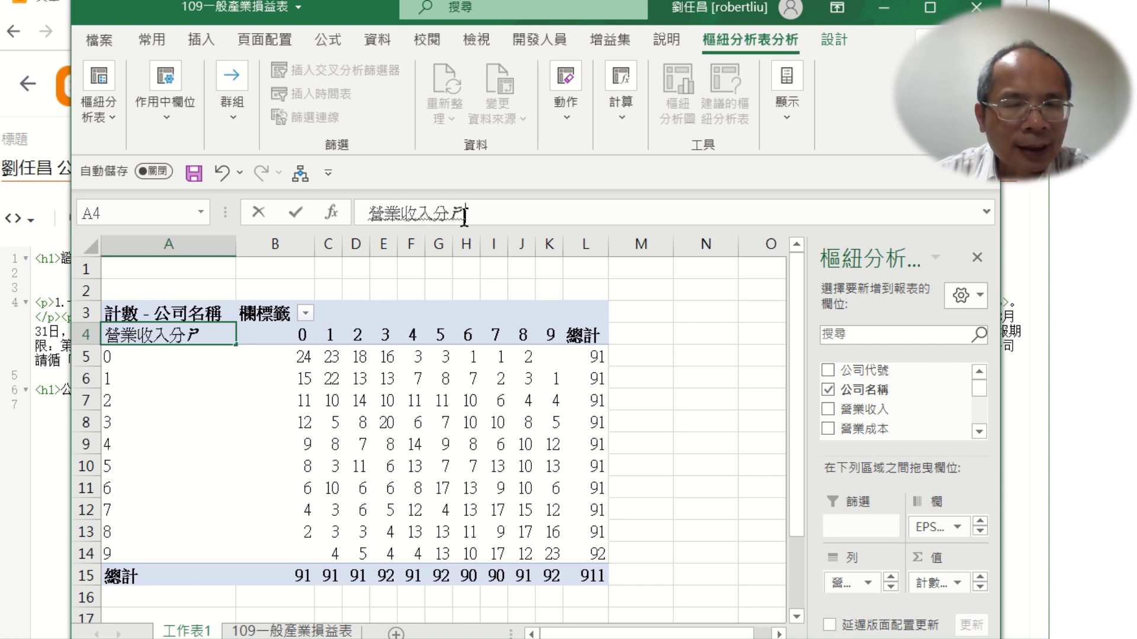
type("十")
key("Return")
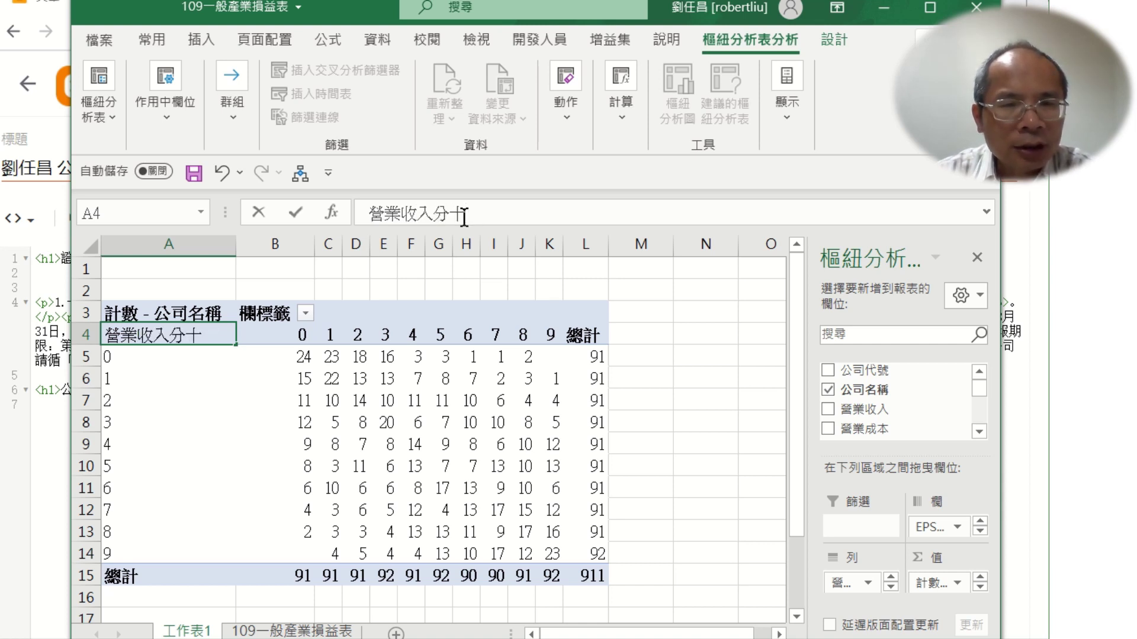
type("組")
key("Return")
key("Return")
Step: Rename the PivotTable's column label in B3 as EPS分十組
key("Right")
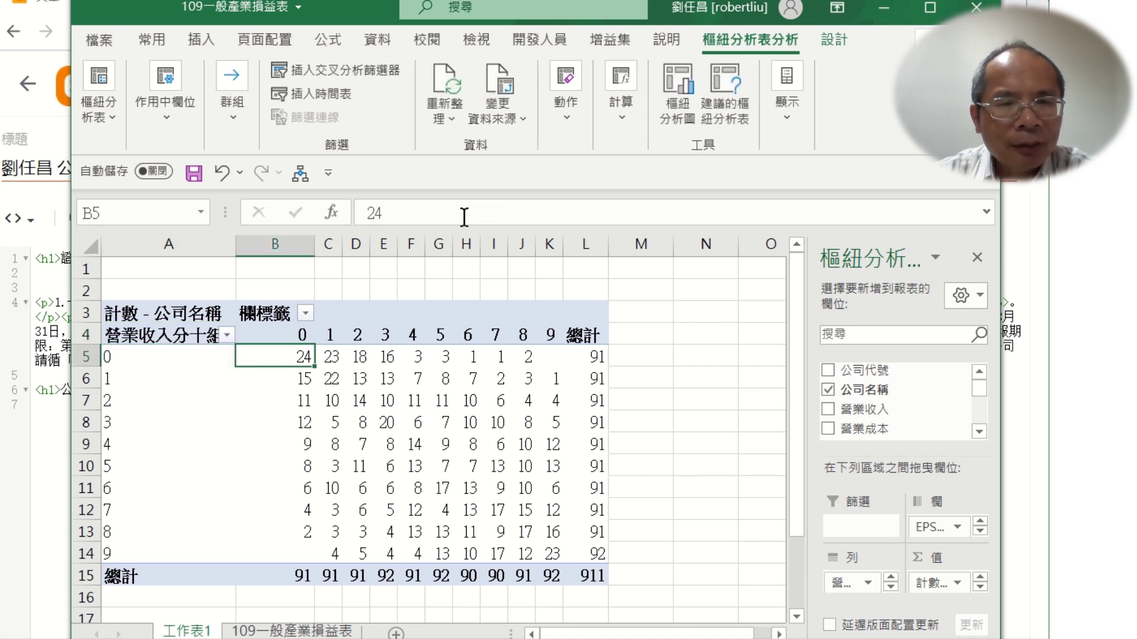
key("Up")
key("Up")
left_click(464, 216)
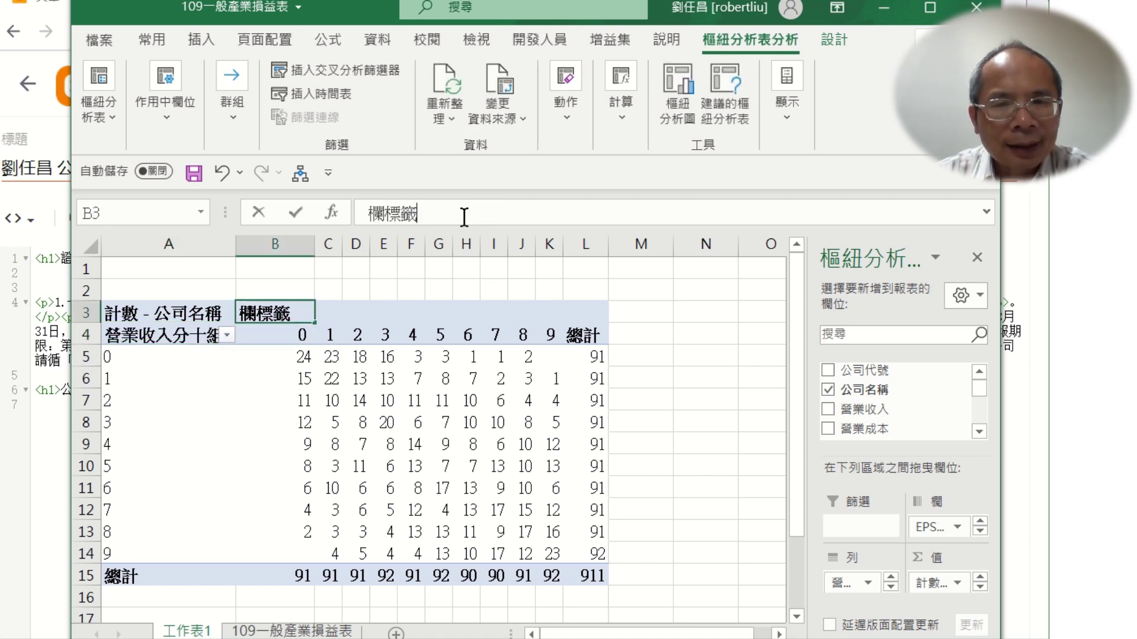
key("BackSpace")
key("BackSpace")
key("BackSpace")
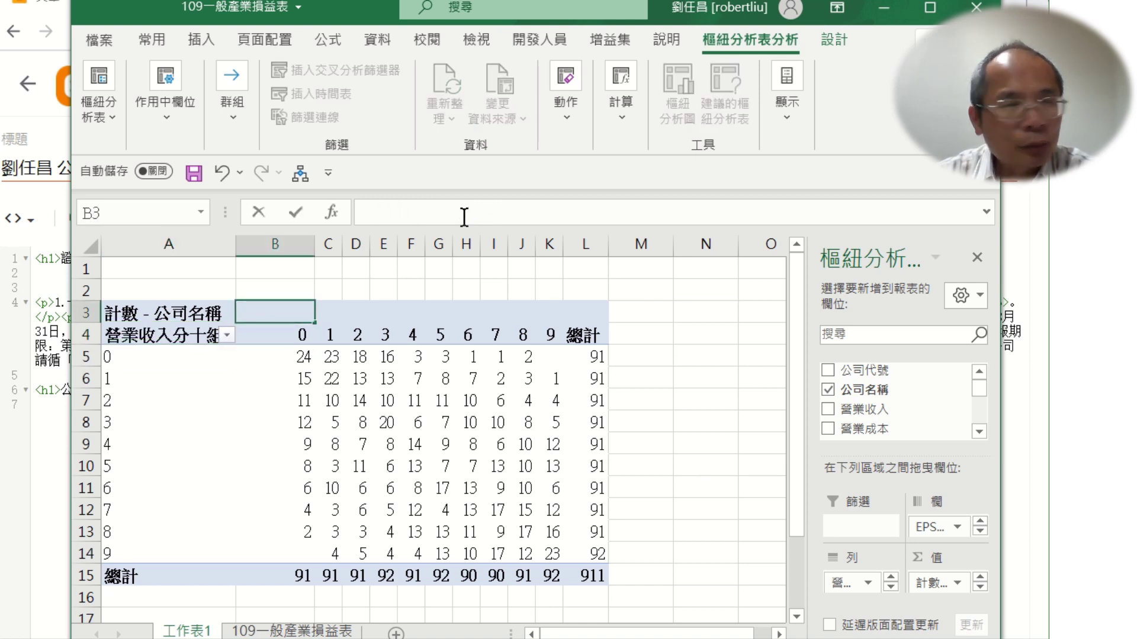
type("EPS")
type("分十ㄕㄨ")
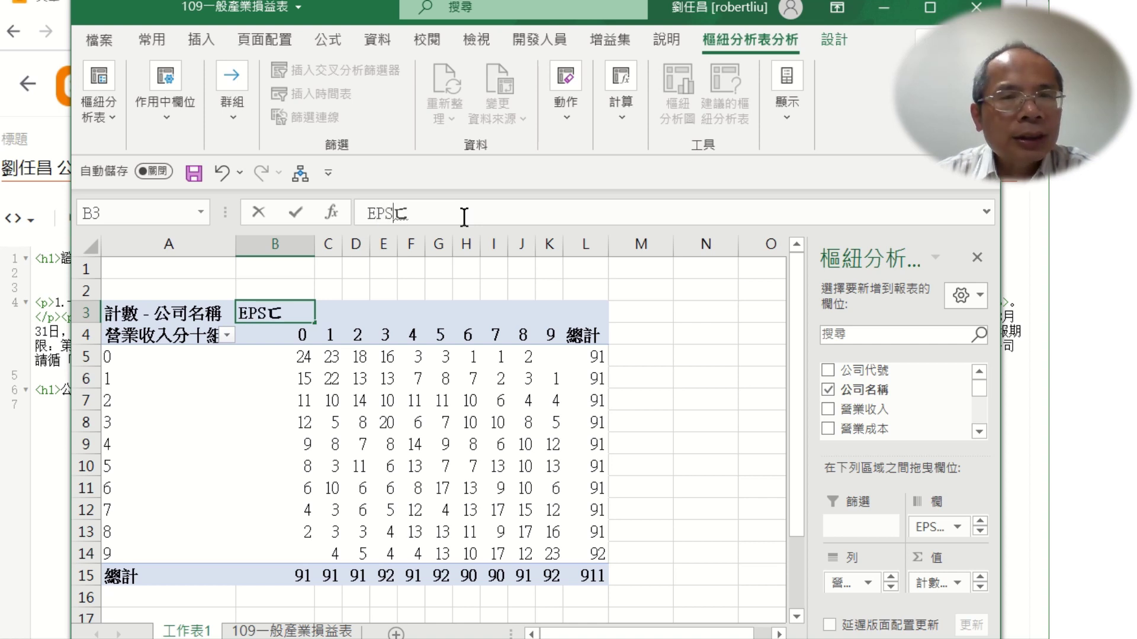
type("組")
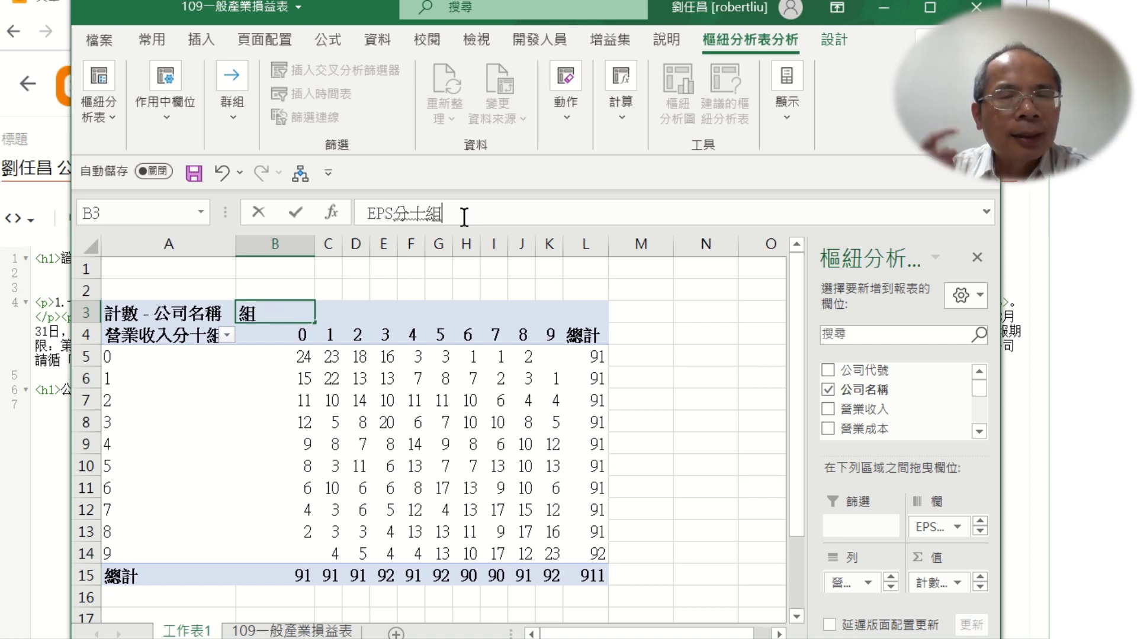
key("Return")
key("Return")
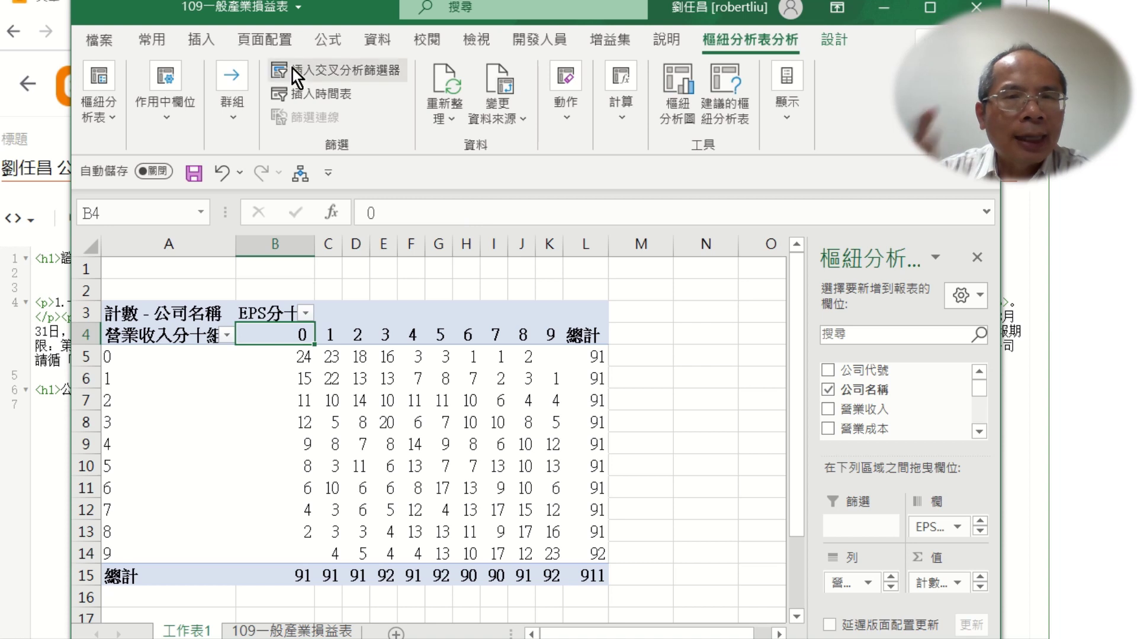
Step: Examine the company counts across the decile groups, especially revenue group 9 and its intersections with the lowest and highest EPS groups
left_click(305, 311)
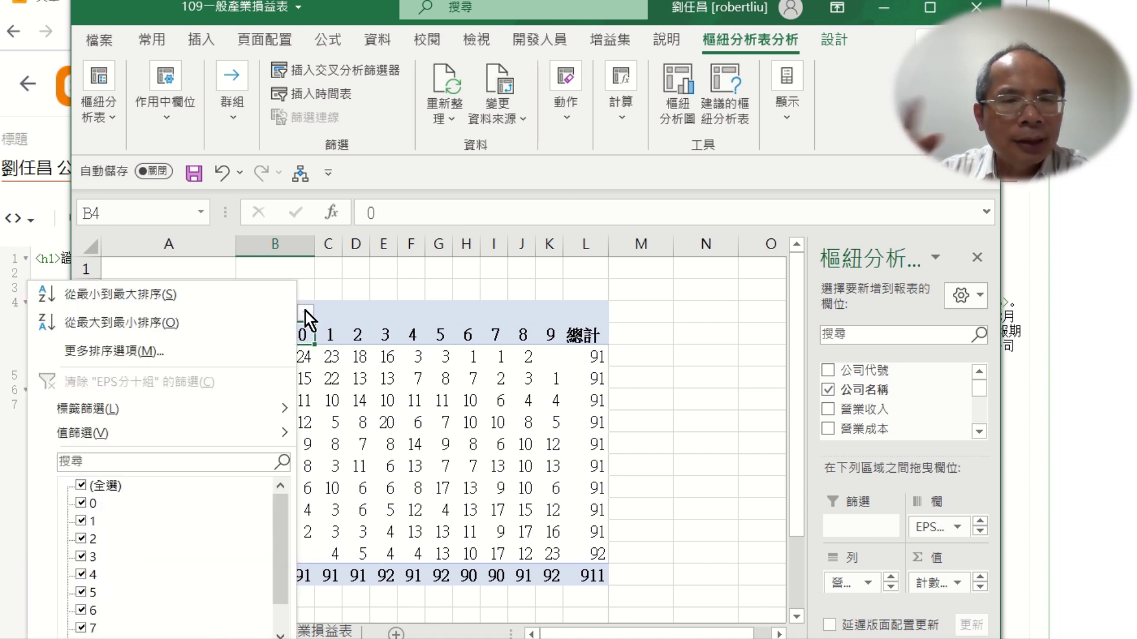
left_click(305, 311)
left_click(503, 401)
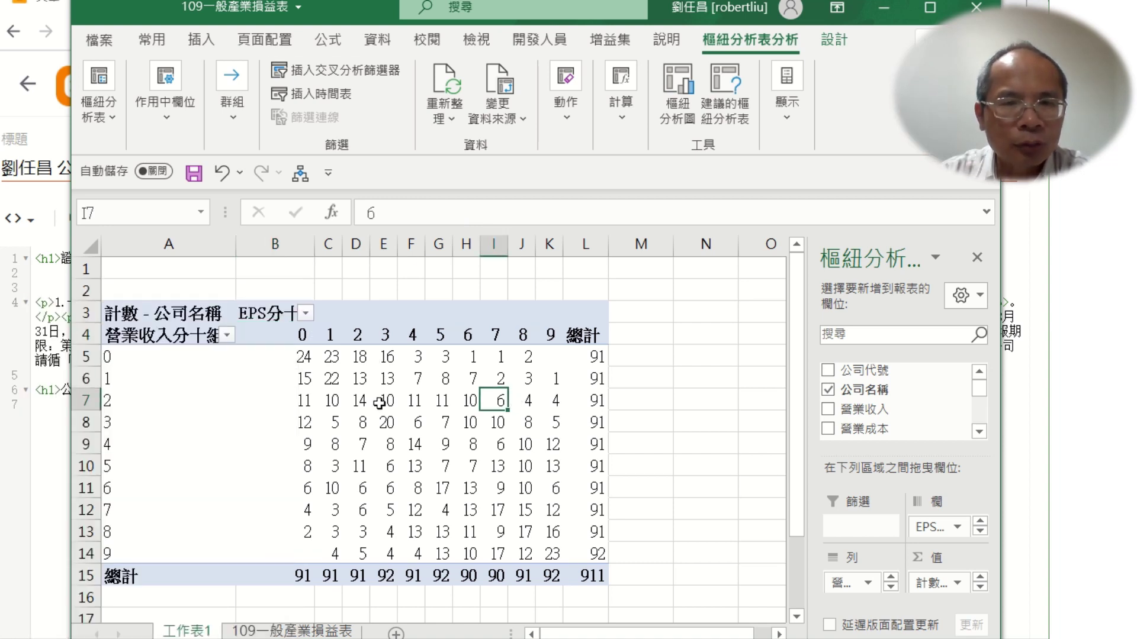
left_click(329, 400)
left_click(283, 378)
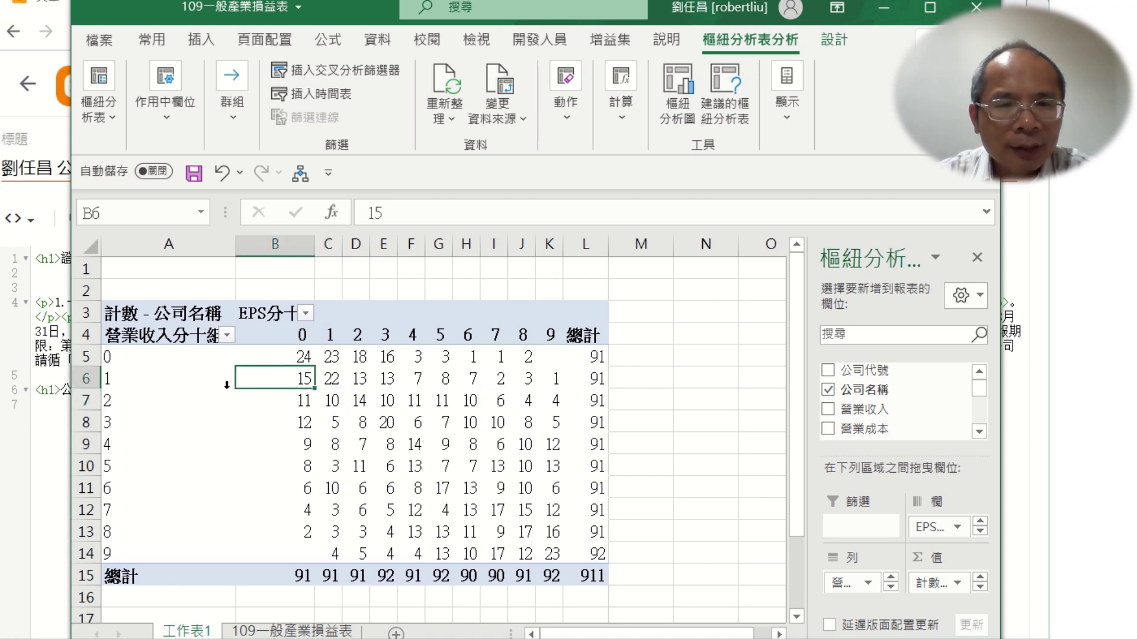
left_click(249, 530)
left_click(350, 556)
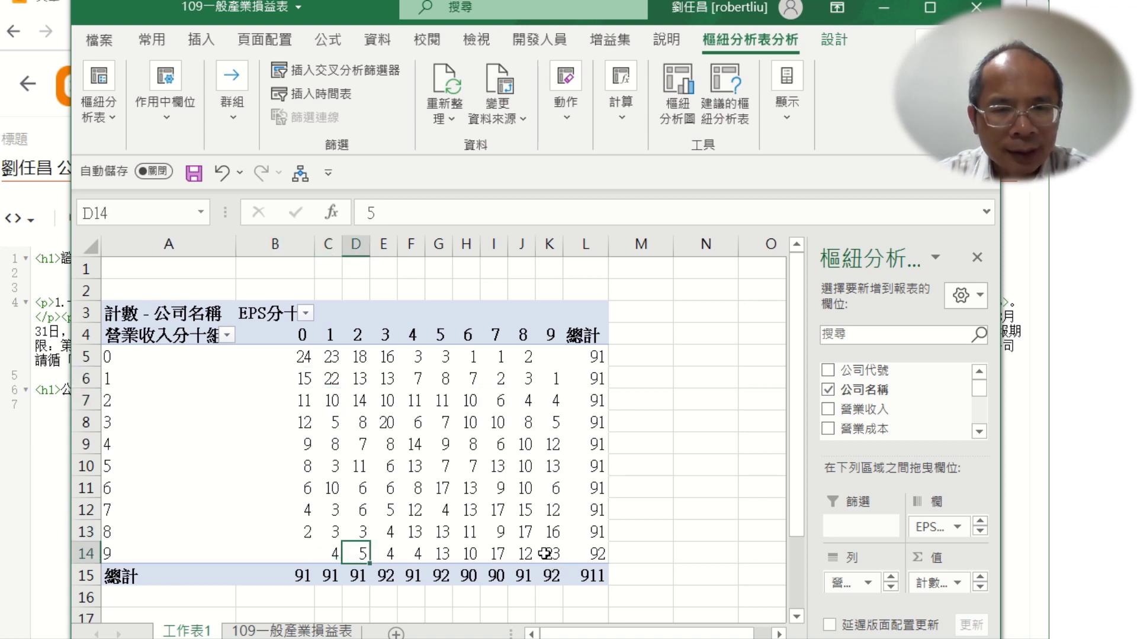
left_click(550, 556)
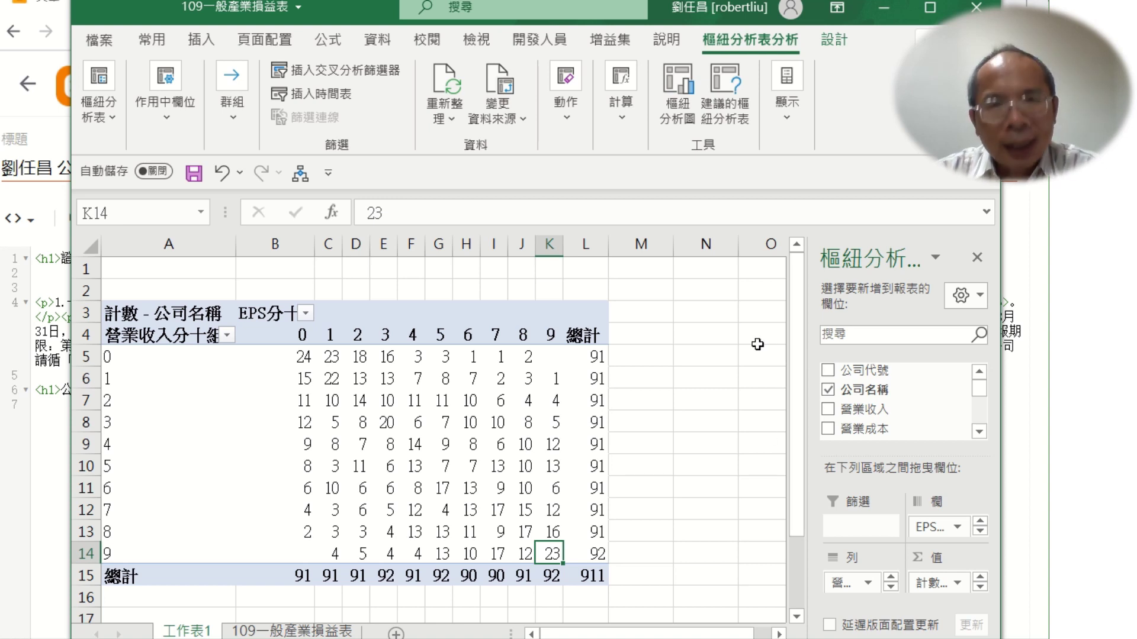
left_click(311, 551)
left_click(551, 557)
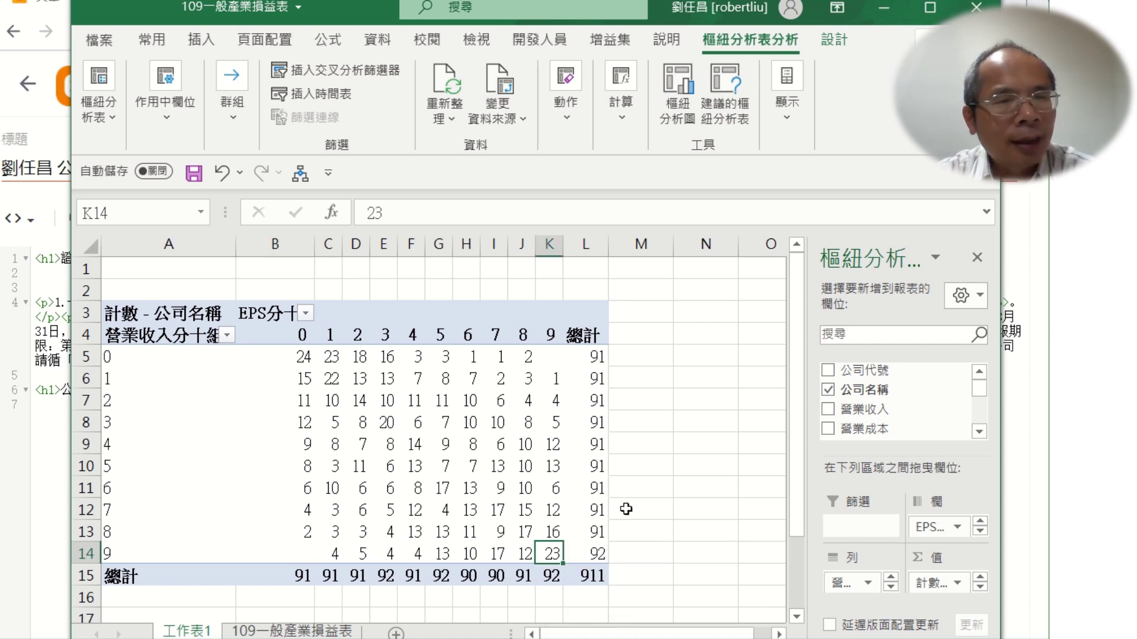
Step: Annotate the PivotTable's revenue group 9 row with the note 營業收入最高 in M14
left_click(647, 553)
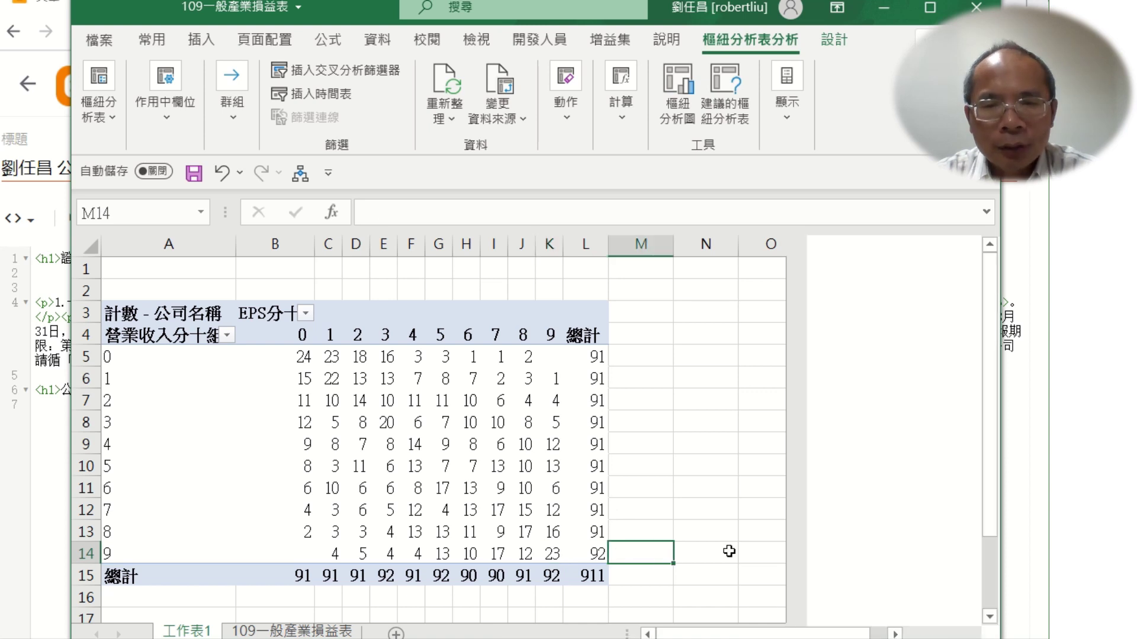
left_click(705, 570)
left_click(668, 557)
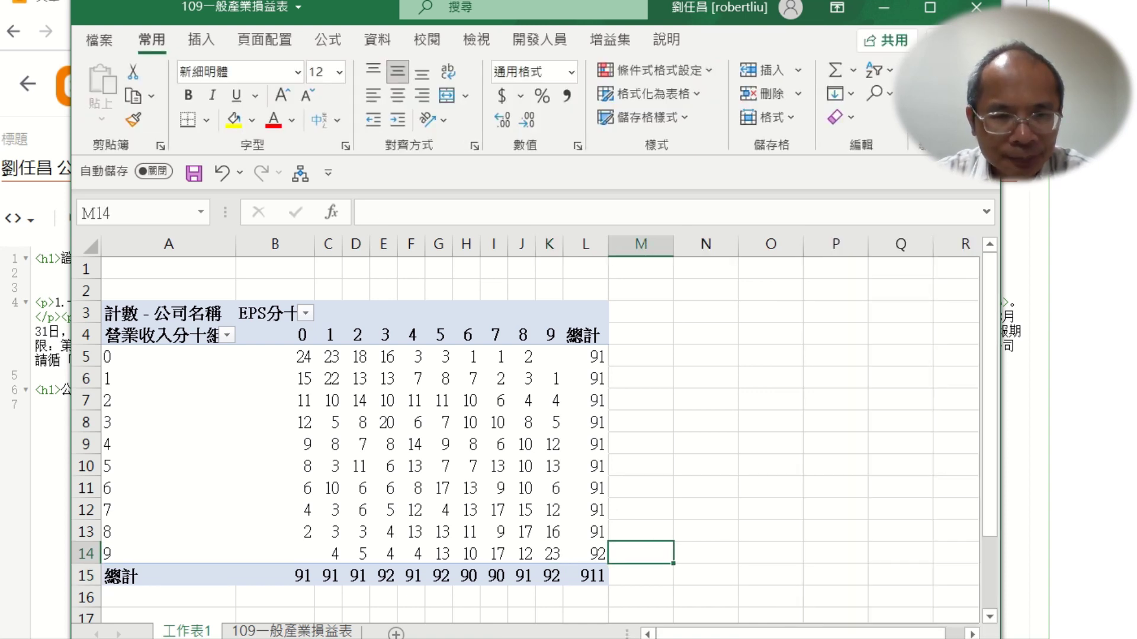
left_click(705, 553)
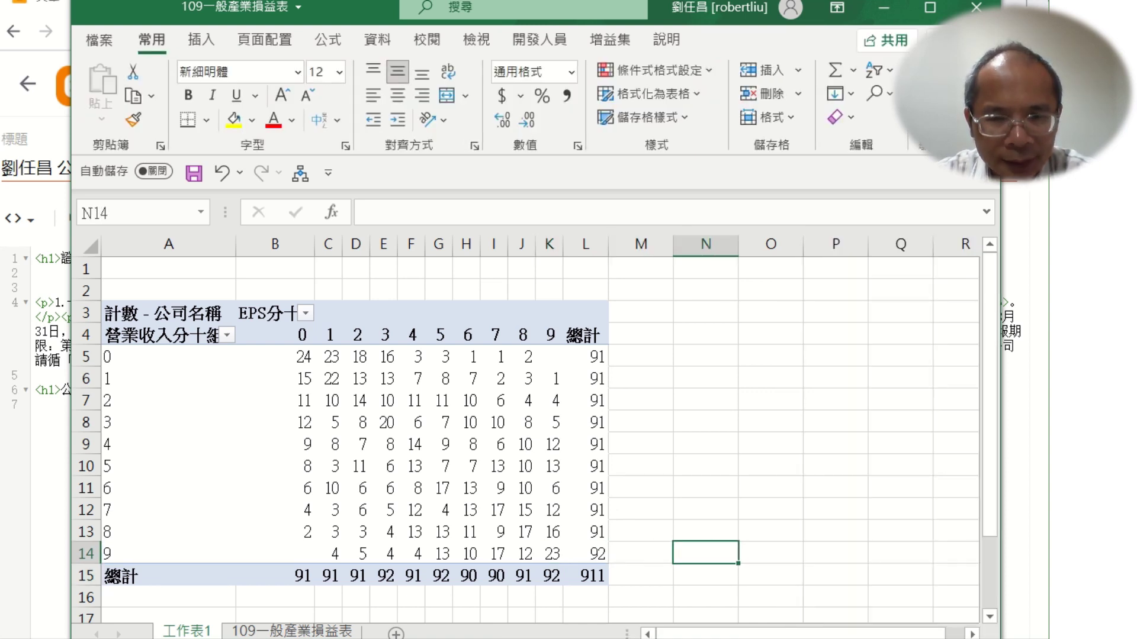
left_click(640, 553)
type("一")
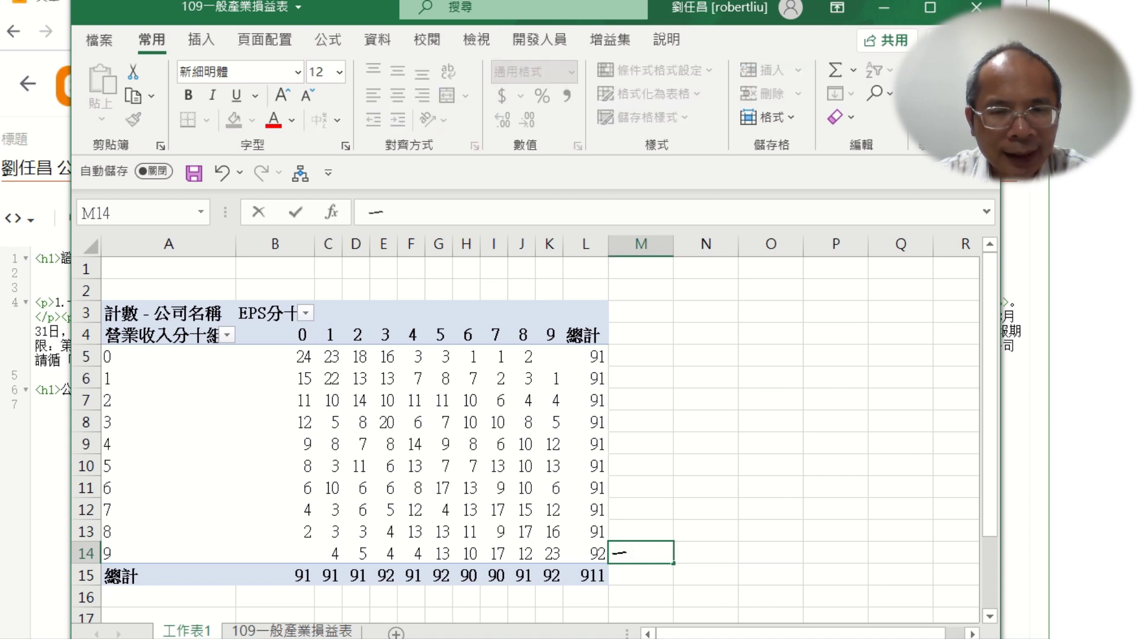
type("ㄥˊ一ㄝˋㄖㄡ")
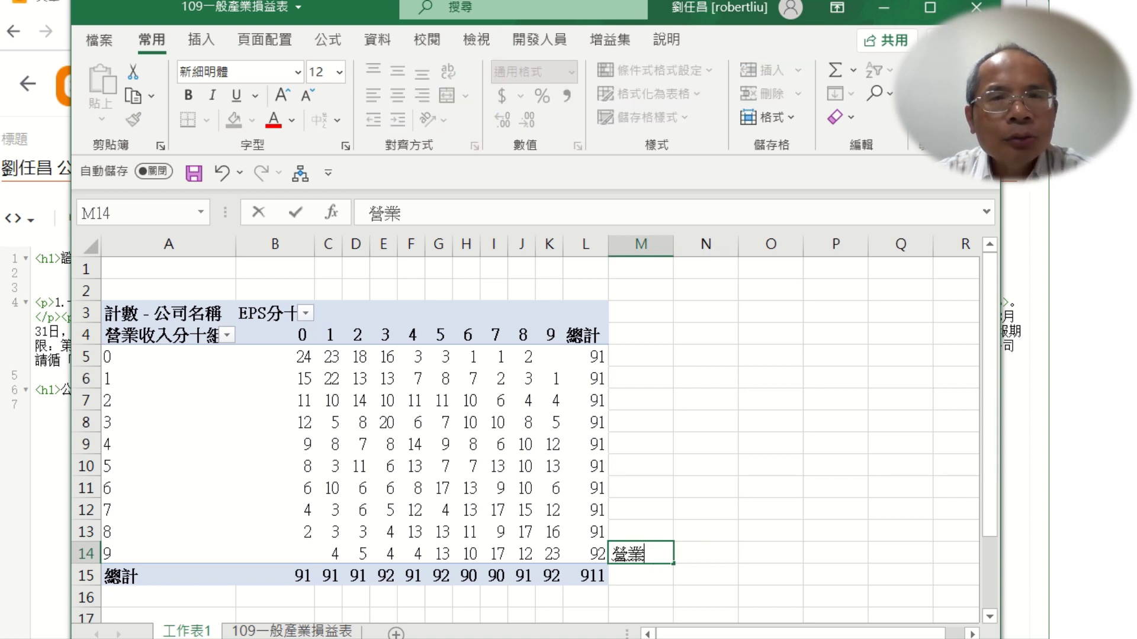
key("BackSpace")
key("BackSpace")
type("ㄕㄡ ㄖㄨˋㄗ")
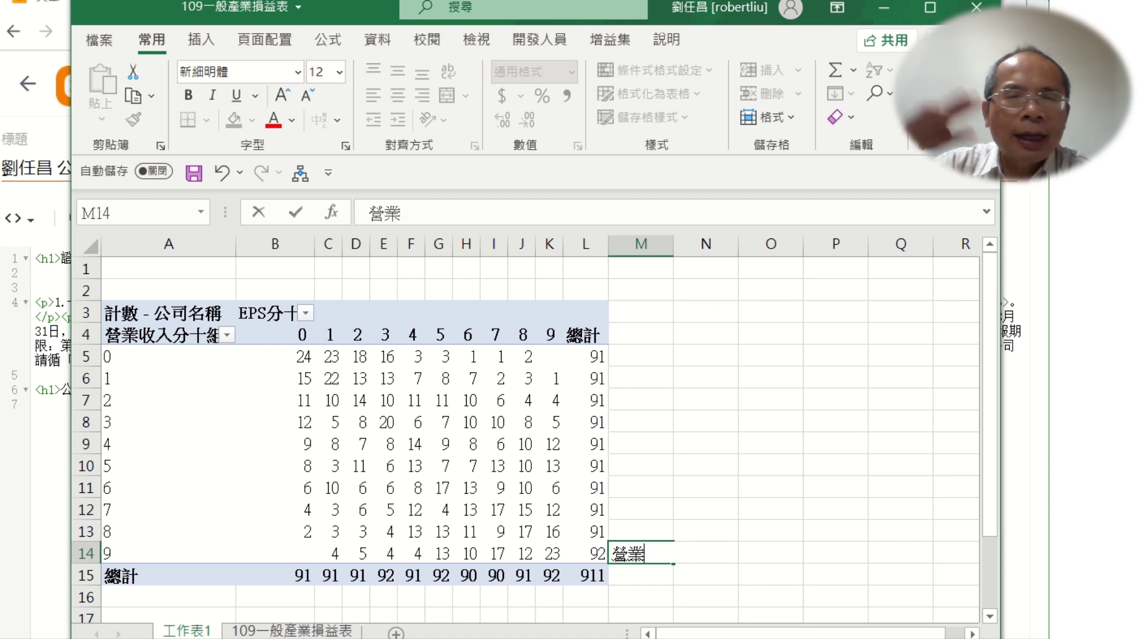
type("ㄨㄟˋ")
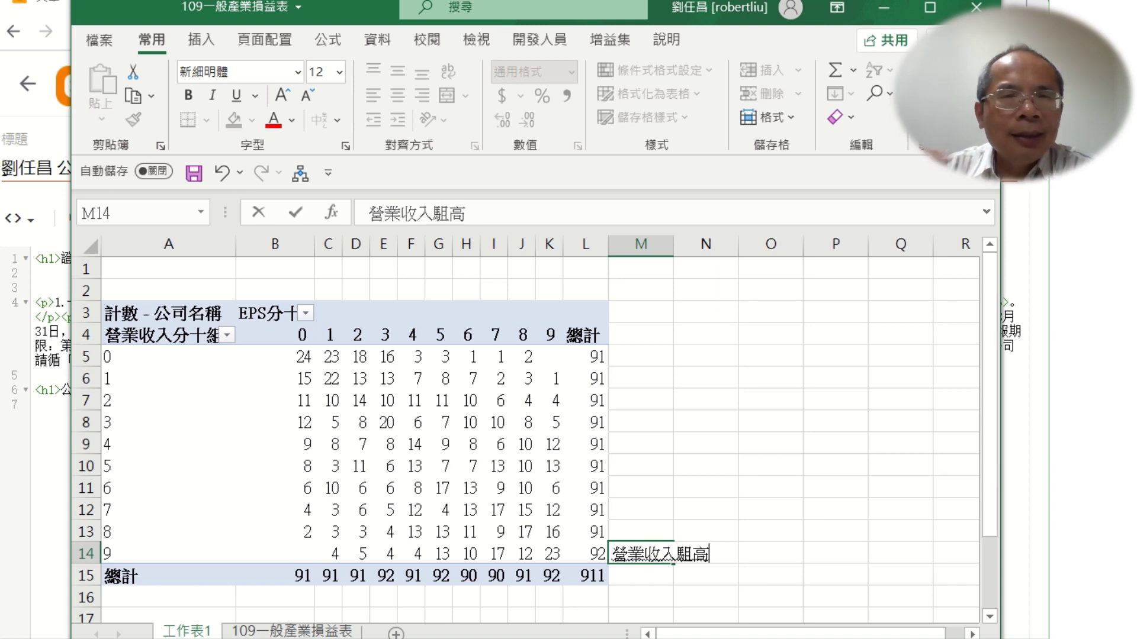
key("BackSpace")
key("BackSpace")
type("ㄗㄨㄟˋㄍㄠ")
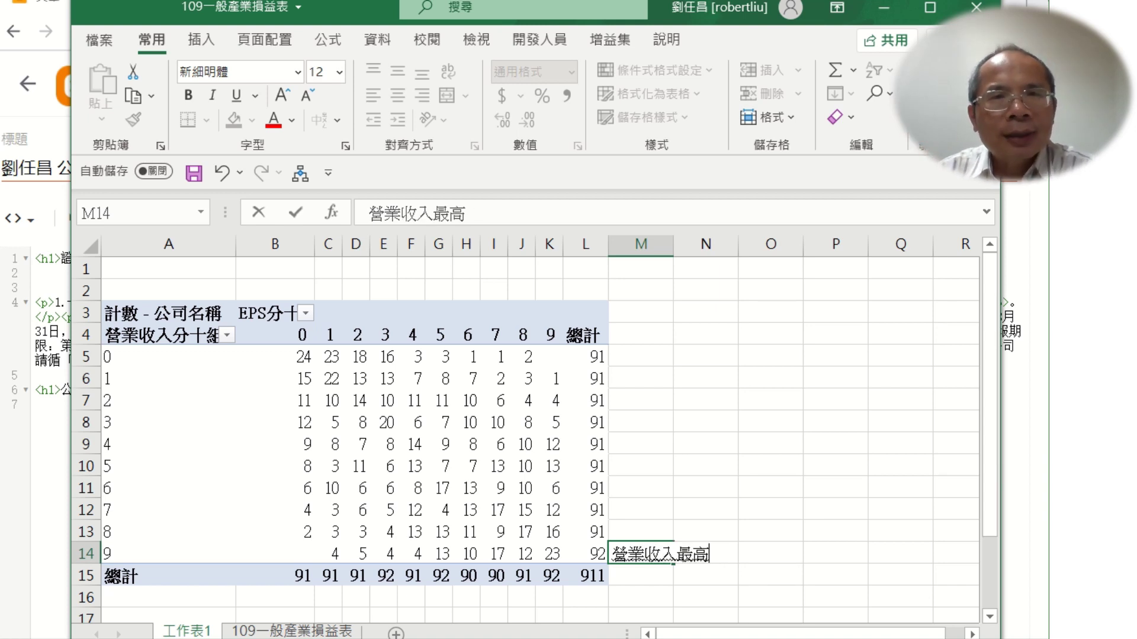
key("Return")
Step: Annotate the EPS group 9 column with the note EPS最高 in K16, directly below the grand total row
key("Return")
key("Down")
key("Left")
key("Left")
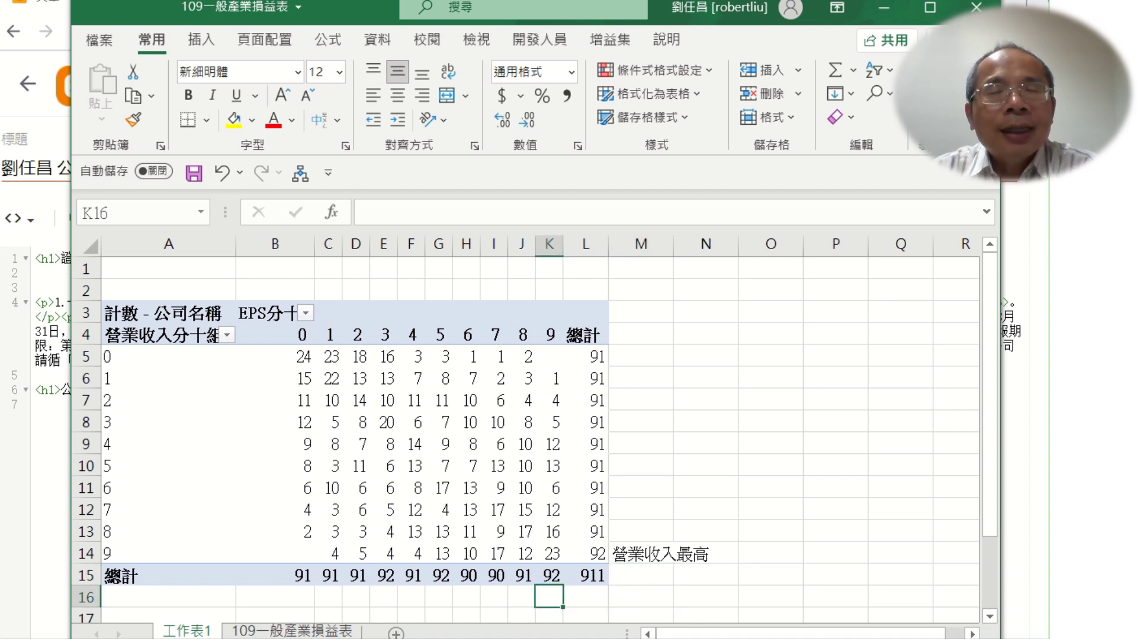
key("Down")
key("Down")
key("Up")
key("Up")
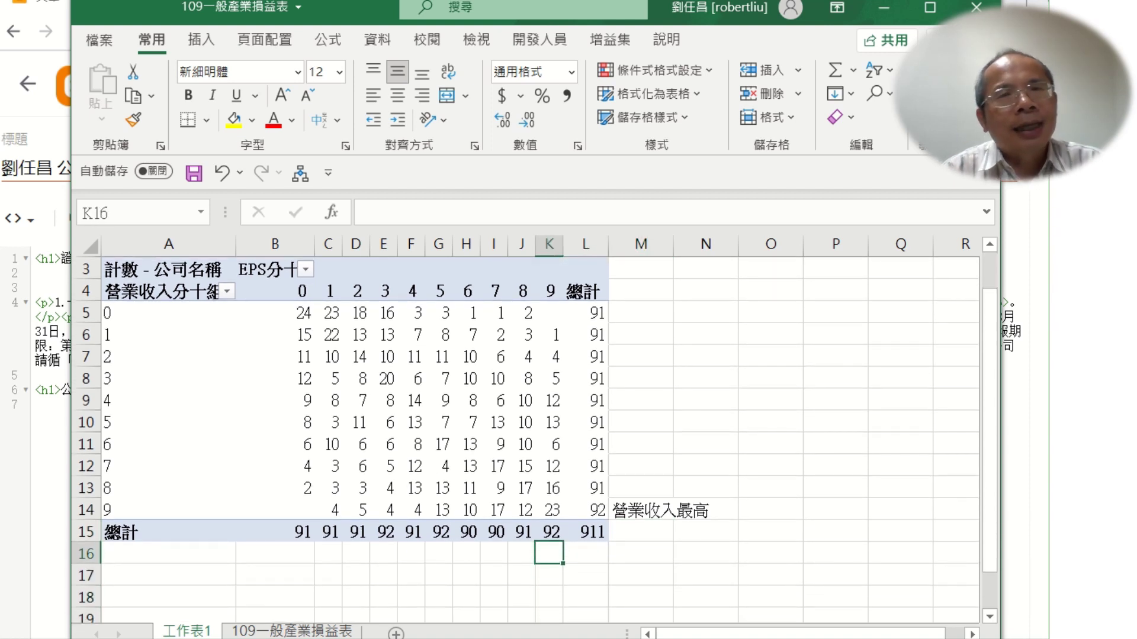
type("EP")
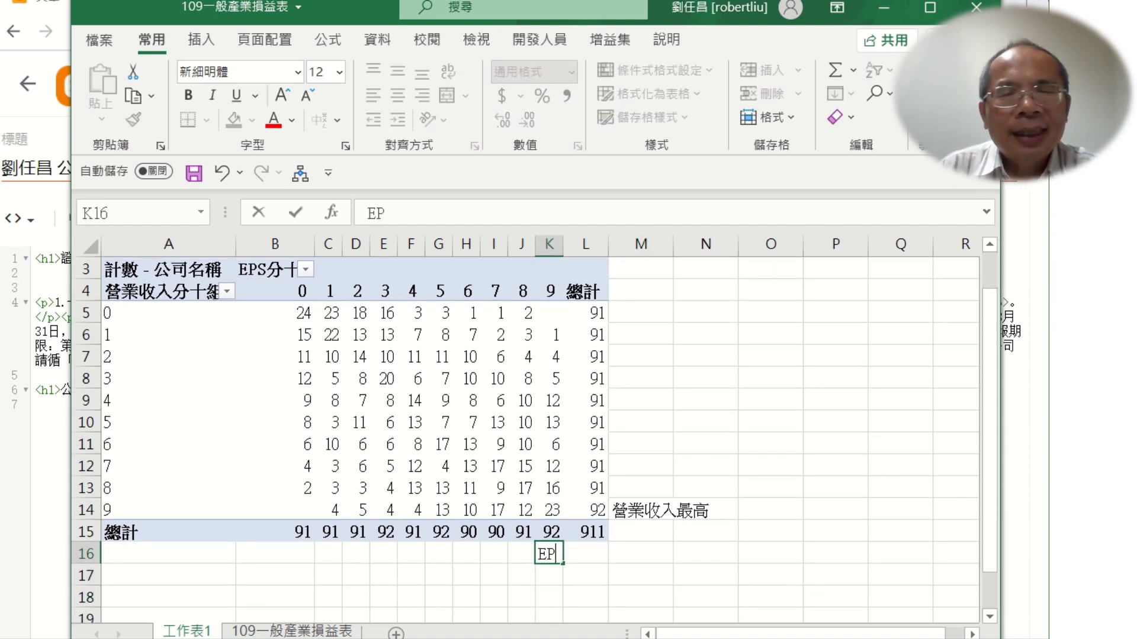
type("Sㄗㄨㄟˋㄍㄠ")
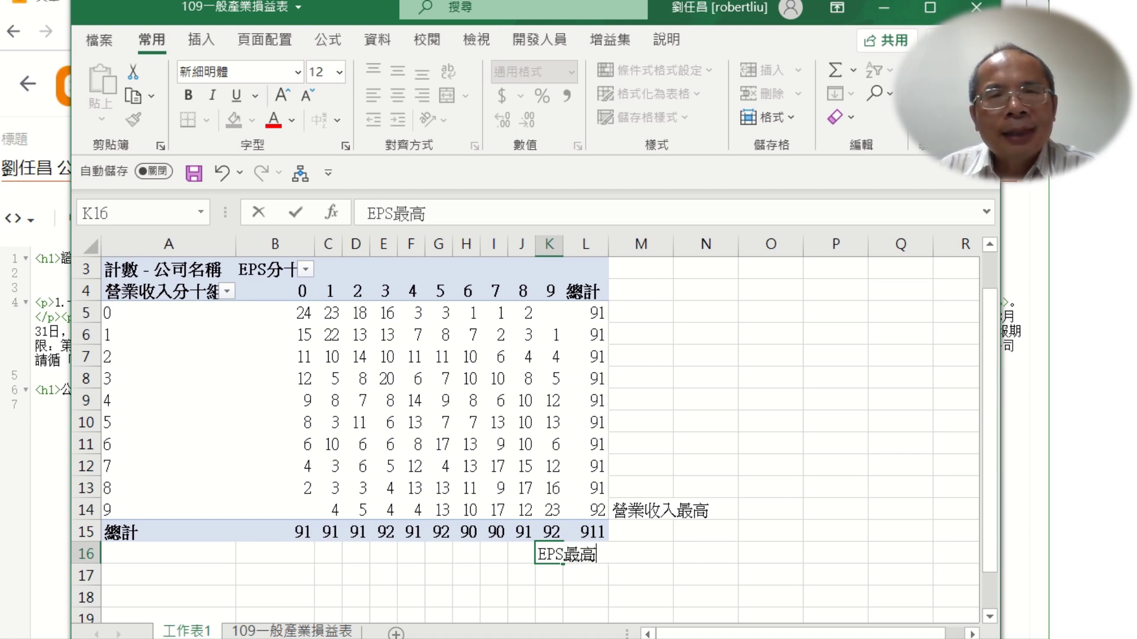
key("Return")
key("Return")
key("Up")
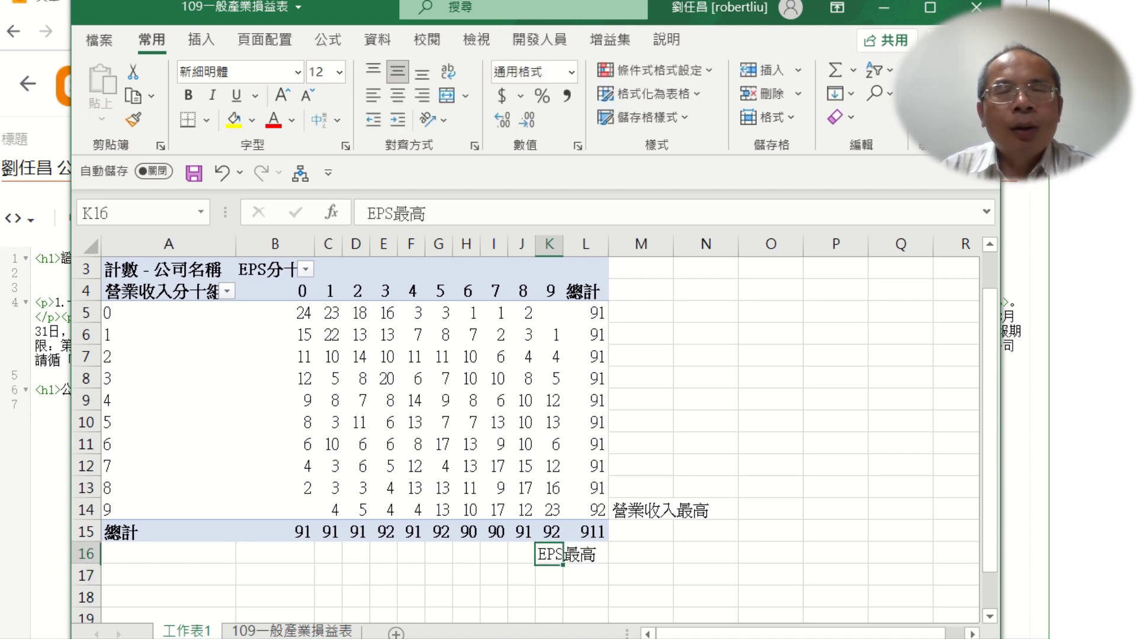
Step: Examine the company counts along the highest revenue row and up the low EPS group columns of the PivotTable
key("Up")
key("Up")
key("Left")
key("Left")
key("Left")
key("Left")
key("Left")
key("Left")
key("Left")
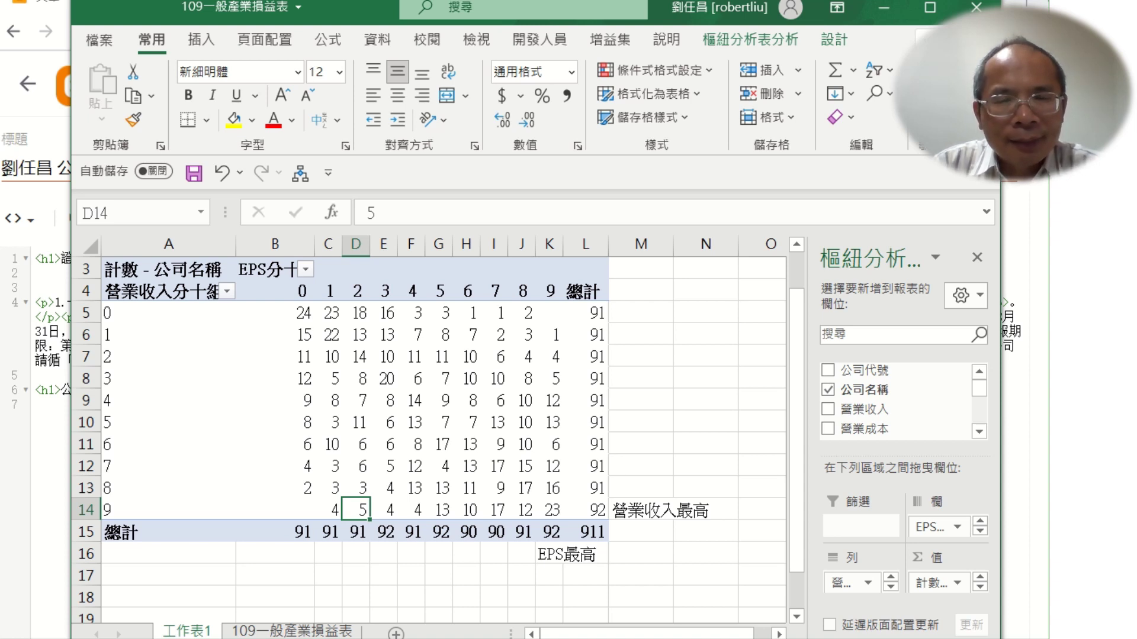
key("Up")
key("Up")
key("Up")
key("Up")
key("Up")
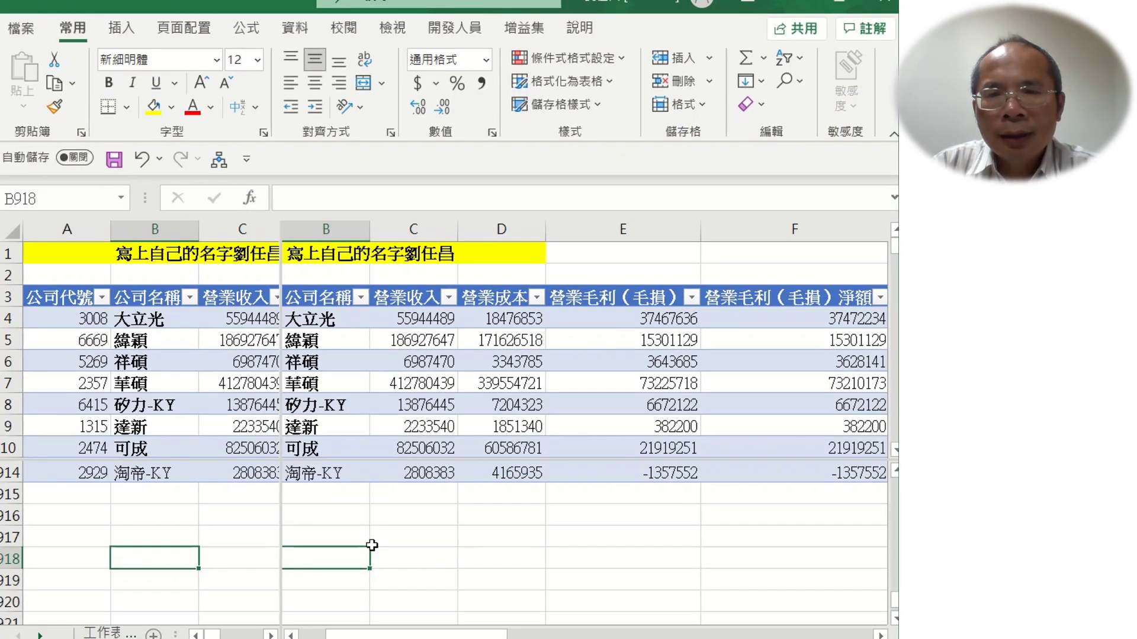
Step: Enter the headings Large, Match and Index in C916:E916 below the company table on the 109一般產業損益表 sheet
left_click(103, 633)
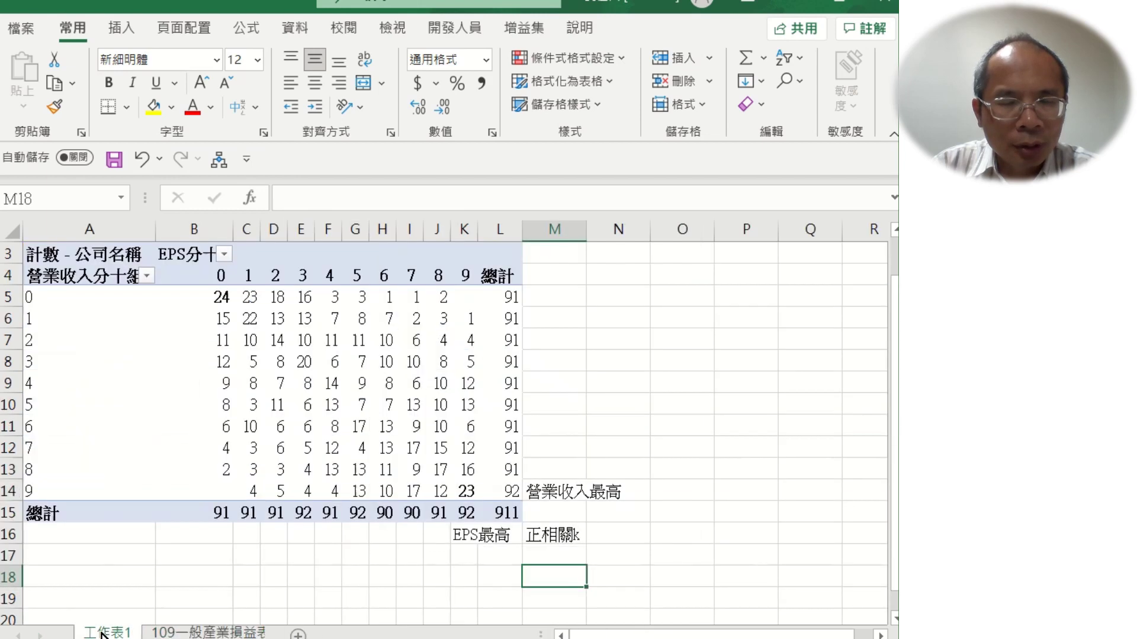
left_click(201, 634)
left_click(407, 556)
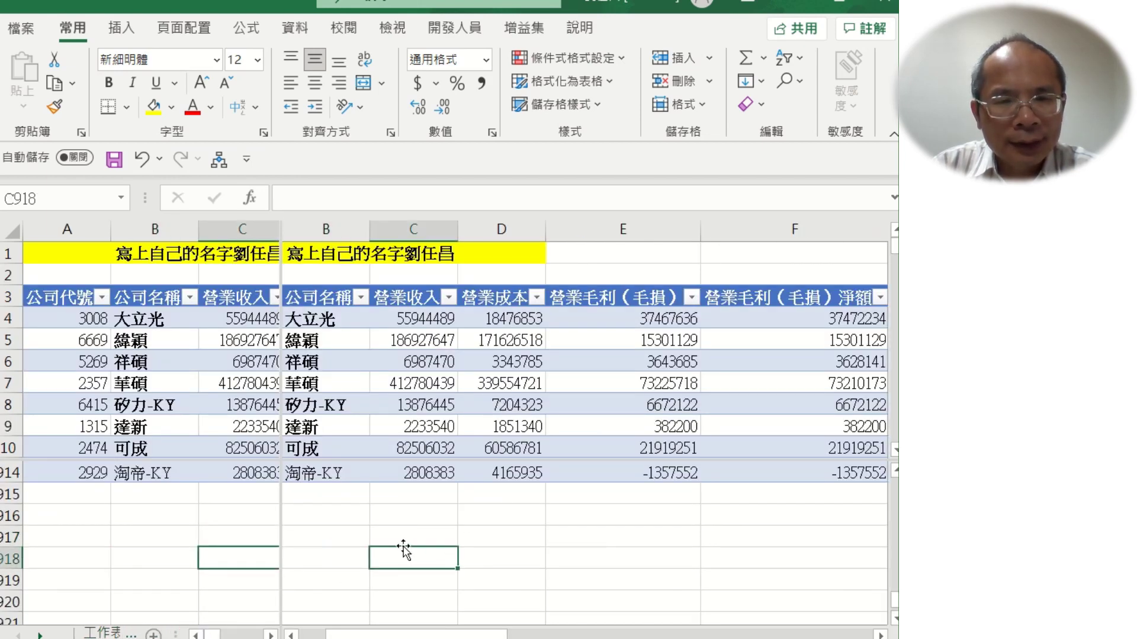
left_click(350, 522)
left_click(426, 517)
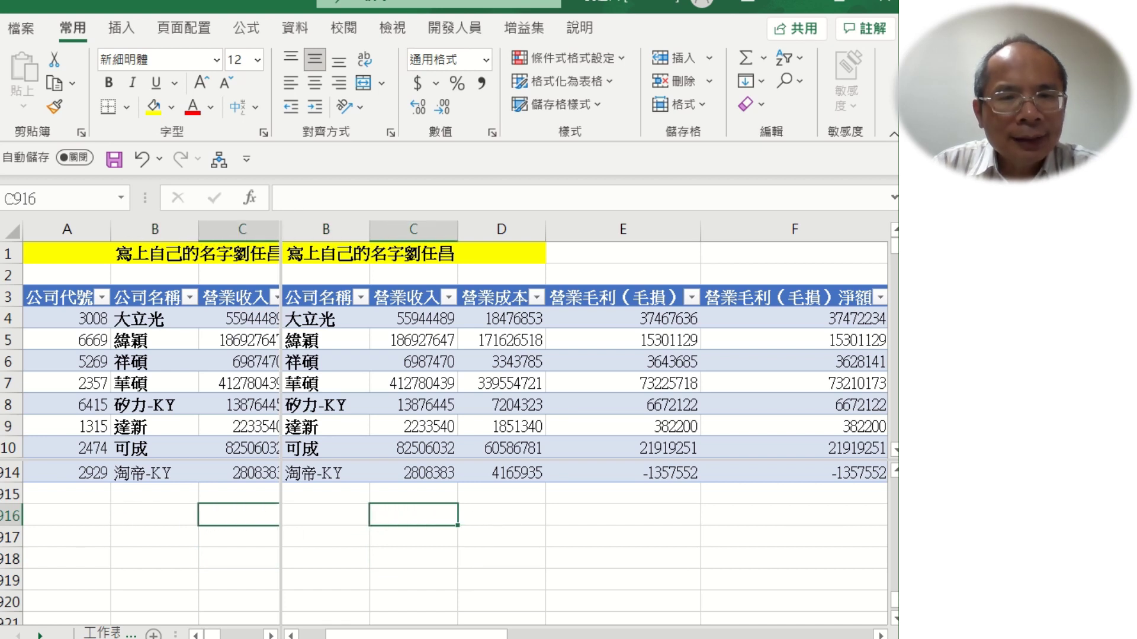
type("L")
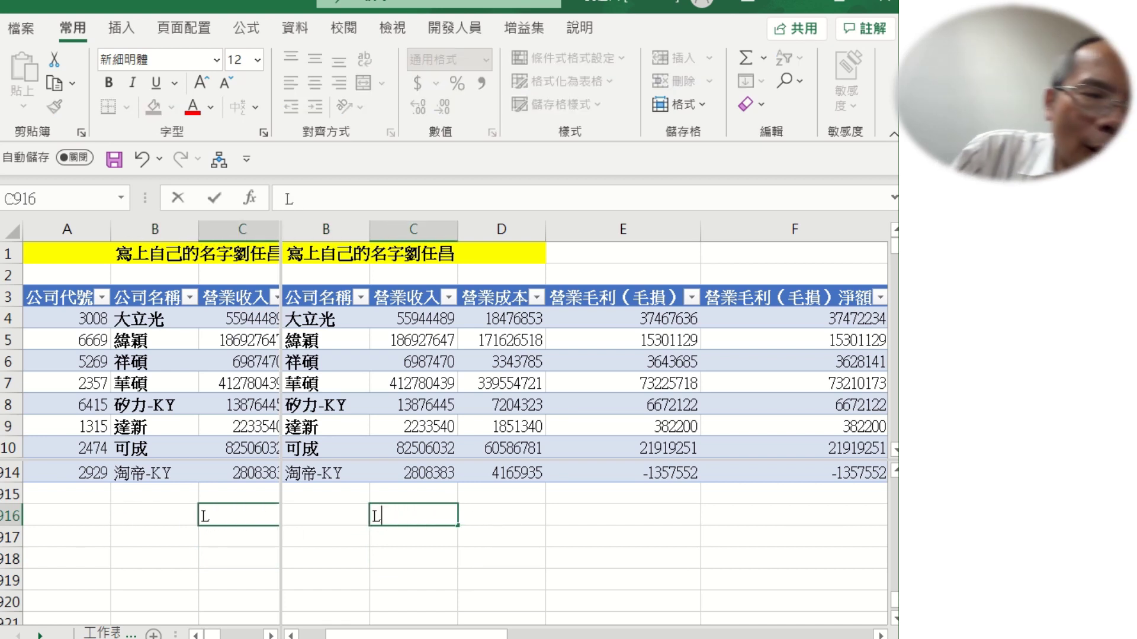
type("arge")
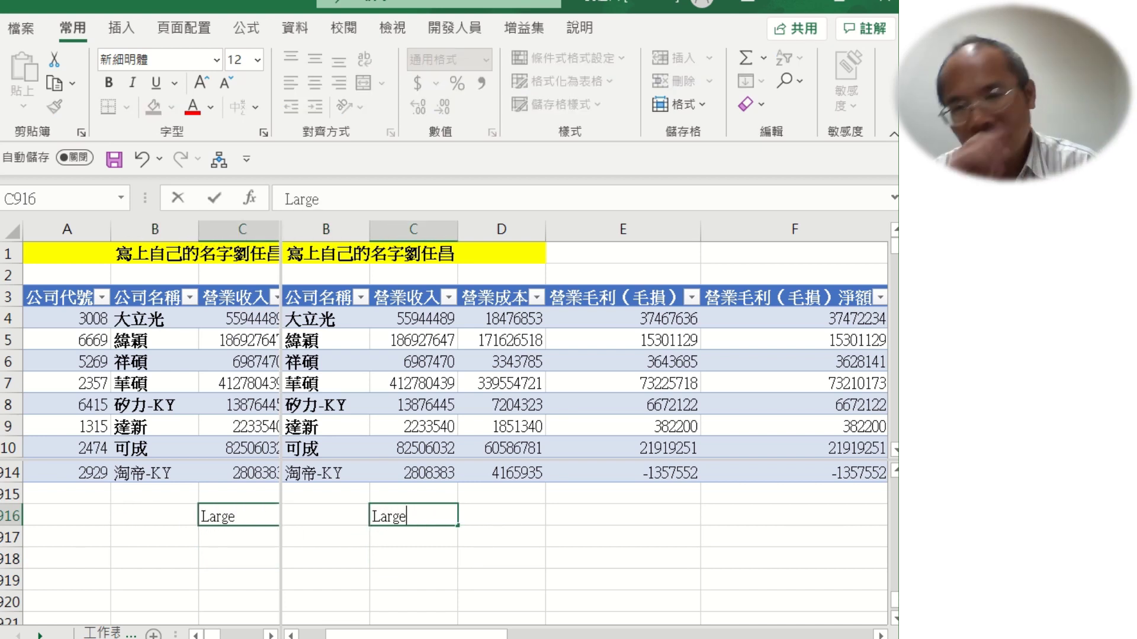
key("Tab")
type("Match")
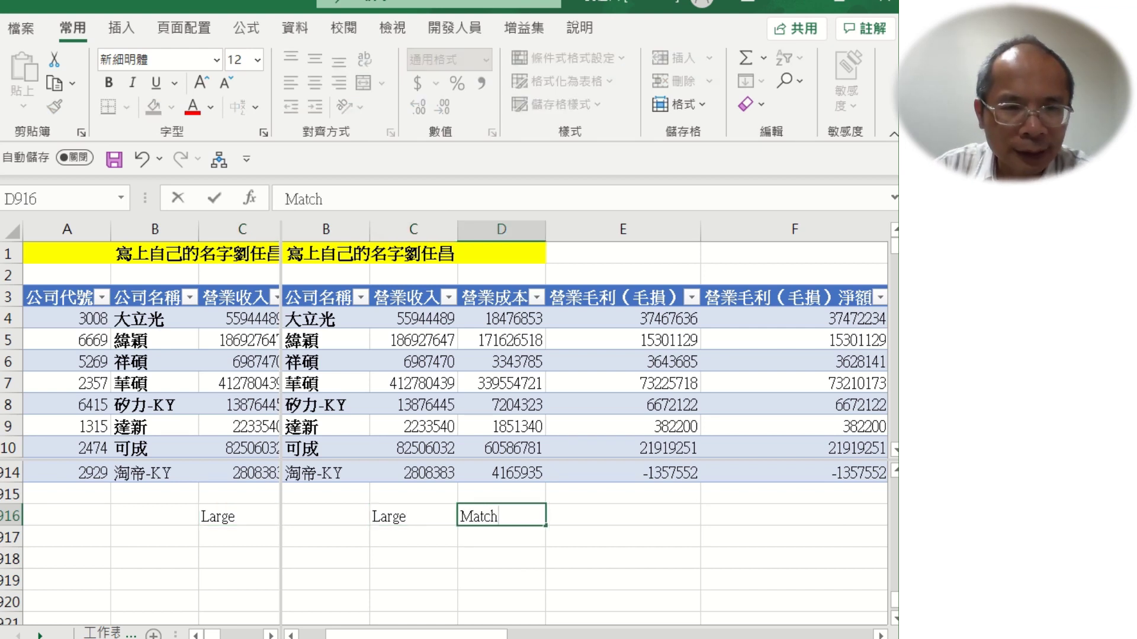
key("Tab")
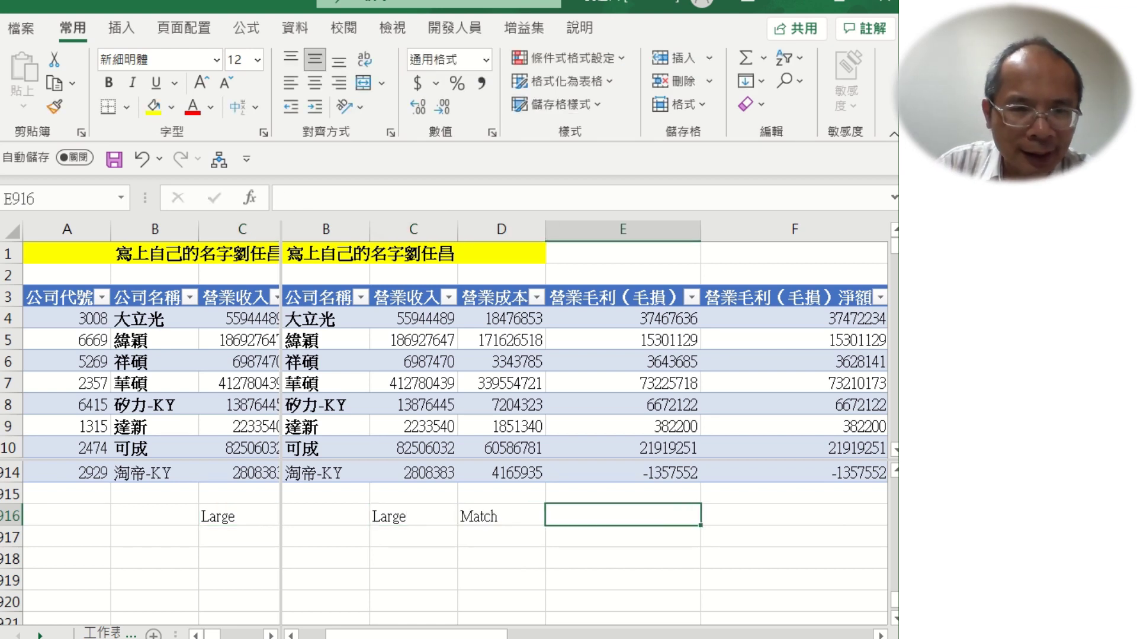
type("Index")
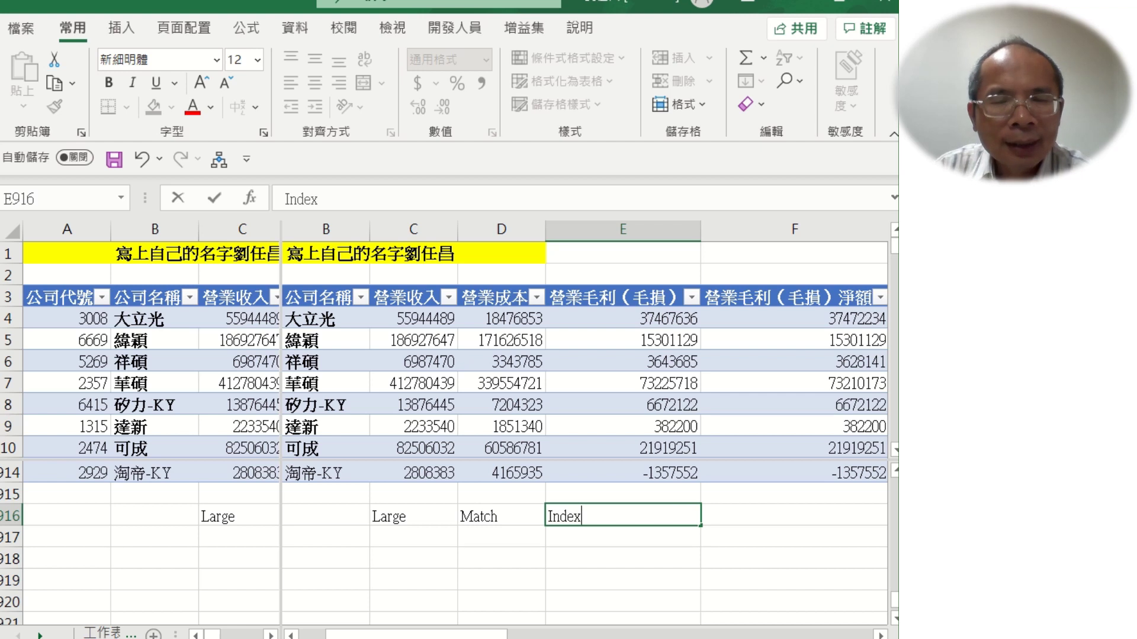
key("Return")
Step: Label B916 as 函數 and enter the ranks 1, 2 and 3 below it in B917:B919
key("Left")
key("Left")
key("Left")
key("Up")
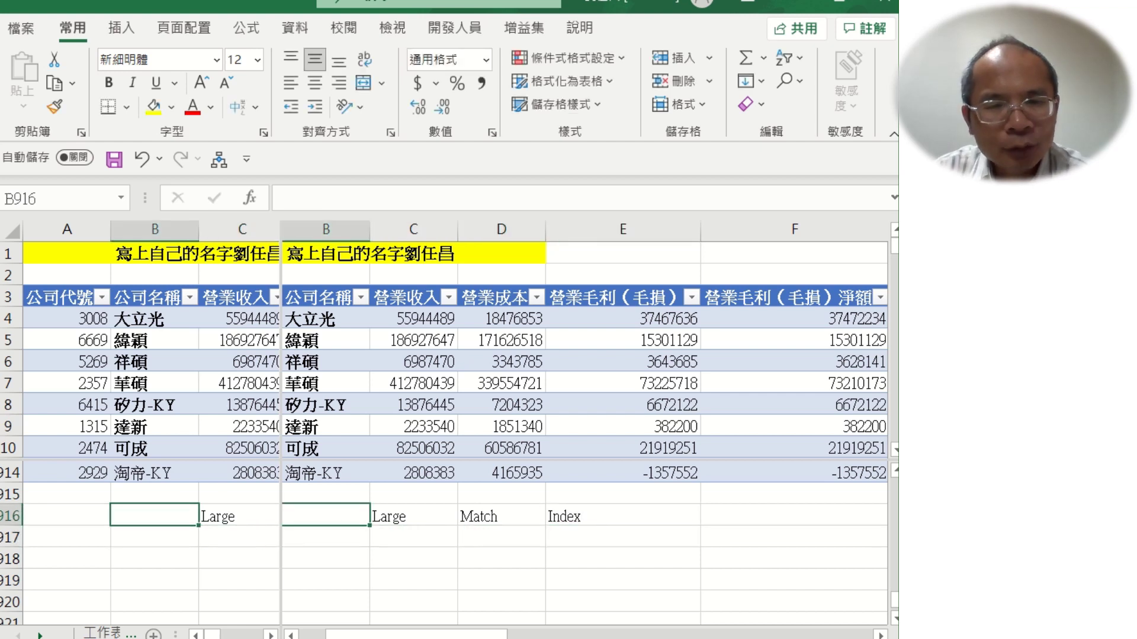
type("c")
key("BackSpace")
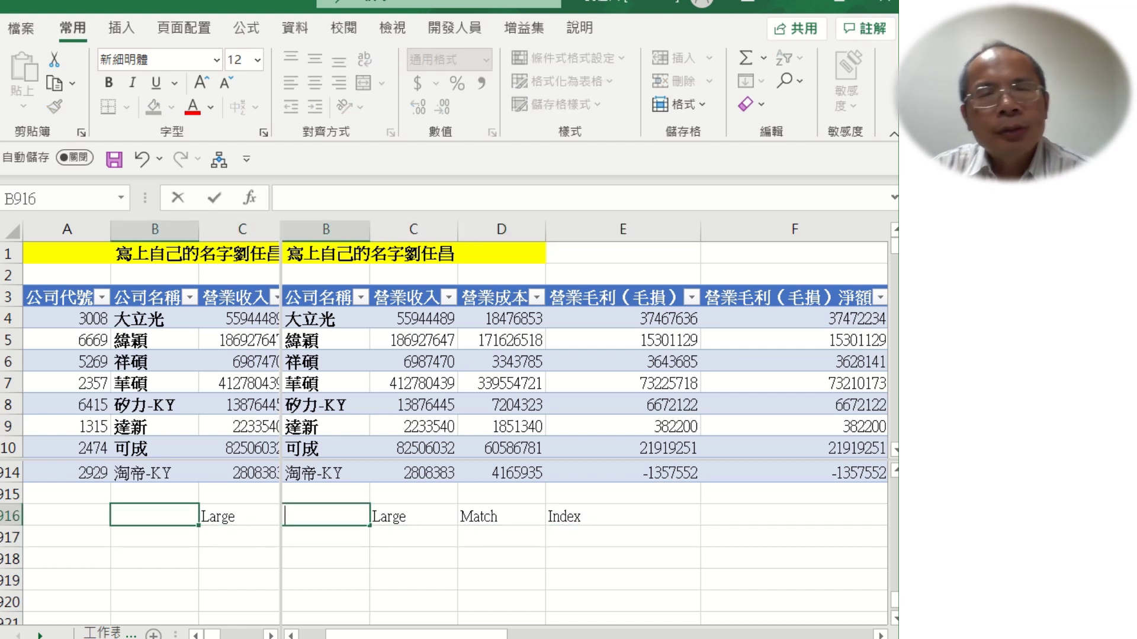
type("函數")
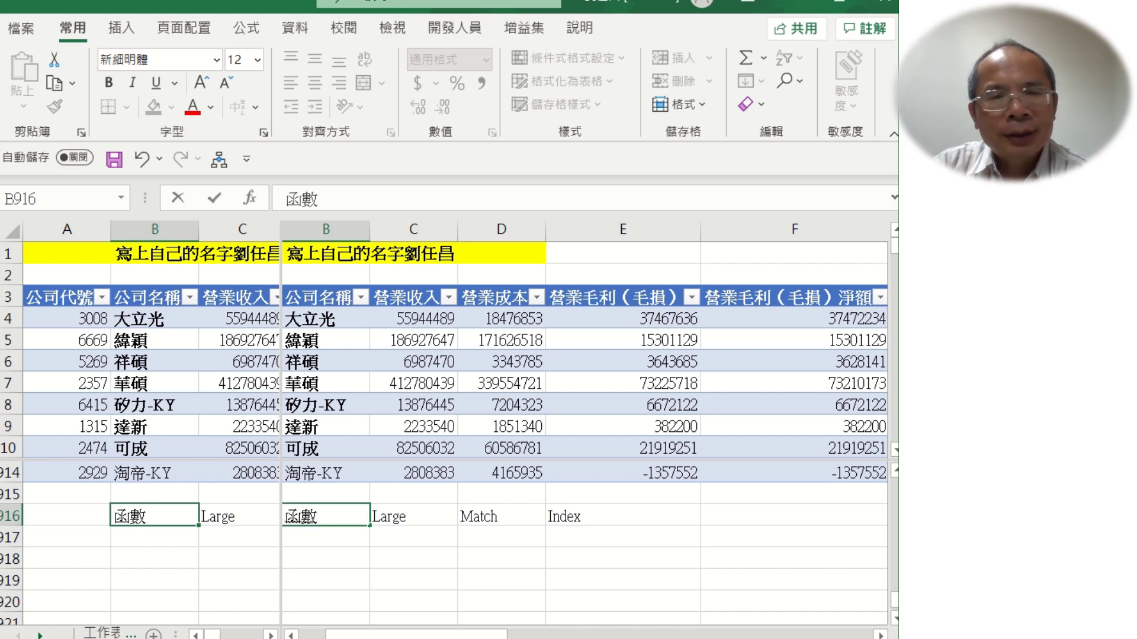
key("Return")
type("1")
key("Return")
type("2")
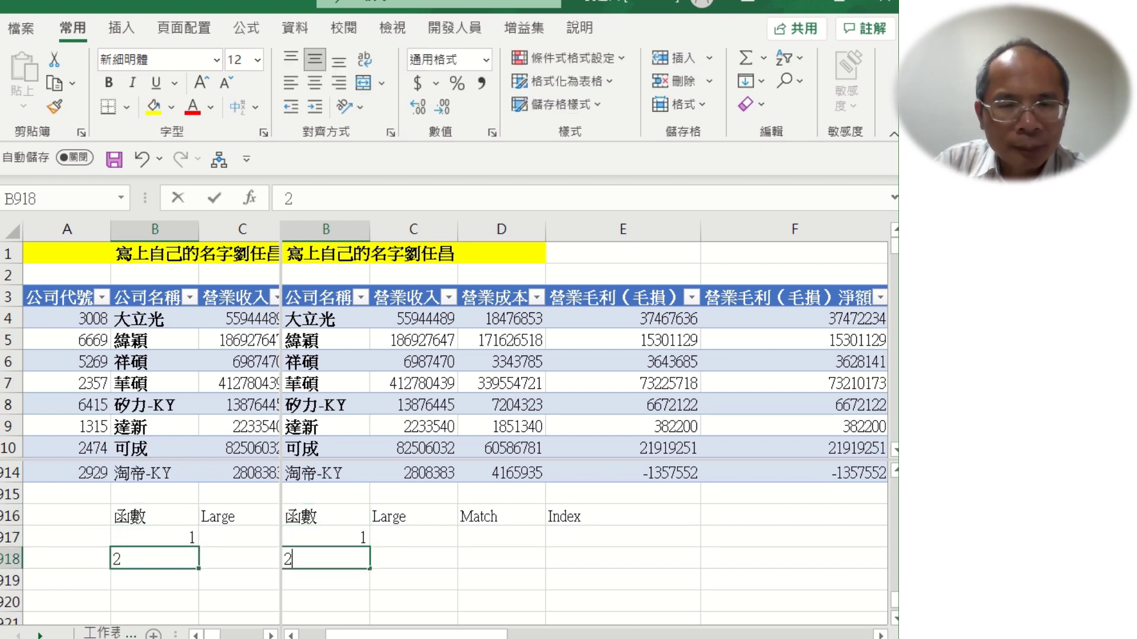
key("Return")
type("3")
key("Tab")
Step: Enter =LARGE(表格1[營業收入],B917) in C917 to return the revenue at the rank given in B917
left_click(413, 537)
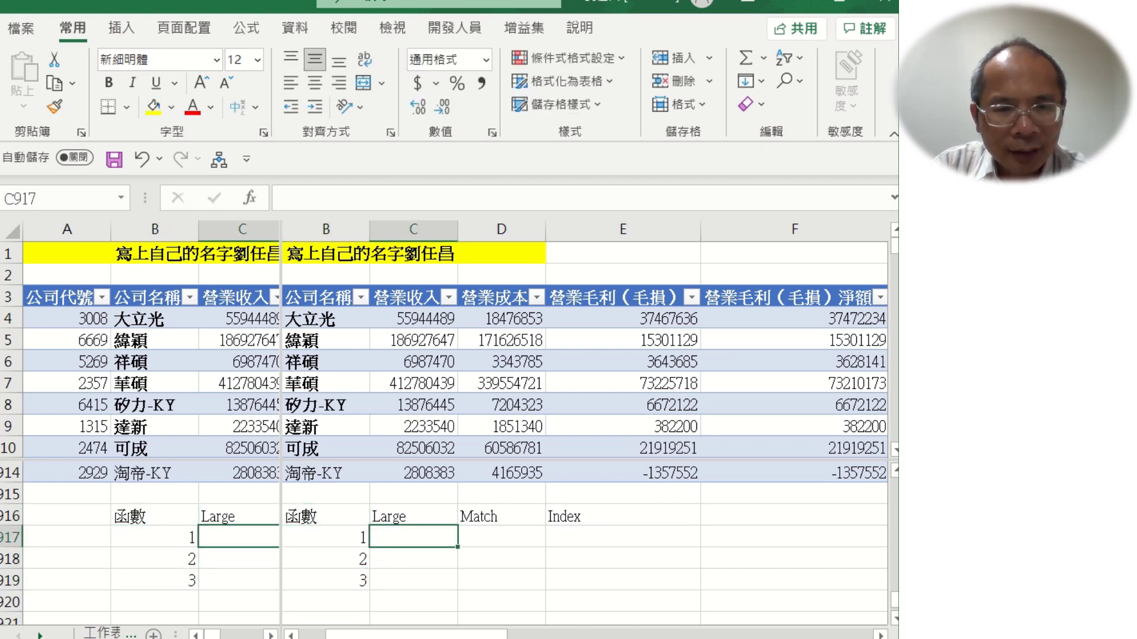
type("=")
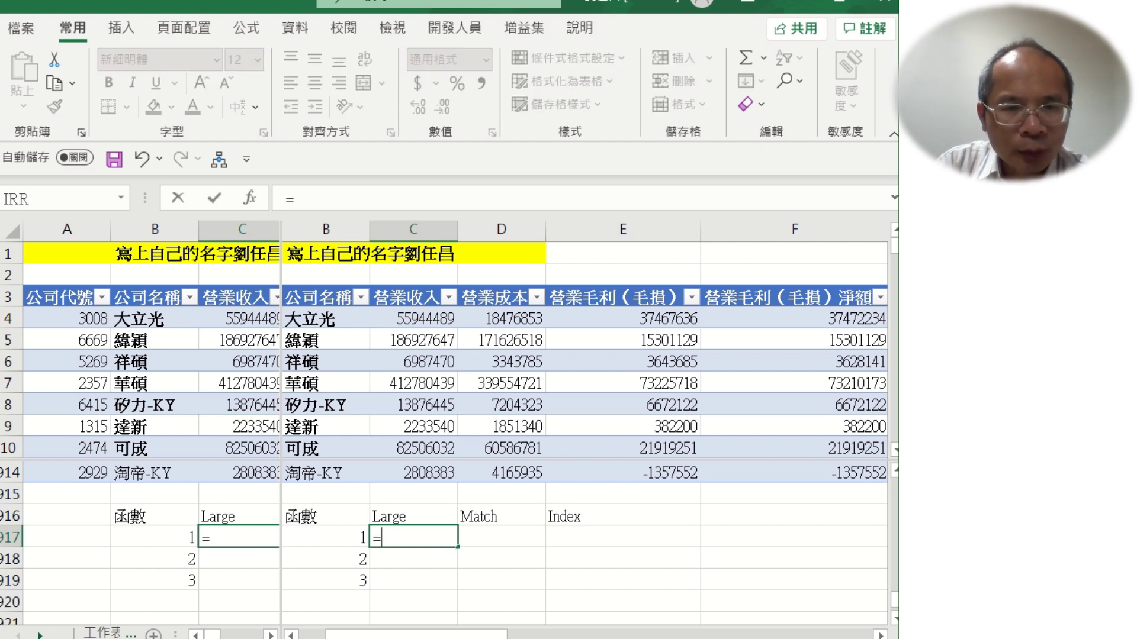
type("ㄇㄠ")
key("BackSpace")
key("BackSpace")
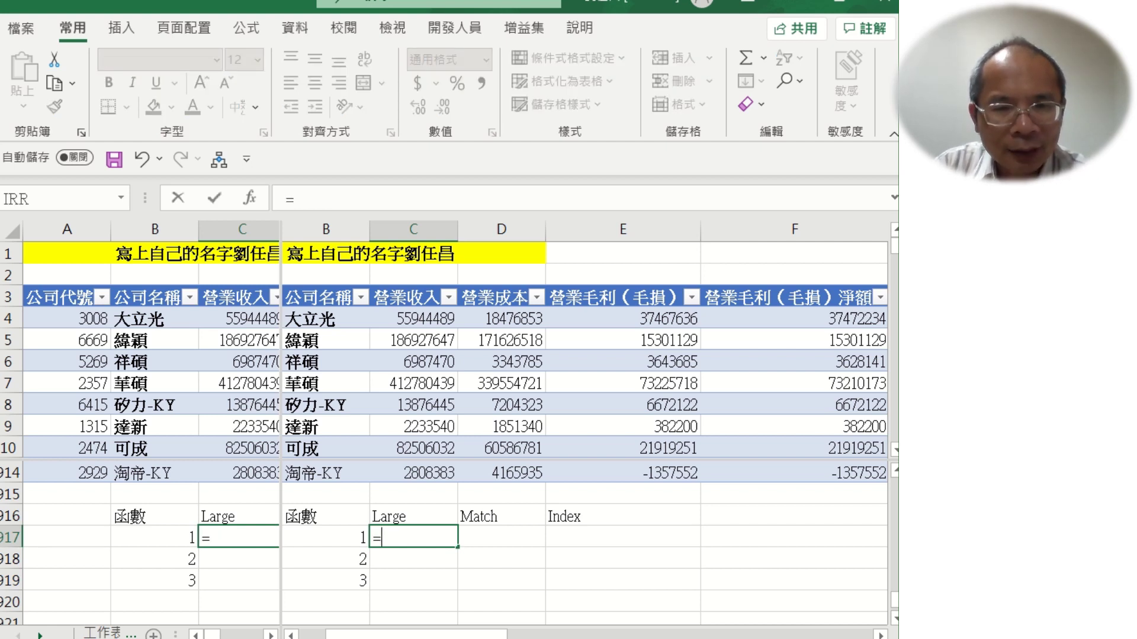
type("large")
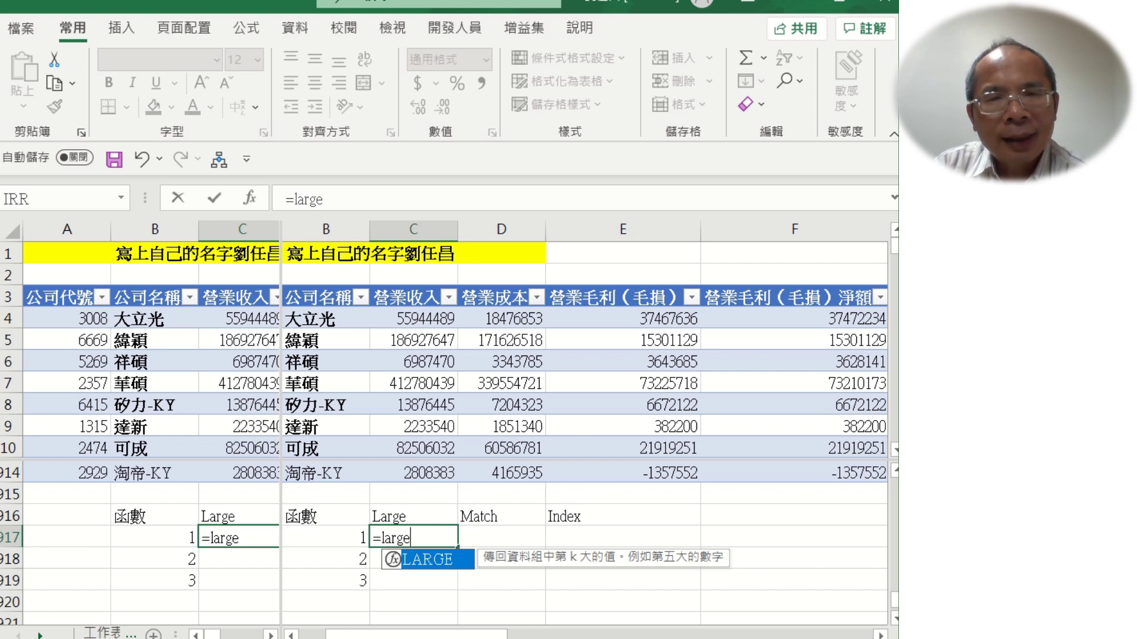
type("(")
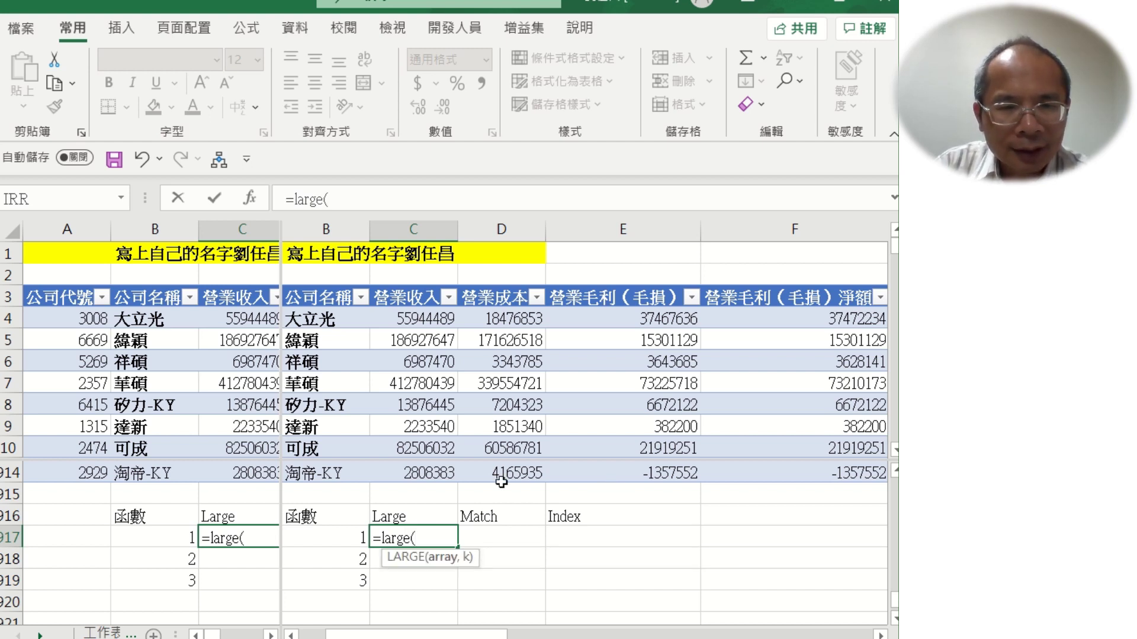
left_click(433, 318)
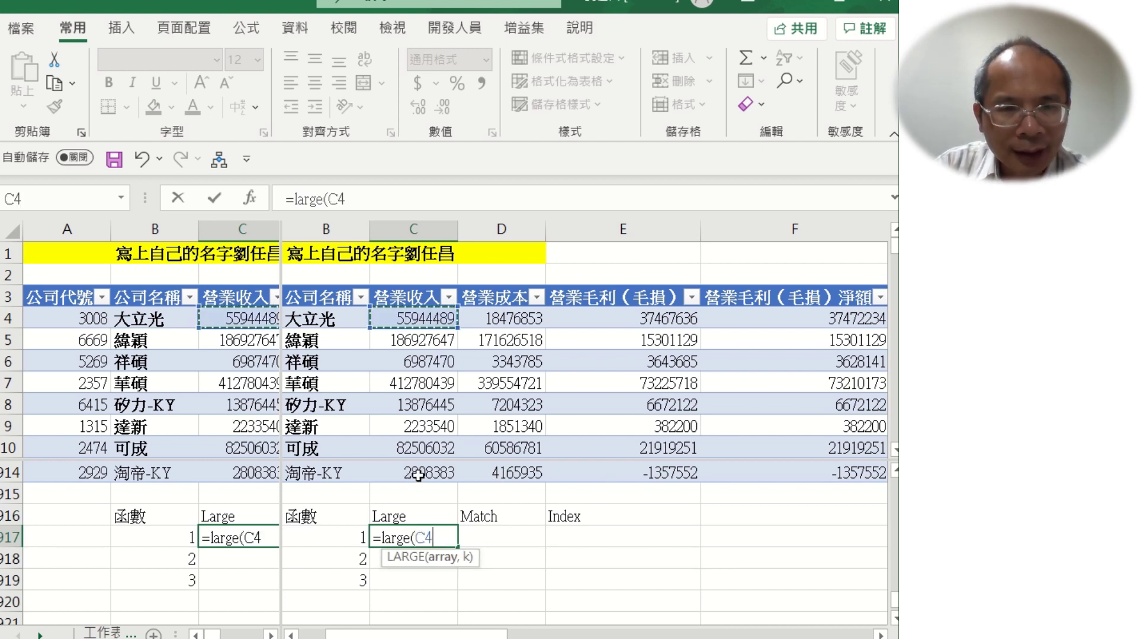
left_click_drag(418, 475, 438, 475)
type(",")
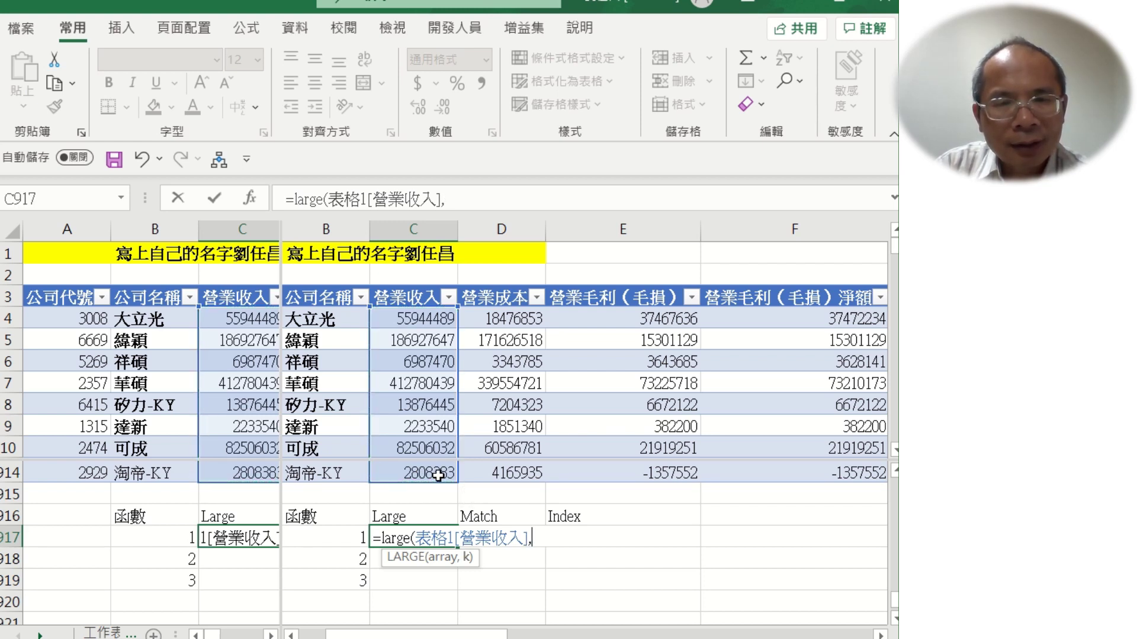
left_click(355, 535)
key("ctrl+Return")
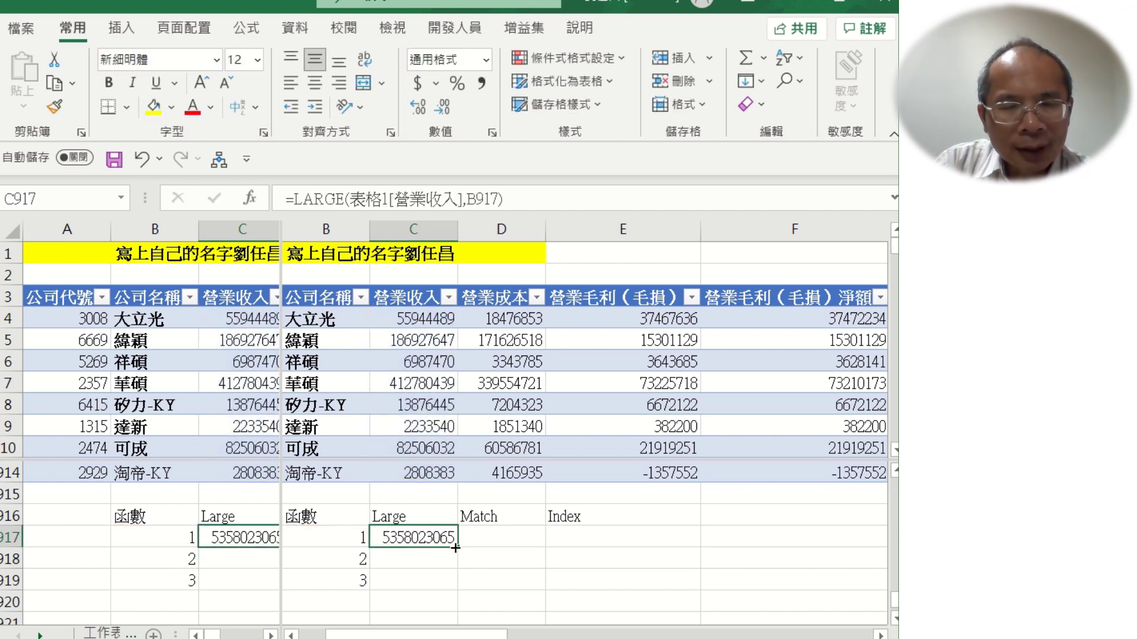
Step: Fill the LARGE formula down from C917 to C919 and enter =MATCH(表格1[營業收入],C917) in D917
left_click_drag(457, 547, 477, 580)
left_click(502, 536)
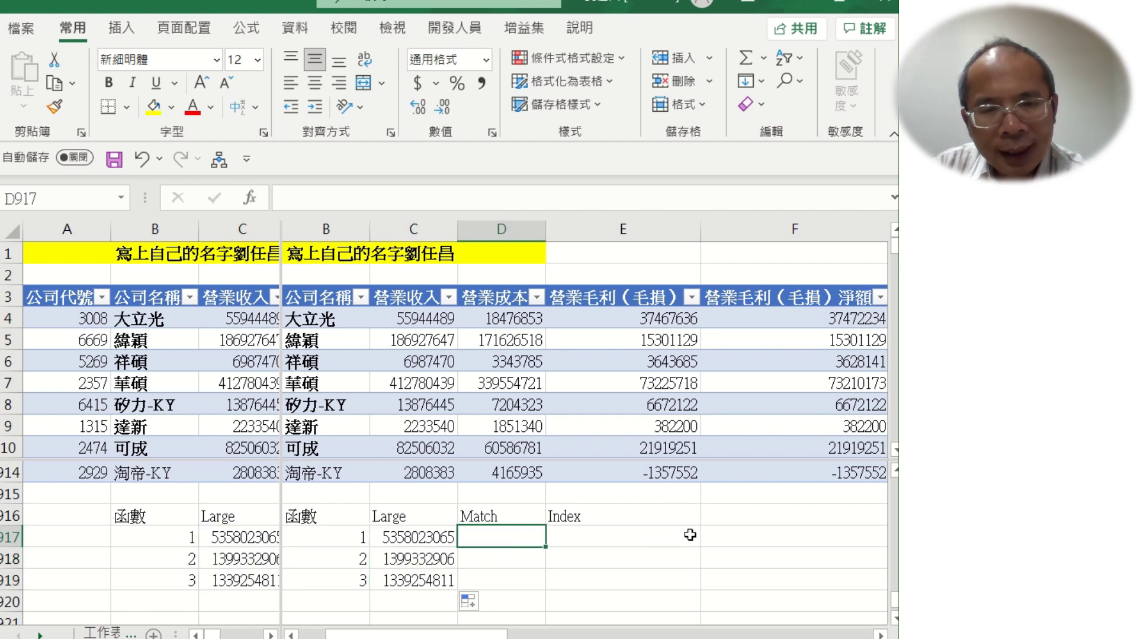
type("=")
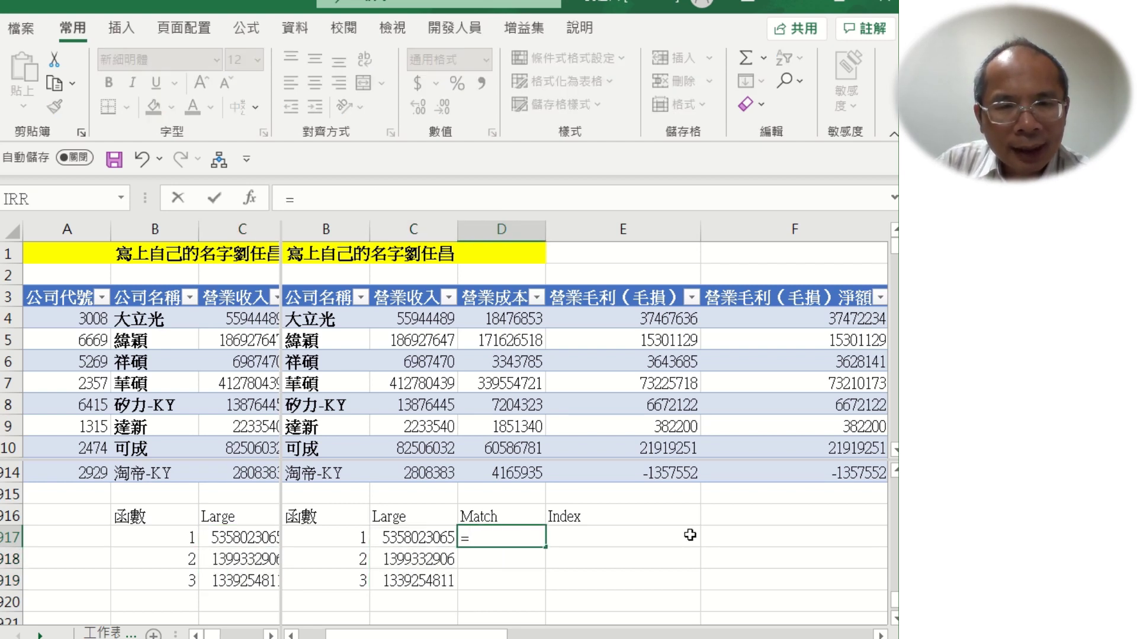
type("match")
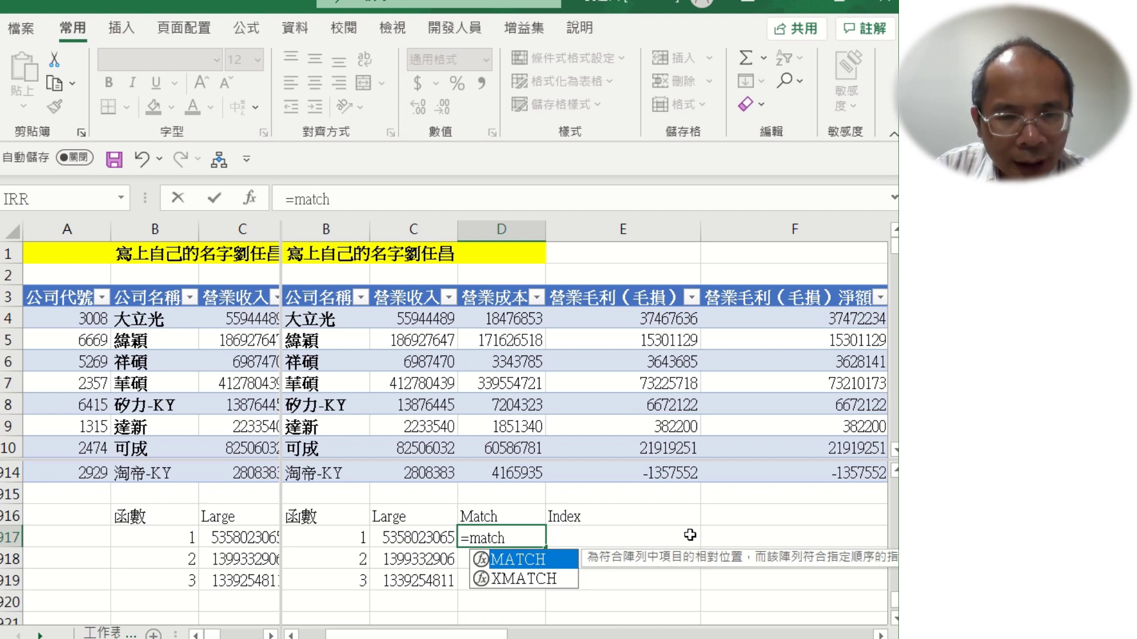
type("(")
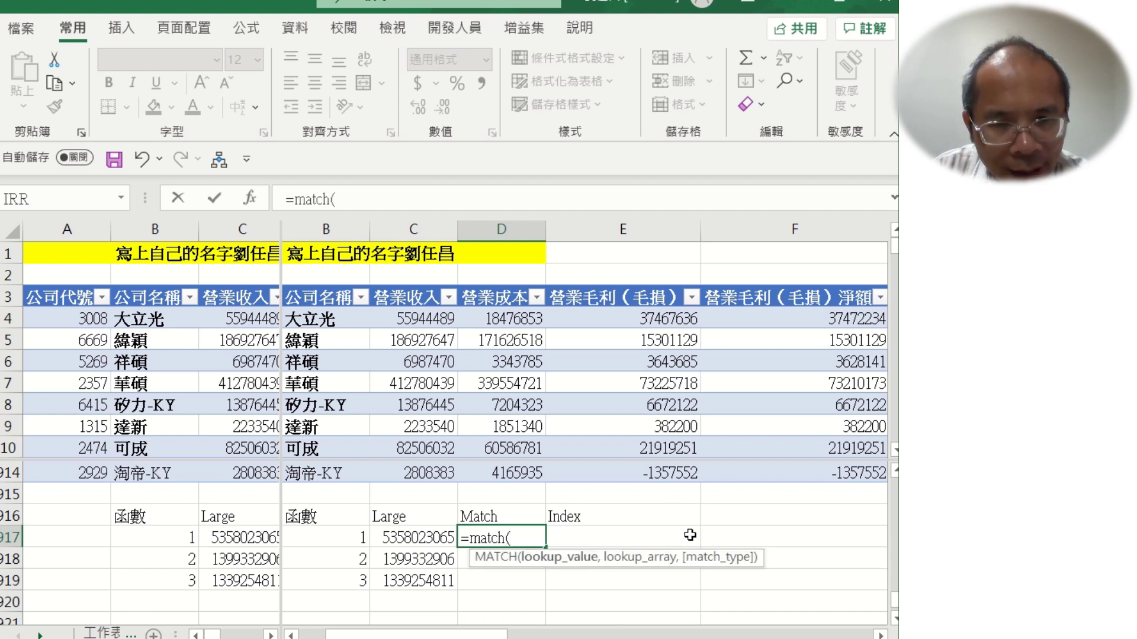
left_click(444, 472)
left_click_drag(415, 320, 414, 474)
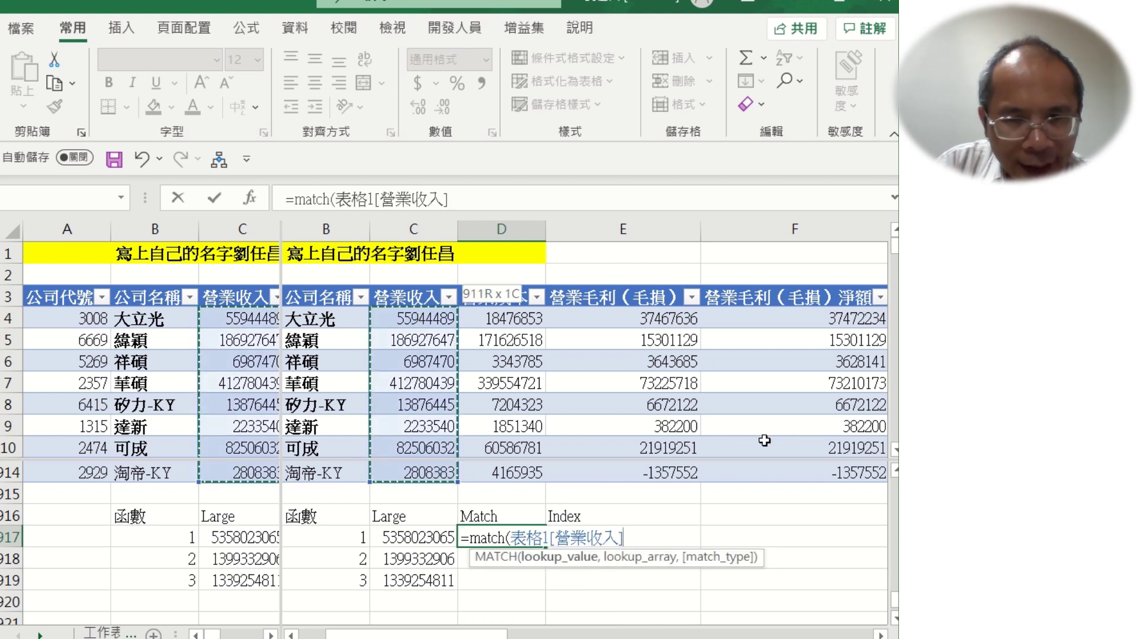
type(",")
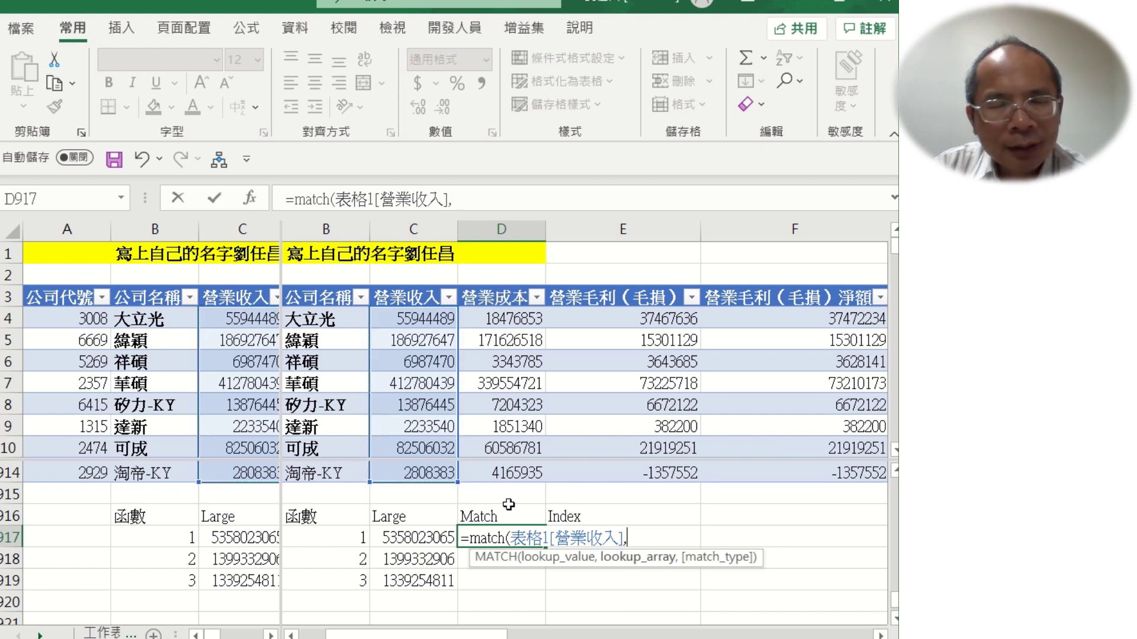
left_click(426, 539)
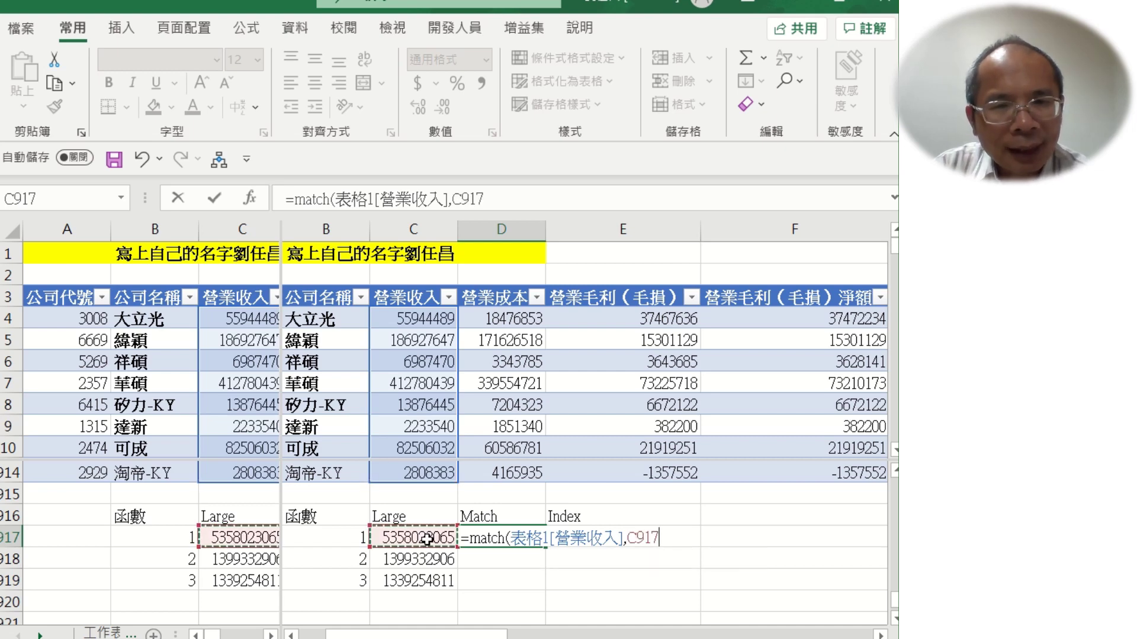
key("Return")
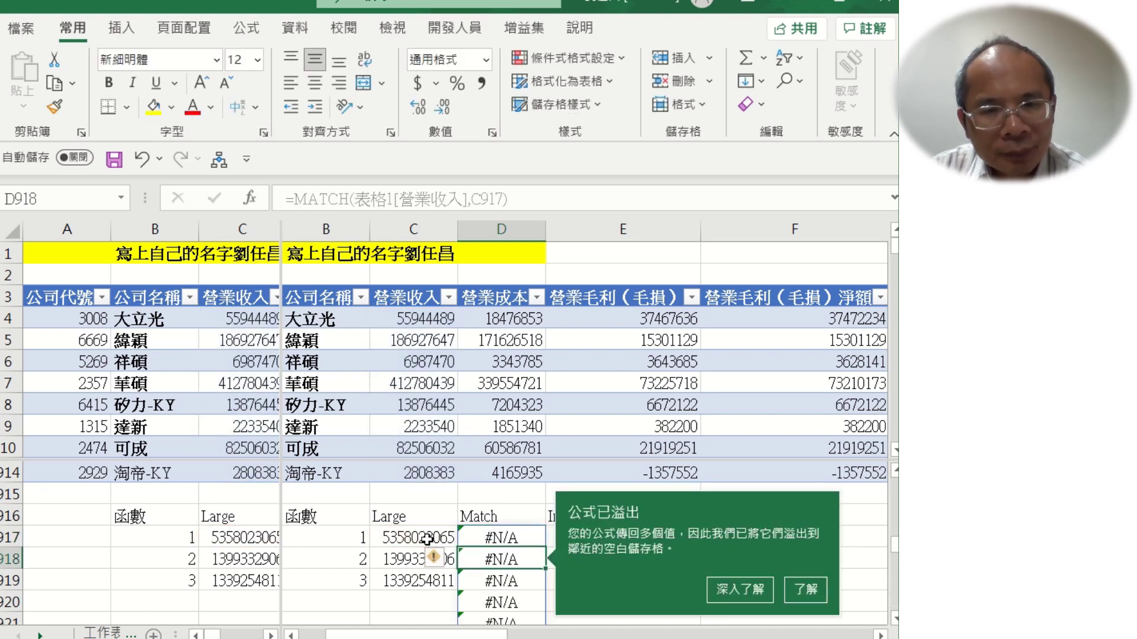
Step: Replace the arguments of the MATCH formula in D917 so that it reads =MATCH(C917,表格1[營業收入])
left_click(508, 535)
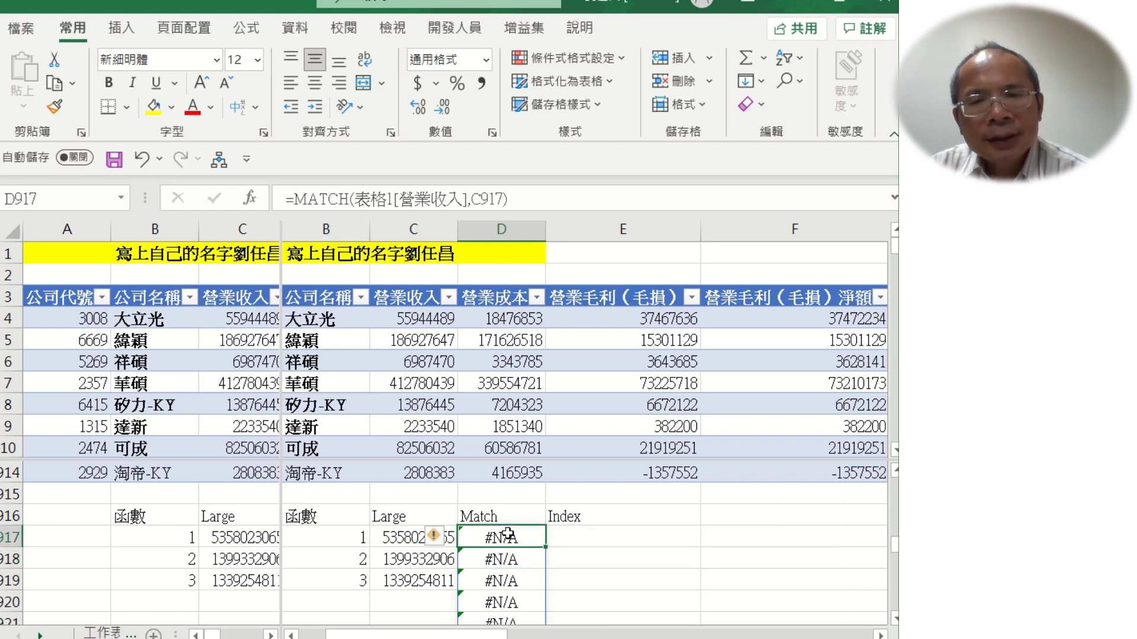
left_click(548, 201)
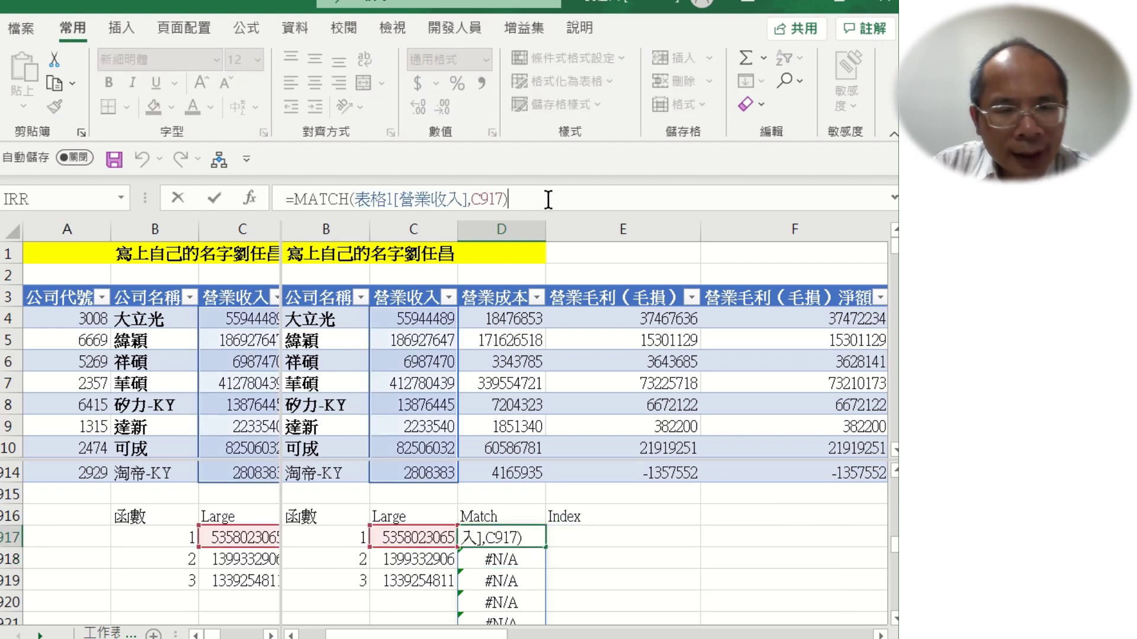
left_click(508, 200)
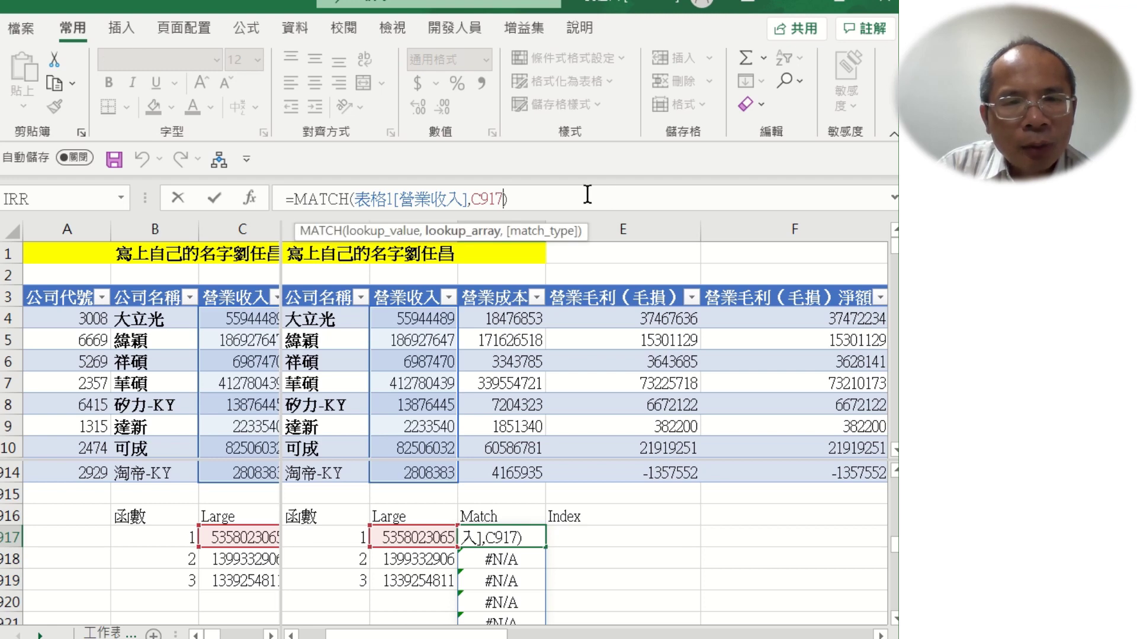
key("BackSpace")
key("BackSpace")
key("BackSpace")
key("BackSpace")
key("BackSpace")
key("BackSpace")
key("BackSpace")
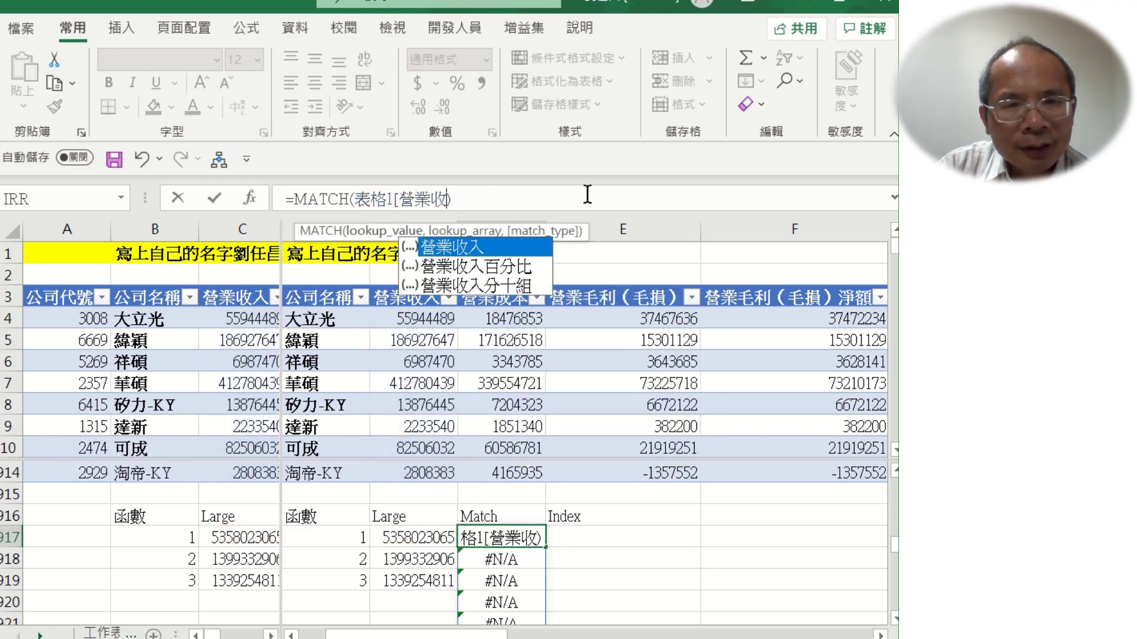
key("BackSpace")
key("BackSpace")
key("BackSpace")
key("BackSpace")
key("BackSpace")
key("BackSpace")
key("BackSpace")
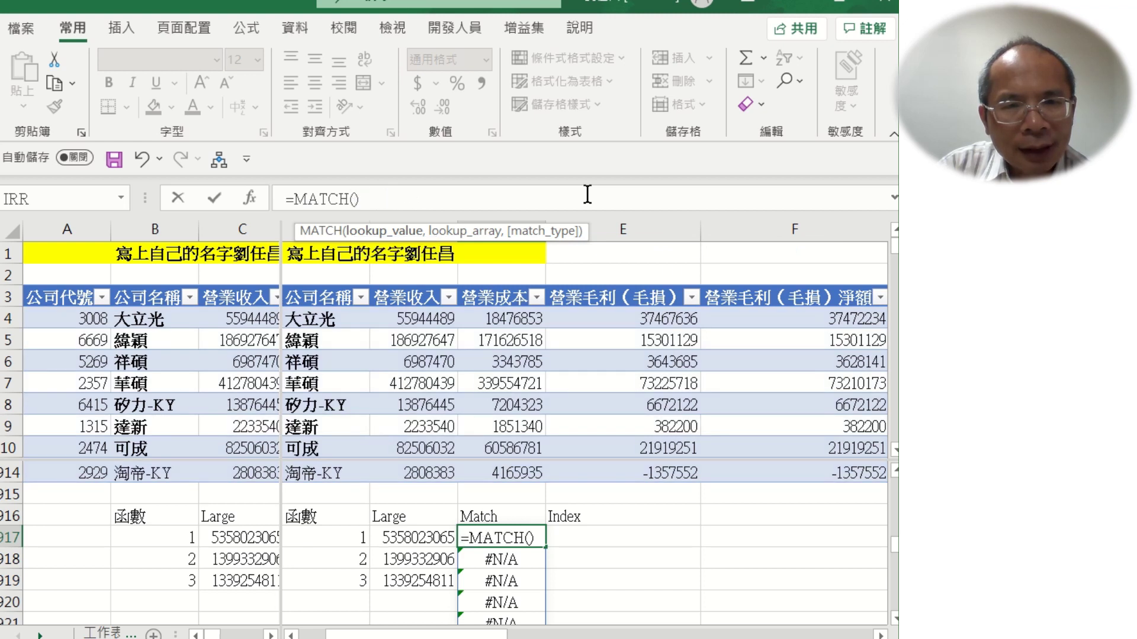
left_click(430, 533)
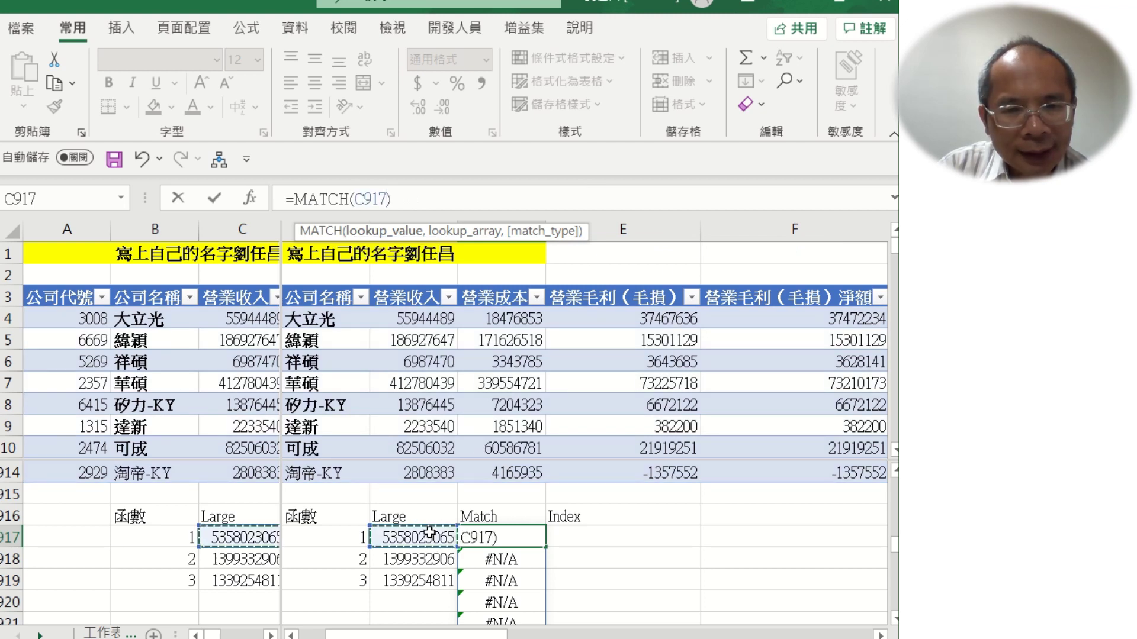
type(",")
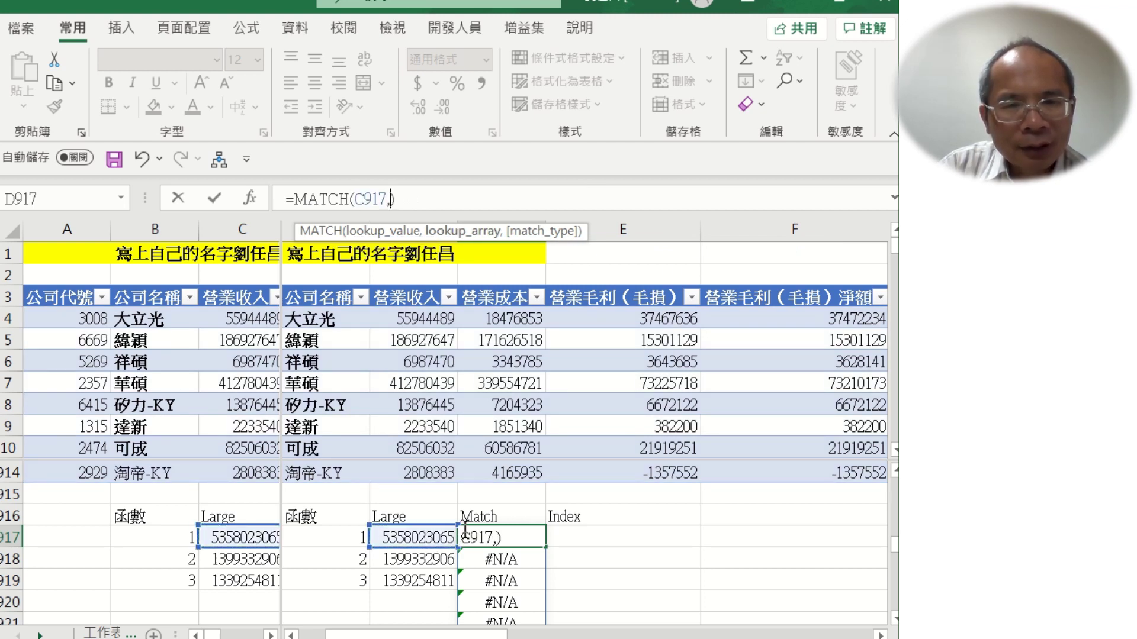
left_click(413, 317)
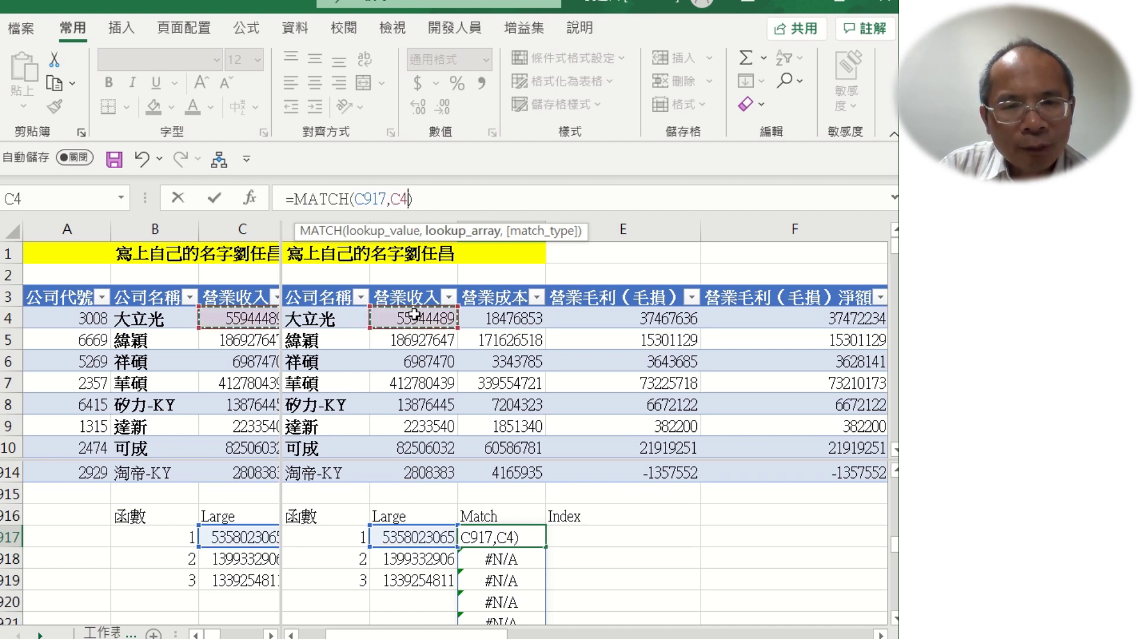
key("ctrl+shift+Down")
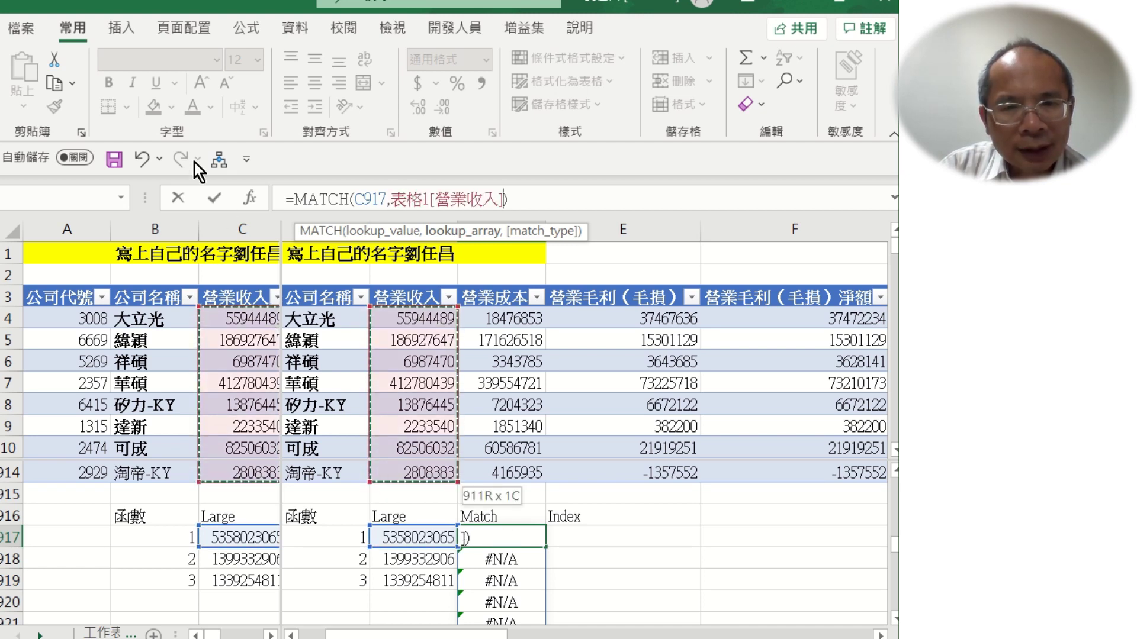
left_click(210, 202)
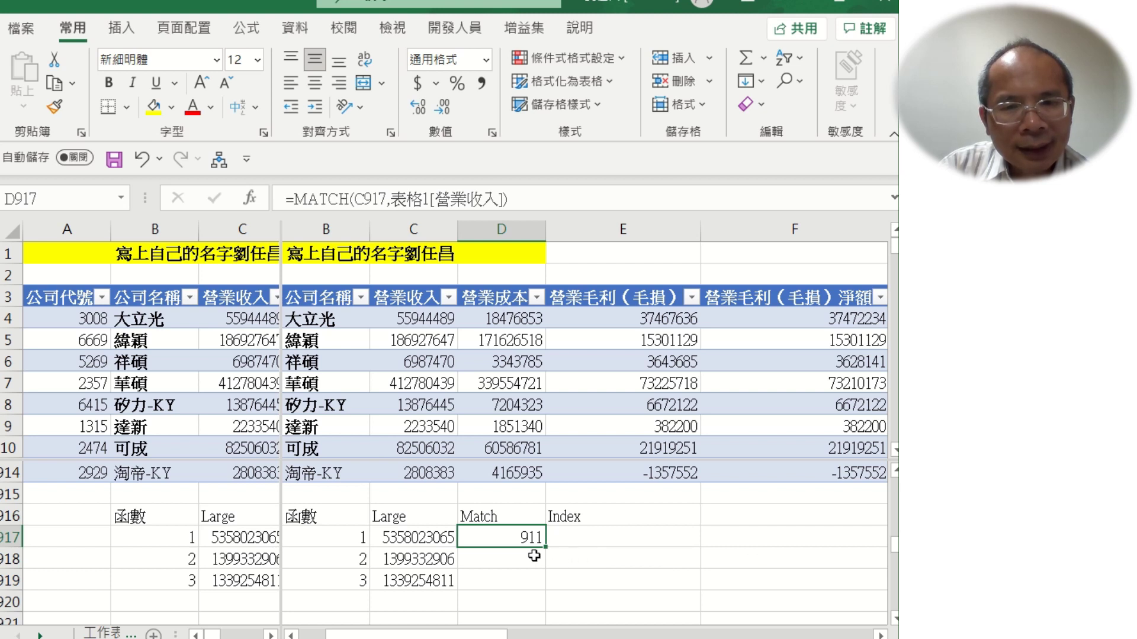
Step: Fill the MATCH formula down from D917 to D919 and review the arguments in D917
left_click_drag(544, 549, 541, 586)
left_click(527, 580)
left_click(502, 531)
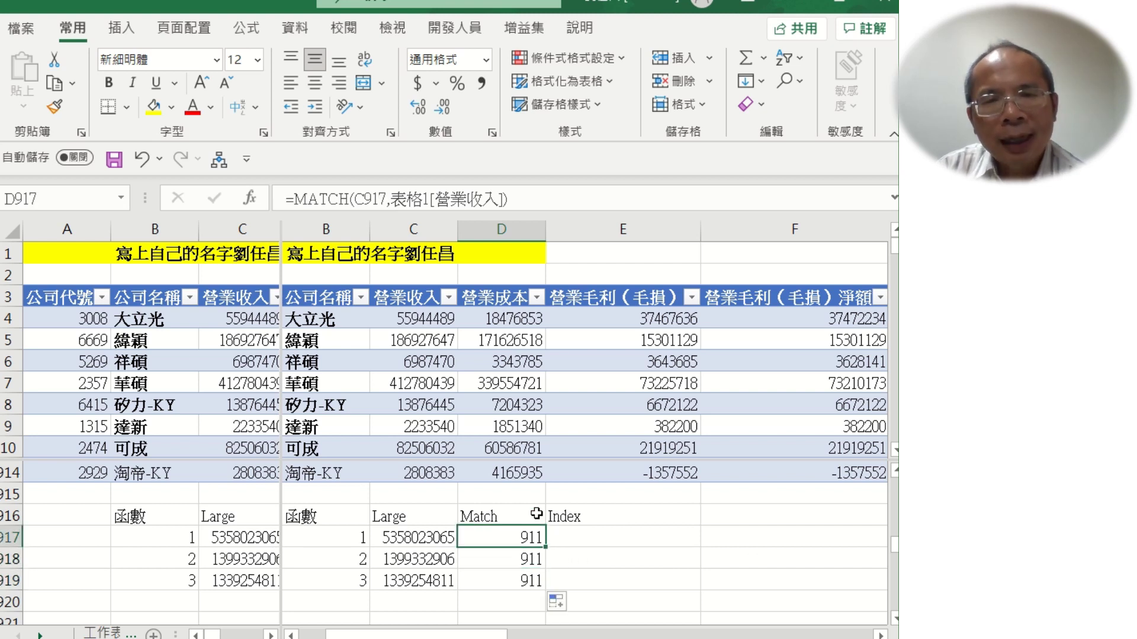
left_click(522, 199)
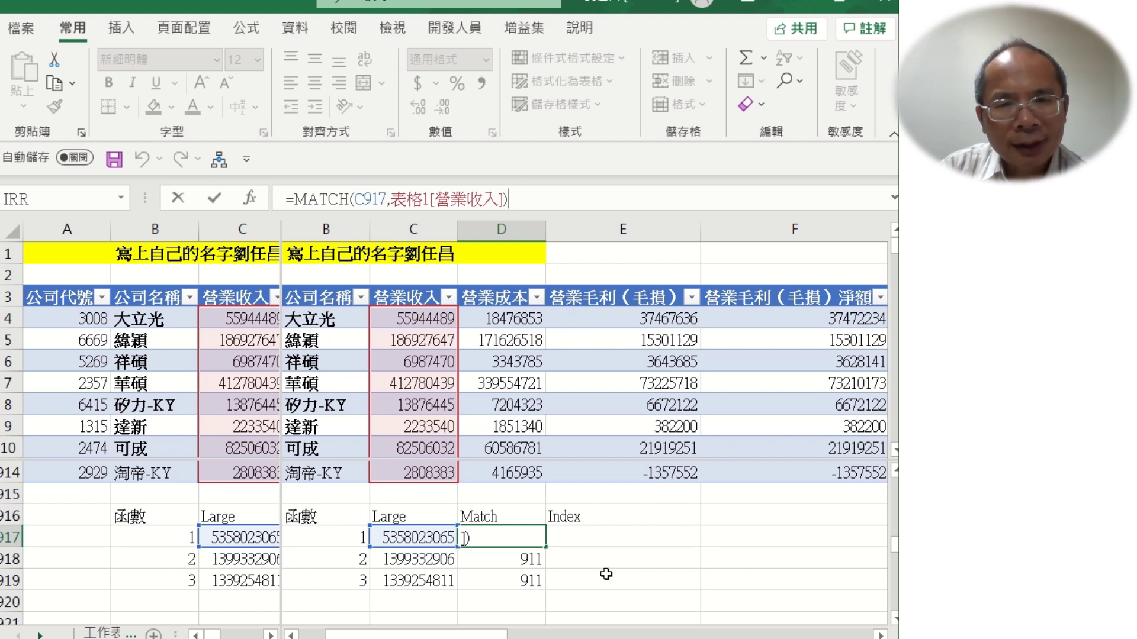
key("ctrl+Return")
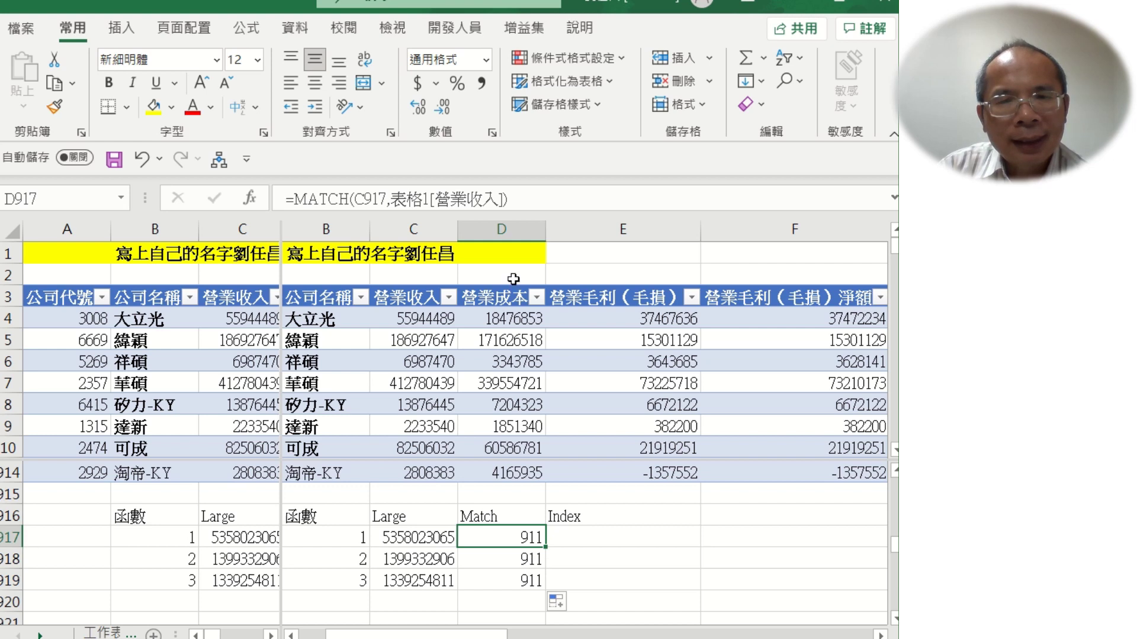
Step: Add the exact-match type 0 to the MATCH formula in D917 and fill it down to D919
left_click(527, 198)
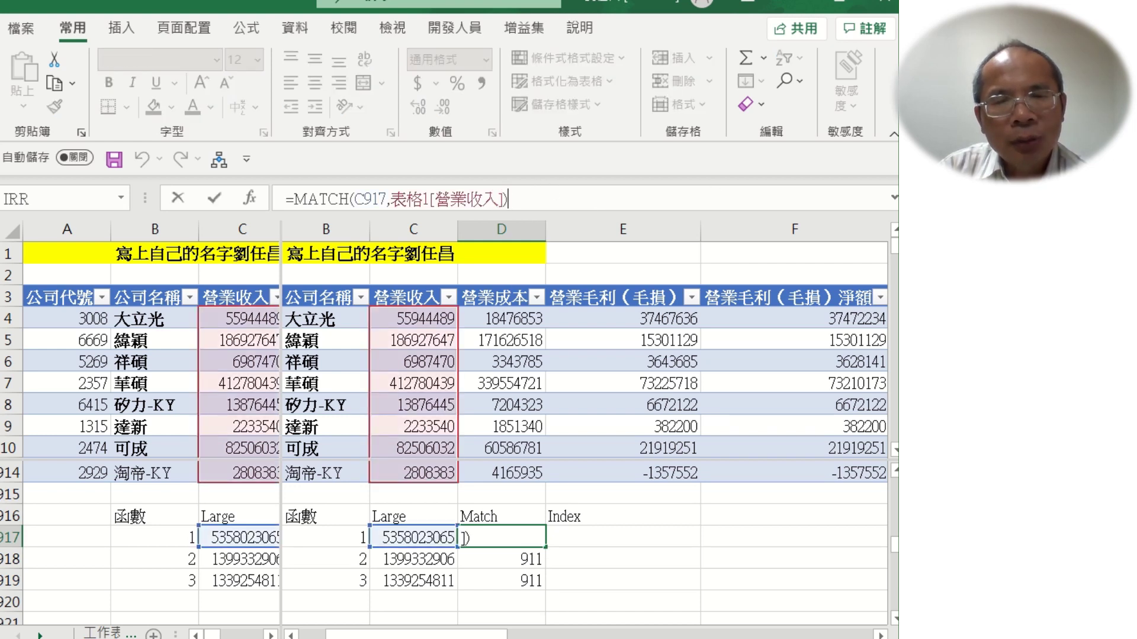
key("BackSpace")
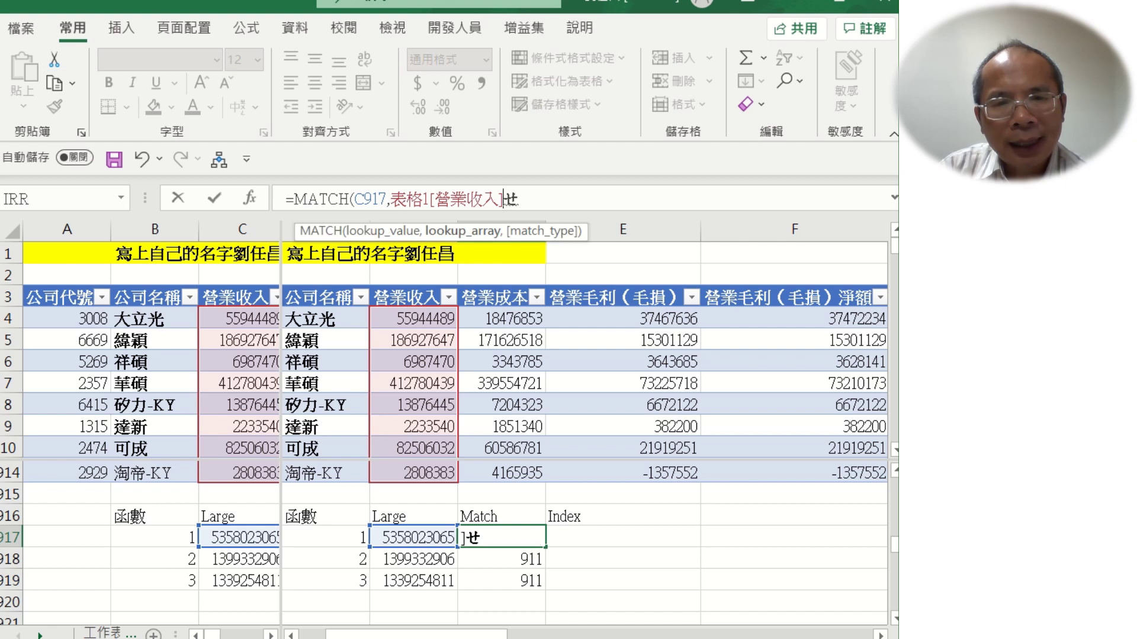
type(",")
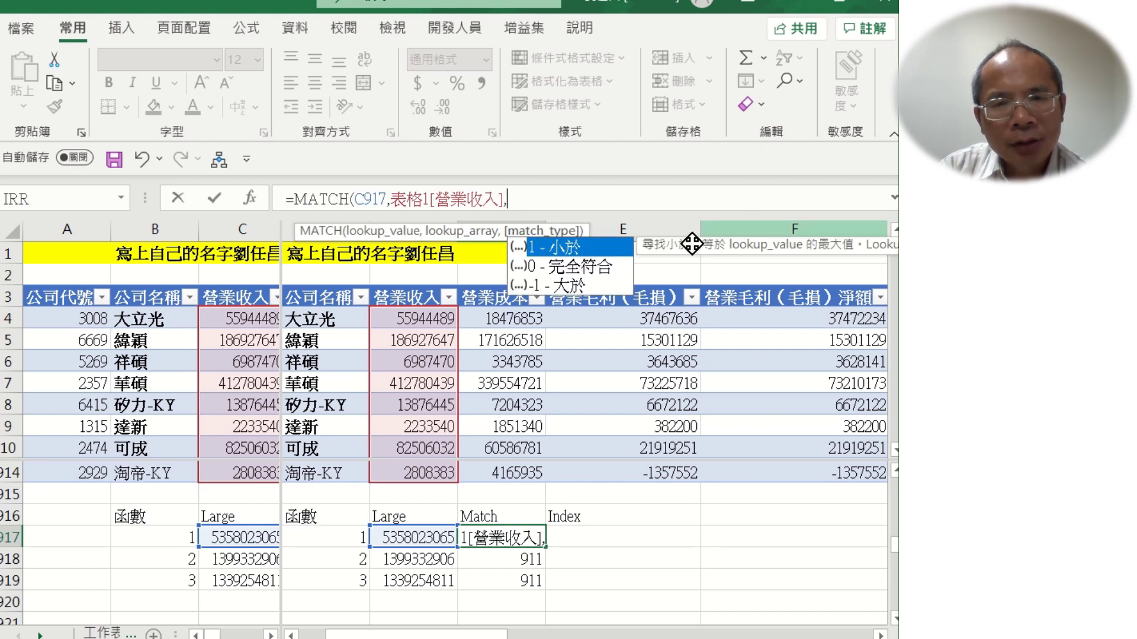
double_click(597, 266)
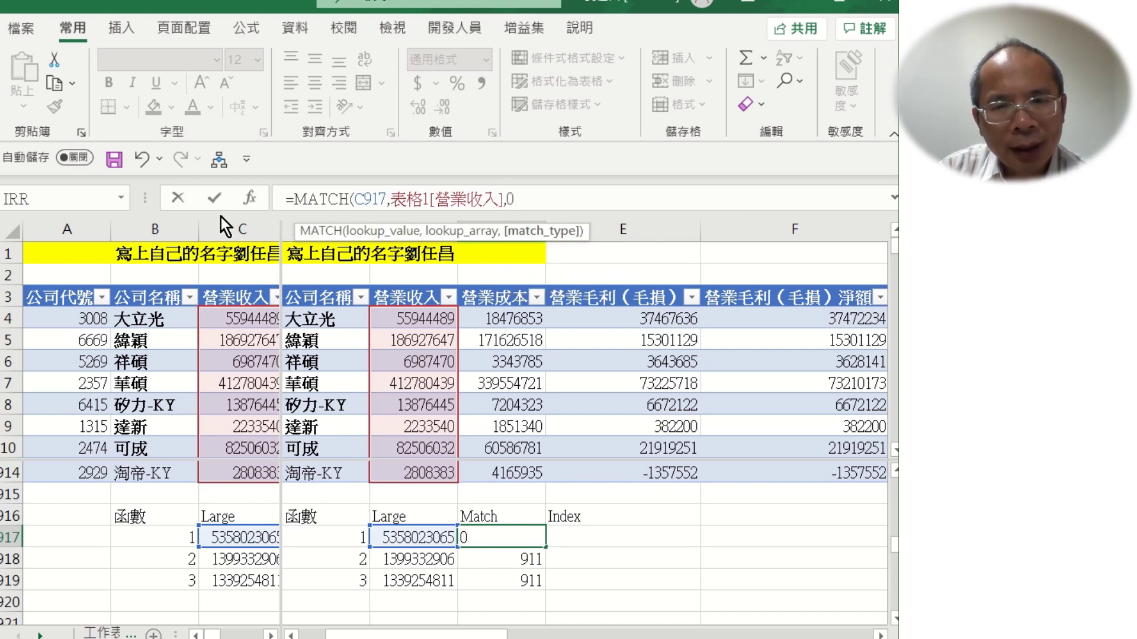
type(")")
key("Return")
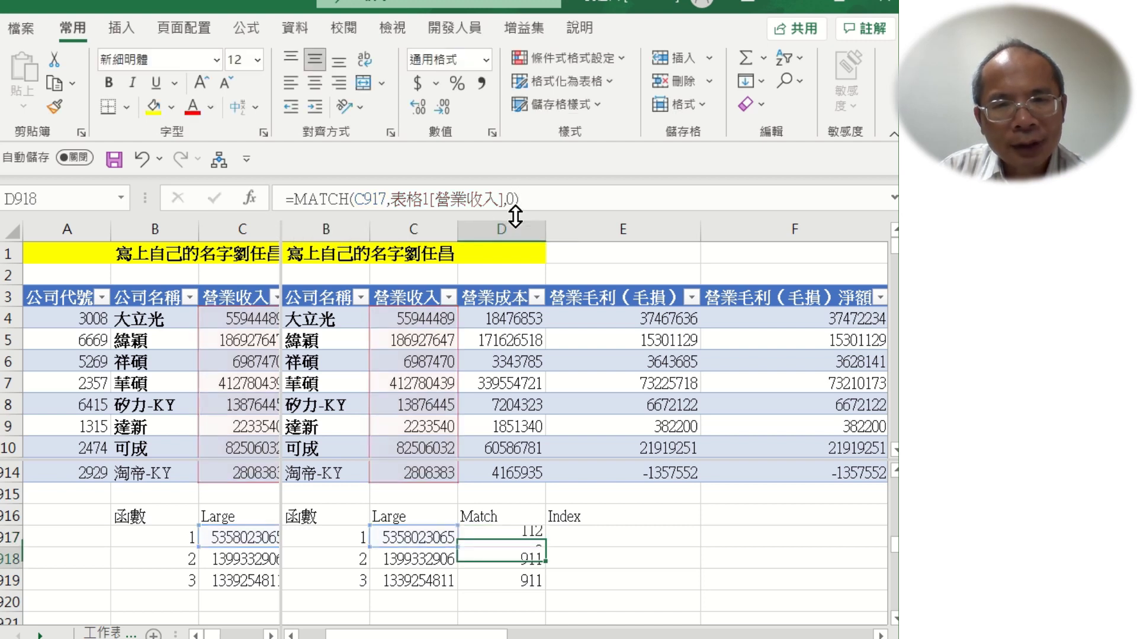
key("Up")
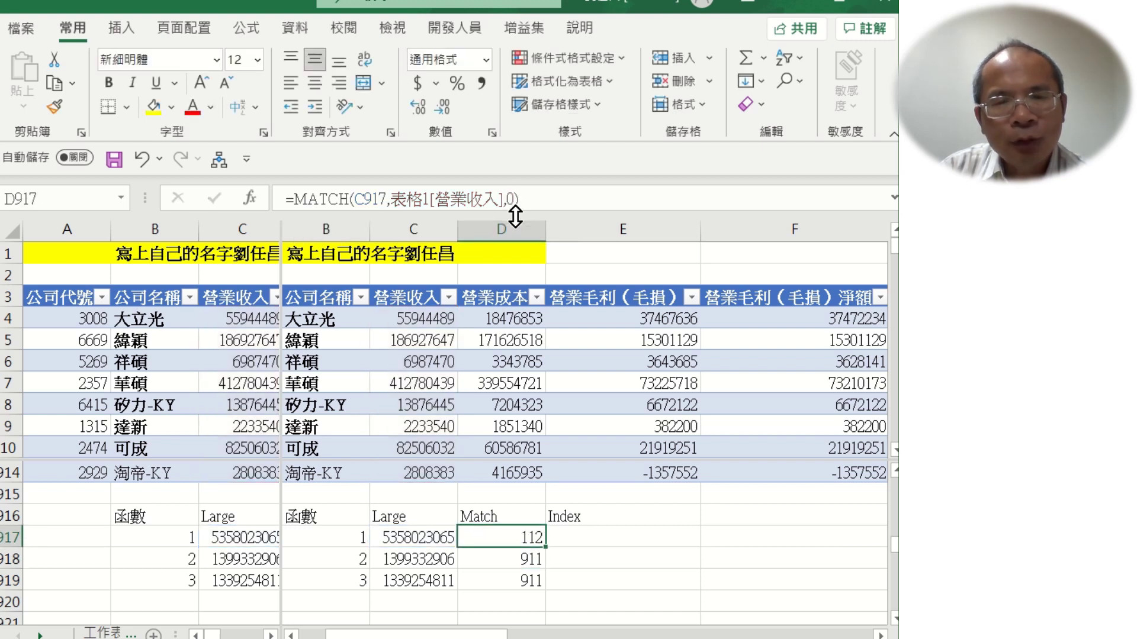
double_click(546, 547)
left_click(525, 567)
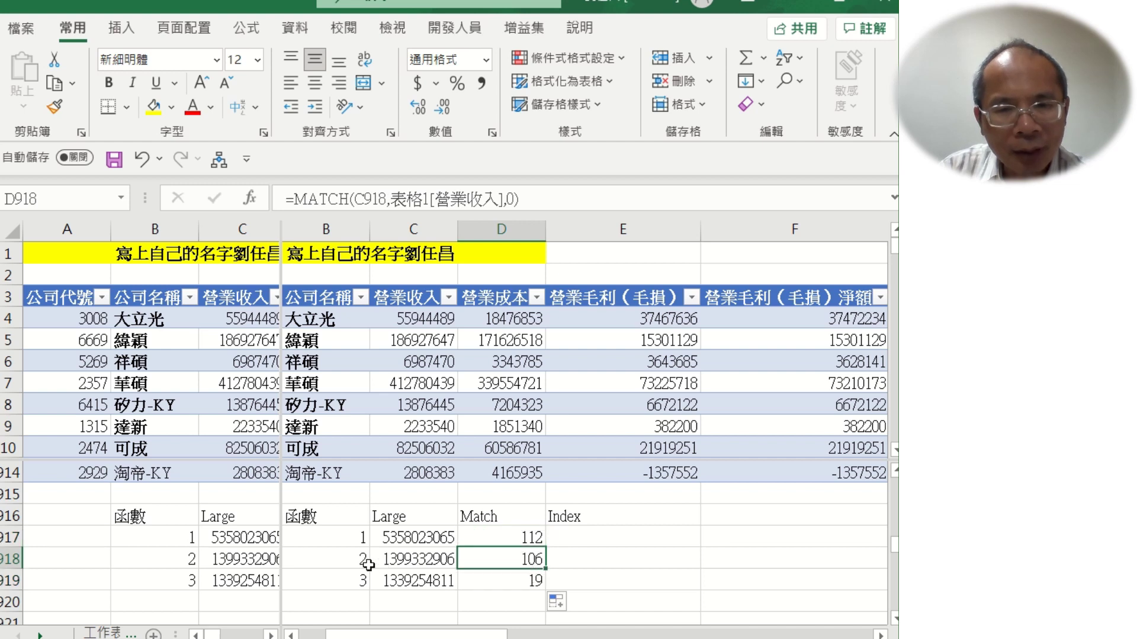
Step: Enter the rank 4 in B920 and copy the LARGE formula from C919 into C920
left_click(351, 593)
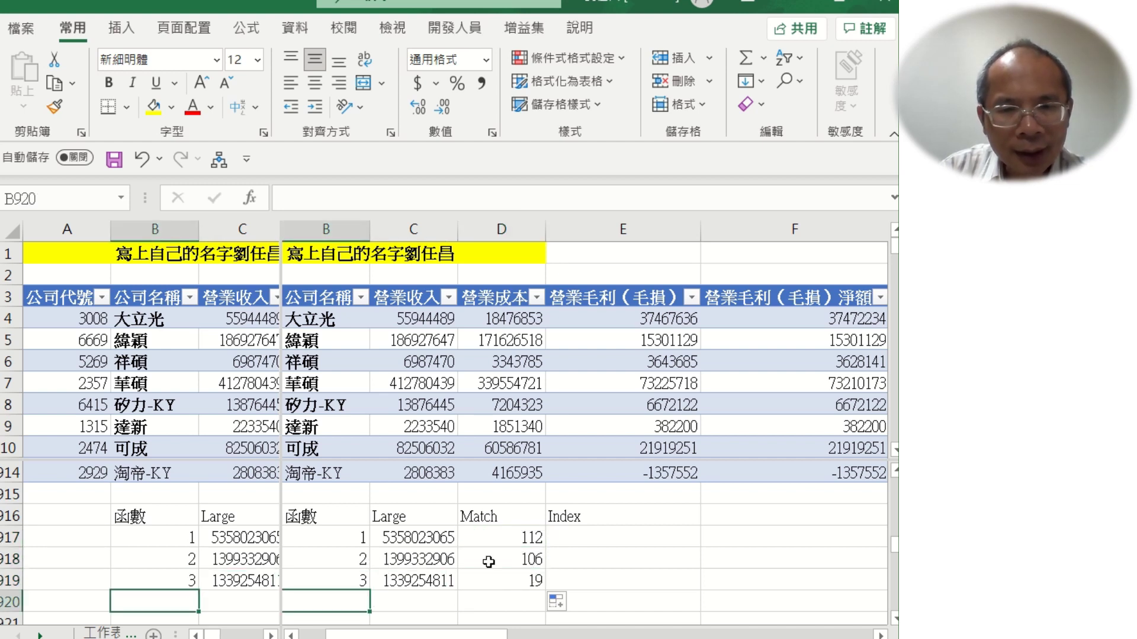
type("4")
key("Return")
key("Up")
key("Up")
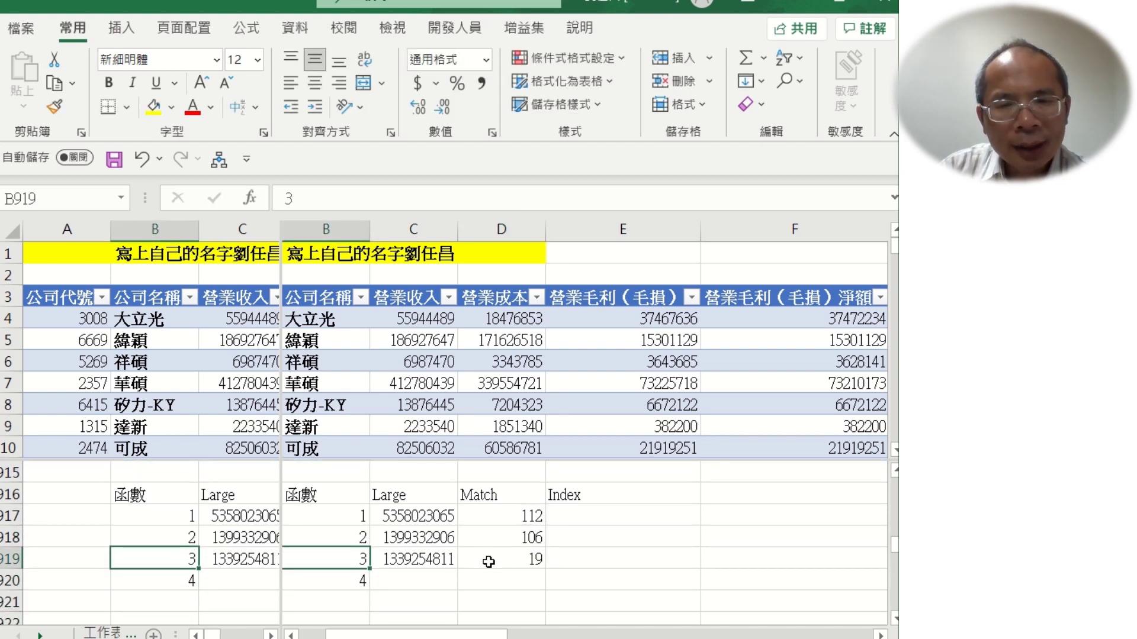
key("Right")
key("ctrl+c")
key("Down")
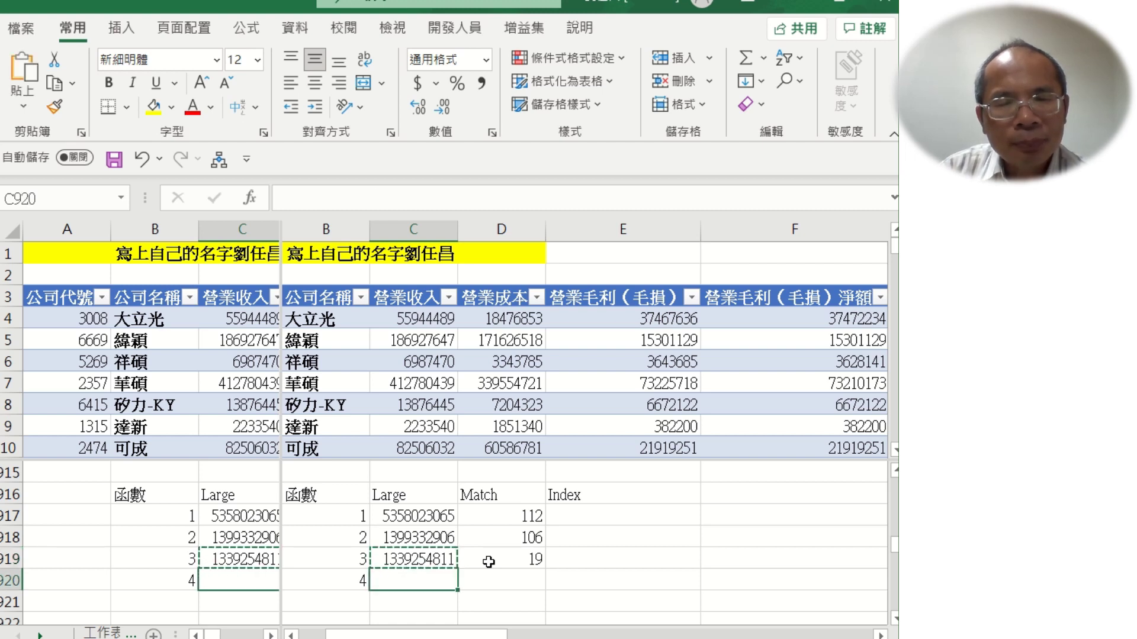
key("ctrl+v")
Step: Copy the MATCH formula from D919 into D920 for the rank 4 row
key("Right")
key("Up")
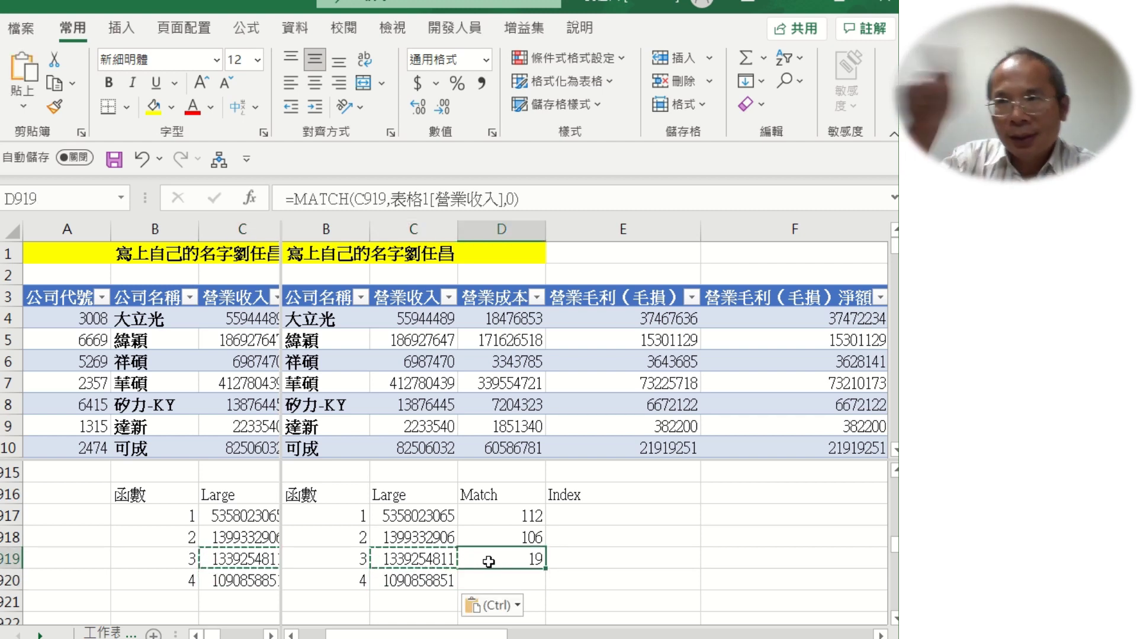
key("ctrl+c")
key("Down")
key("ctrl+v")
Step: Enter the rank 5 in B921 below rank 4
key("Down")
key("Left")
key("Left")
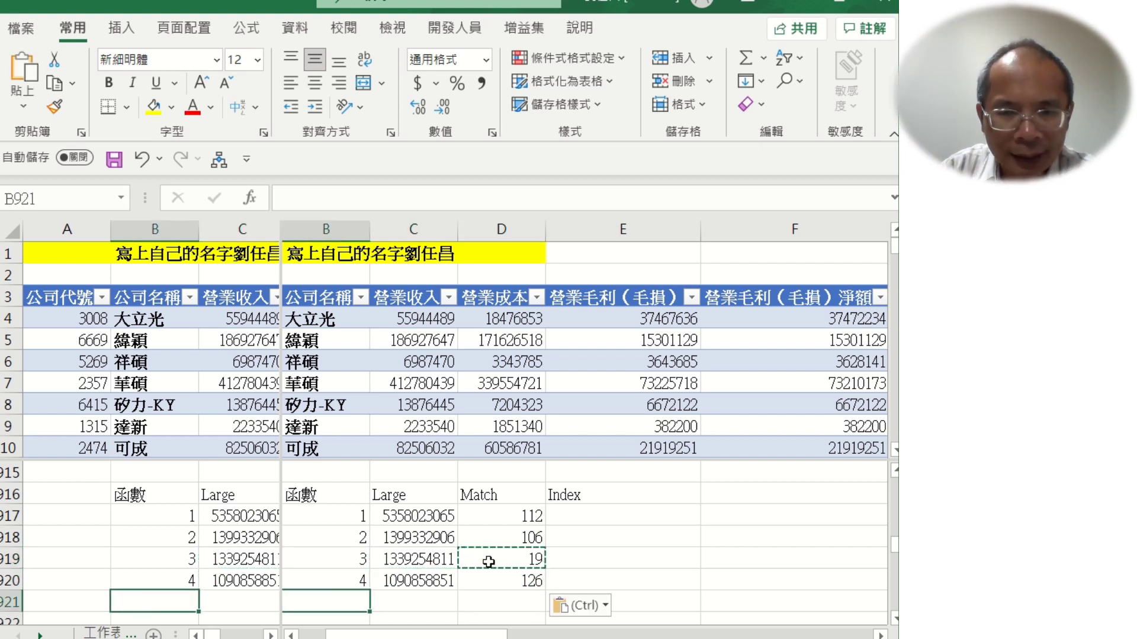
type("5")
key("Return")
key("Up")
key("Up")
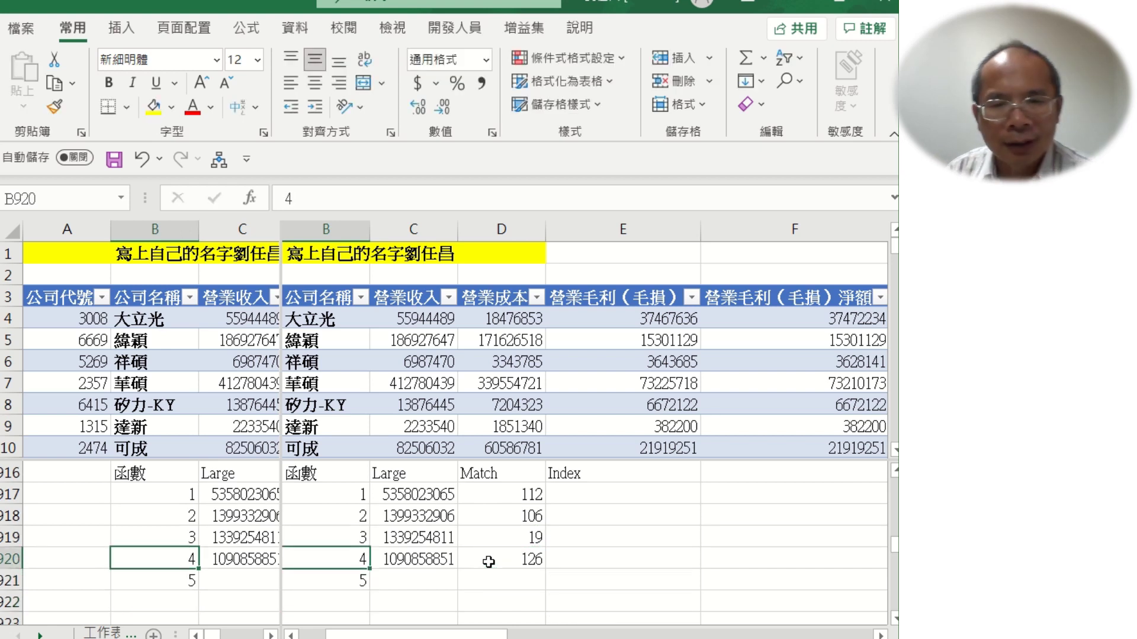
key("Right")
key("shift+Right")
key("shift+Right")
key("Left")
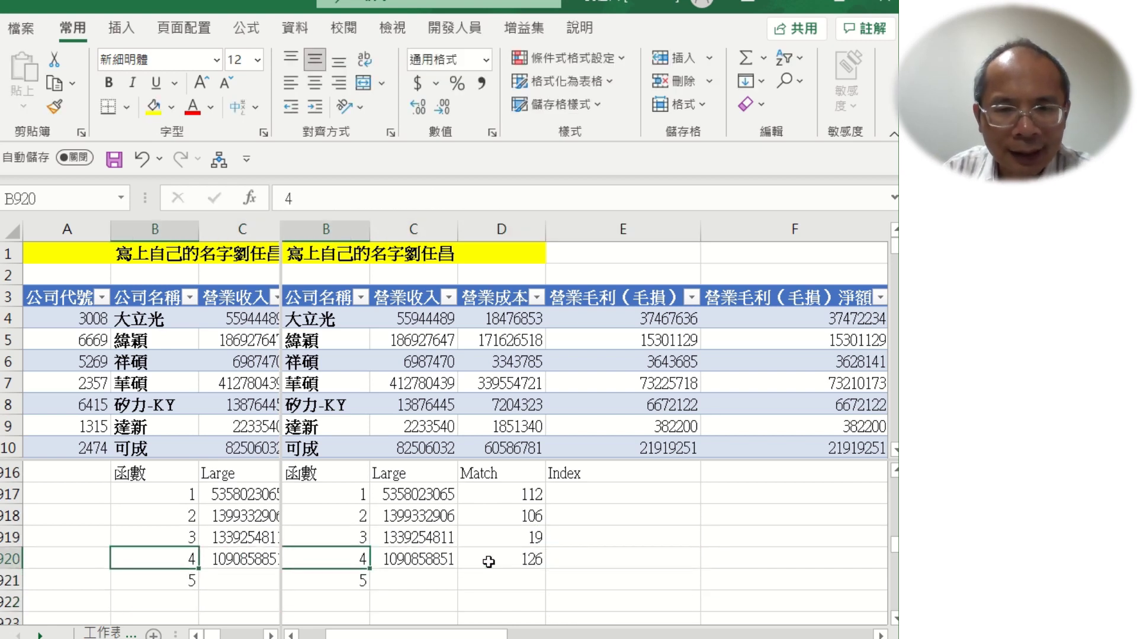
Step: Start an INDEX formula in E917 with the table's whole 公司名稱 column as its array
key("Right")
key("Right")
key("Right")
key("Up")
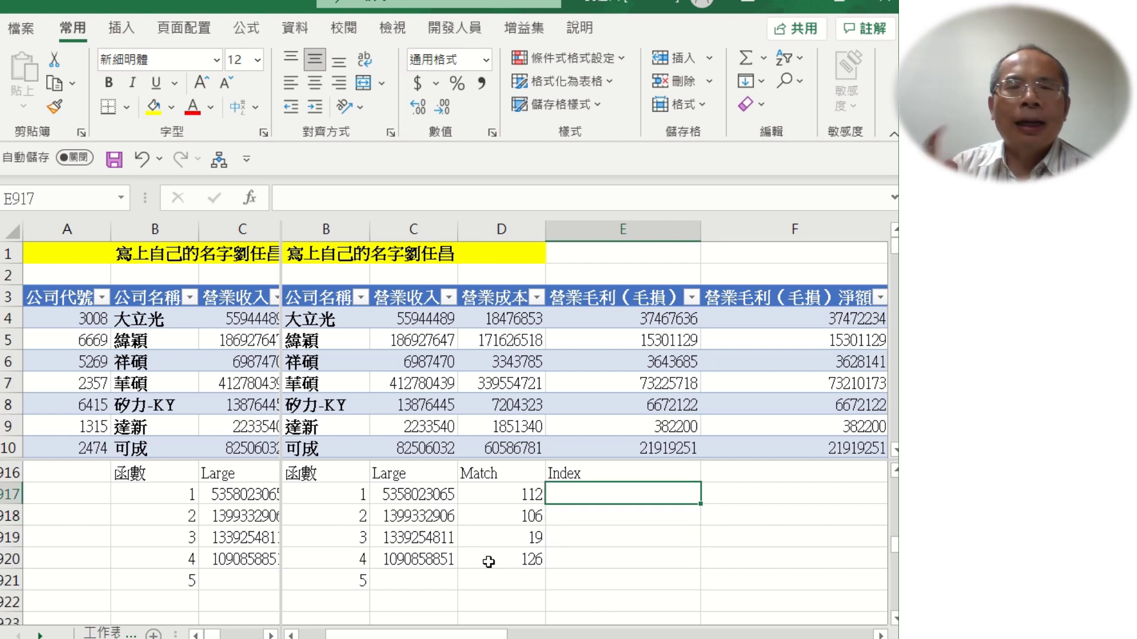
type("=")
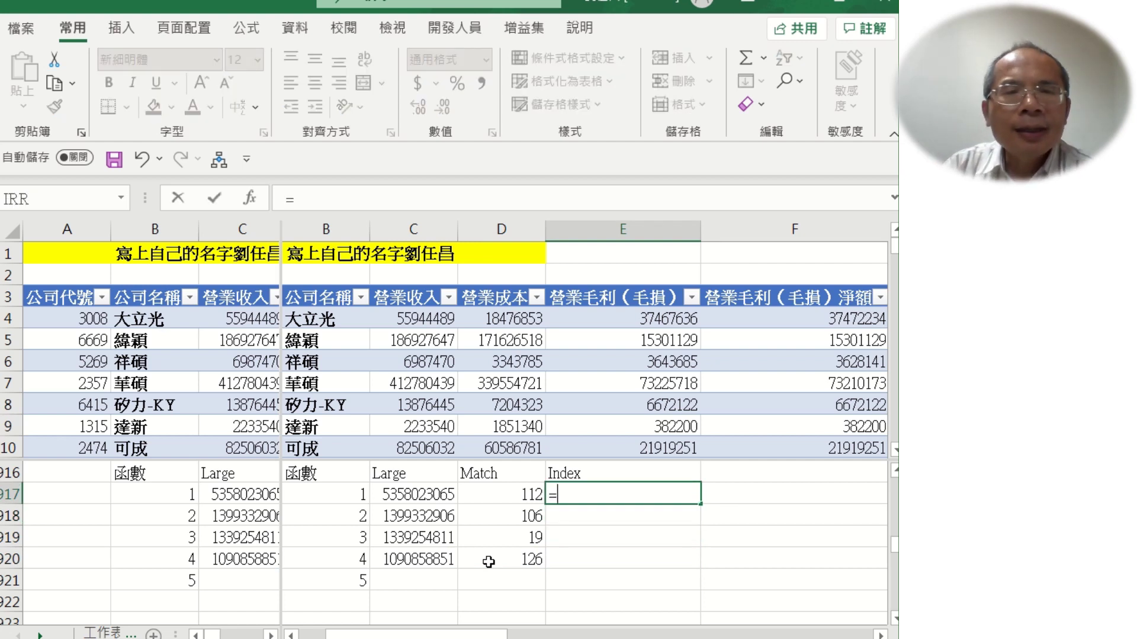
type("index")
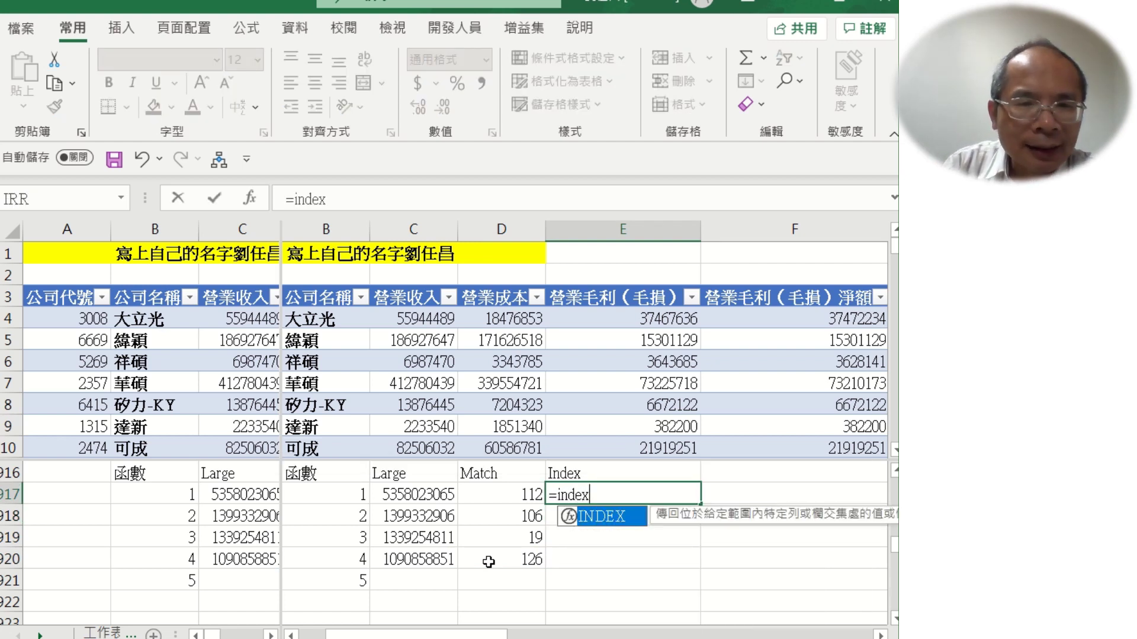
type("(")
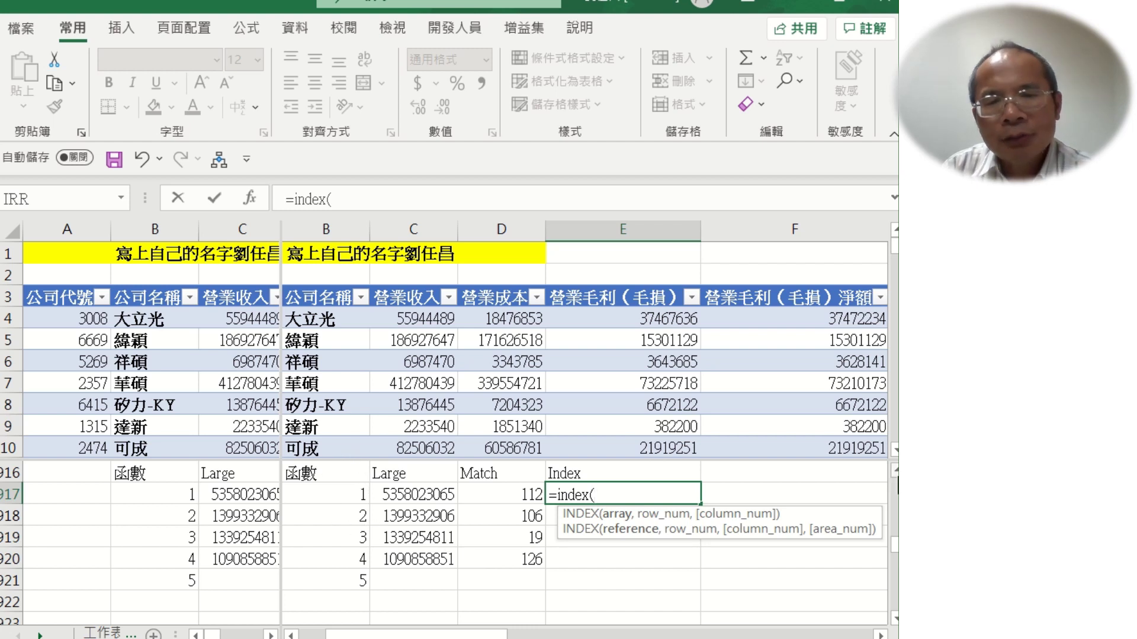
scroll(326, 533, "up", 3)
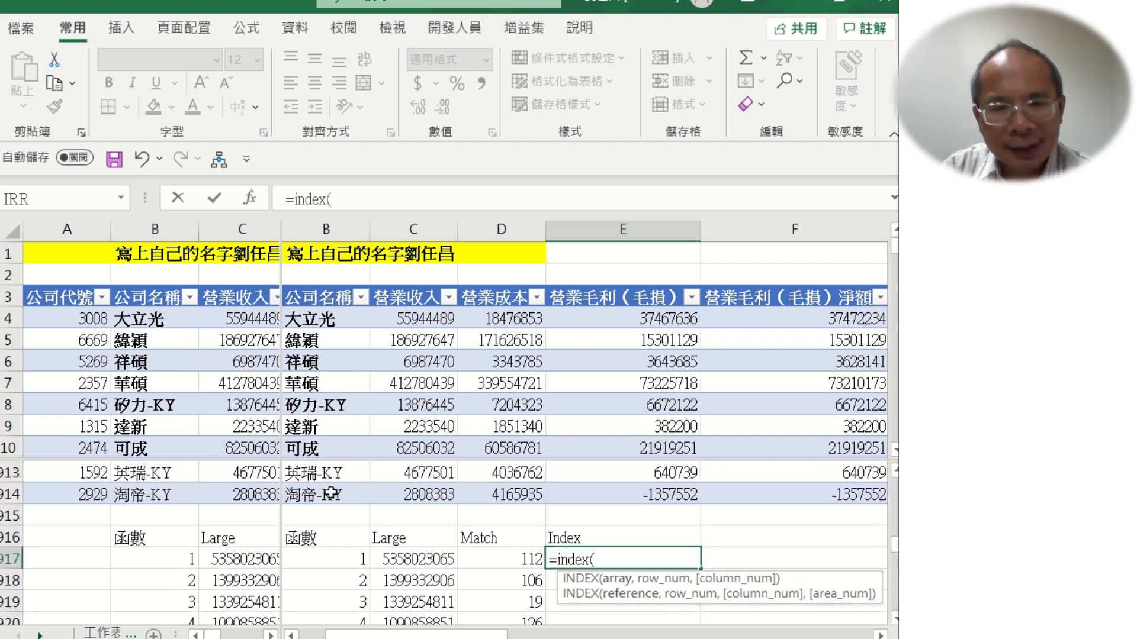
left_click(326, 494)
left_click(299, 320)
key("ctrl+shift+Down")
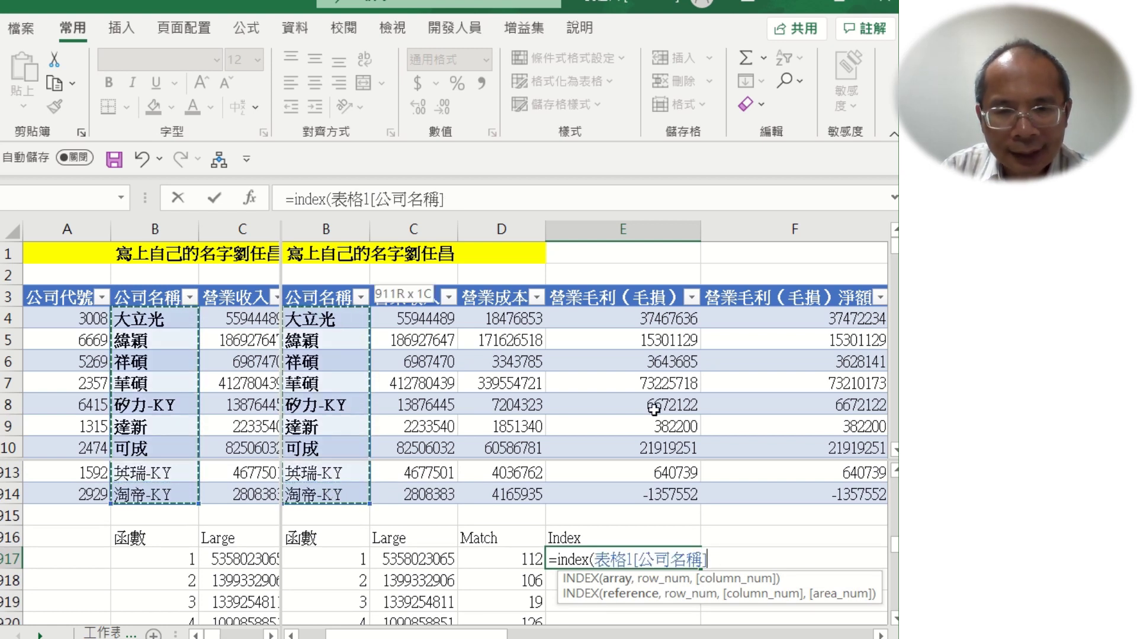
Step: Complete the INDEX formula in E917 with the match result in D917 as its row number
type(",")
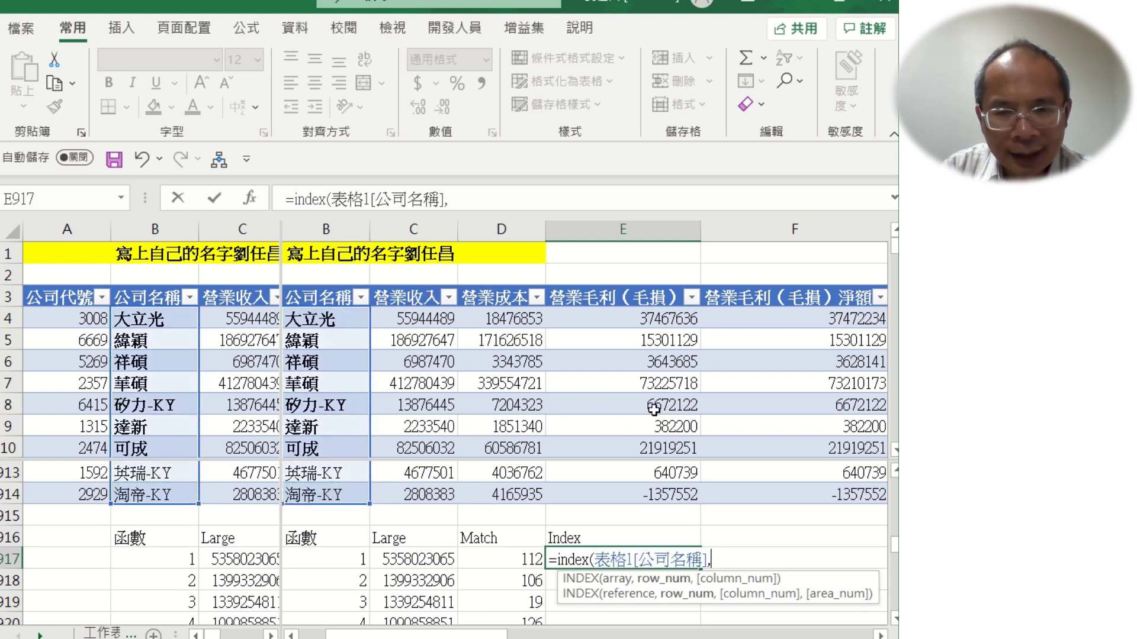
left_click(515, 554)
type(")")
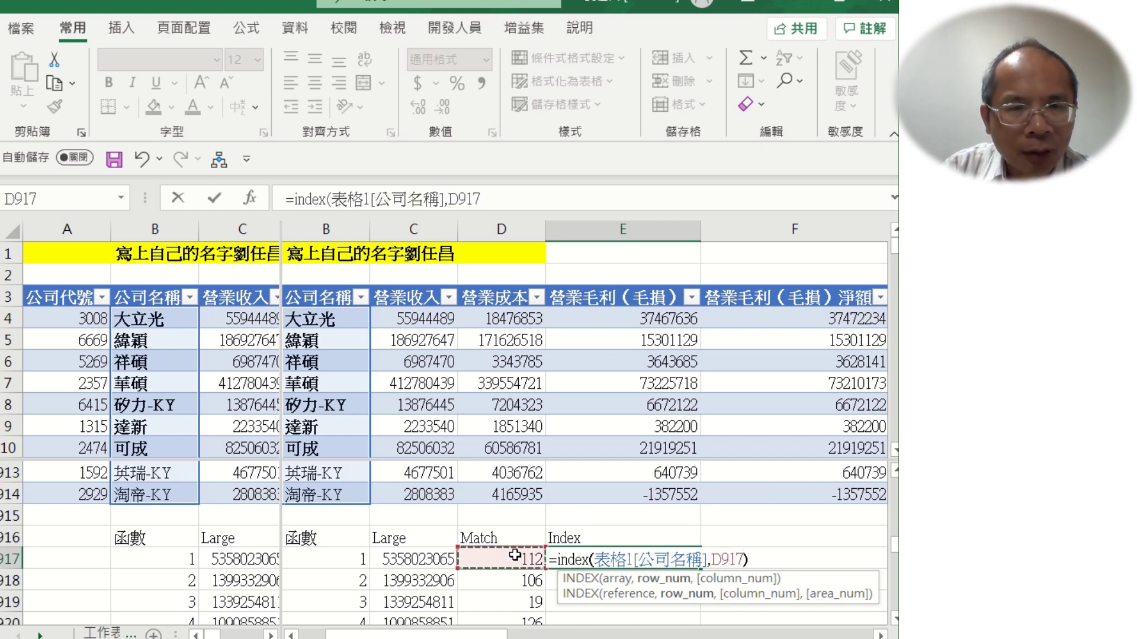
key("Return")
key("Up")
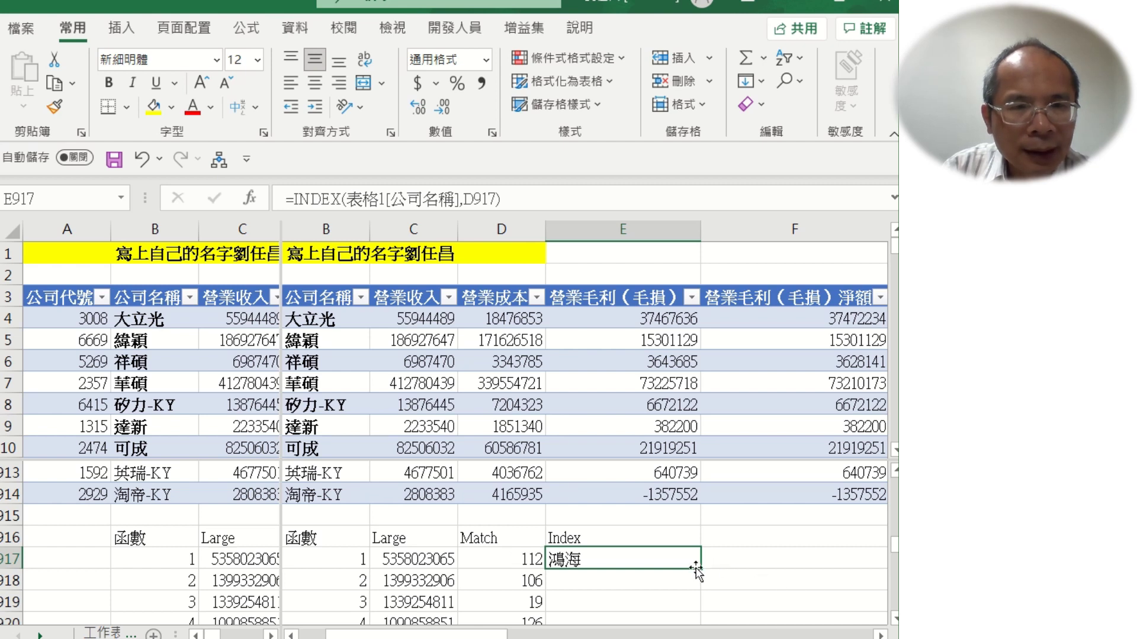
Step: Fill the INDEX formula from E917 down to E921 for ranks 2 to 5
left_click_drag(700, 568, 701, 626)
scroll(700, 592, "down", 1)
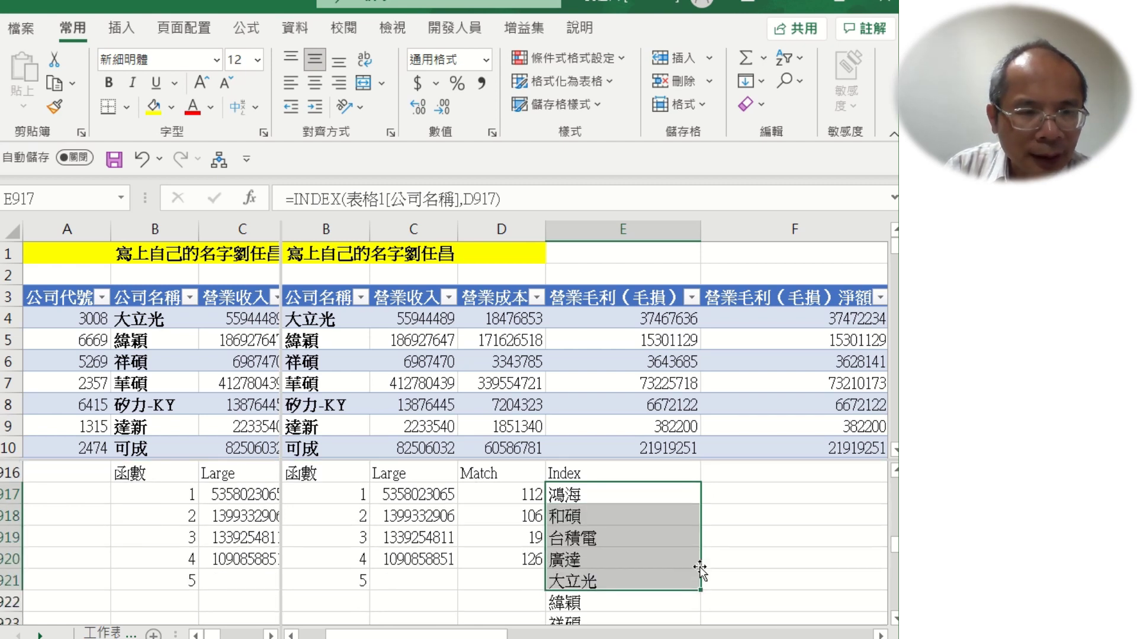
left_click(577, 595)
scroll(580, 589, "down", 1)
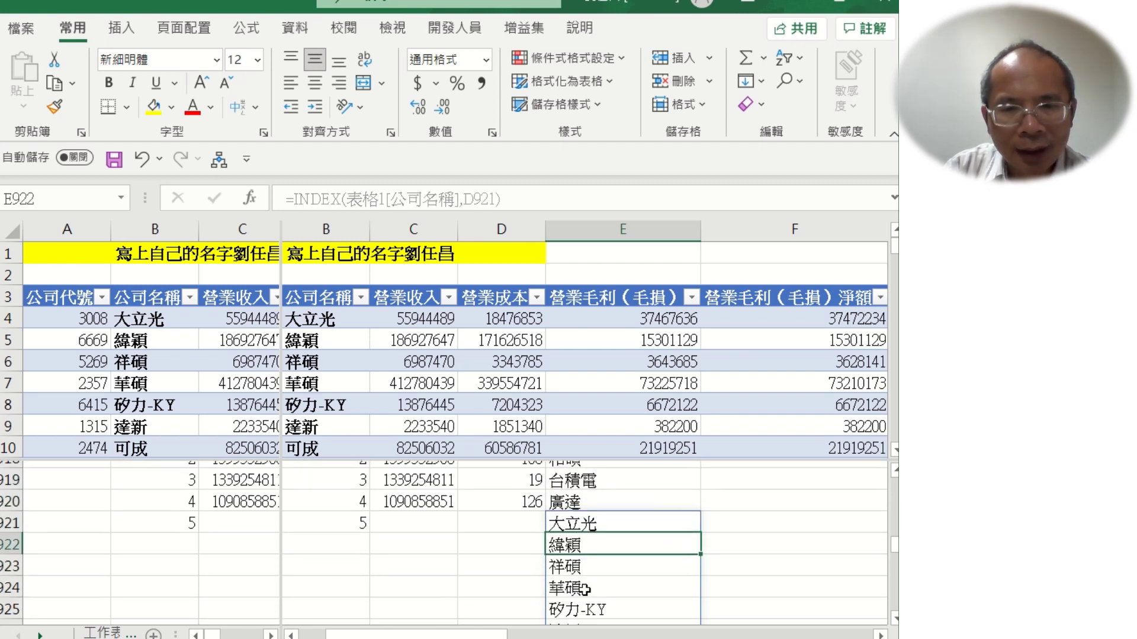
Step: Enter the rank 6 in B922 below rank 5
left_click(353, 532)
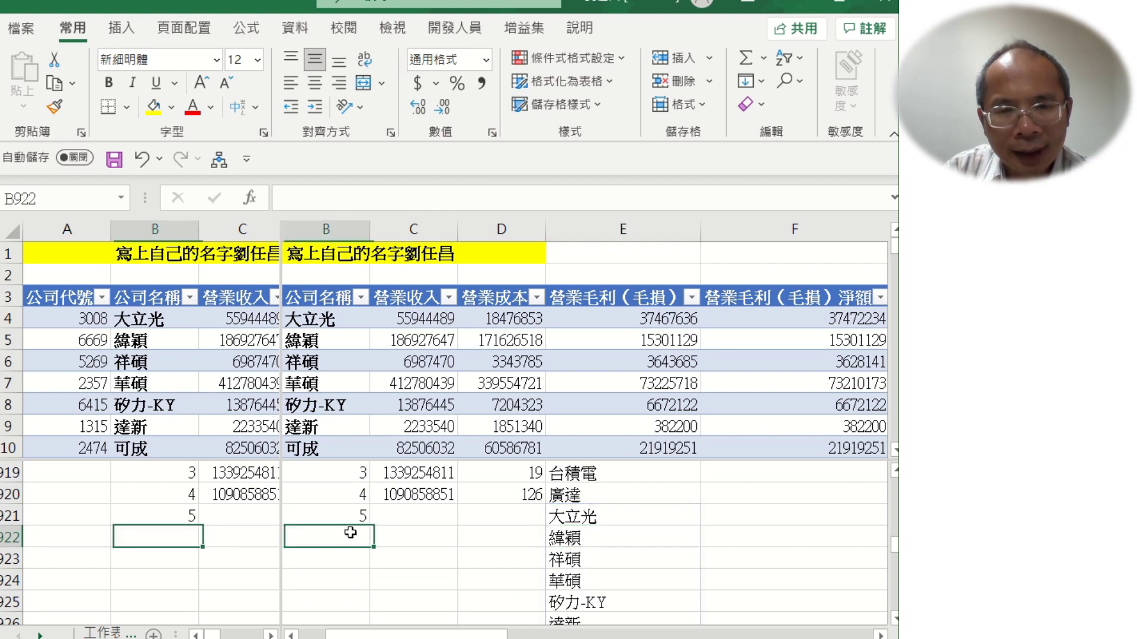
type("6")
key("Return")
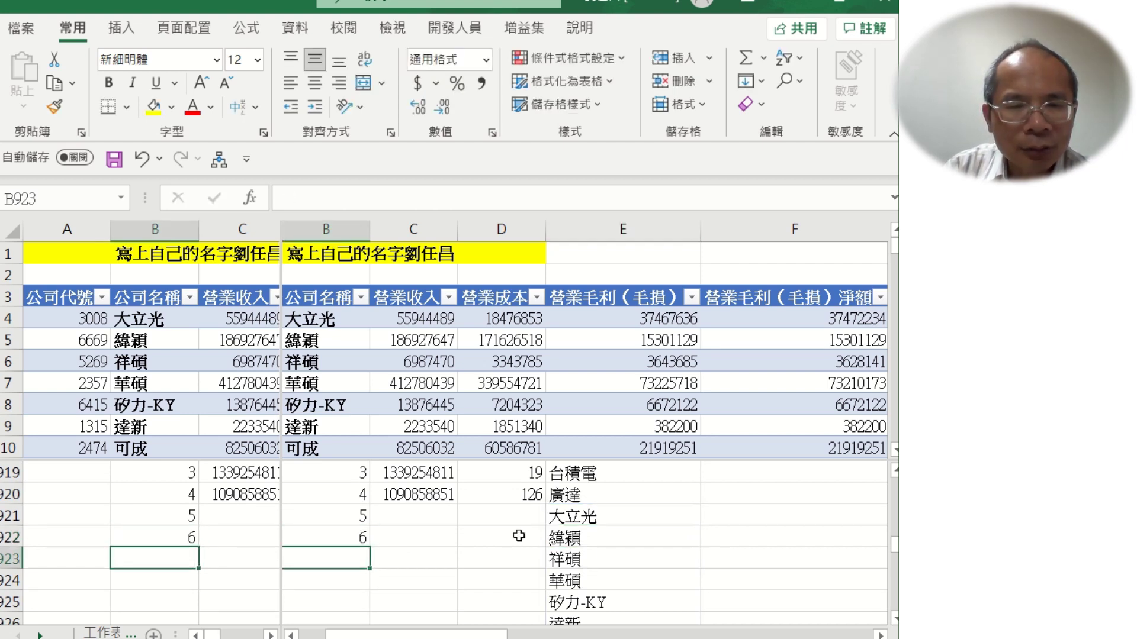
Step: Fill the LARGE and MATCH formulas from C920:D920 down to row 922 for ranks 5 and 6
key("Up")
key("Up")
left_click(414, 495)
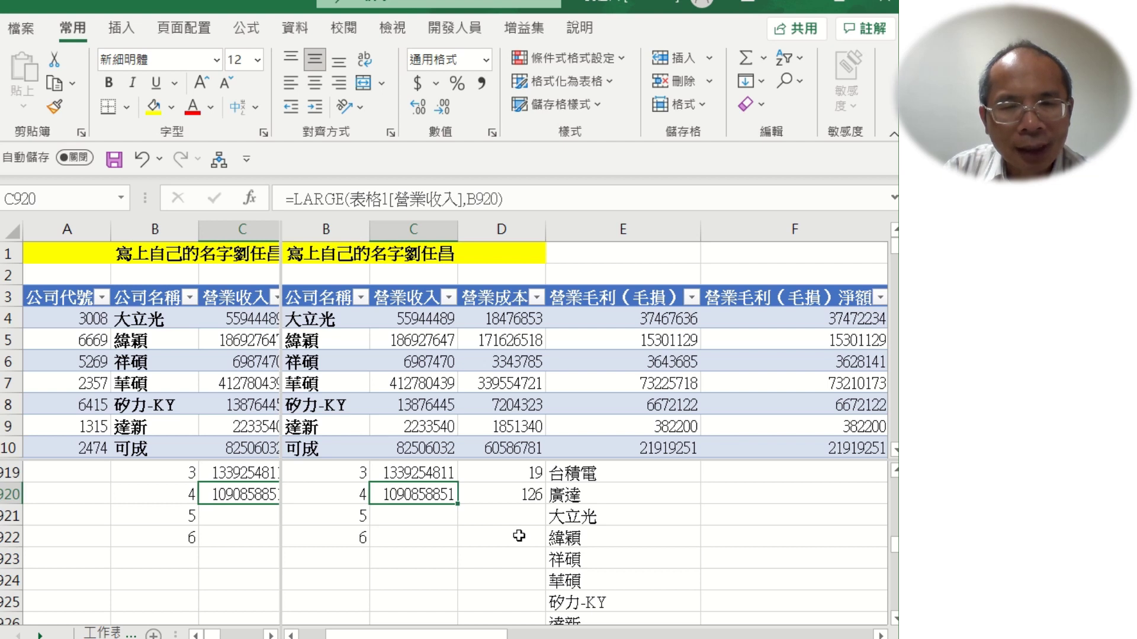
left_click_drag(415, 495, 500, 498)
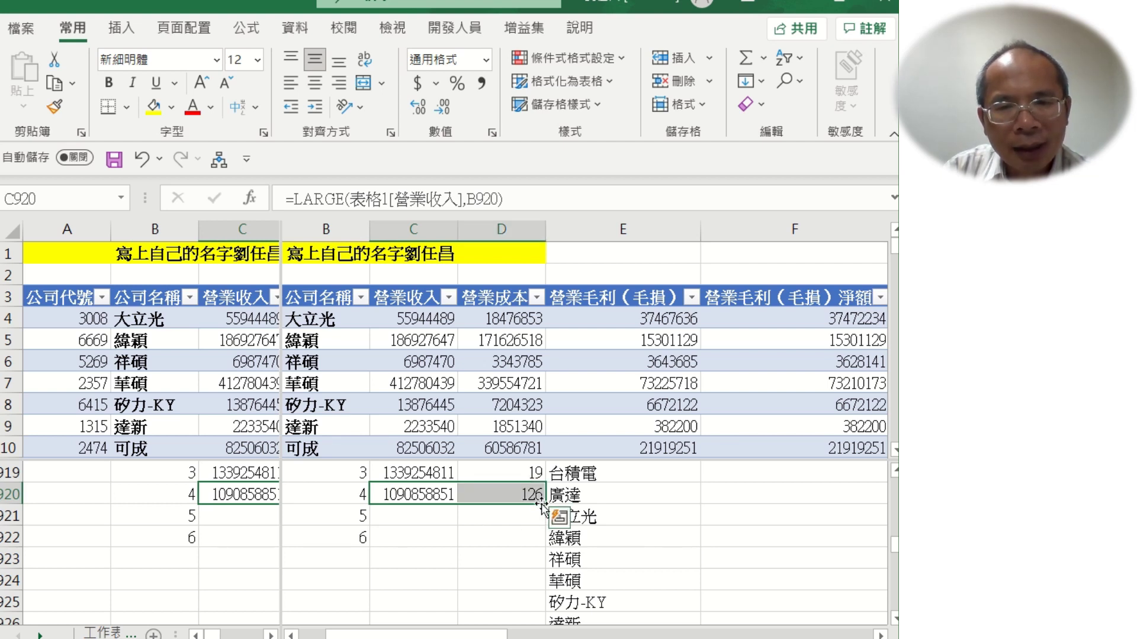
left_click_drag(543, 503, 544, 547)
left_click(620, 560)
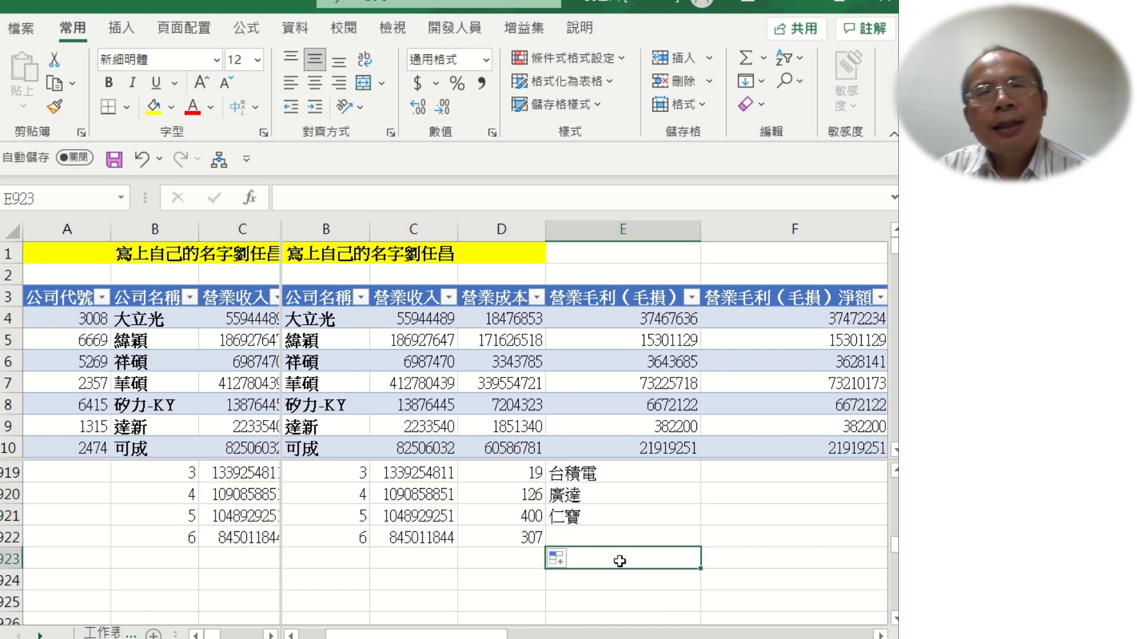
Step: Fill the INDEX formula from E921 down to E922 for the rank 6 company
left_click(623, 518)
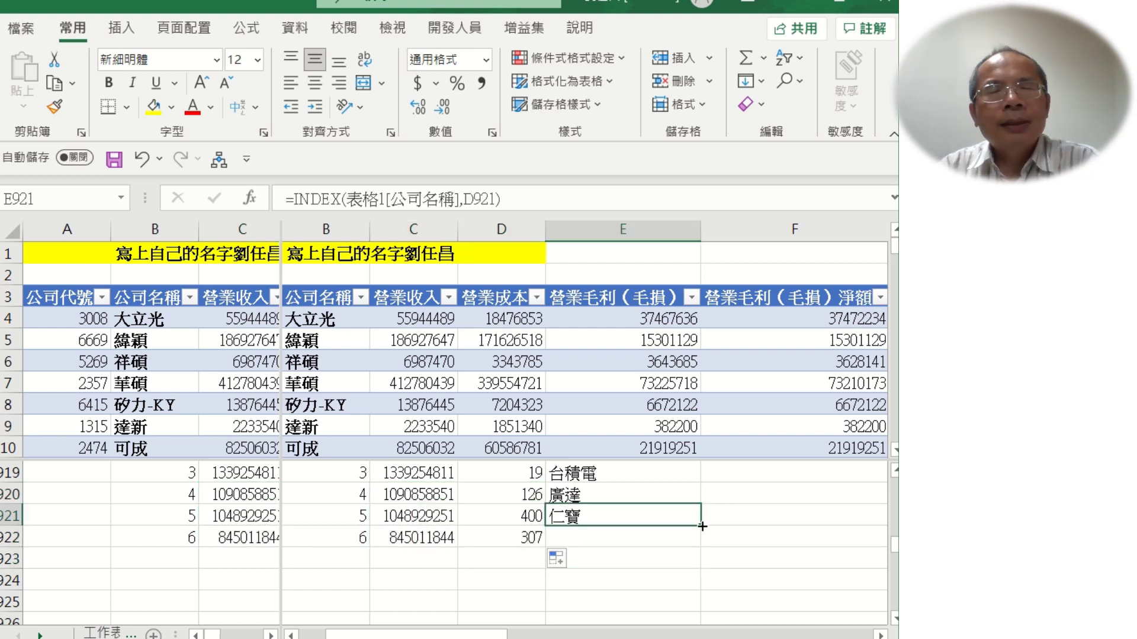
left_click_drag(702, 526, 702, 547)
left_click(638, 578)
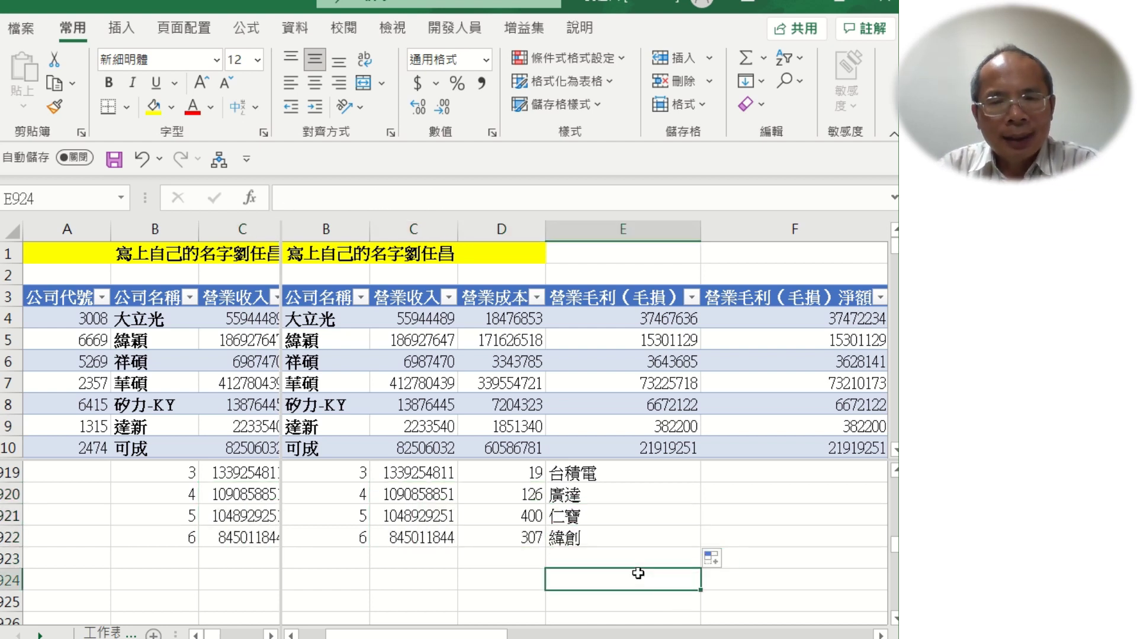
left_click(656, 532)
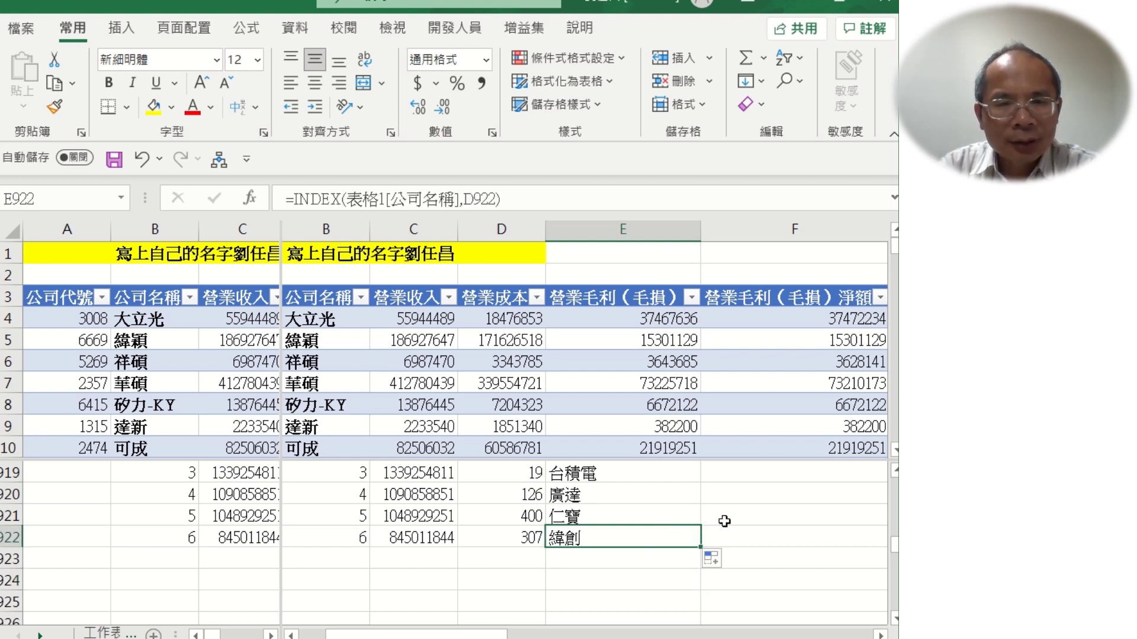
Step: Review the company names returned by the INDEX formulas in E917 through E922
key("Up")
key("Up")
key("Up")
key("Up")
key("Up")
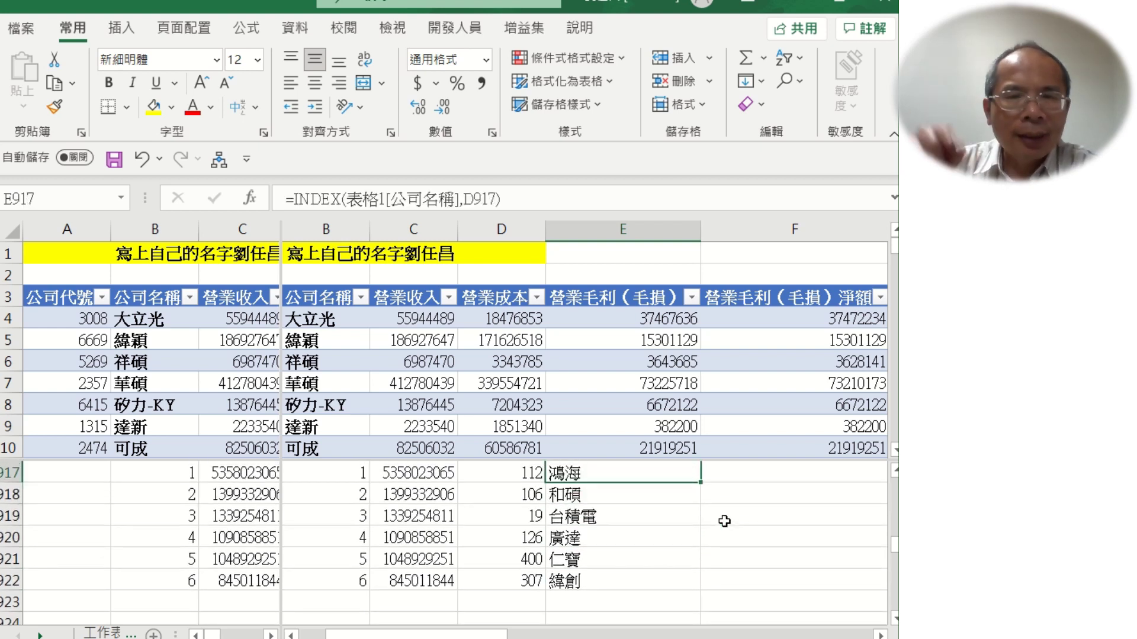
key("Up")
key("Down")
key("Down")
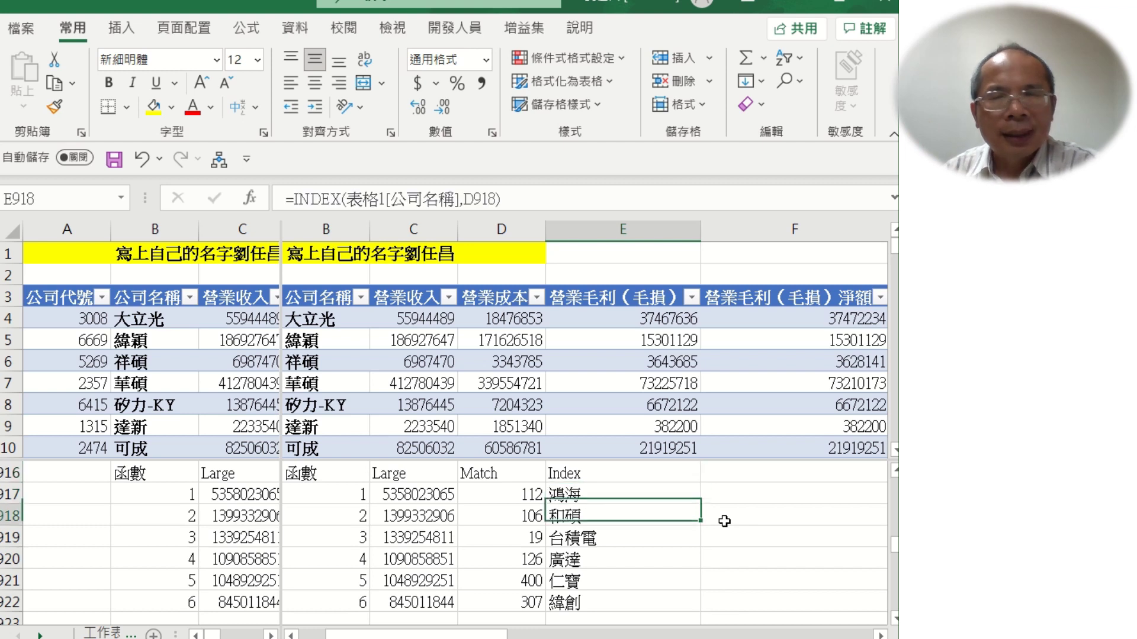
key("Down")
key("Down")
key("Down")
key("Down")
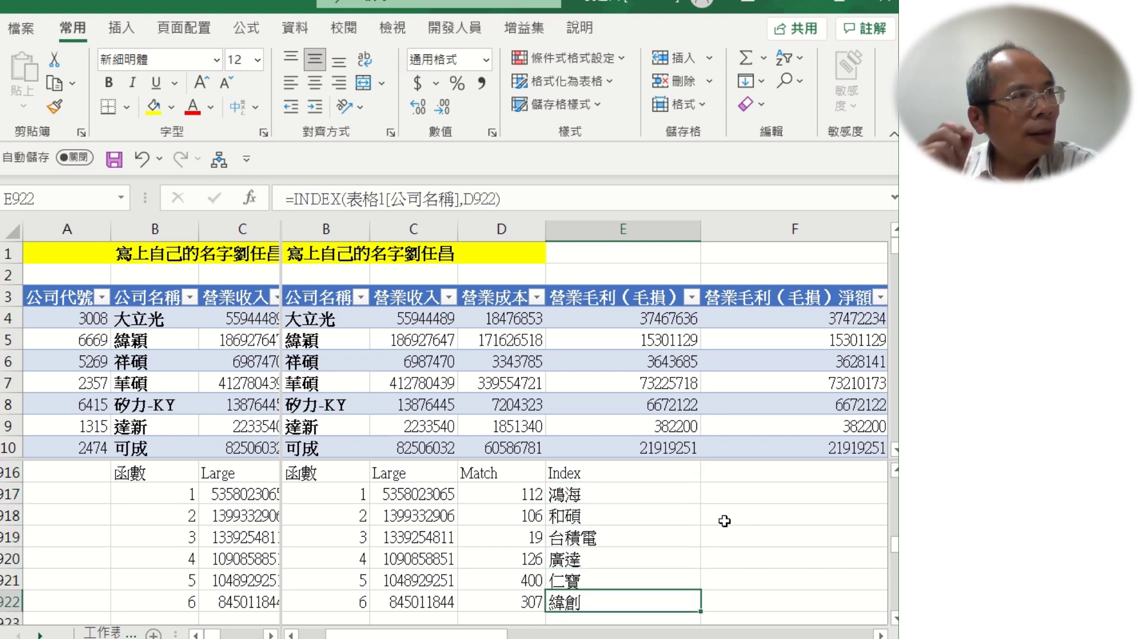
Step: Enter the note 以上是營業額最高的六家公司 in C923, directly below the rank 6 row
key("Down")
key("Down")
key("Left")
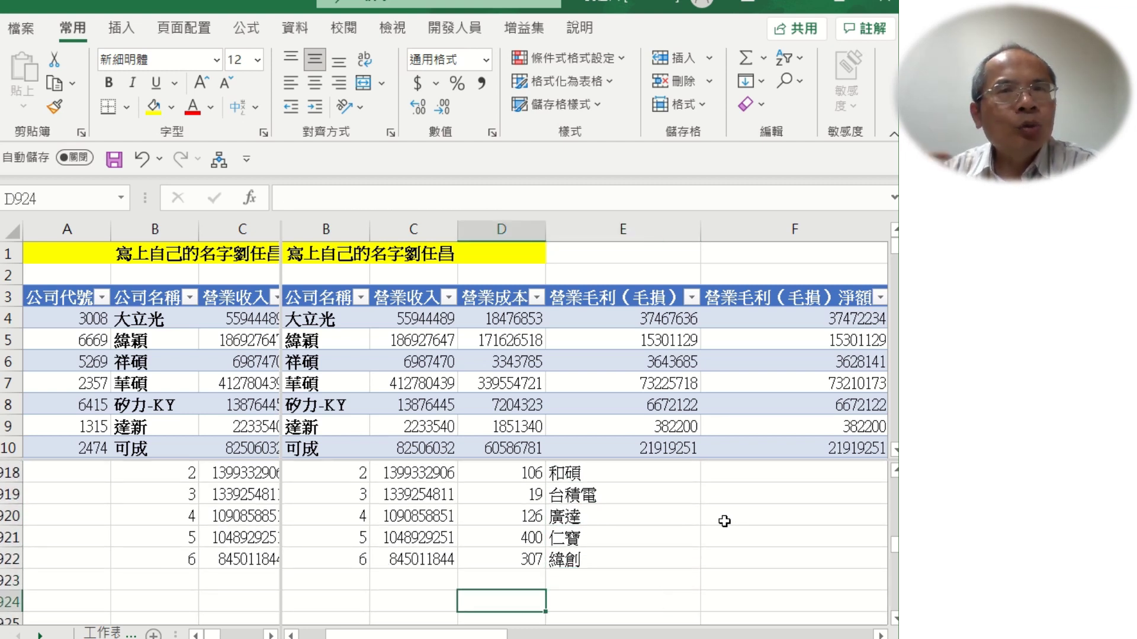
key("Left")
key("Up")
key("Down")
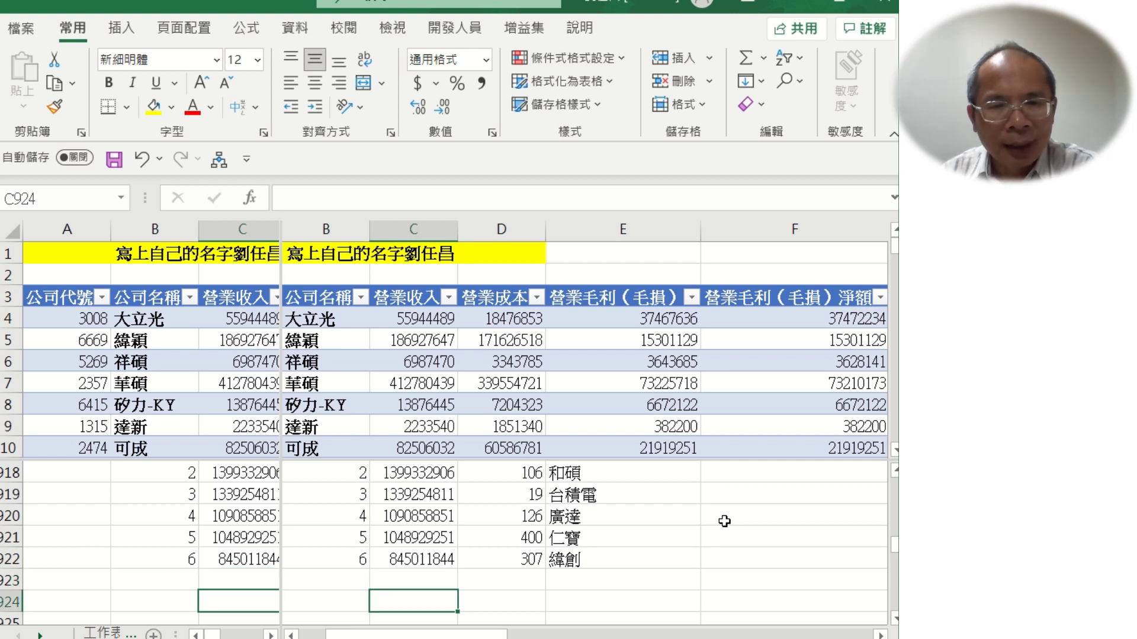
key("Up")
type("以")
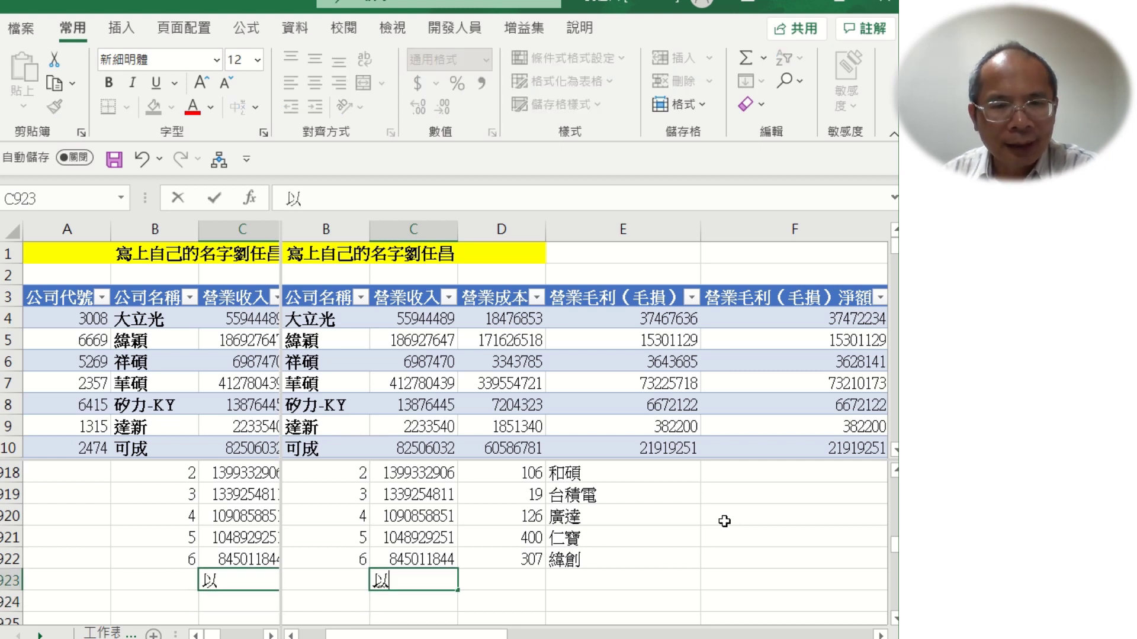
type("上是營業")
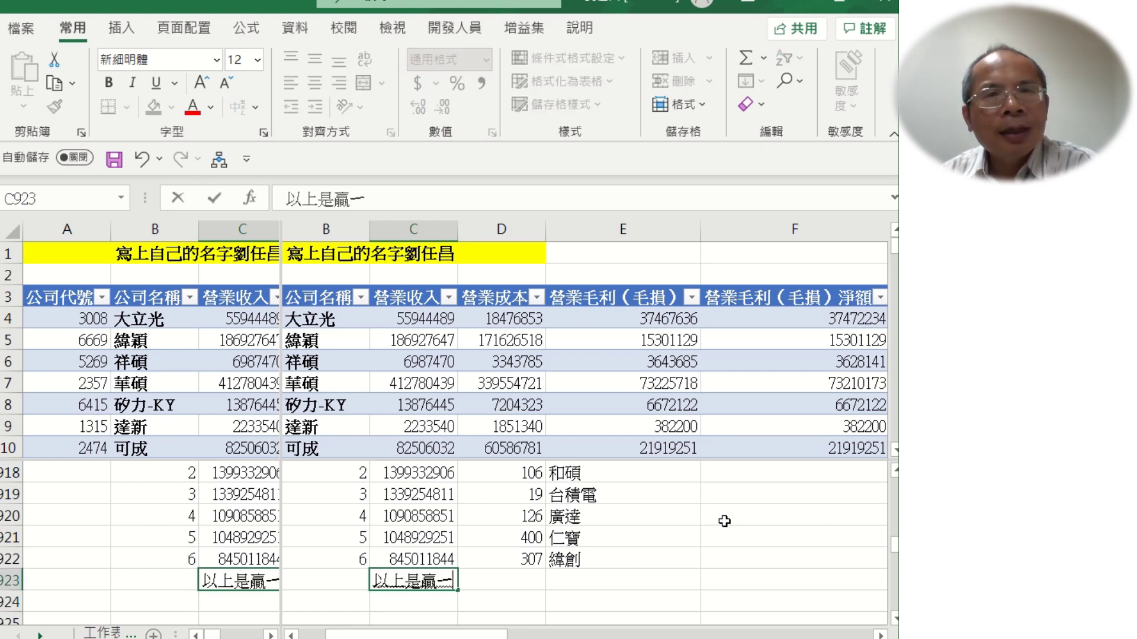
type("額最高ㄉㄜ")
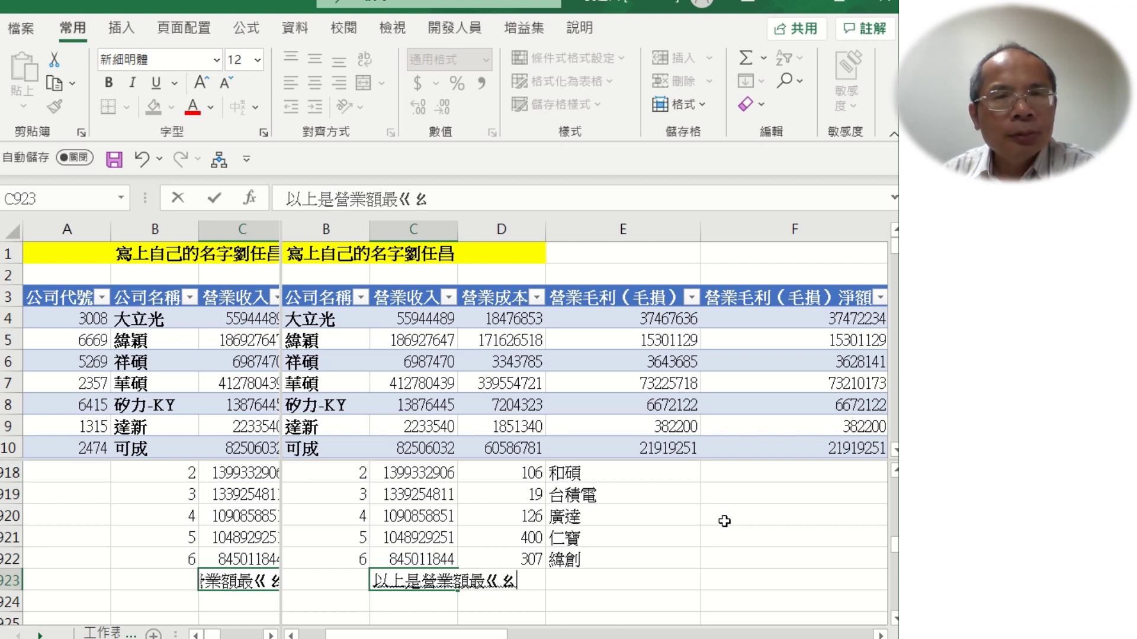
type("六家ㄍㄨ")
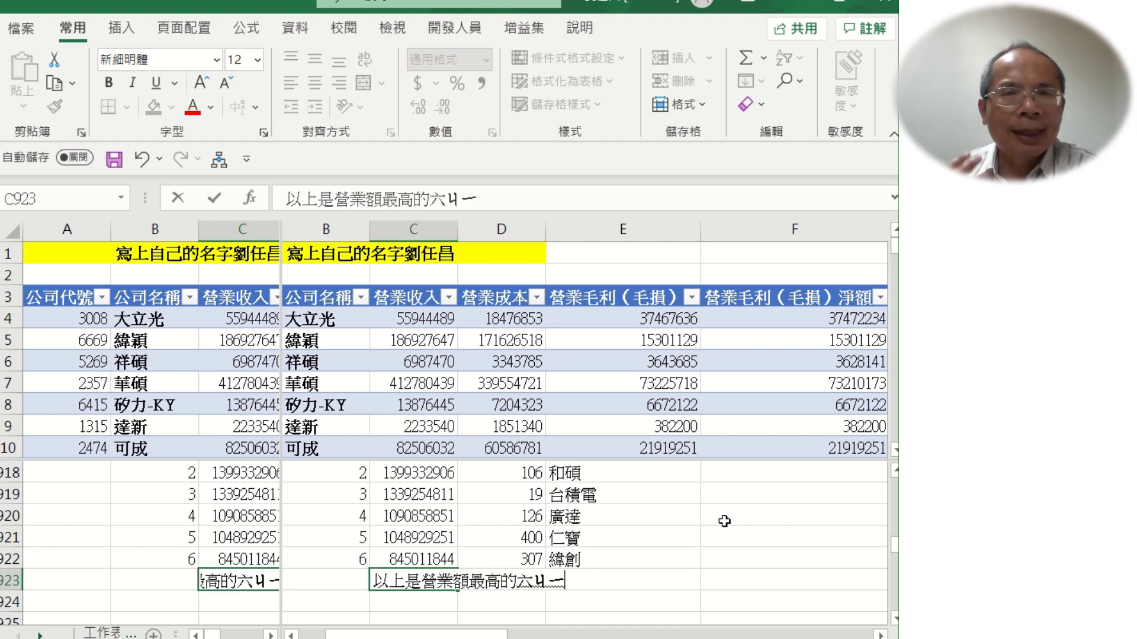
type("公司")
key("Return")
key("Return")
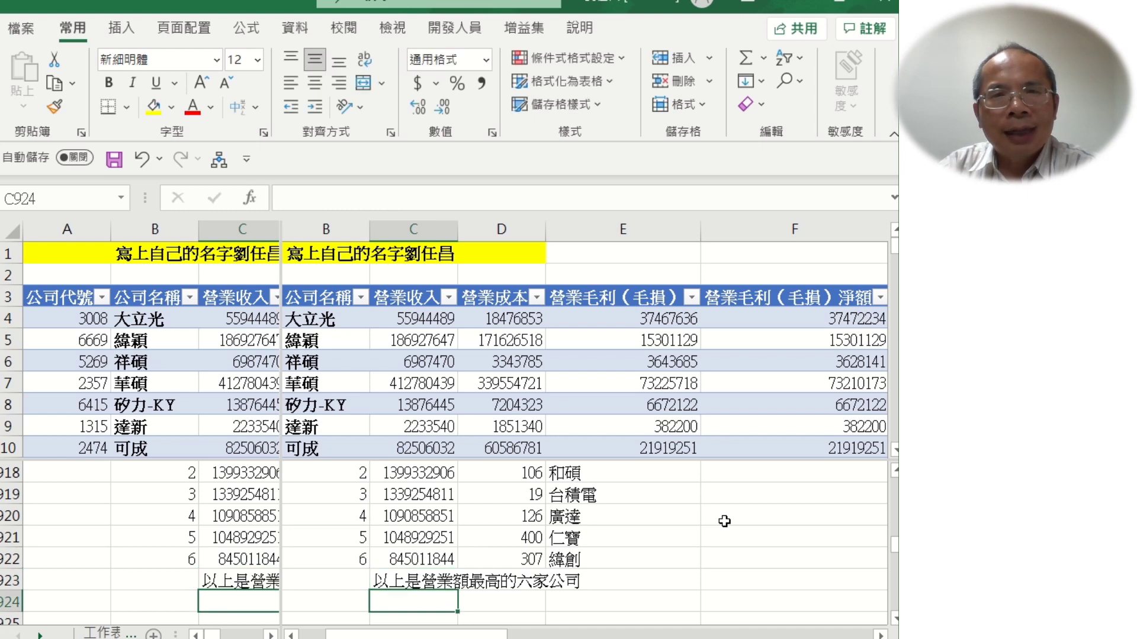
Step: Look over the Large column from the note in C923 up to its header in C916
key("Up")
key("Up")
key("Up")
key("Up")
key("Up")
key("Up")
key("Up")
key("Up")
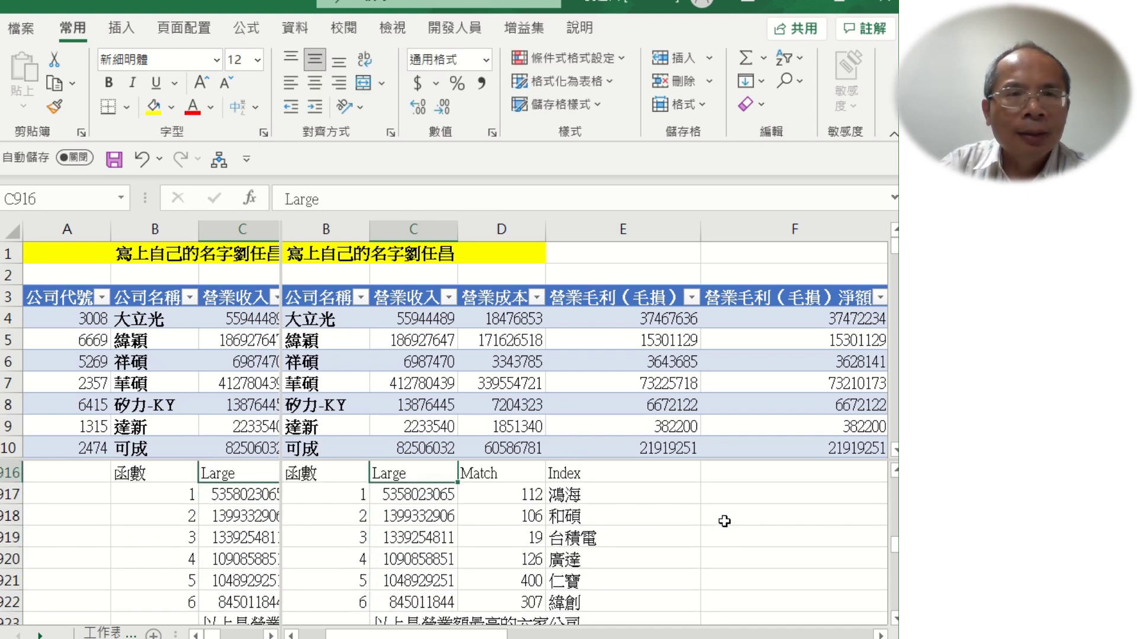
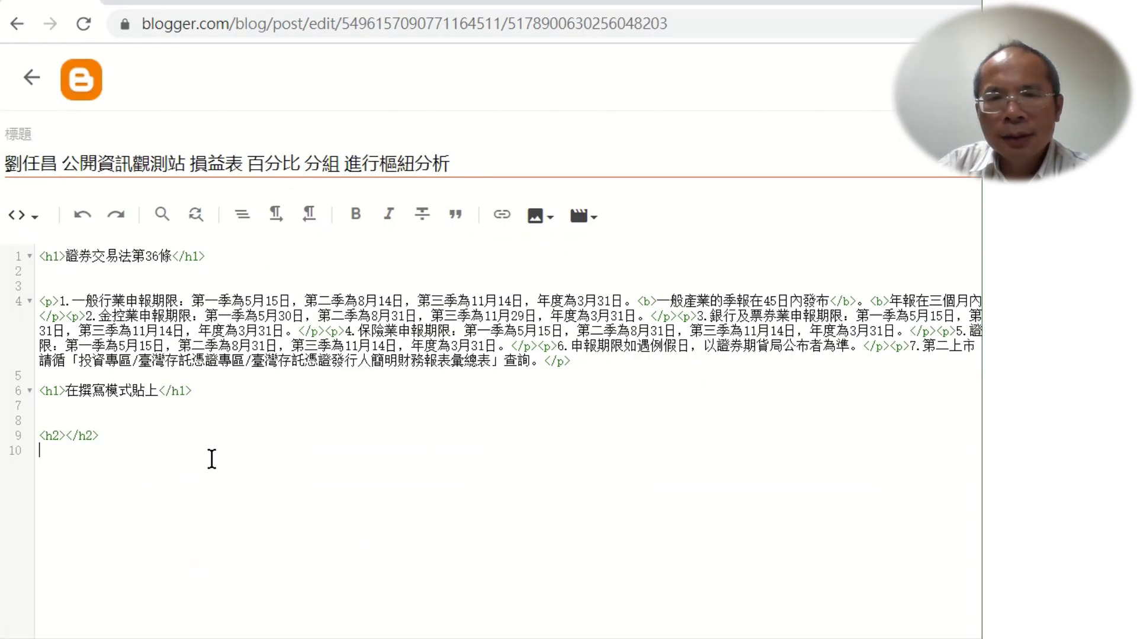
Step: In the Blogger post's HTML source, extend the second h1 heading to read 在撰寫模式貼上EXCEL結果
left_click(160, 390)
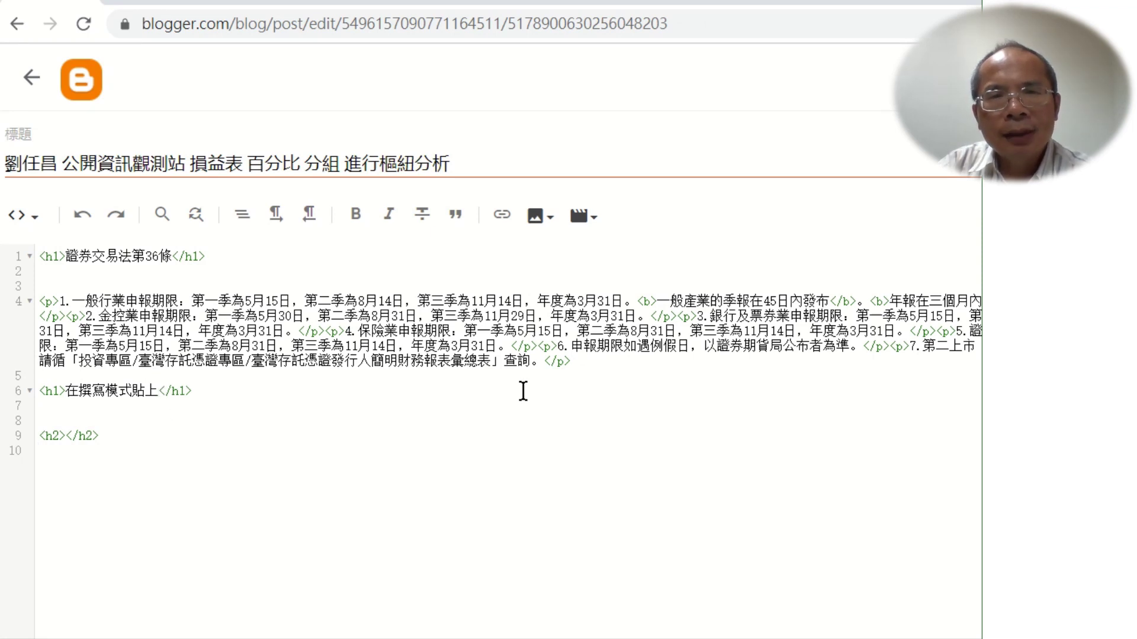
type("EXCEL")
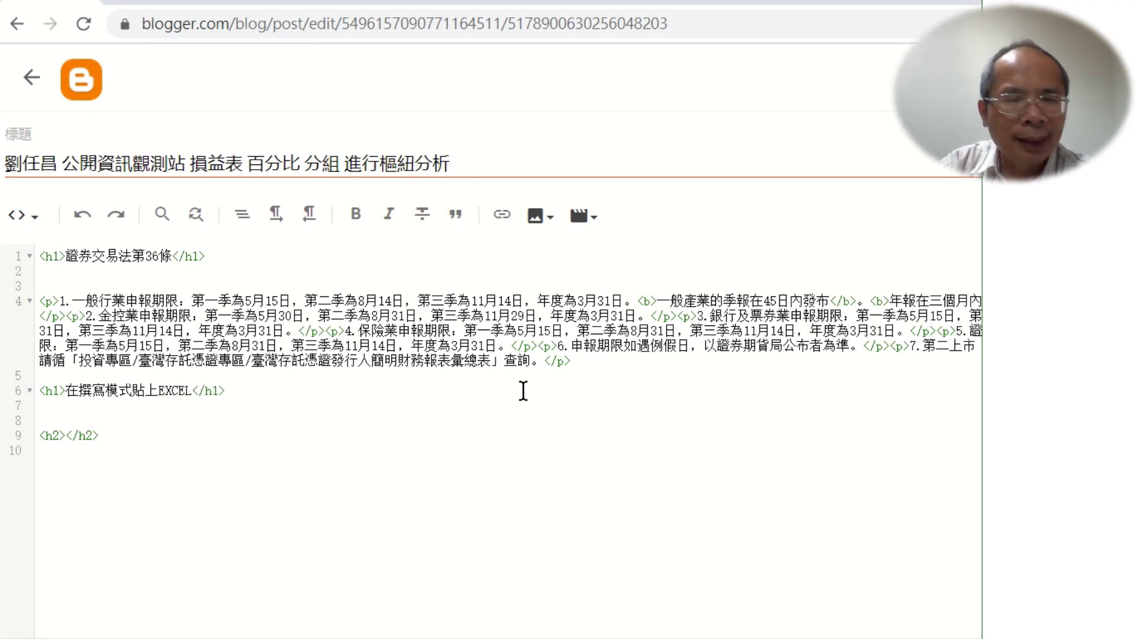
type("節")
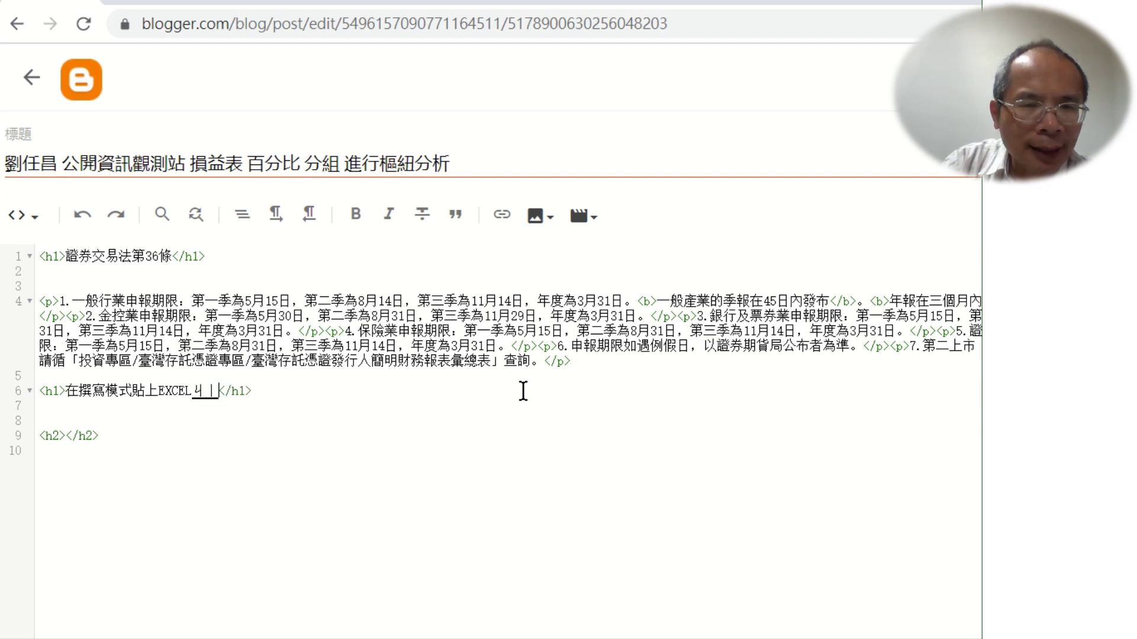
type("果")
key("Return")
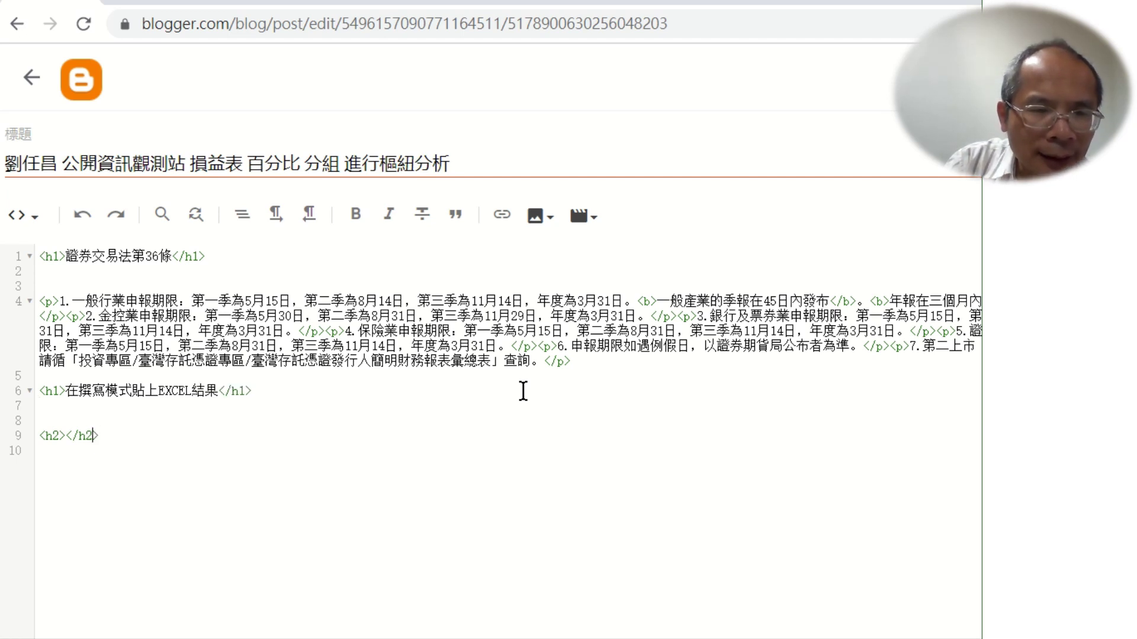
Step: Fill the empty h2 heading below the second h1 with the text 營業額與EXP分十組的關係
type("ㄧㄥ")
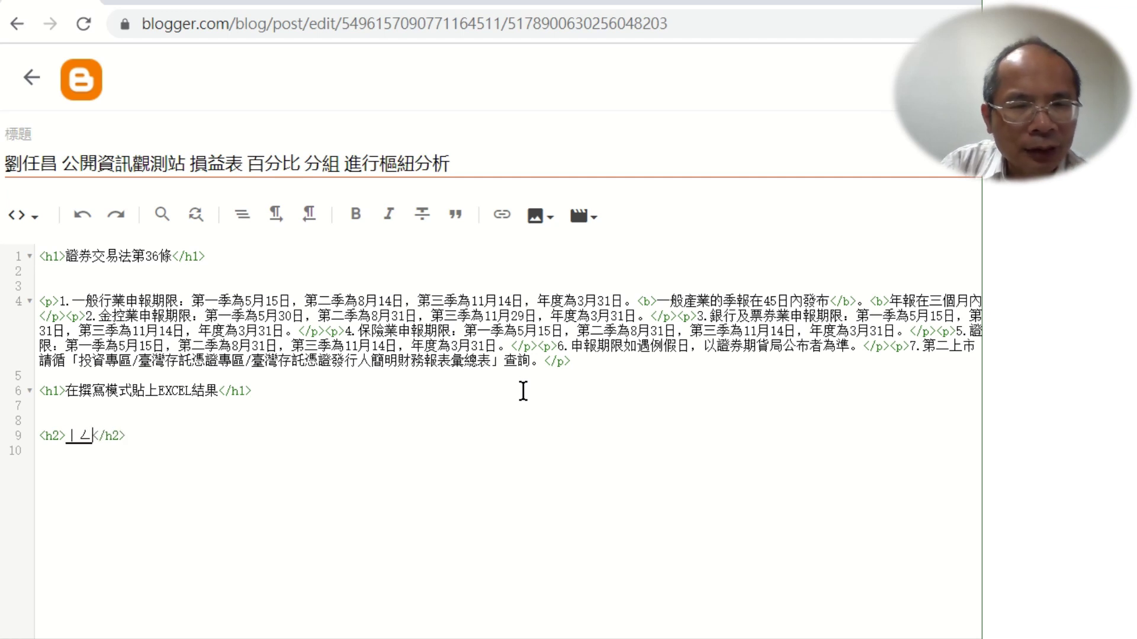
type("ˊㄧㄝˋㄜ")
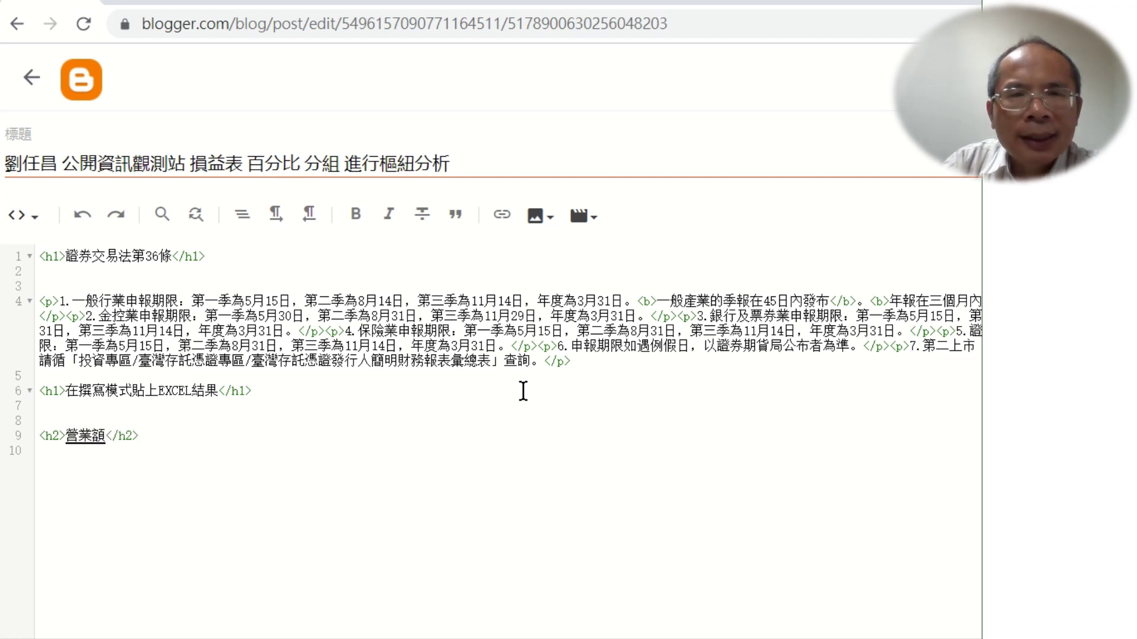
type("ㄩEXPE")
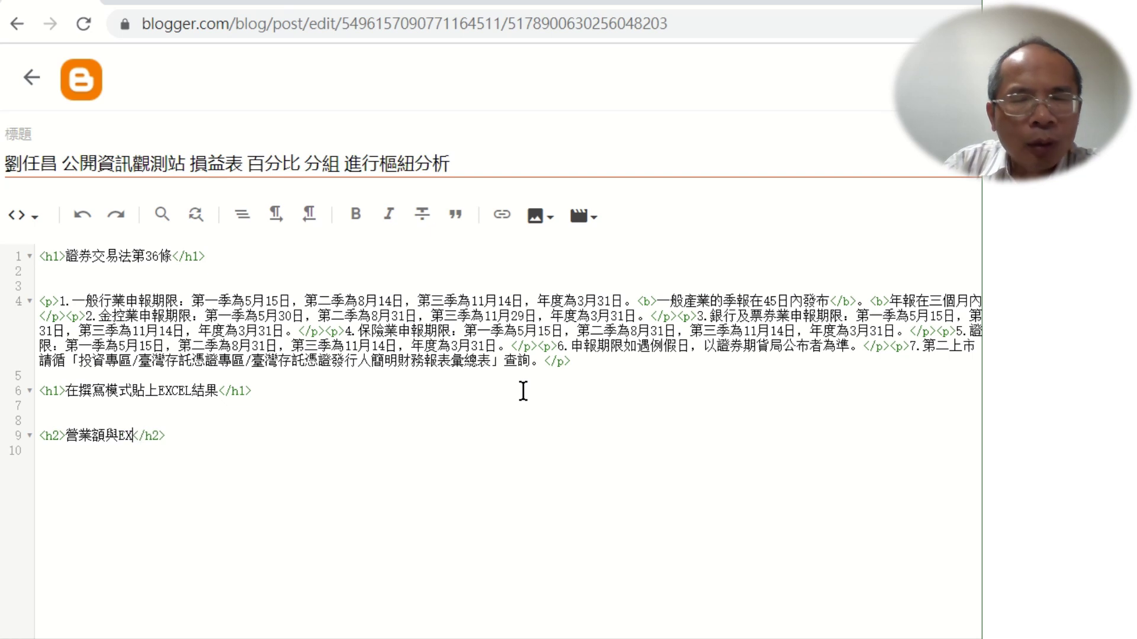
type("ㄣ ")
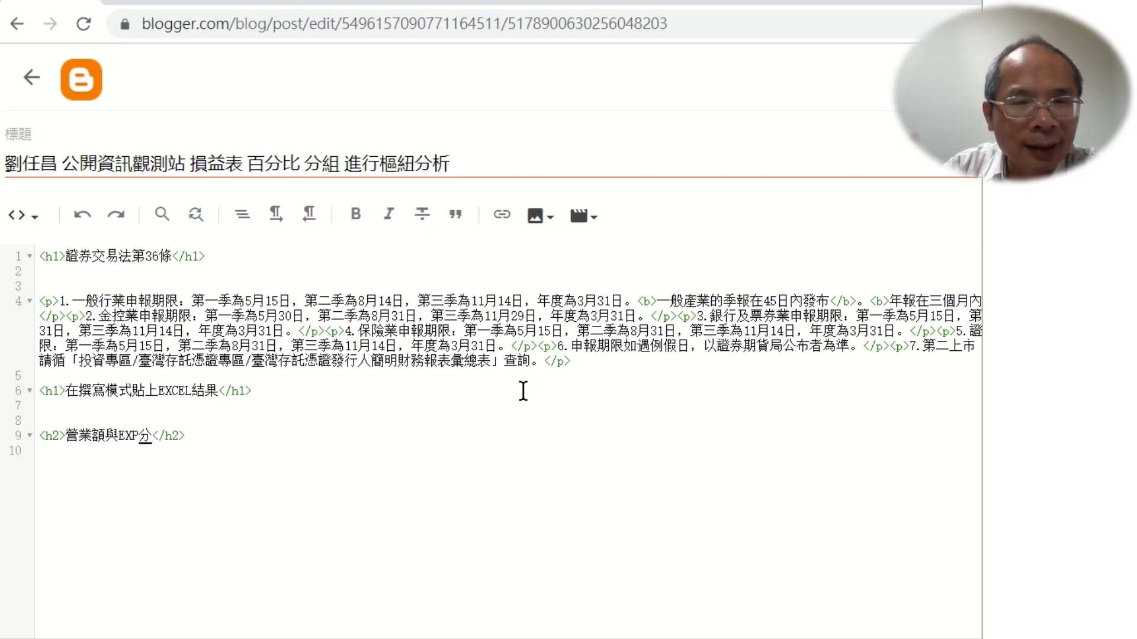
type("ㄕˊㄗㄨˇㄉㄜ˙《ㄨ")
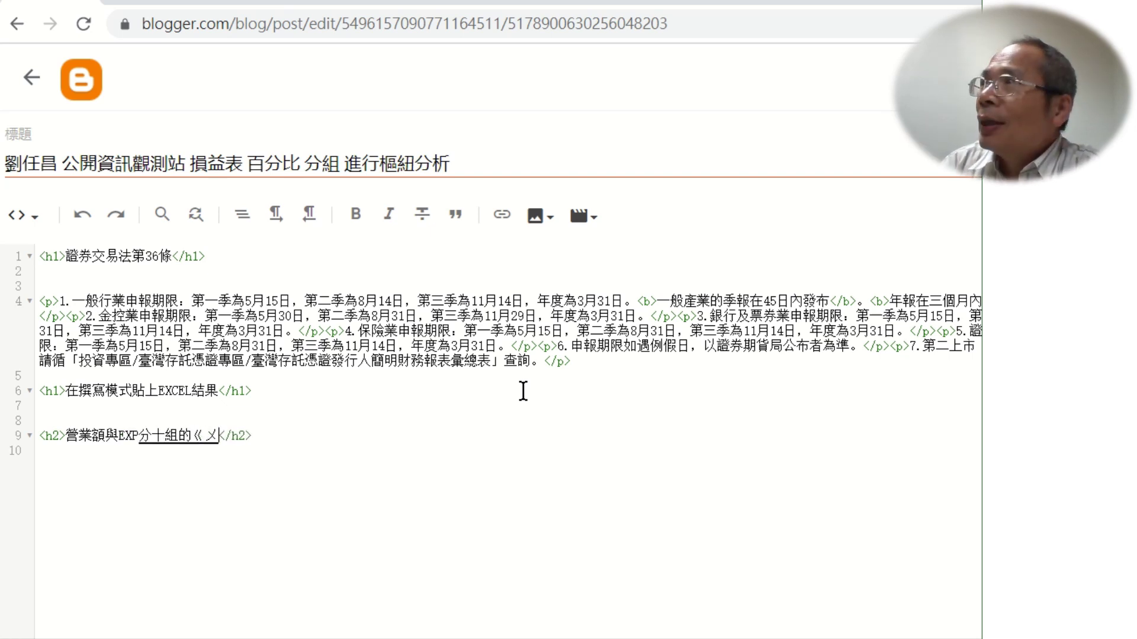
type("ㄢ ㄒㄧˋ")
key("Return")
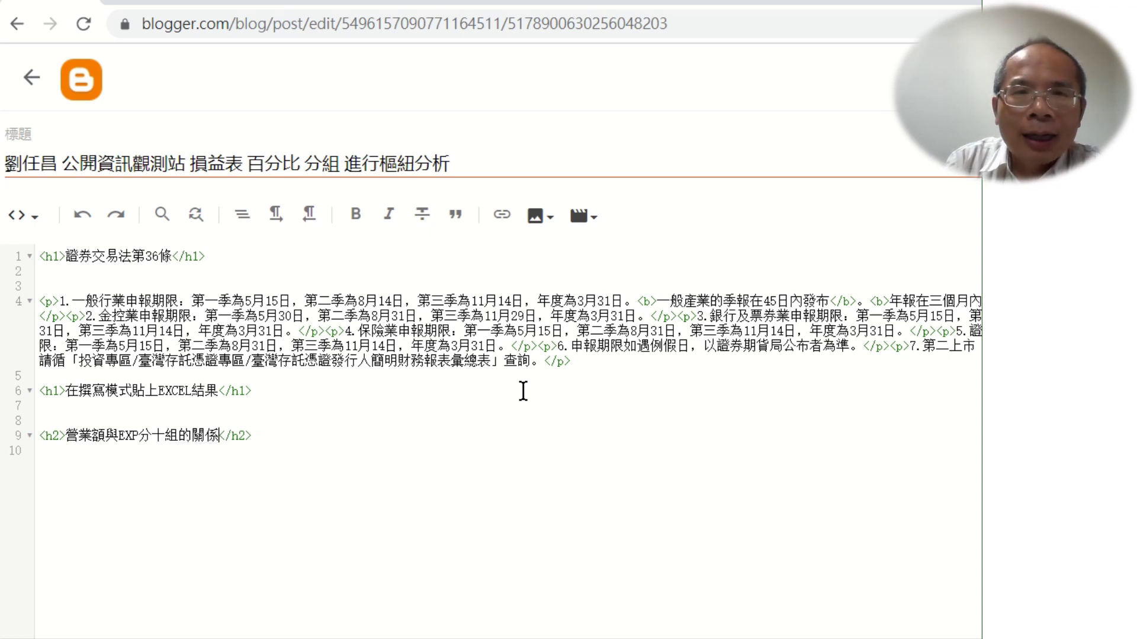
Step: Add blank lines after the first h2 heading and insert another empty h2 element below them
key("Return")
key("Return")
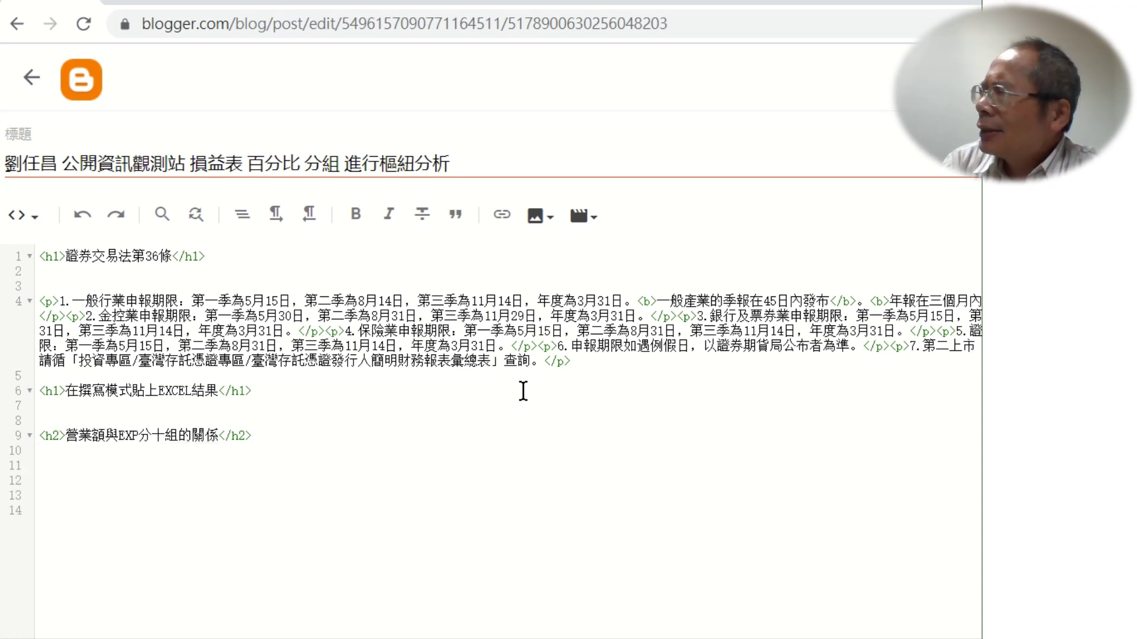
type("<h2")
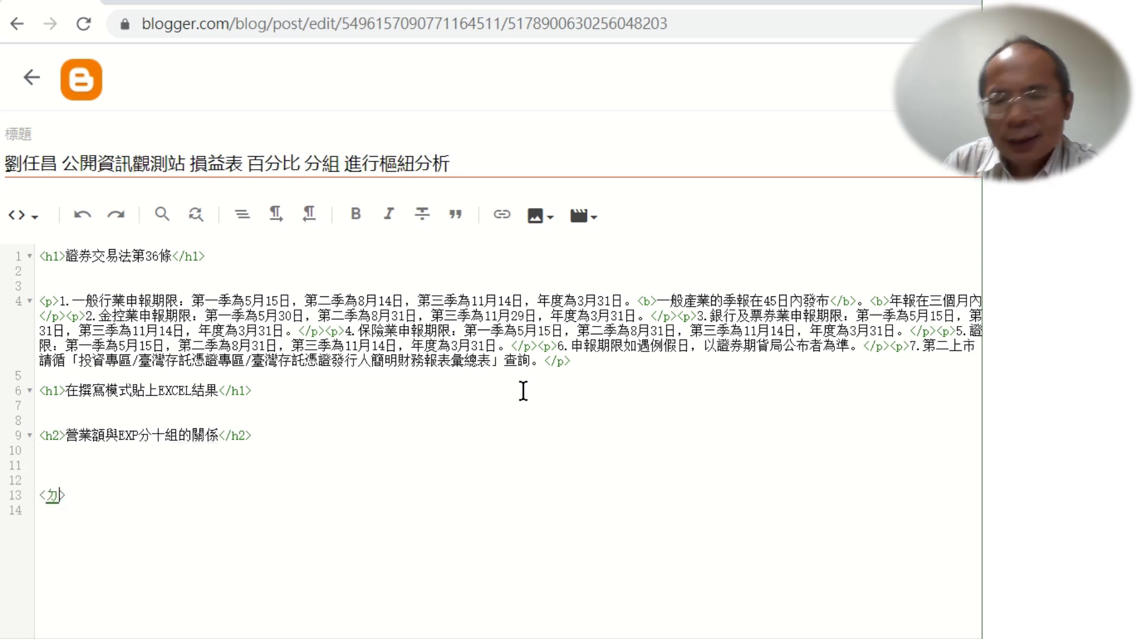
key("BackSpace")
key("BackSpace")
type("h2")
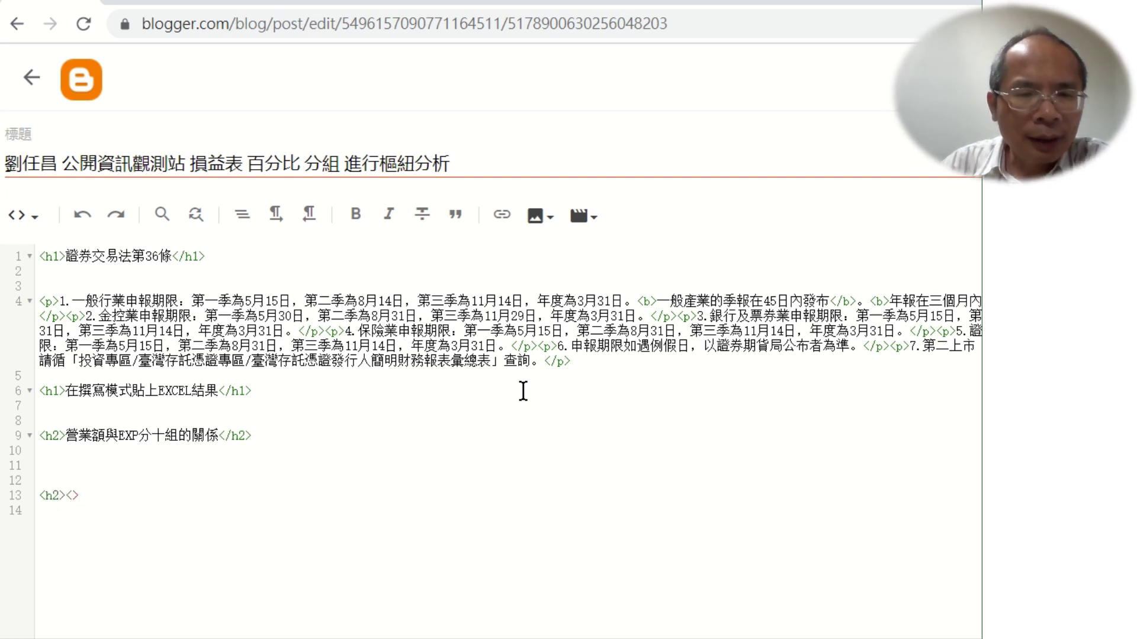
type("</h2")
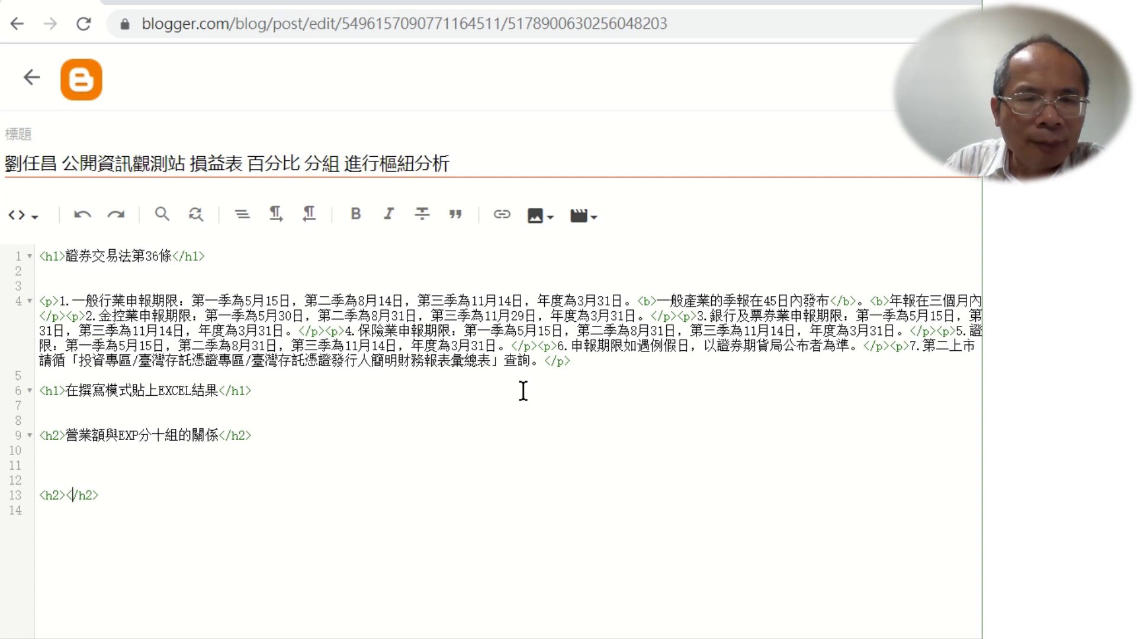
Step: Enter 營業額最大的公司 as the text of the second h2 heading
type("應ㄧ")
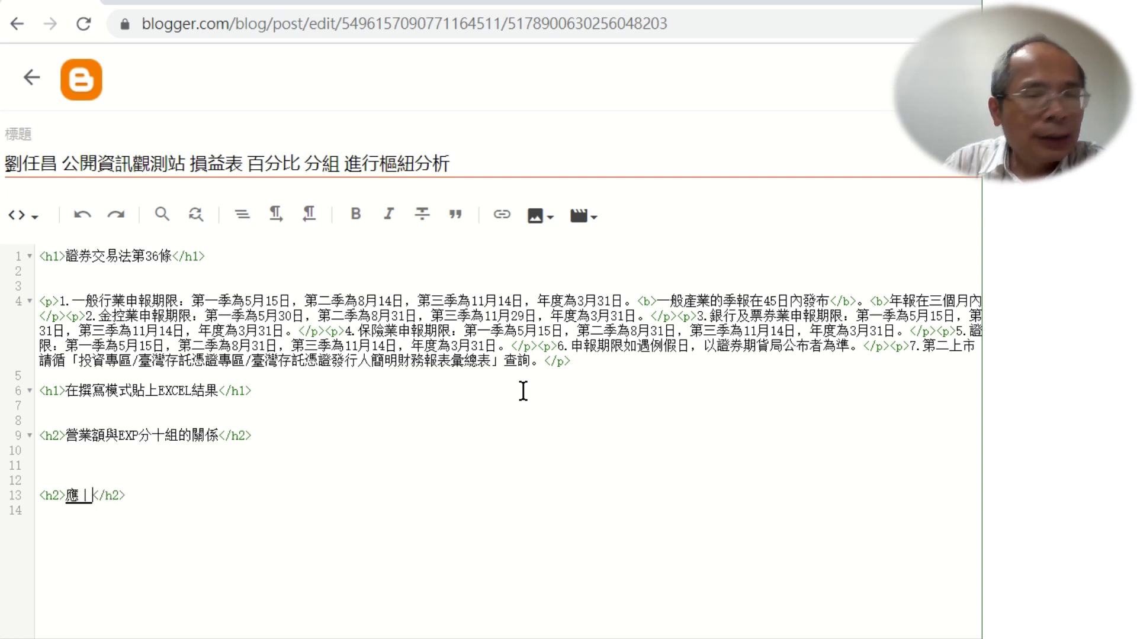
type("謙了ㄍ")
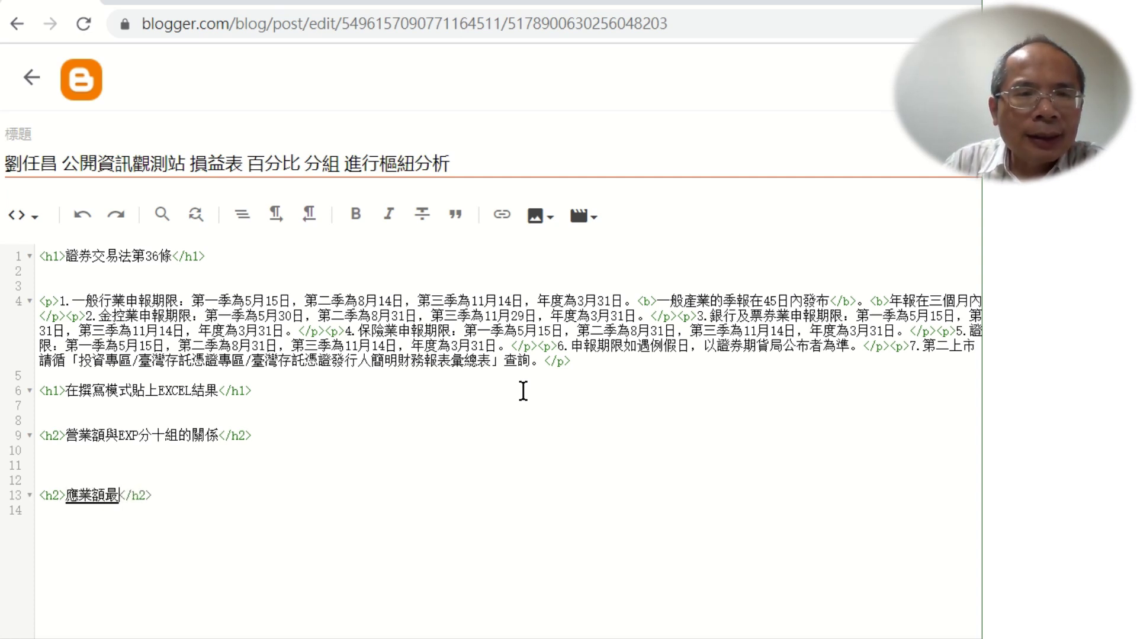
key("BackSpace")
key("BackSpace")
key("BackSpace")
key("BackSpace")
key("BackSpace")
key("BackSpace")
key("BackSpace")
type("營業額")
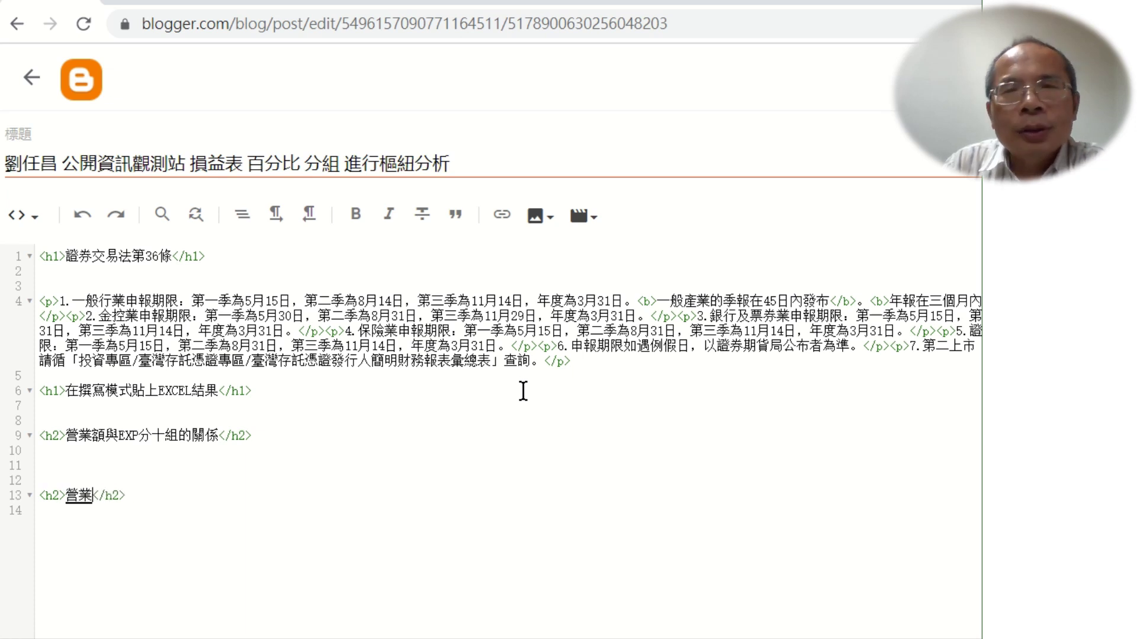
type("最大的公ㄙ")
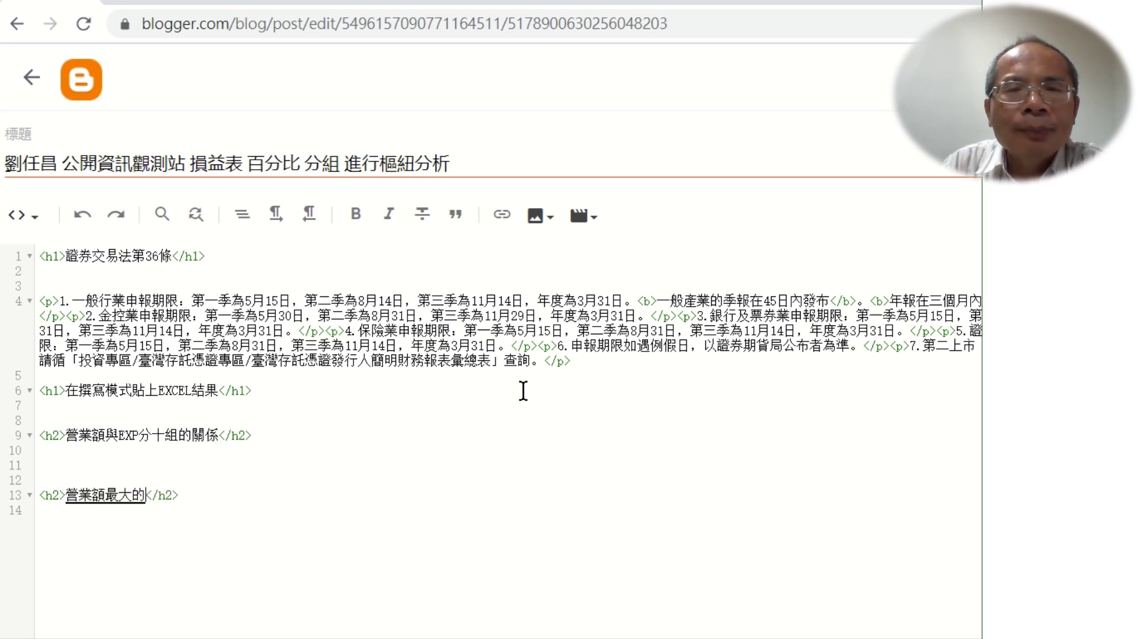
key("Return")
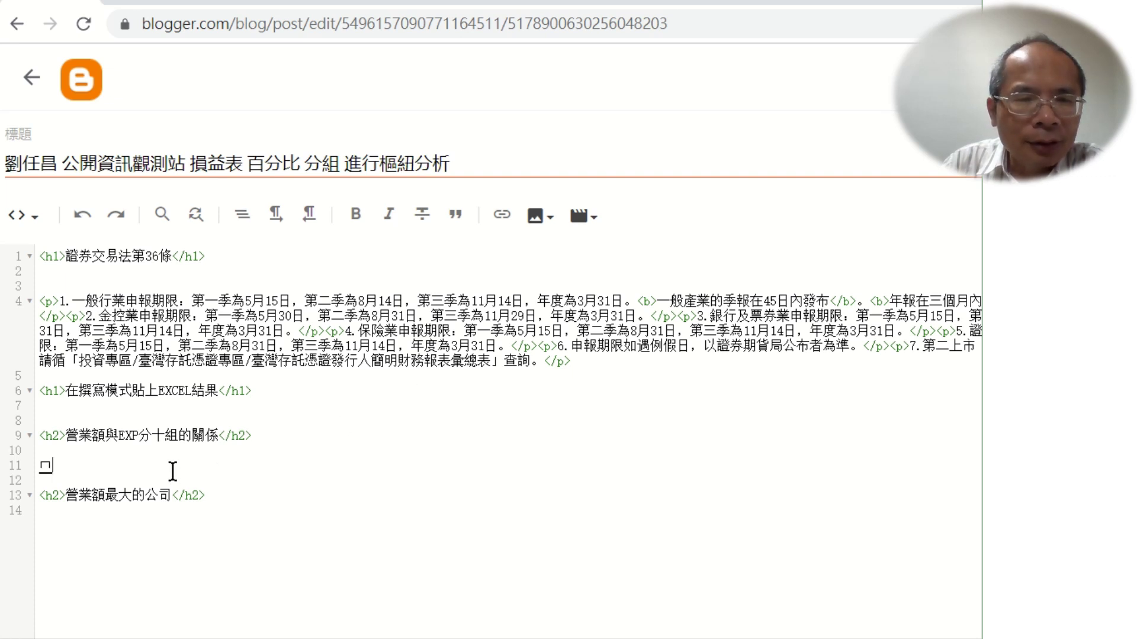
Step: Put the placeholder a below the first h2 heading and b below the second, and show the post in compose view
left_click(115, 532)
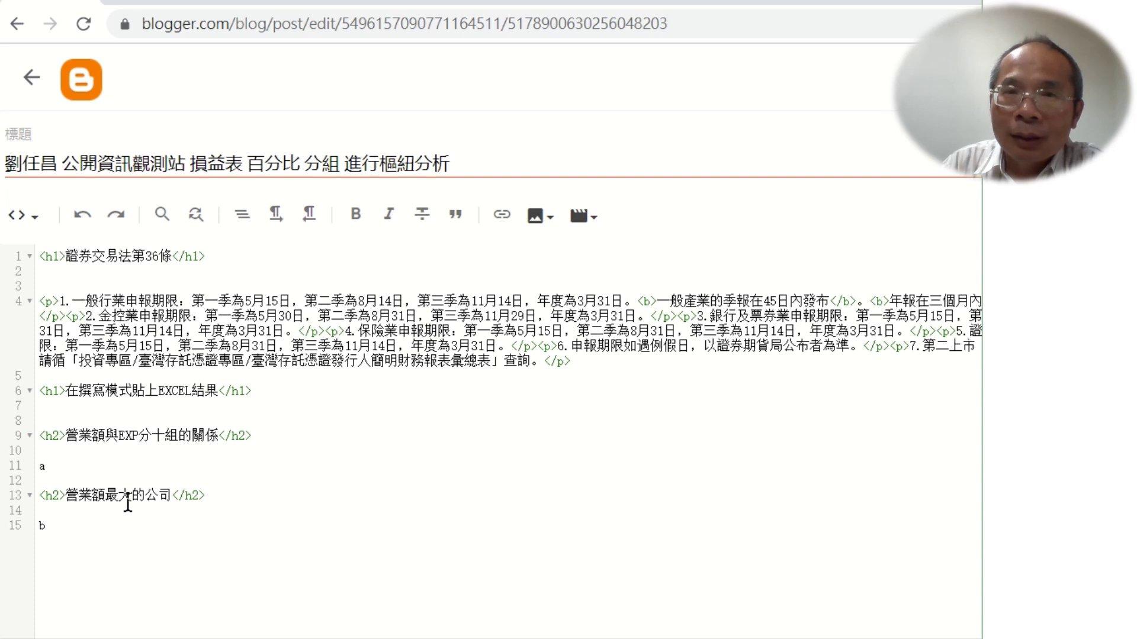
left_click(146, 466)
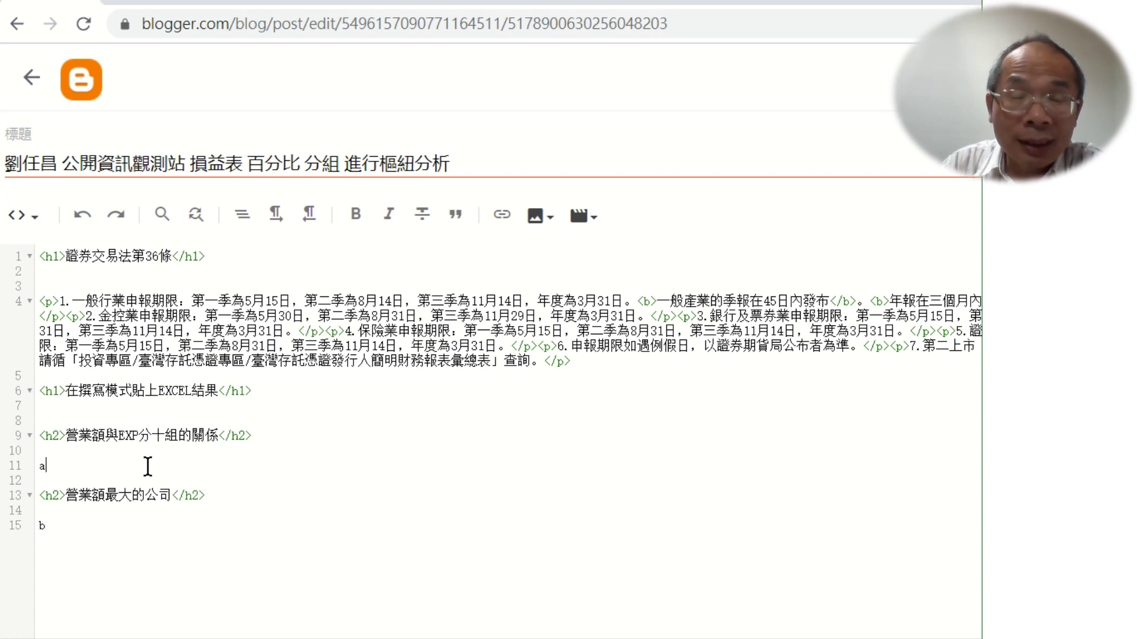
left_click(21, 217)
left_click(52, 279)
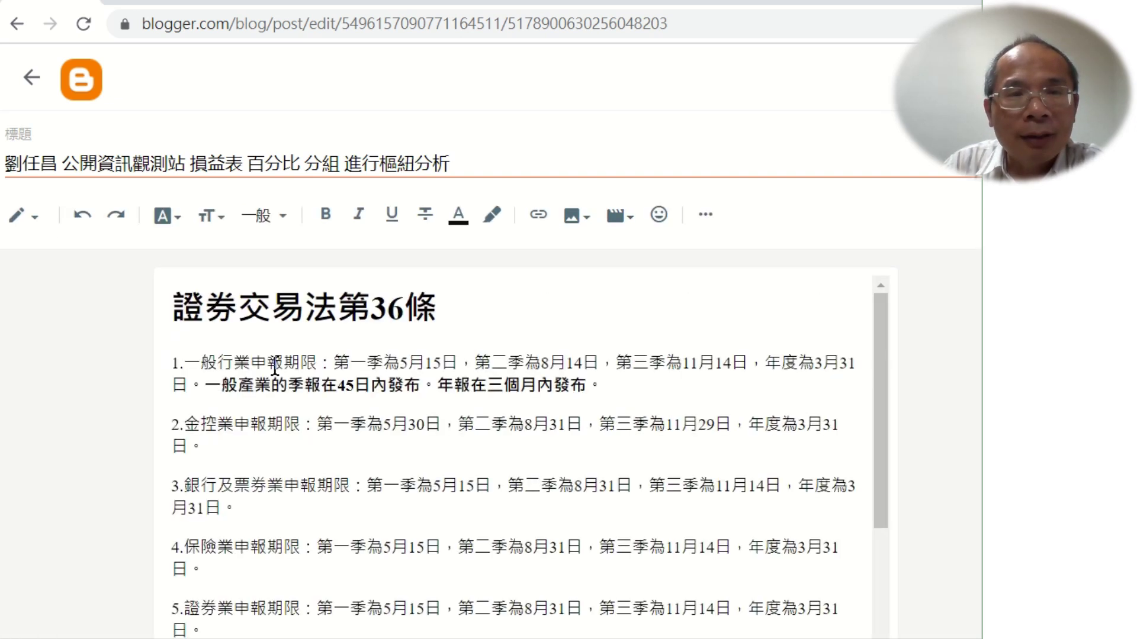
scroll(627, 456, "down", 5)
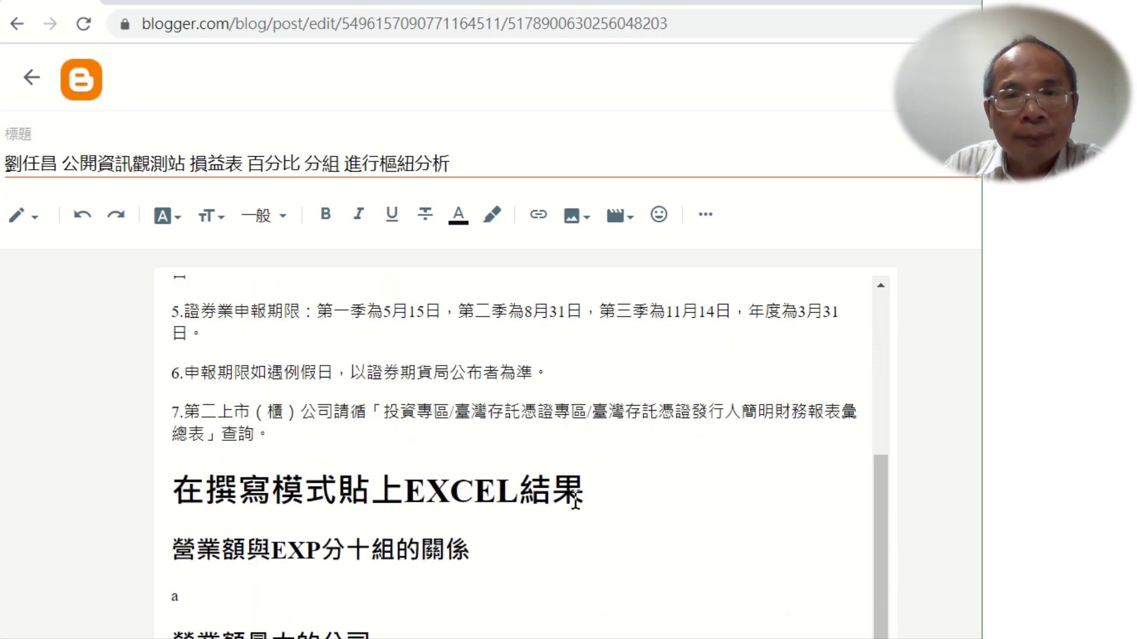
left_click(373, 584)
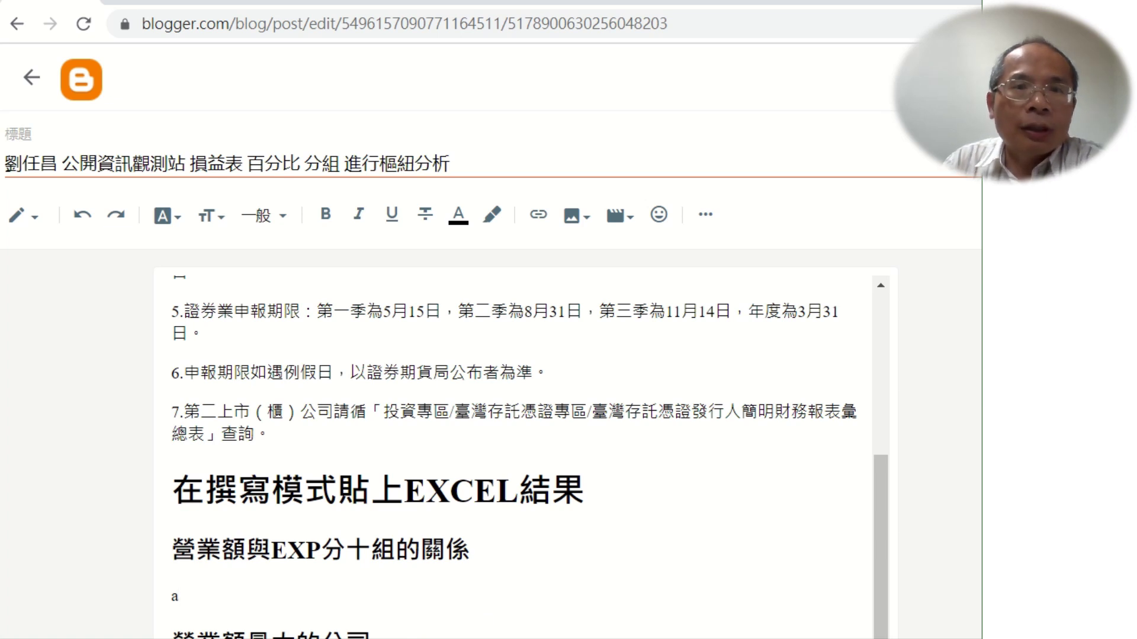
scroll(514, 456, "down", 2)
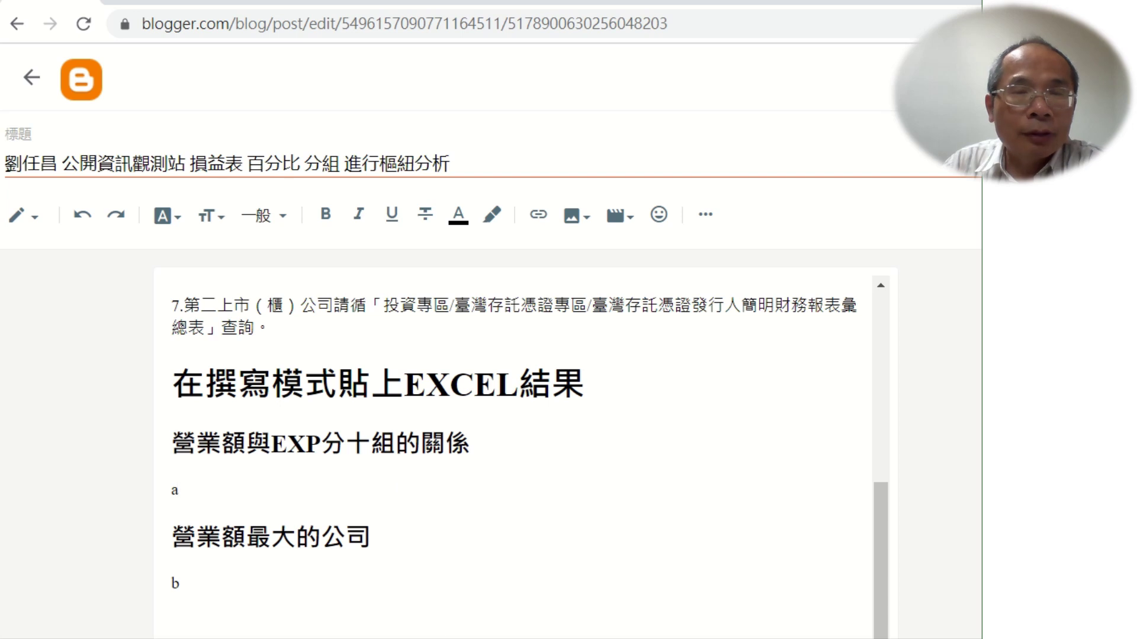
Step: Switch to the Excel workbook and copy the function results in B916:E923, including the header row and the closing note
key("super")
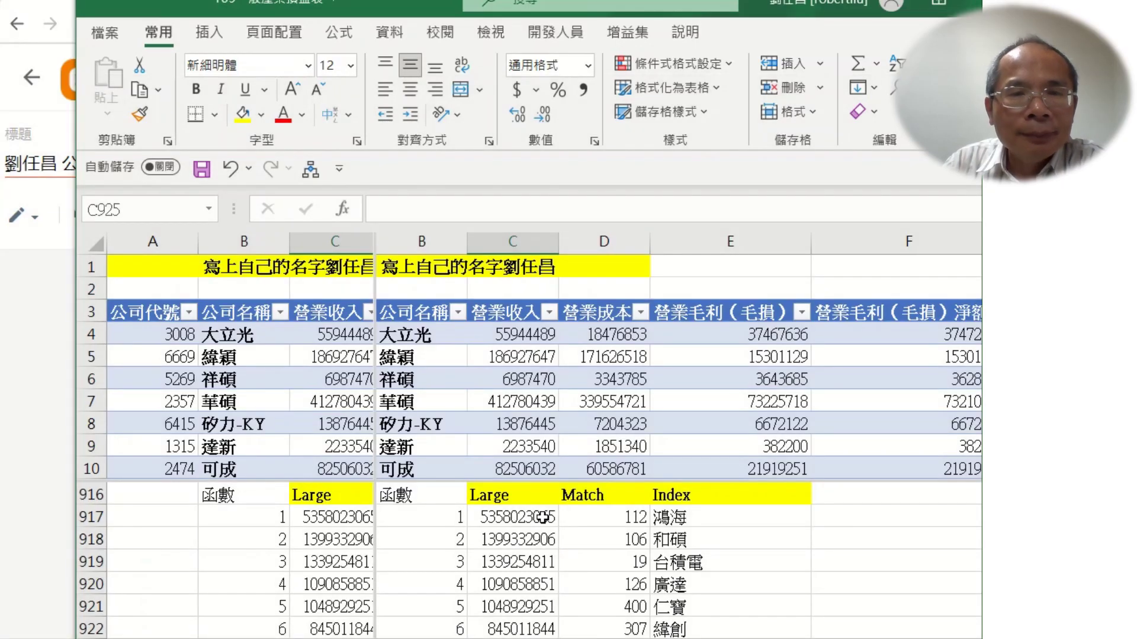
left_click(542, 516)
left_click(417, 501)
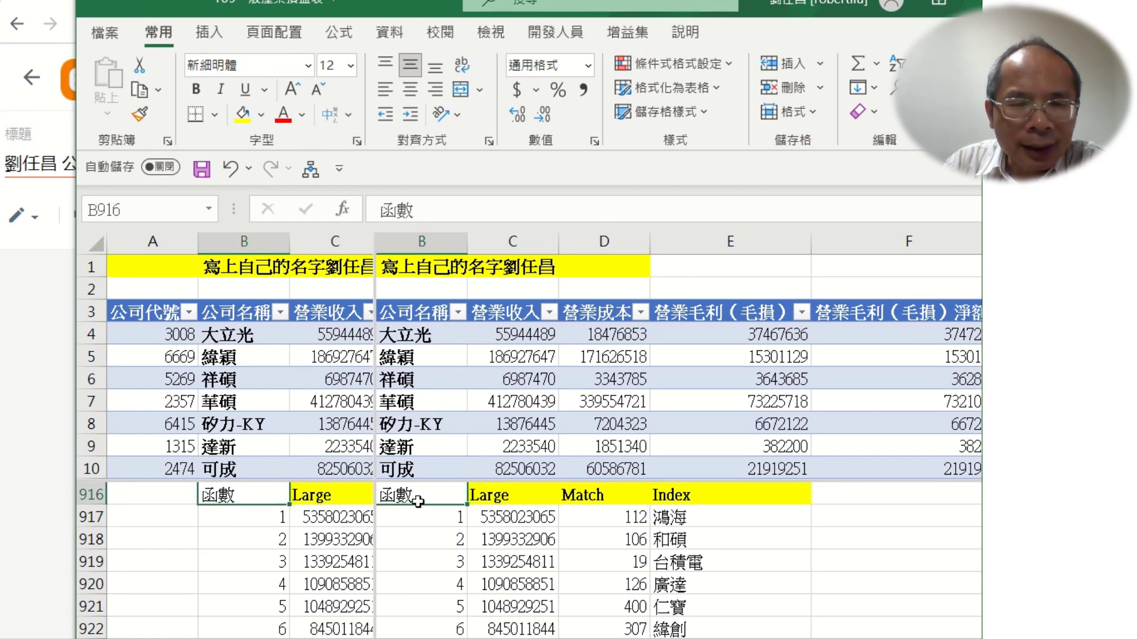
scroll(418, 502, "up", 1)
scroll(681, 542, "down", 2)
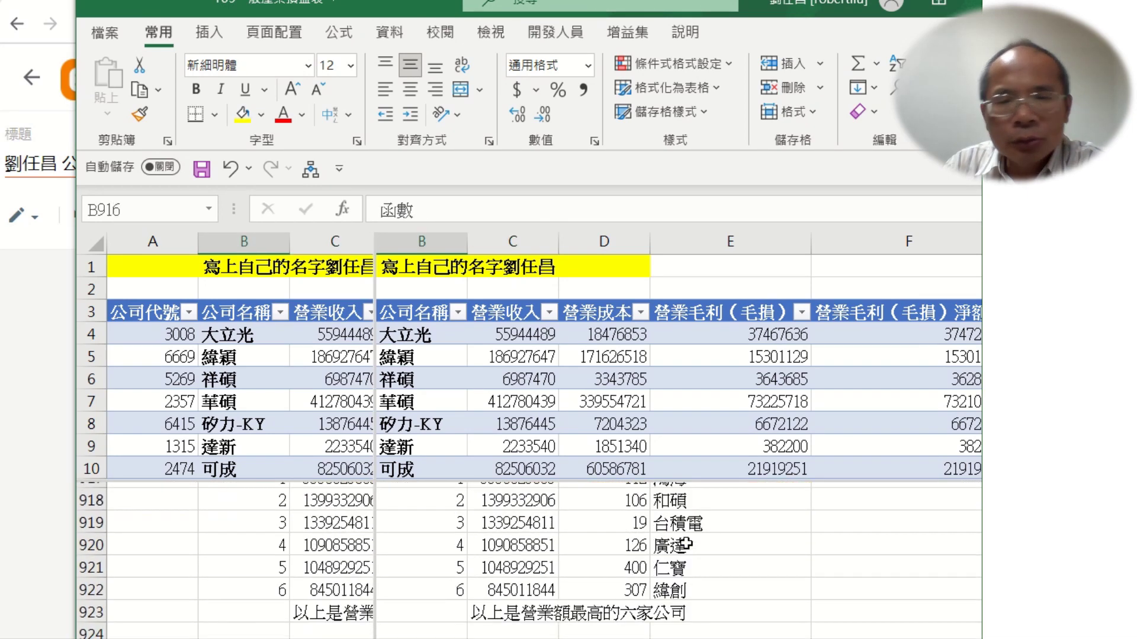
left_click(731, 577, "shift")
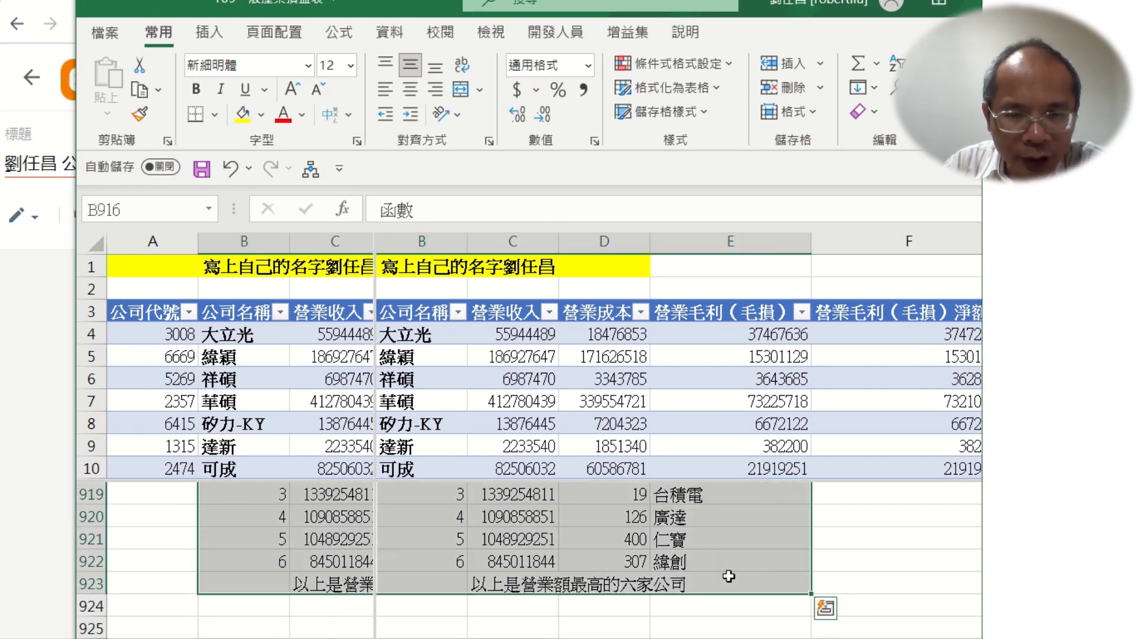
key("ctrl+q")
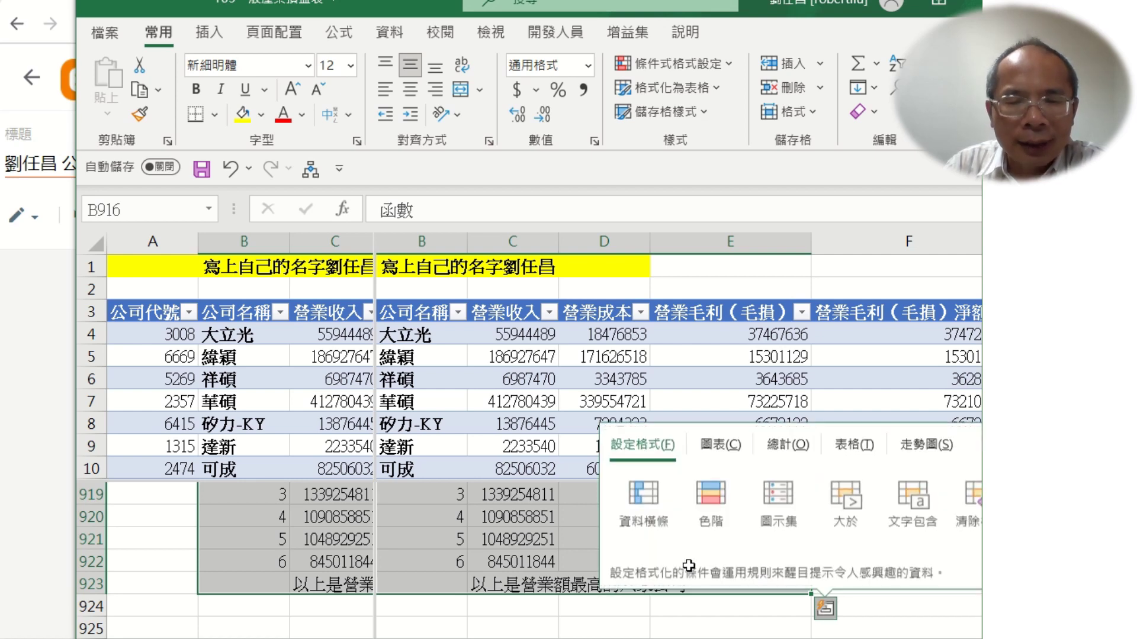
right_click(578, 540)
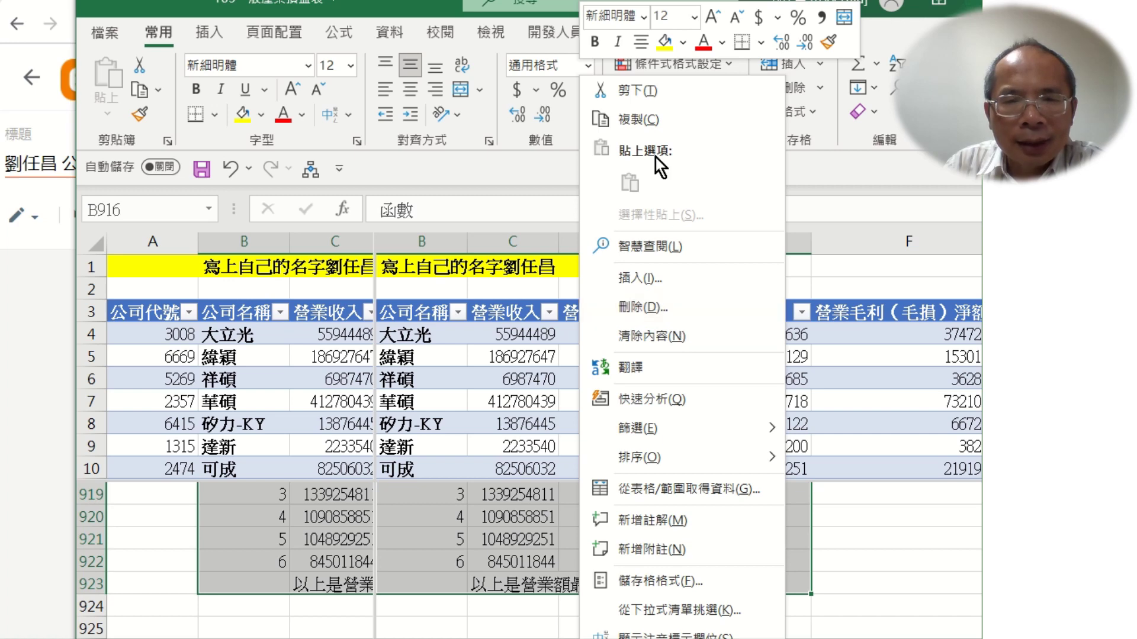
left_click(651, 116)
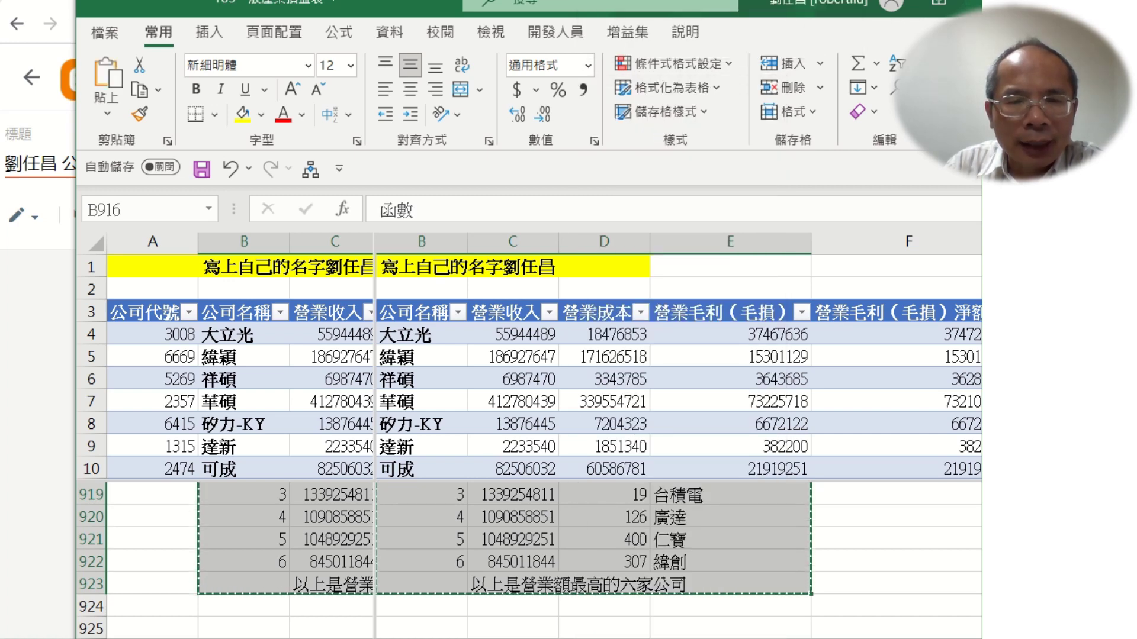
Step: Return to the Blogger post and correct EXP to EPS in the heading about revenue and the ten groups
key("super")
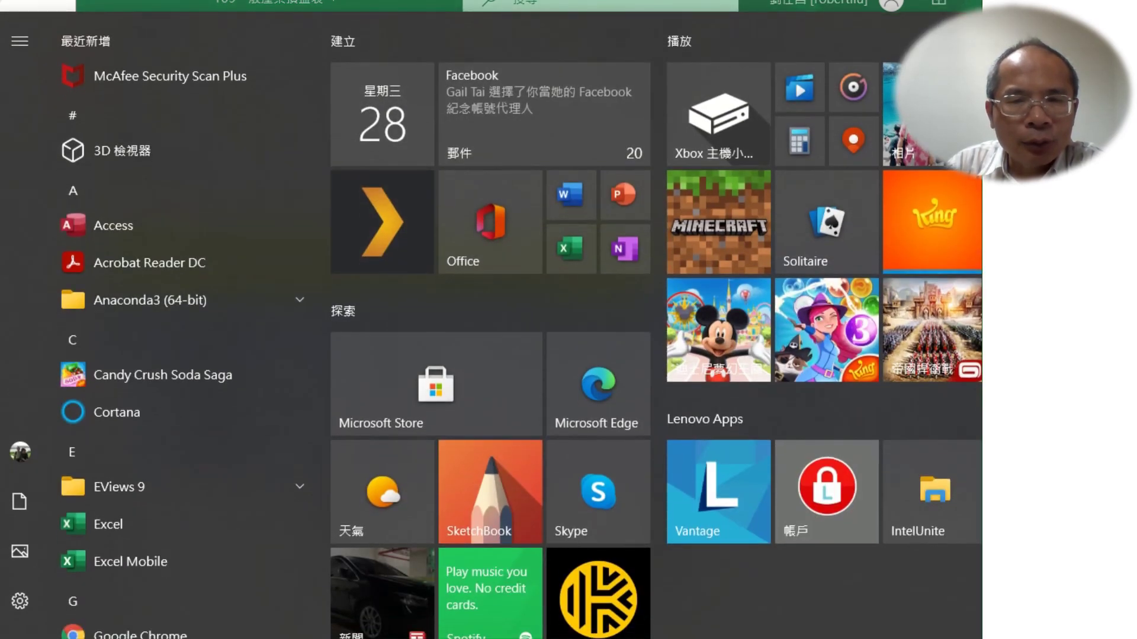
key("alt+Tab")
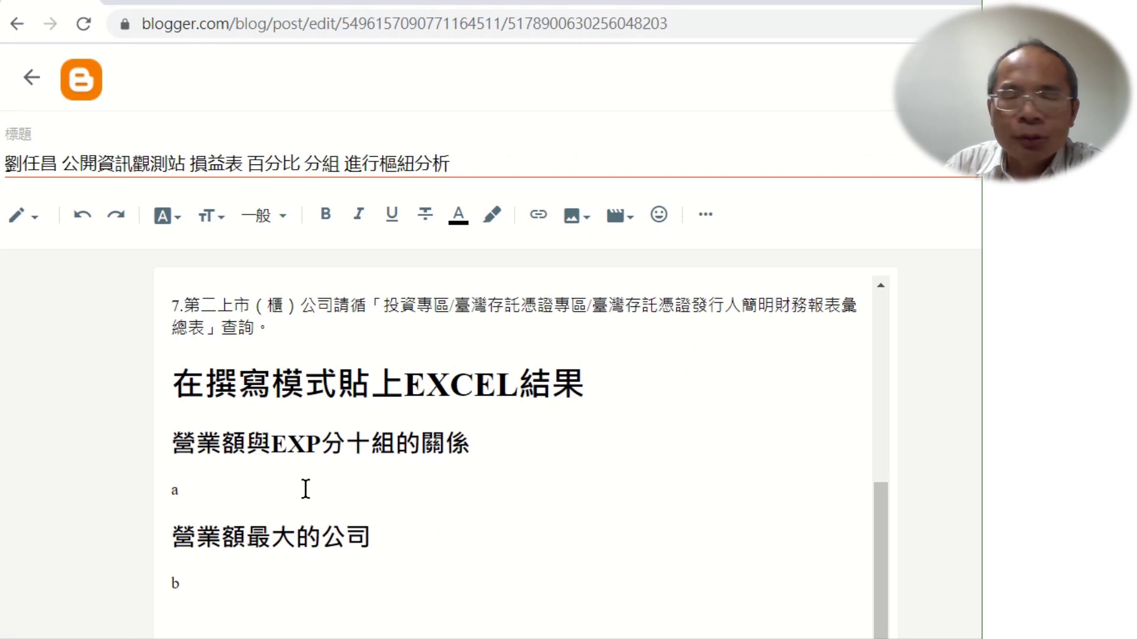
left_click(325, 444)
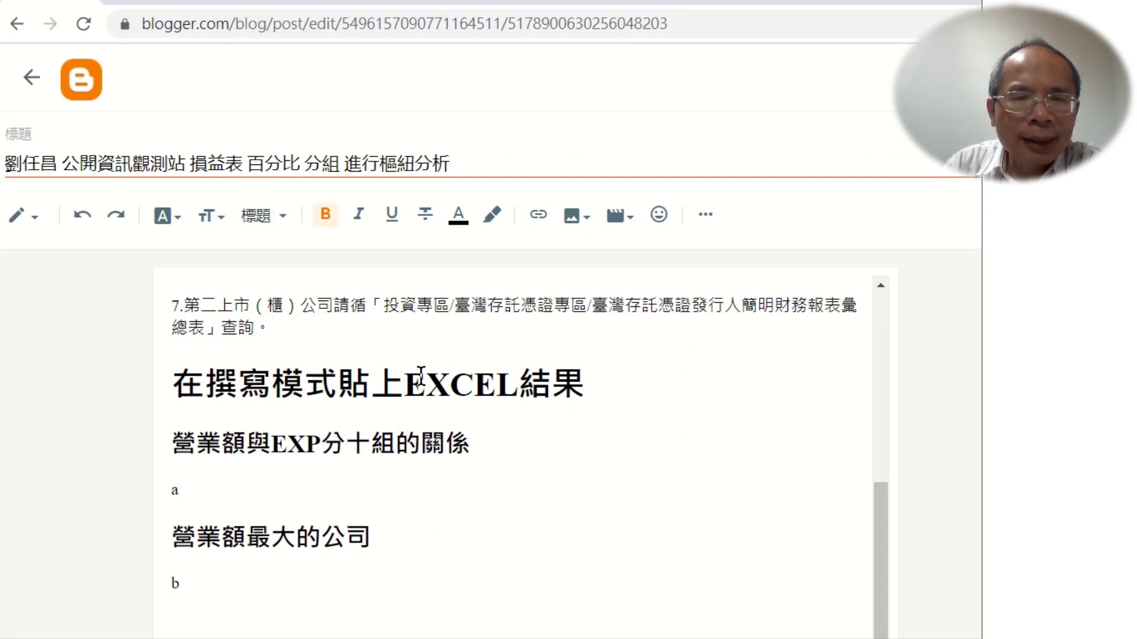
type("S")
key("Left")
key("Left")
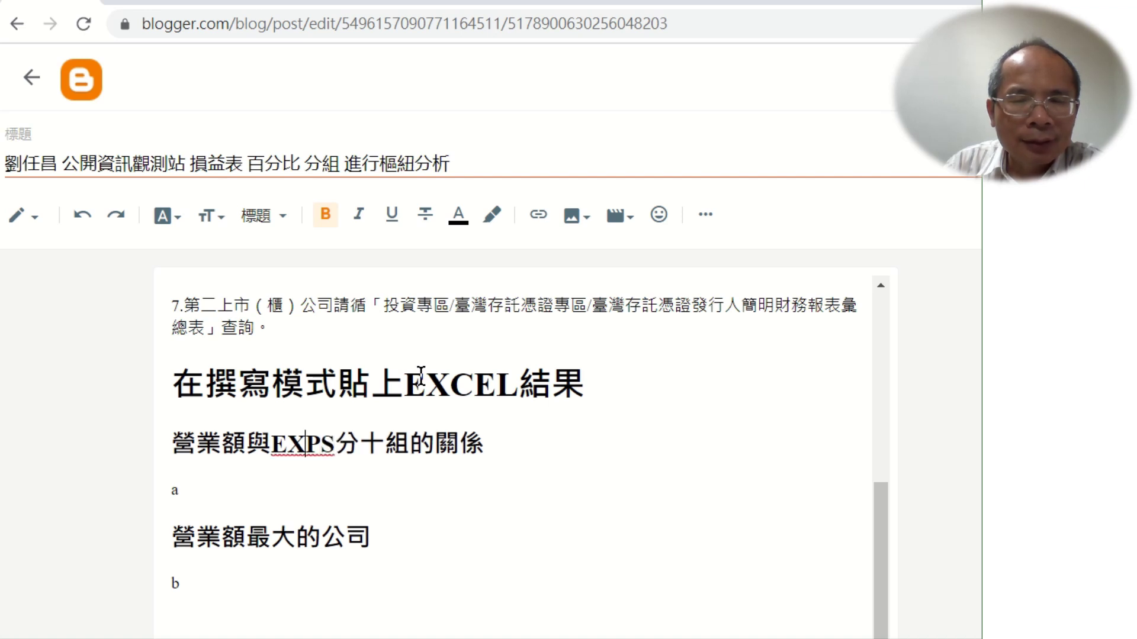
key("BackSpace")
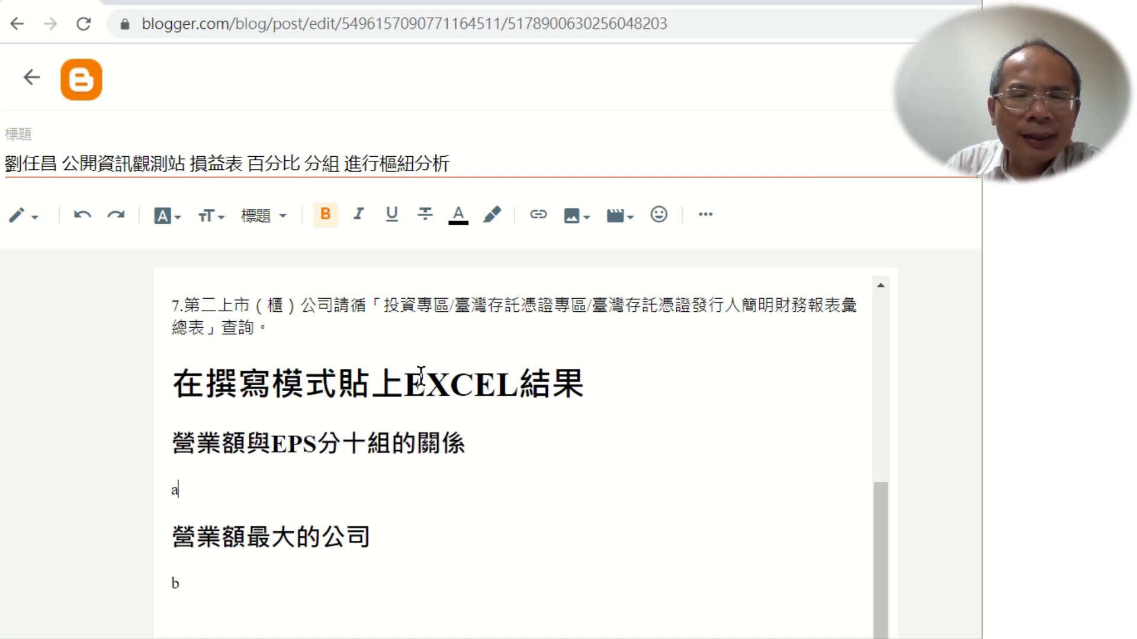
key("Return")
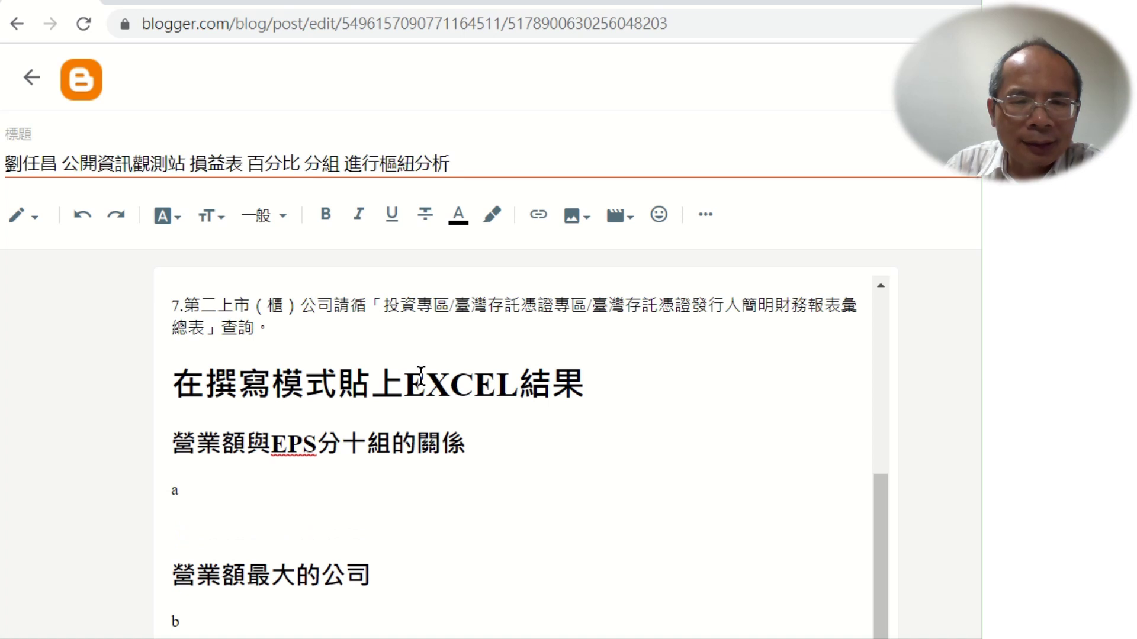
right_click(244, 516)
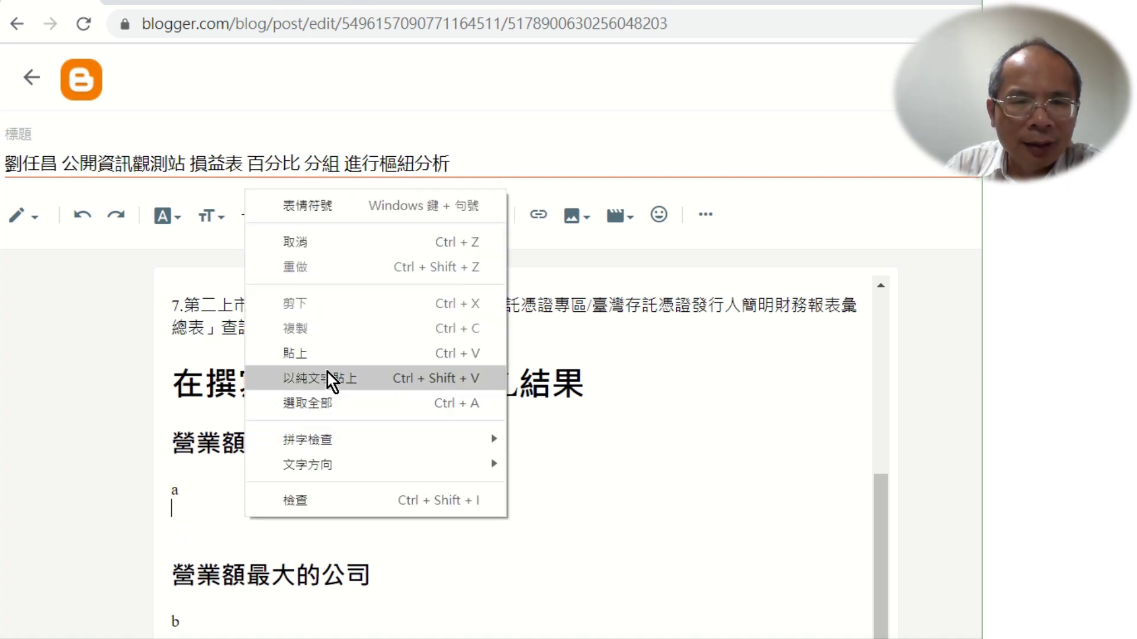
left_click(315, 353)
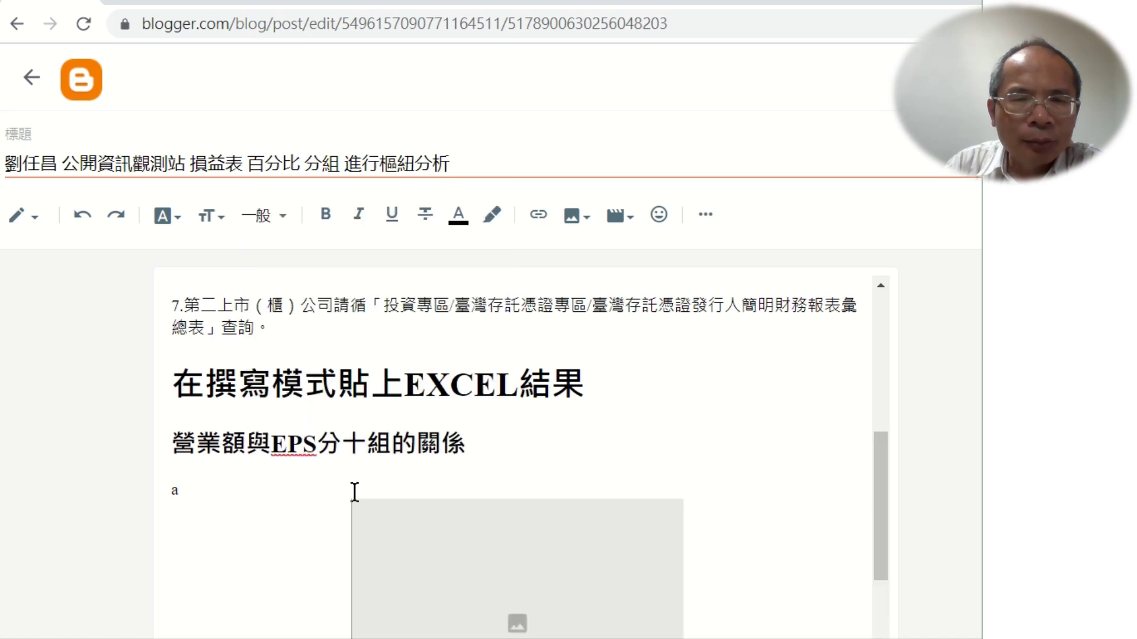
scroll(476, 462, "down", 4)
scroll(477, 462, "up", 2)
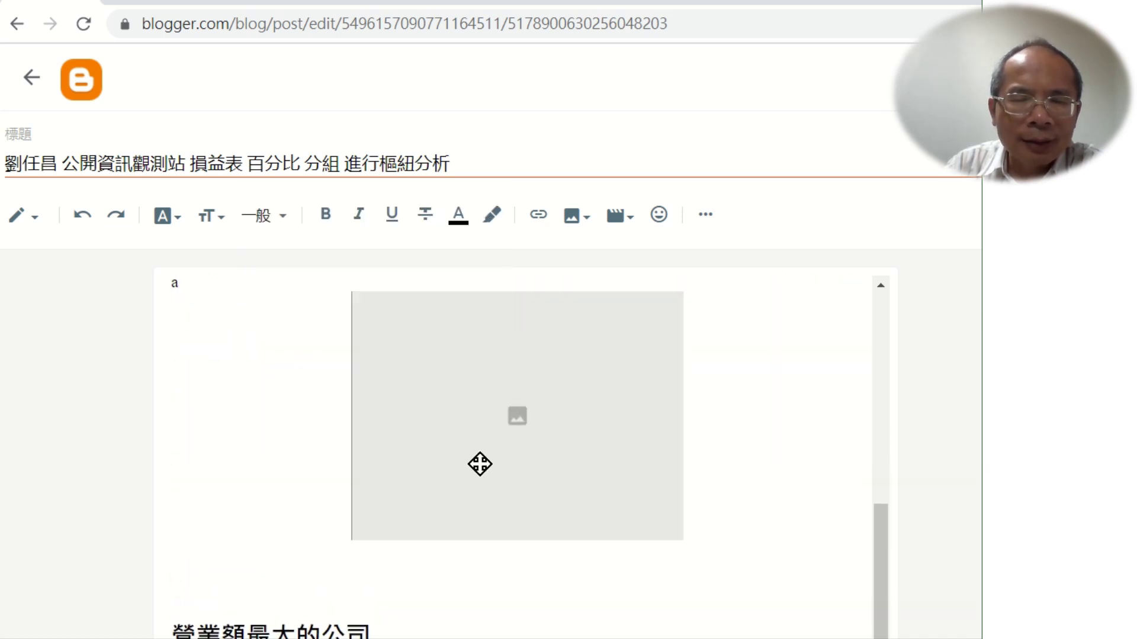
key("ctrl+z")
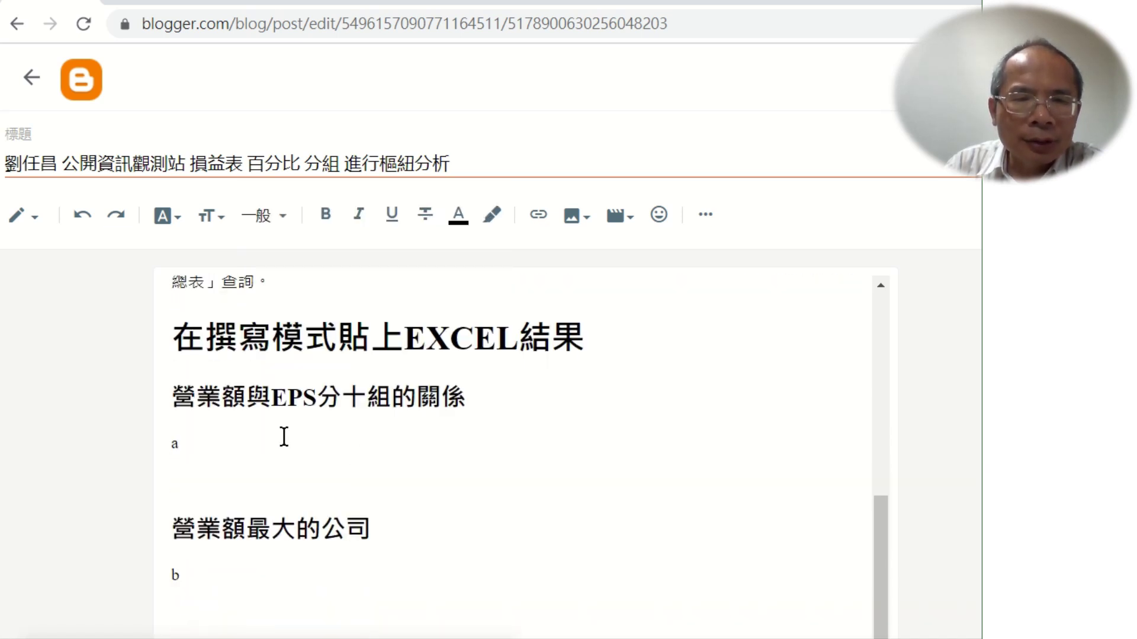
Step: Replace the placeholder a below the first h2 heading with the copied Excel function results, pasted as plain text
left_click(241, 449)
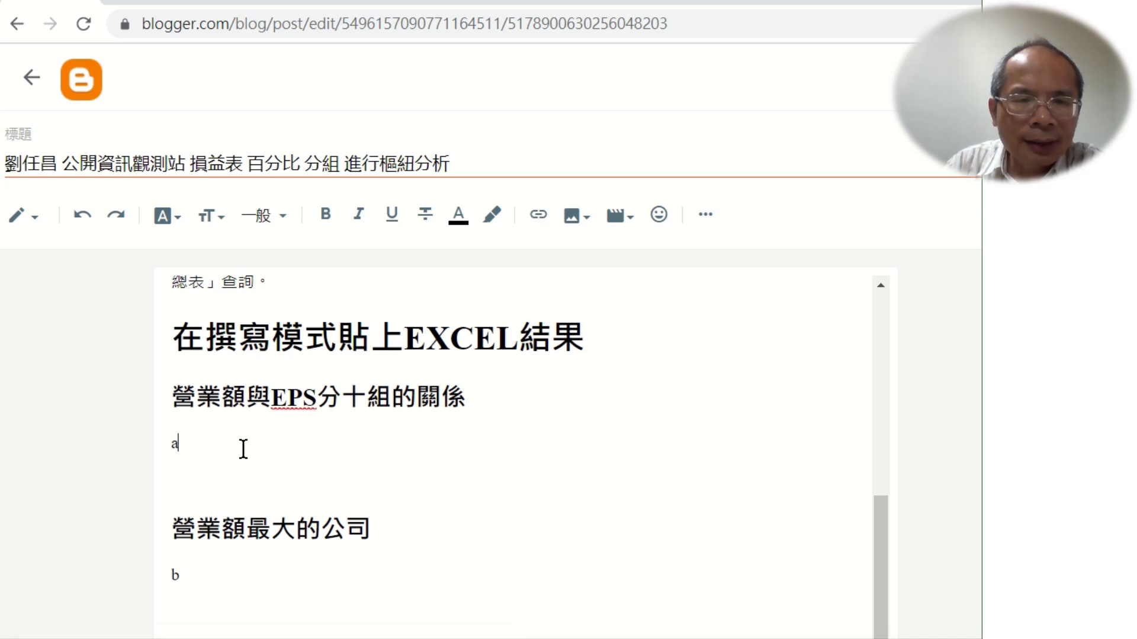
key("BackSpace")
right_click(208, 475)
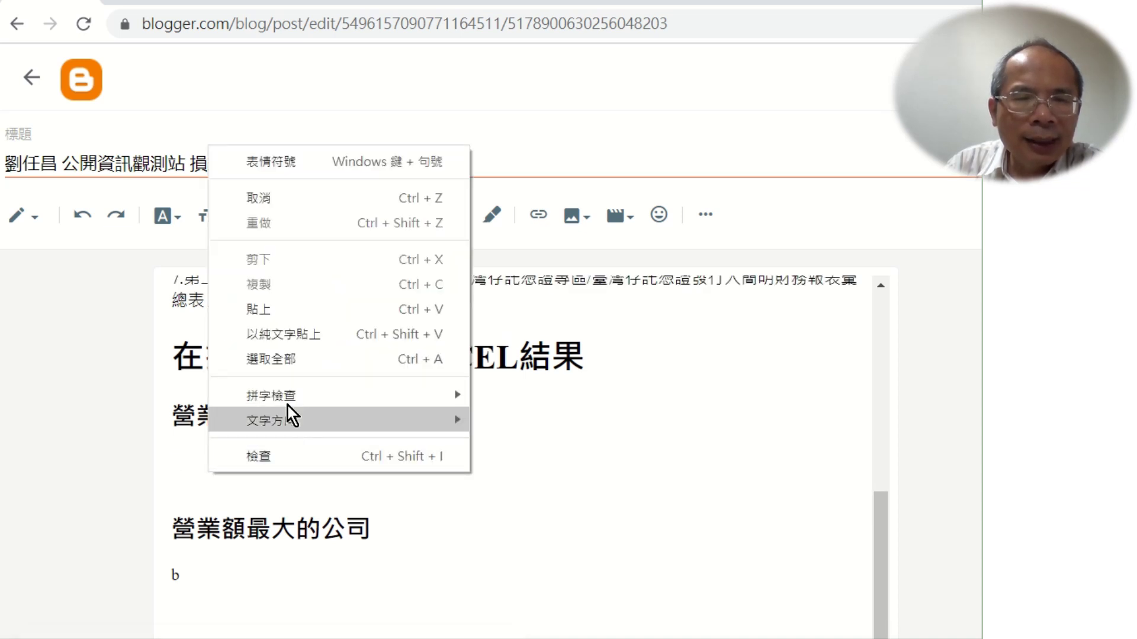
left_click(284, 334)
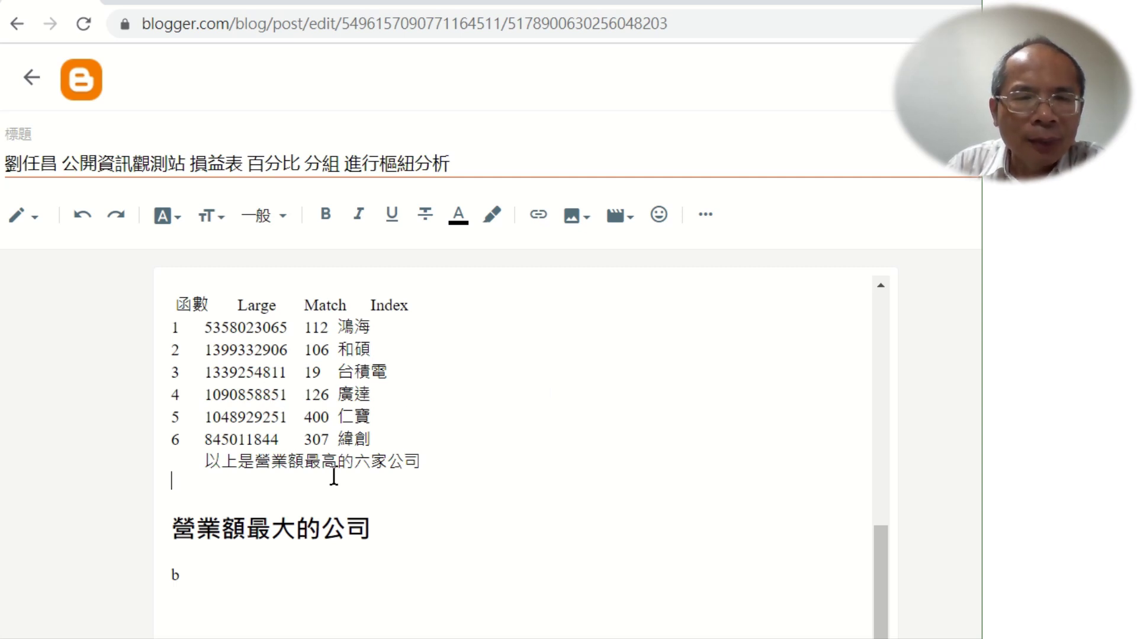
Step: Add the line 以後再來轉成表格 directly below the pasted function results
type("u3")
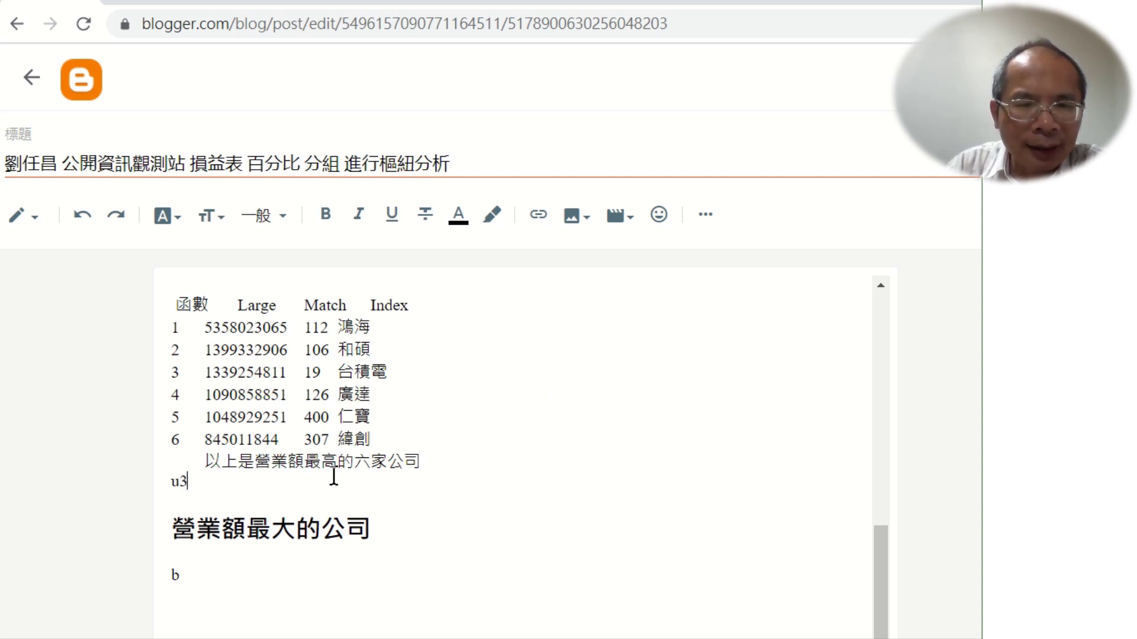
type("u3c9")
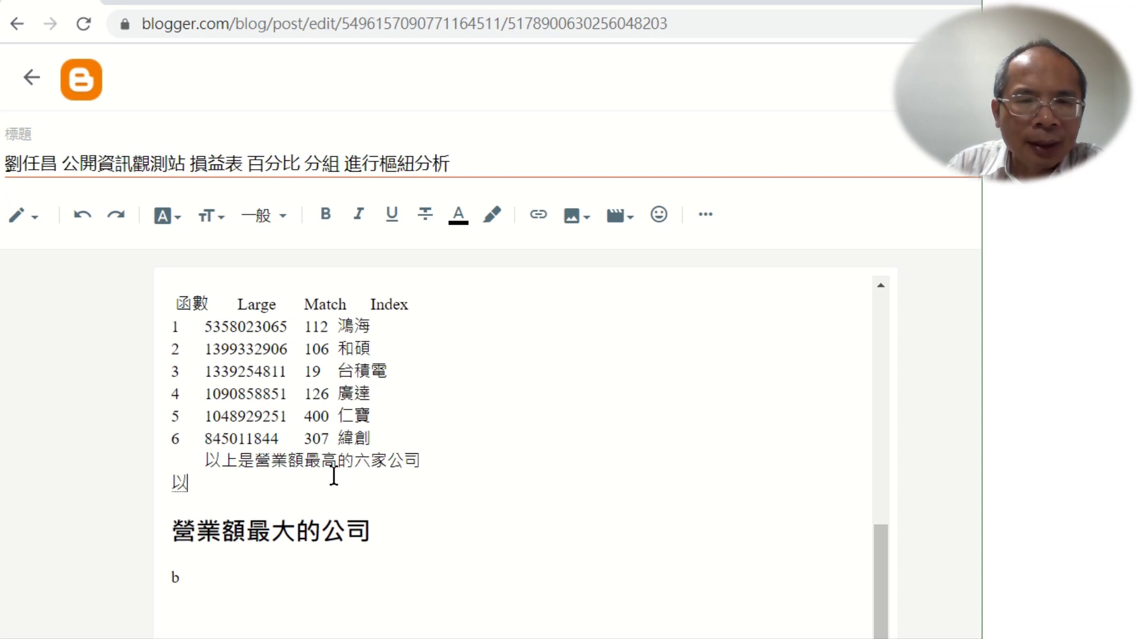
key("BackSpace")
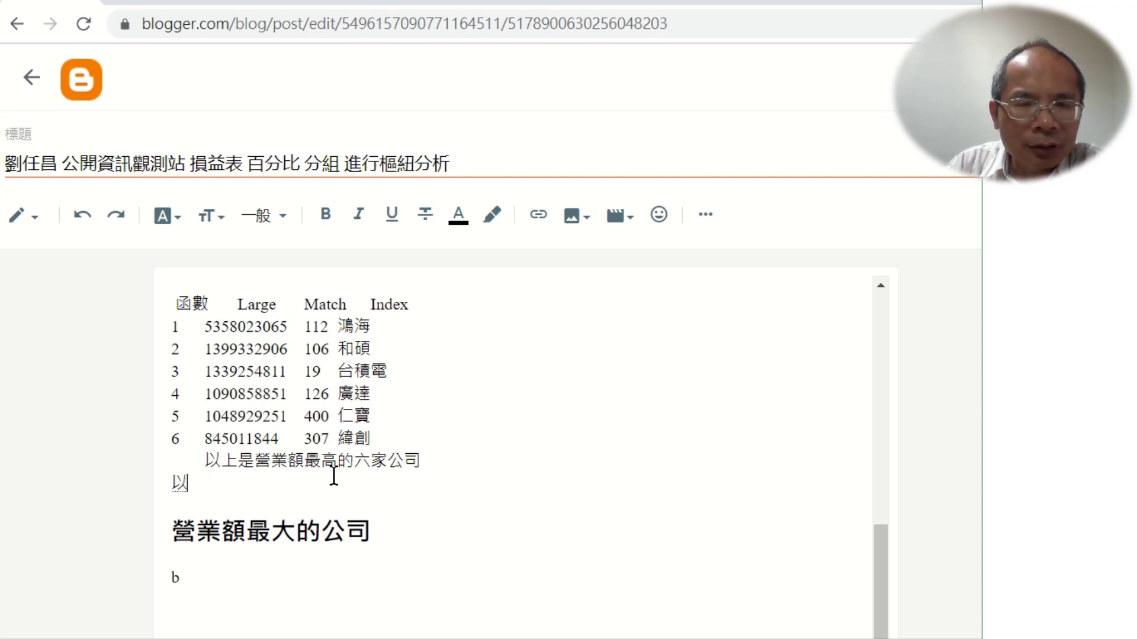
type("後在")
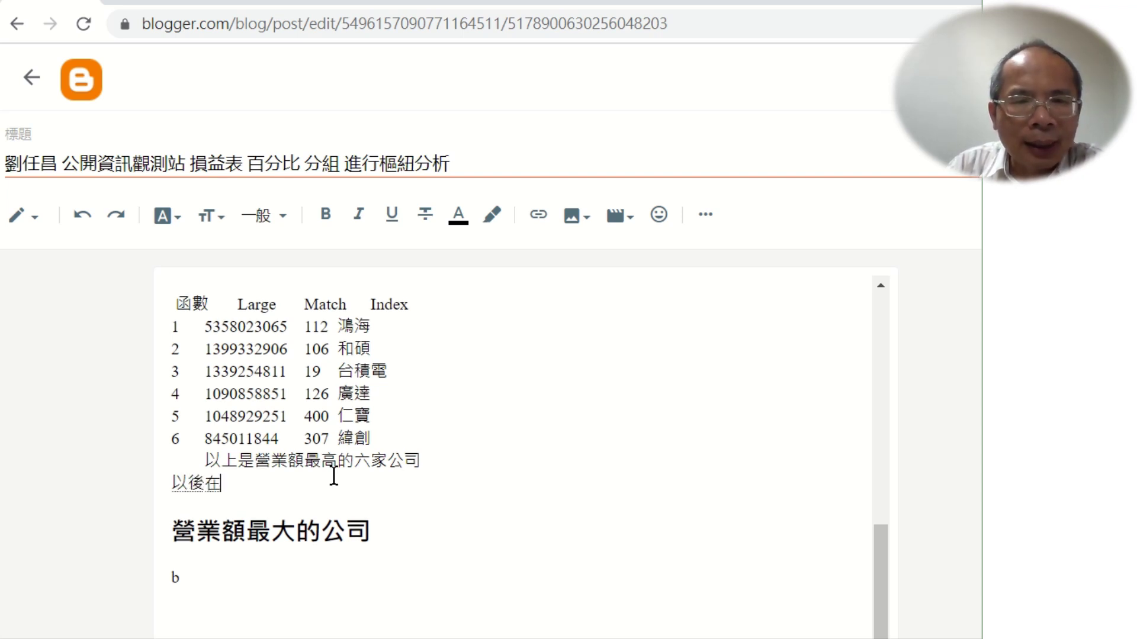
type("來")
key("Return")
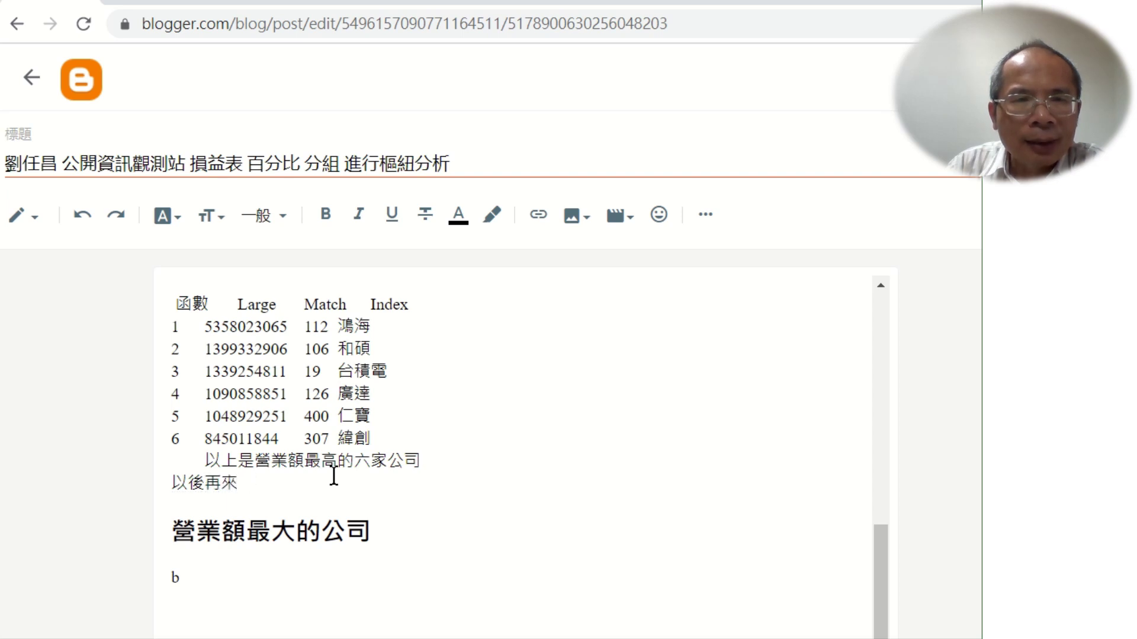
type("轉成表ㄍ")
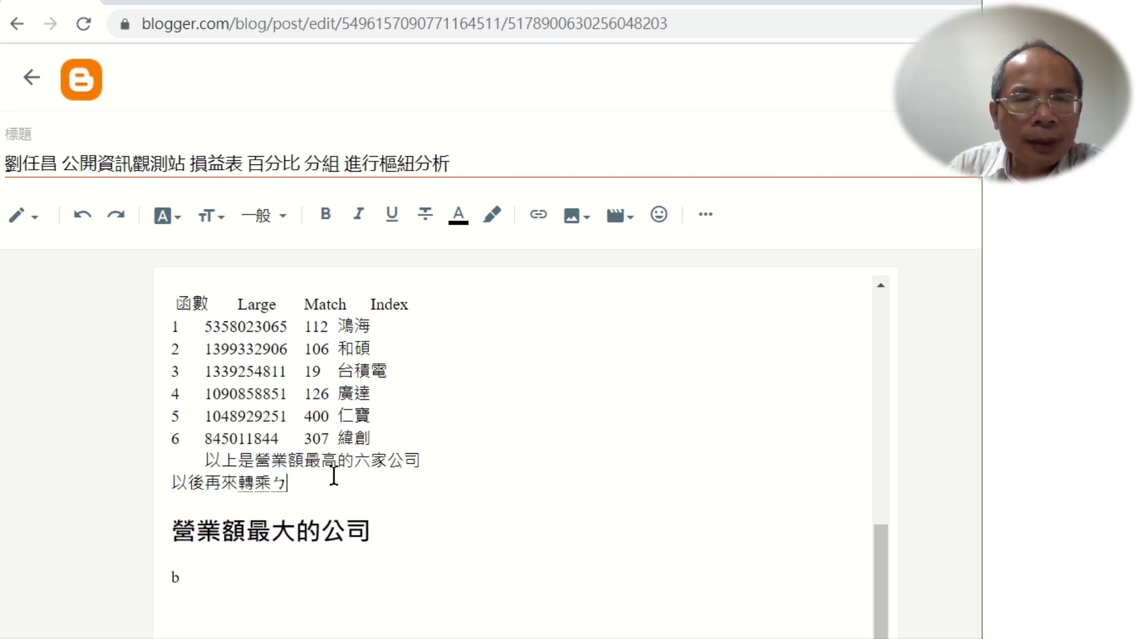
type("ㄜˊ")
key("Return")
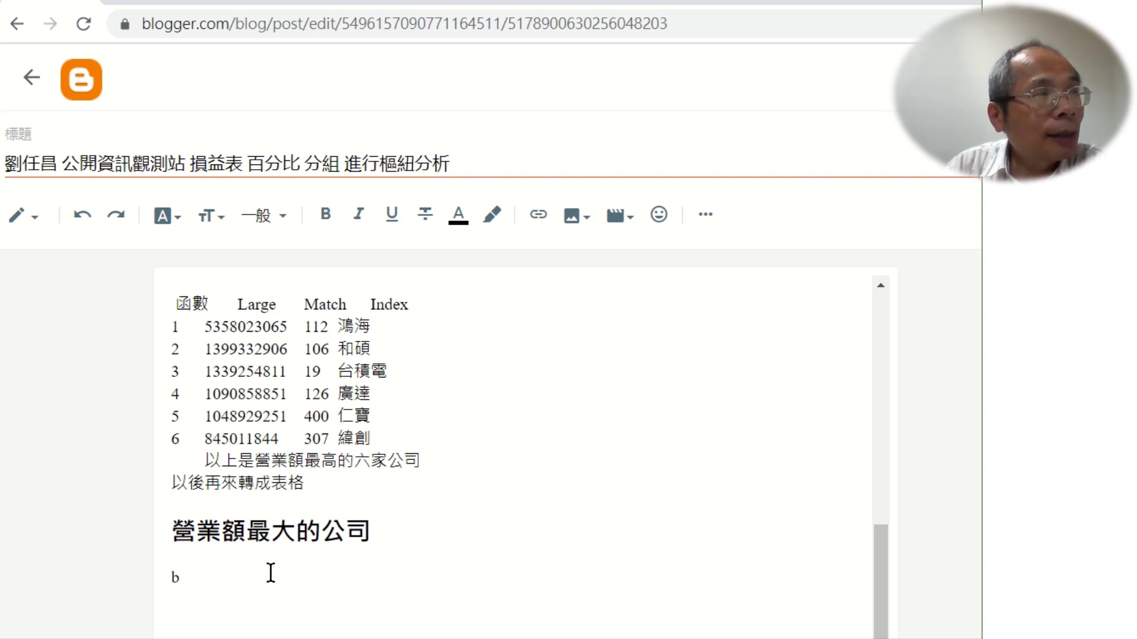
Step: Move the function results and the line below them under the heading 營業額最大的公司, replacing the placeholder b
left_click_drag(322, 488, 111, 300)
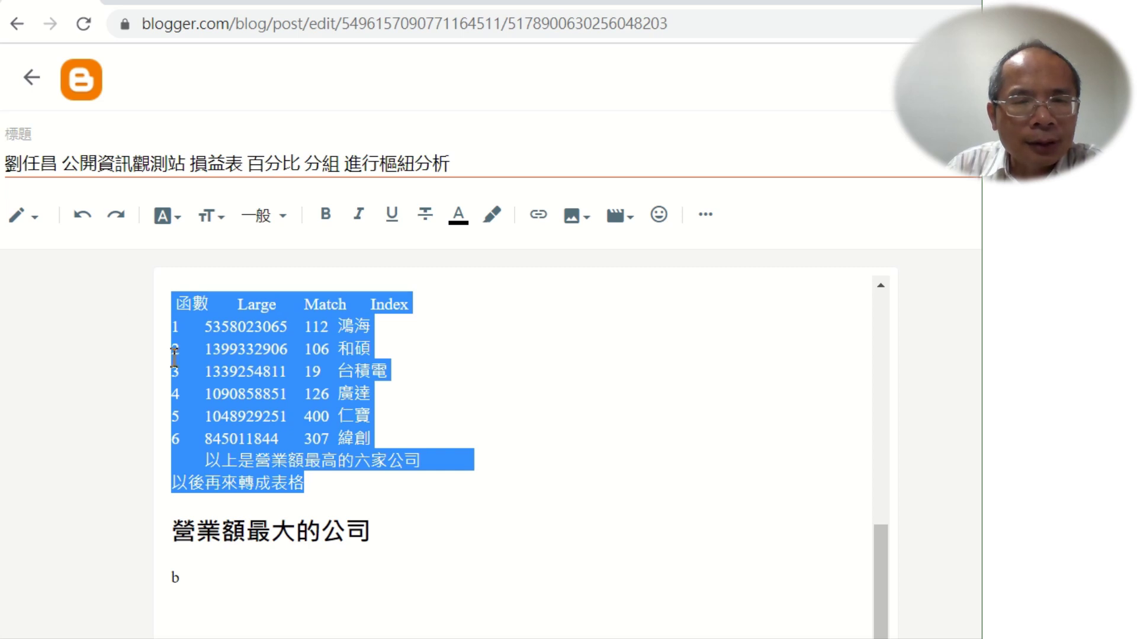
key("BackSpace")
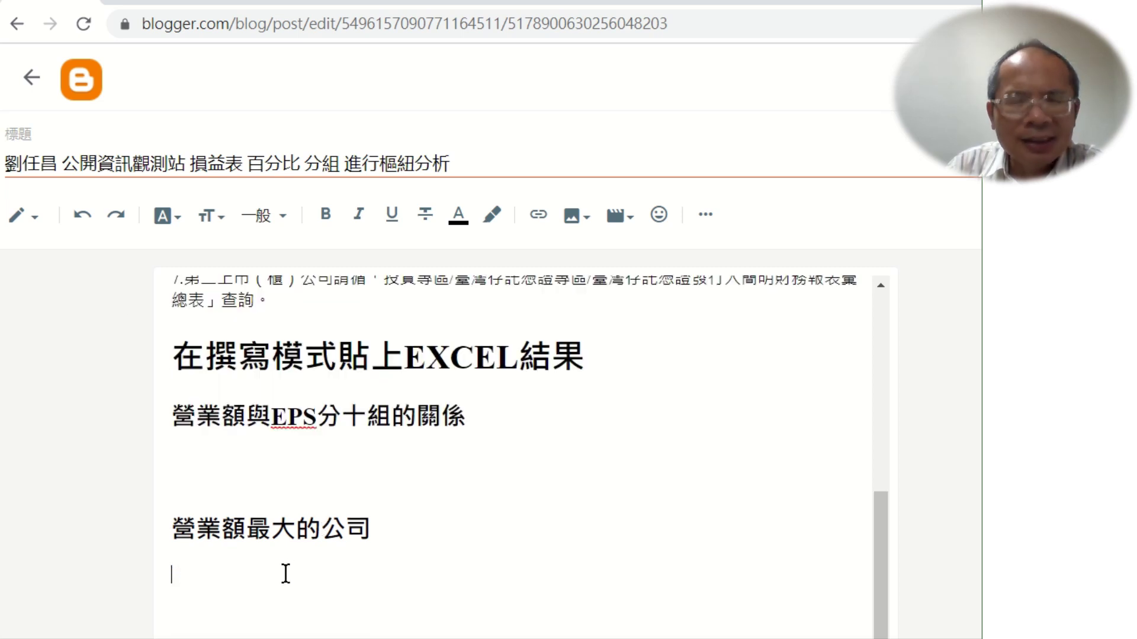
key("ctrl+z")
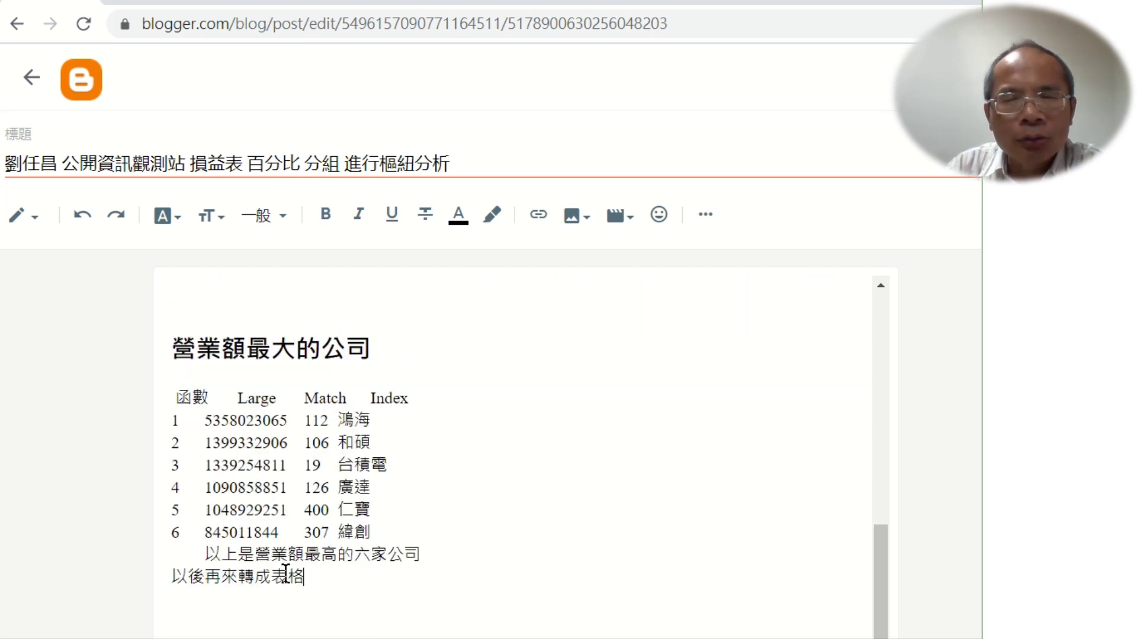
Step: Switch to the Excel workbook and delete the note 正相關k in M16 of the pivot table sheet
key("super")
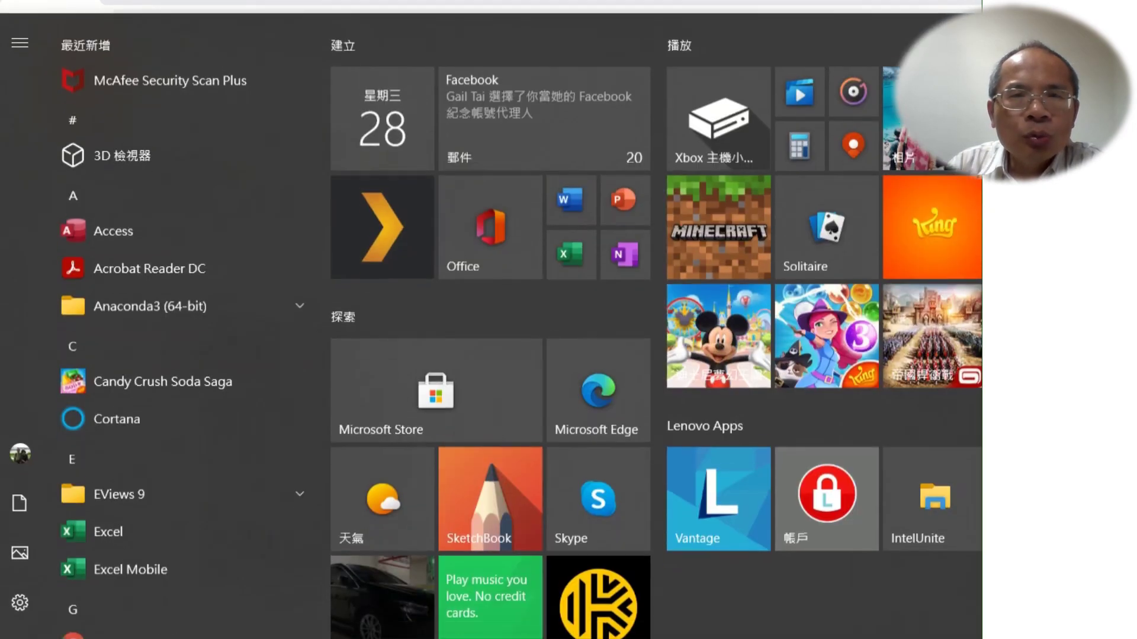
key("alt+Tab")
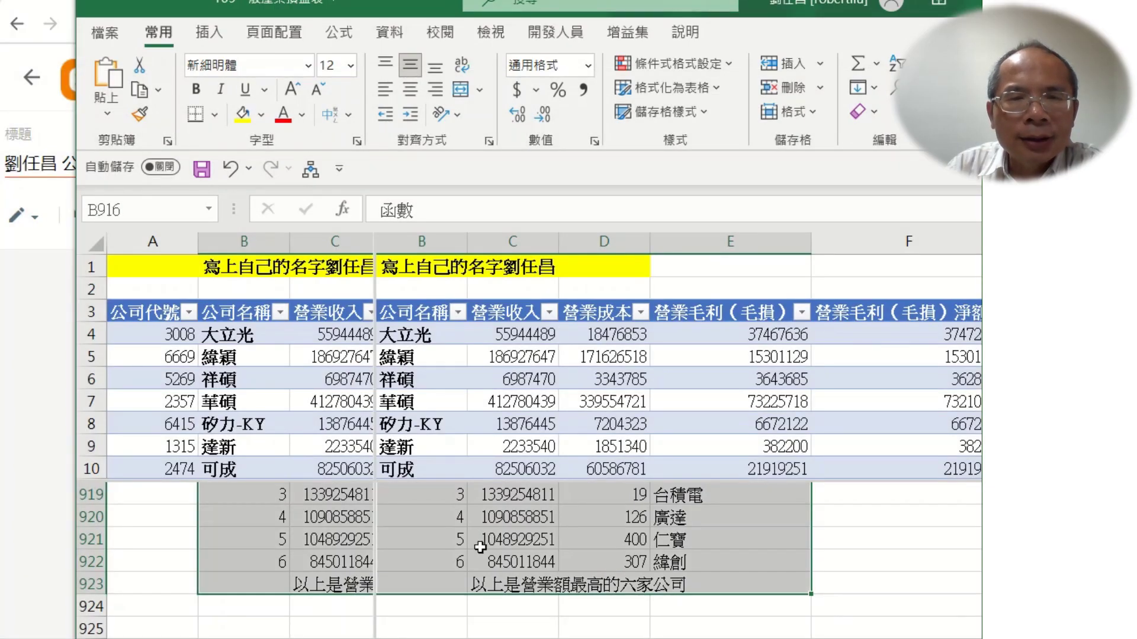
left_click_drag(510, 541, 510, 517)
left_click(529, 538)
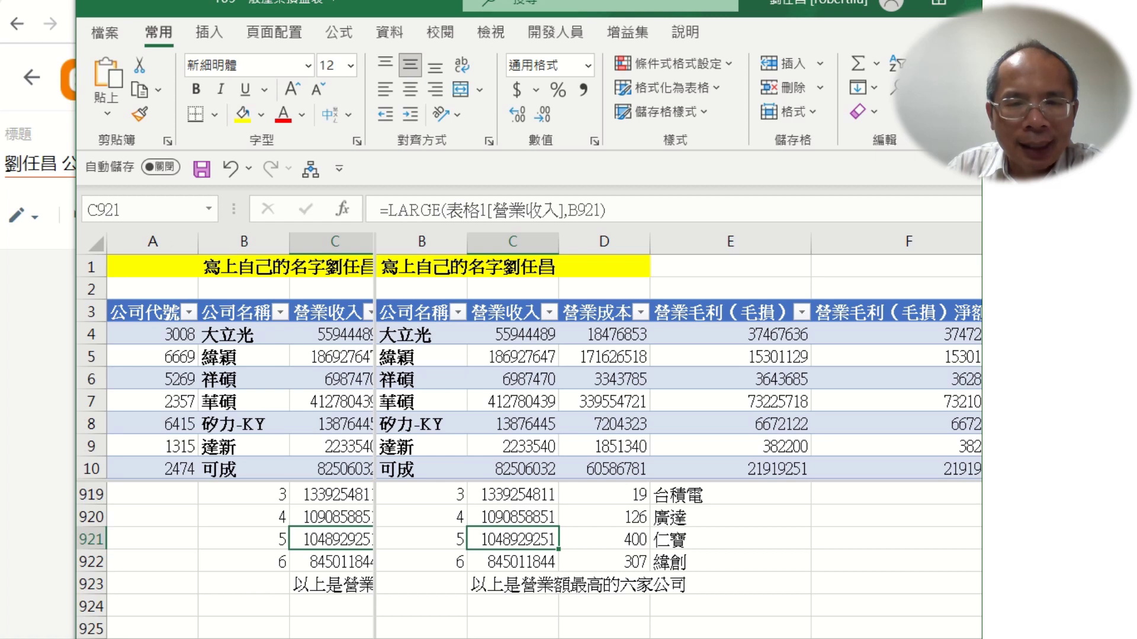
key("ctrl+Page_Down")
left_click(713, 541)
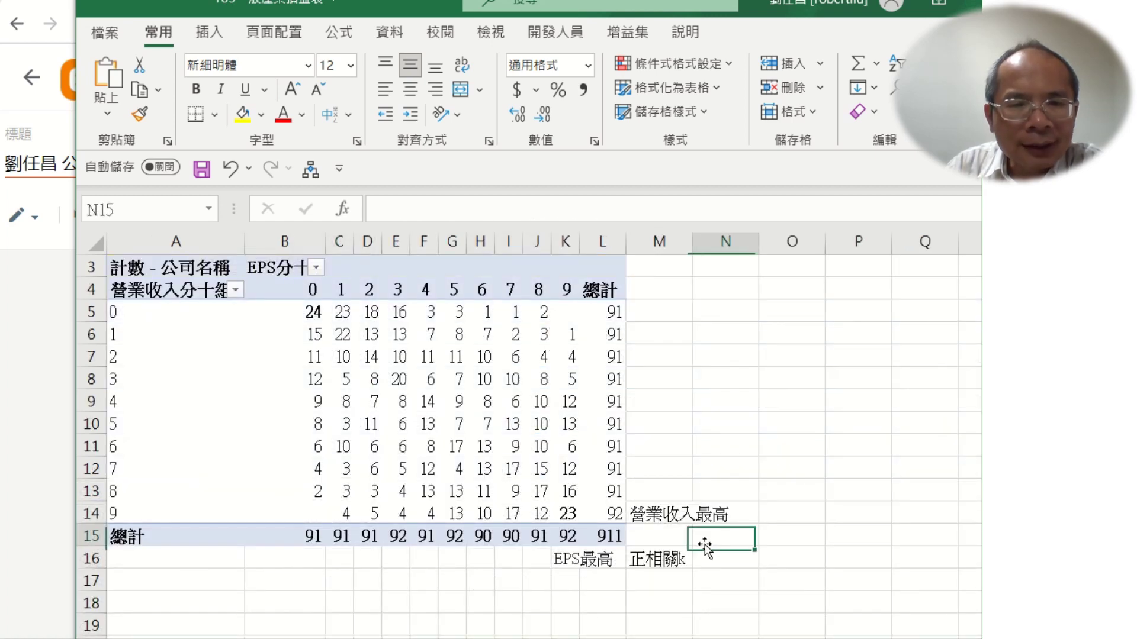
left_click(658, 560)
key("Delete")
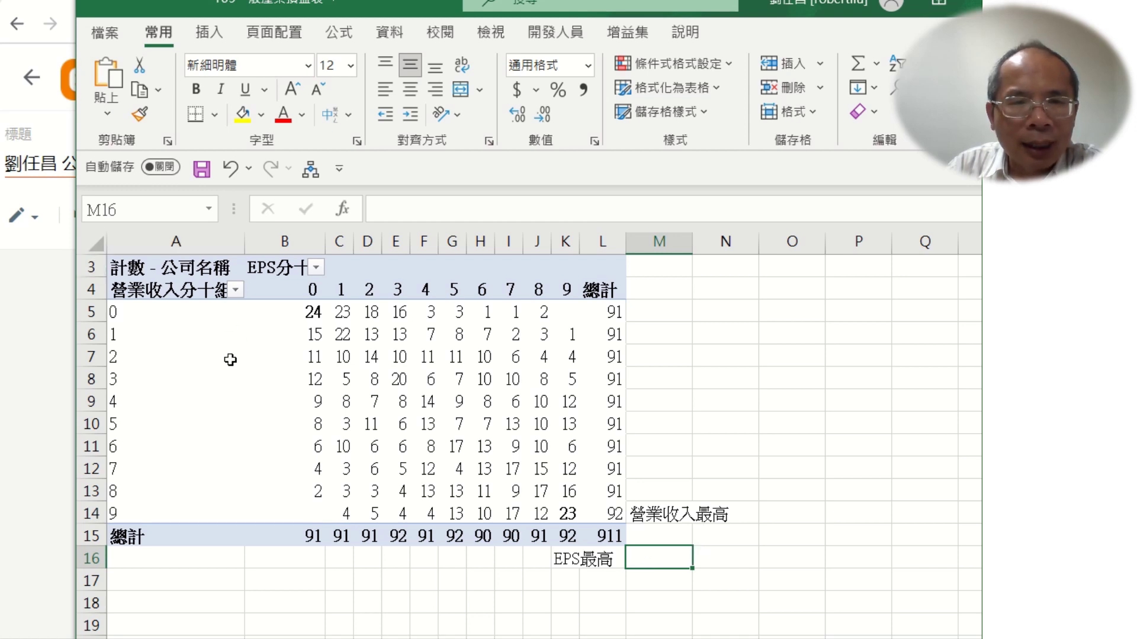
Step: Center the contents of A3:M16, covering the pivot table and its notes, and copy the range
scroll(230, 360, "up", 1)
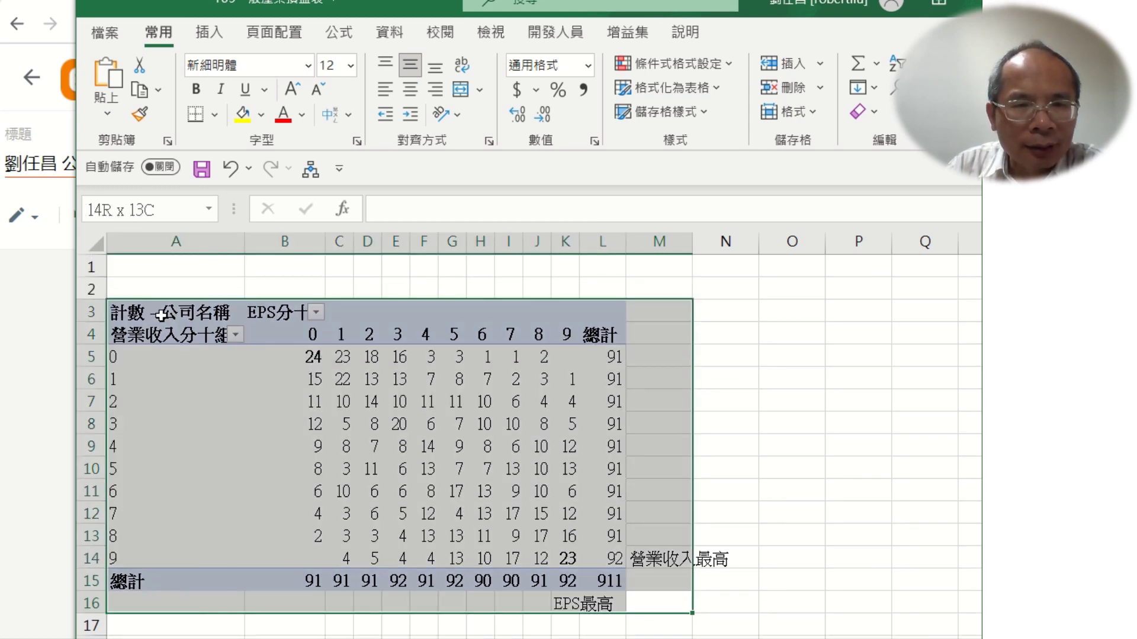
left_click(161, 315, "shift")
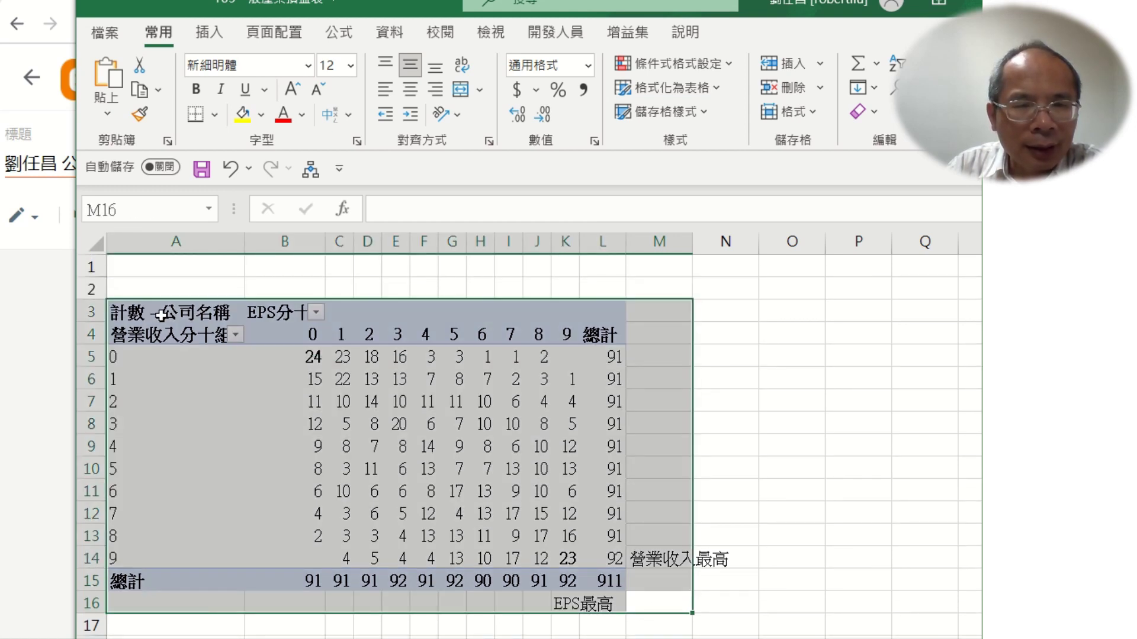
left_click(413, 89)
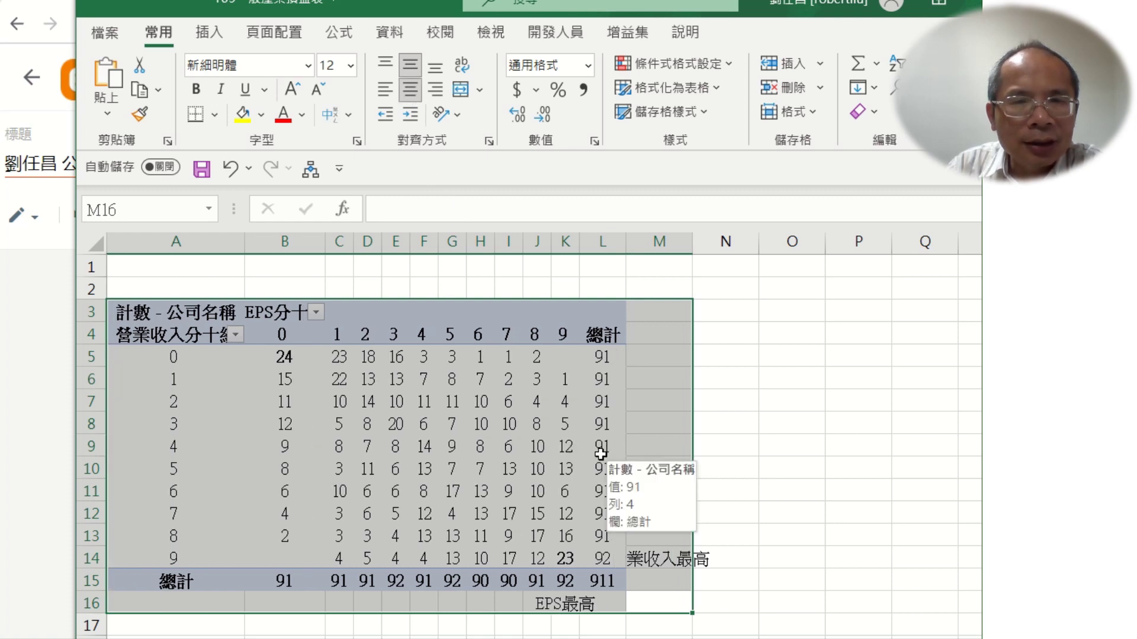
right_click(535, 447)
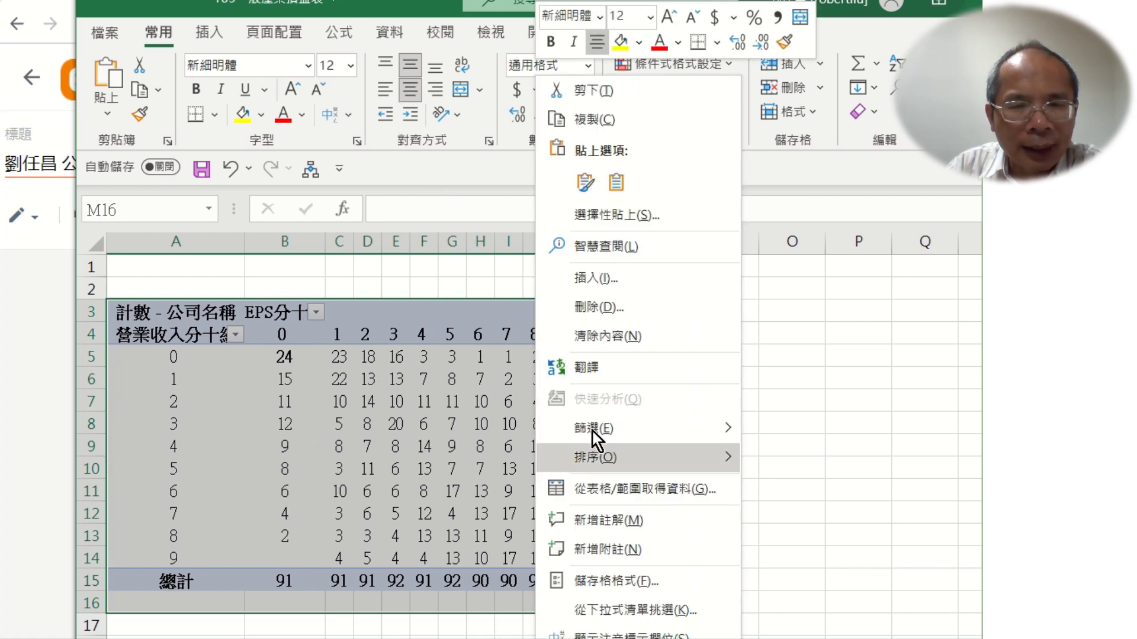
left_click(610, 121)
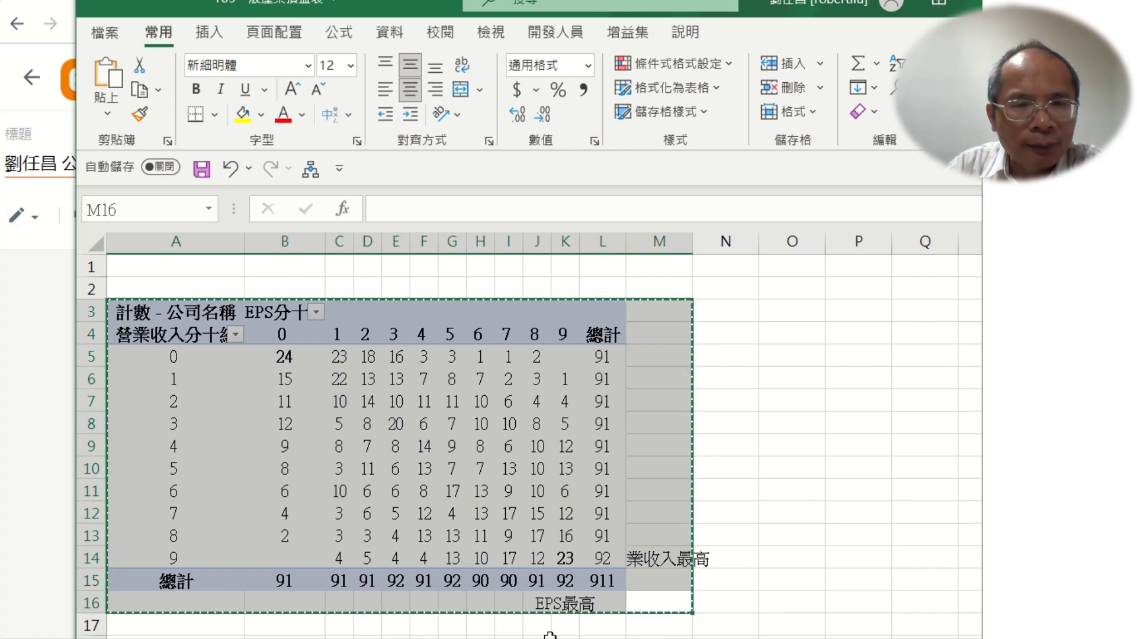
Step: Return to the Blogger post and paste the pivot table as plain text below the heading 營業額與EPS分十組的關係
key("super")
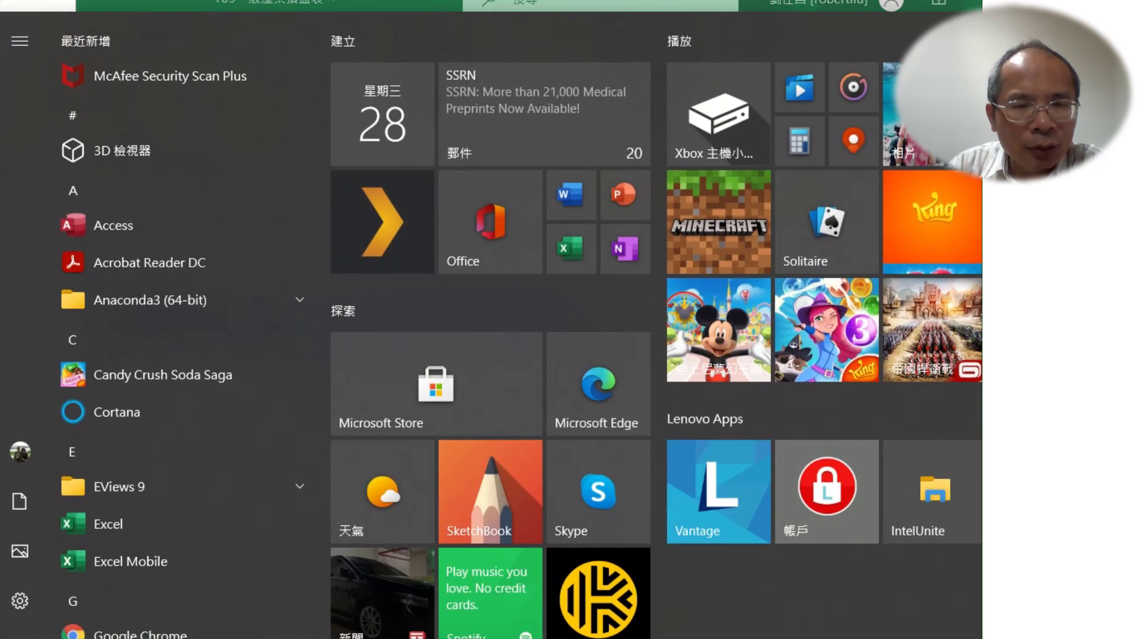
left_click(398, 636)
scroll(312, 462, "up", 2)
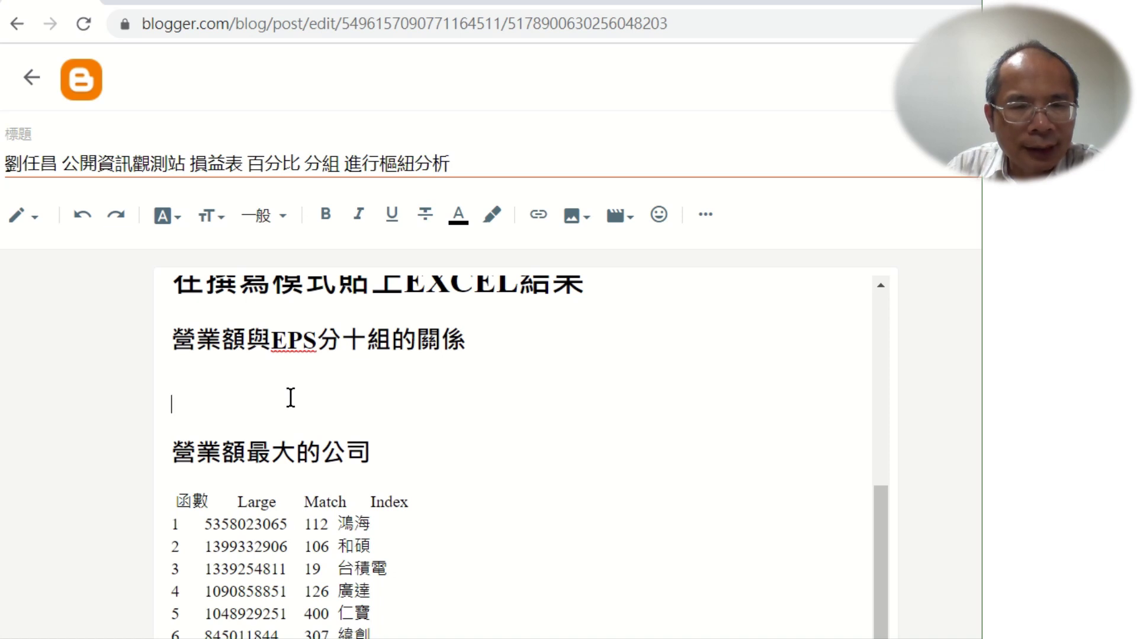
right_click(291, 398)
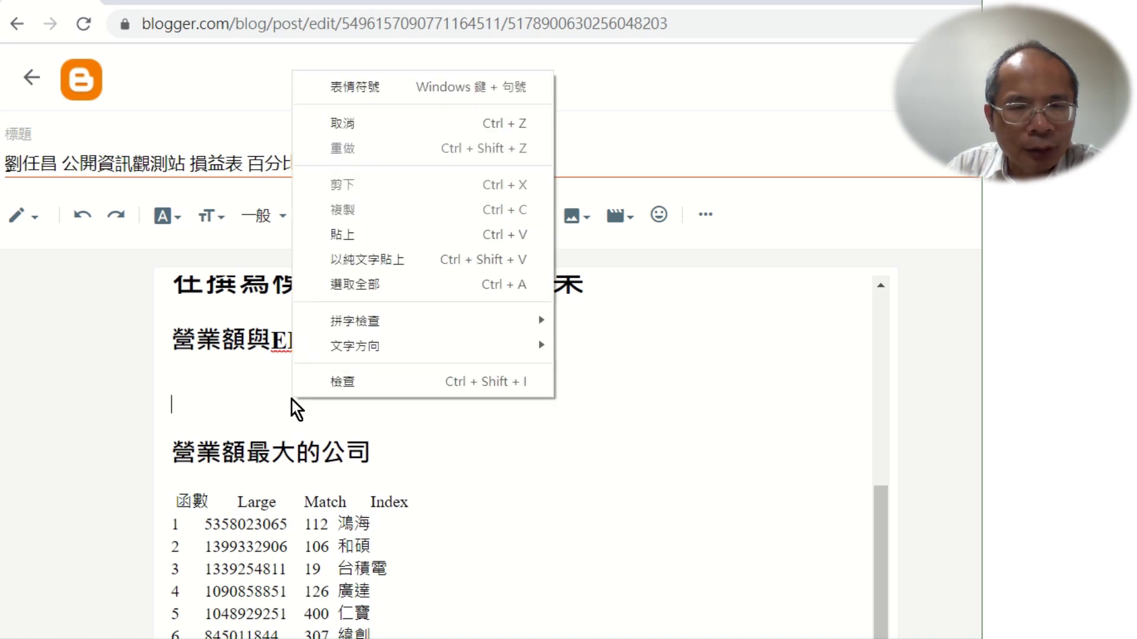
left_click(400, 242)
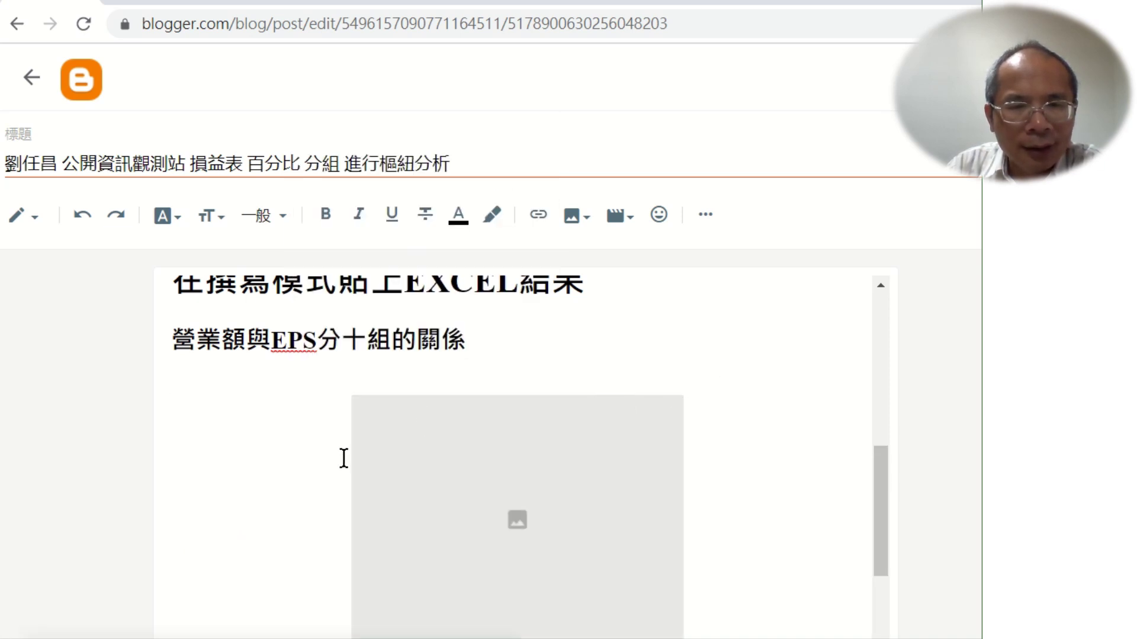
left_click(211, 386)
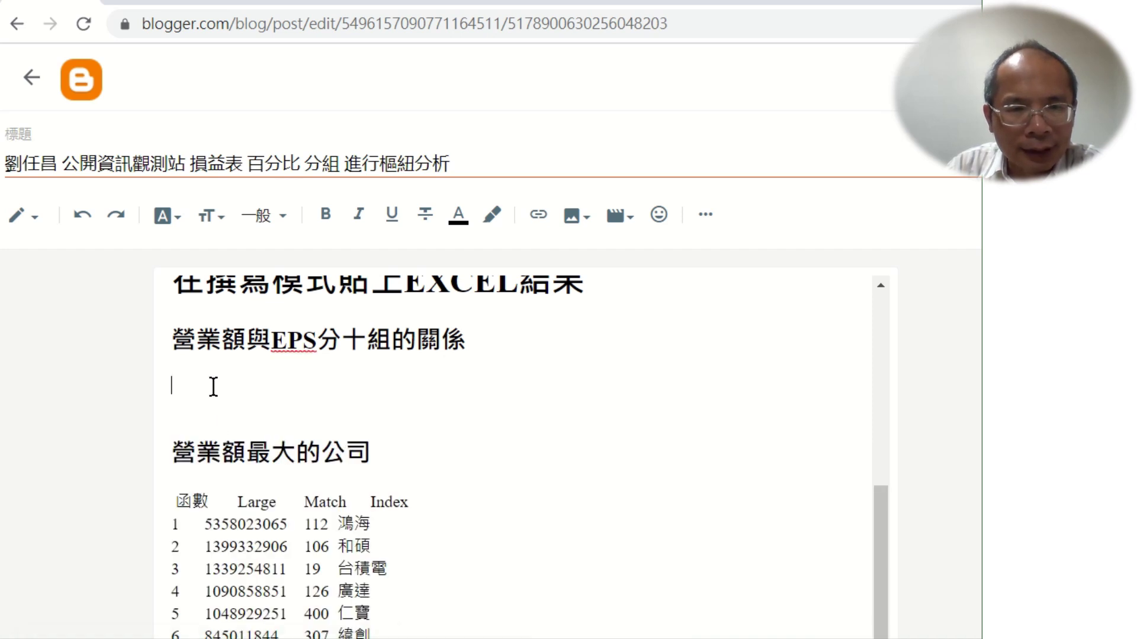
right_click(215, 389)
left_click(361, 581)
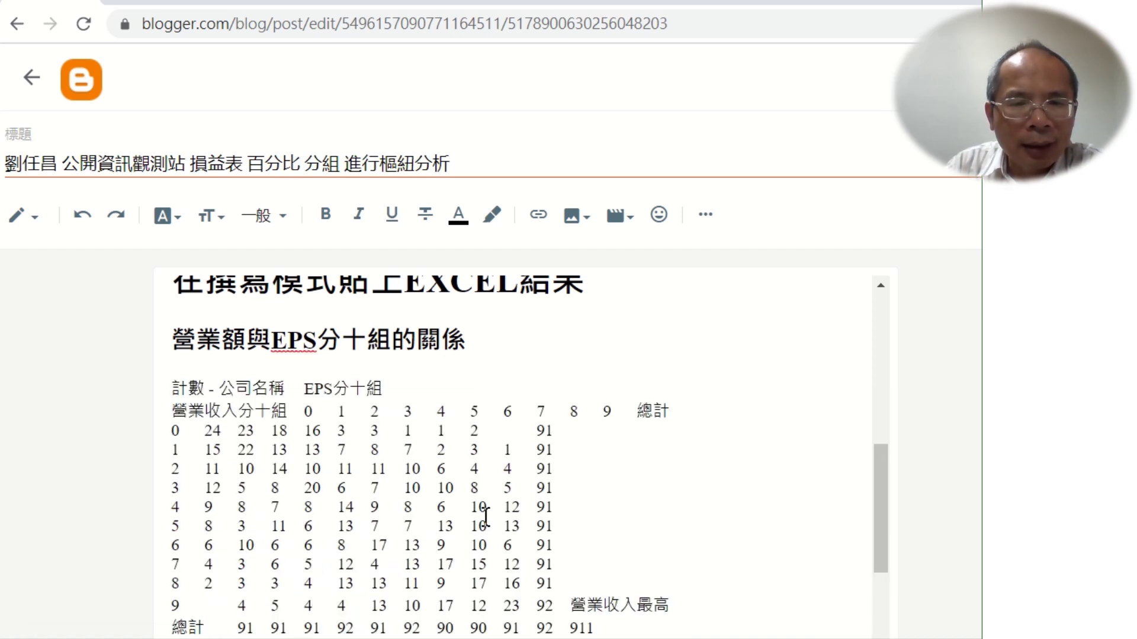
scroll(481, 510, "down", 2)
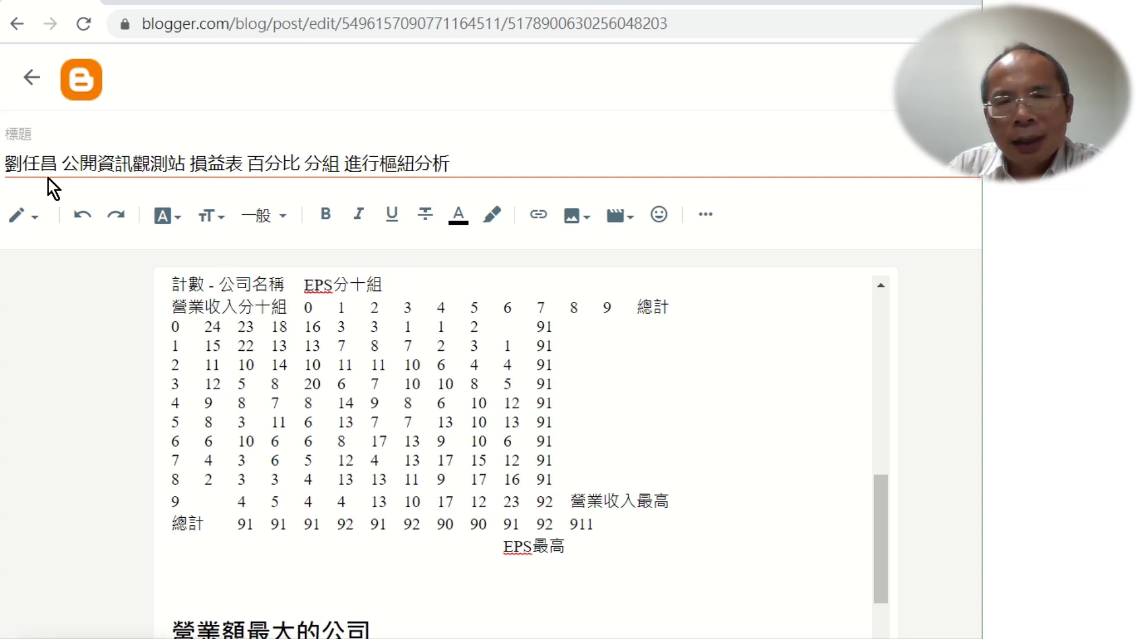
Step: Switch to the published blog post, reload it, and examine how the pivot table and the function results are displayed
left_click(139, 2)
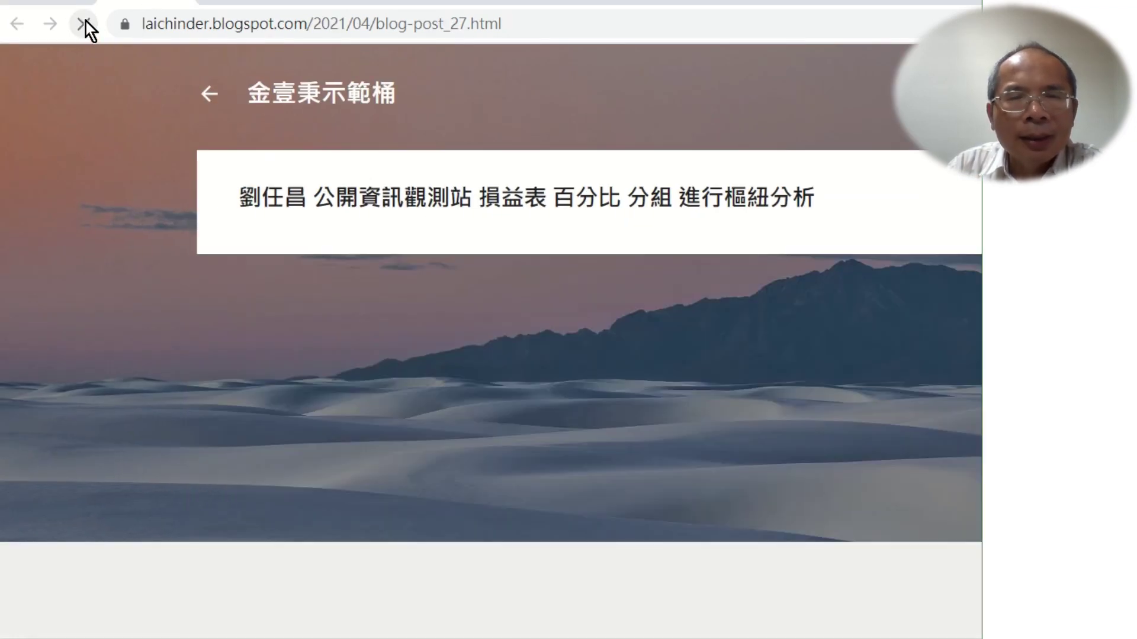
scroll(338, 308, "down", 7)
scroll(338, 305, "down", 9)
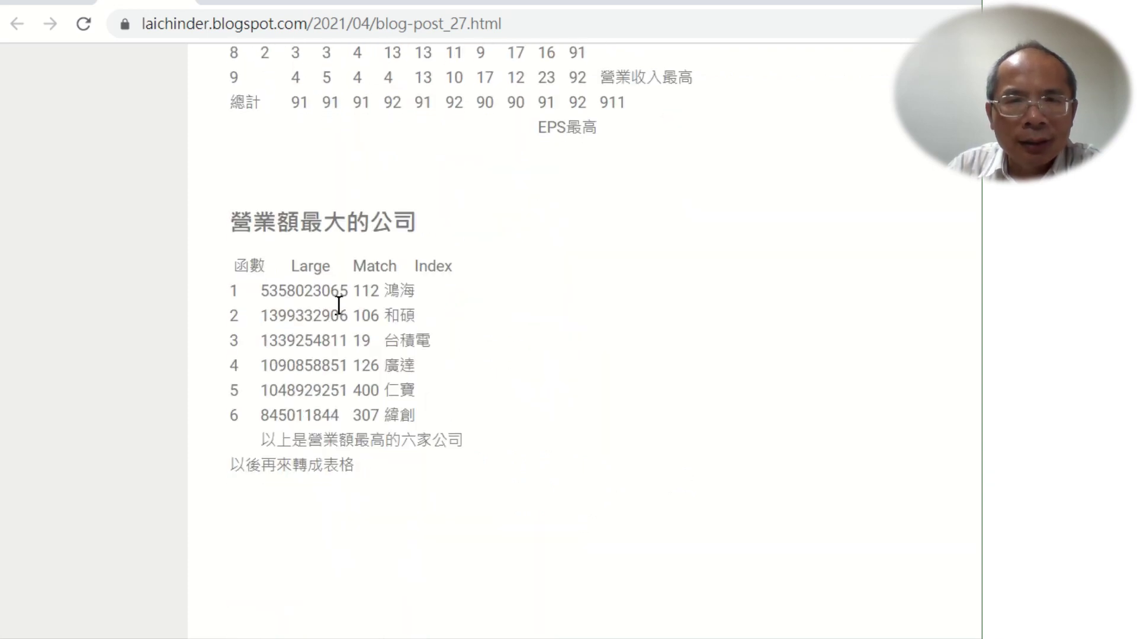
scroll(338, 305, "up", 2)
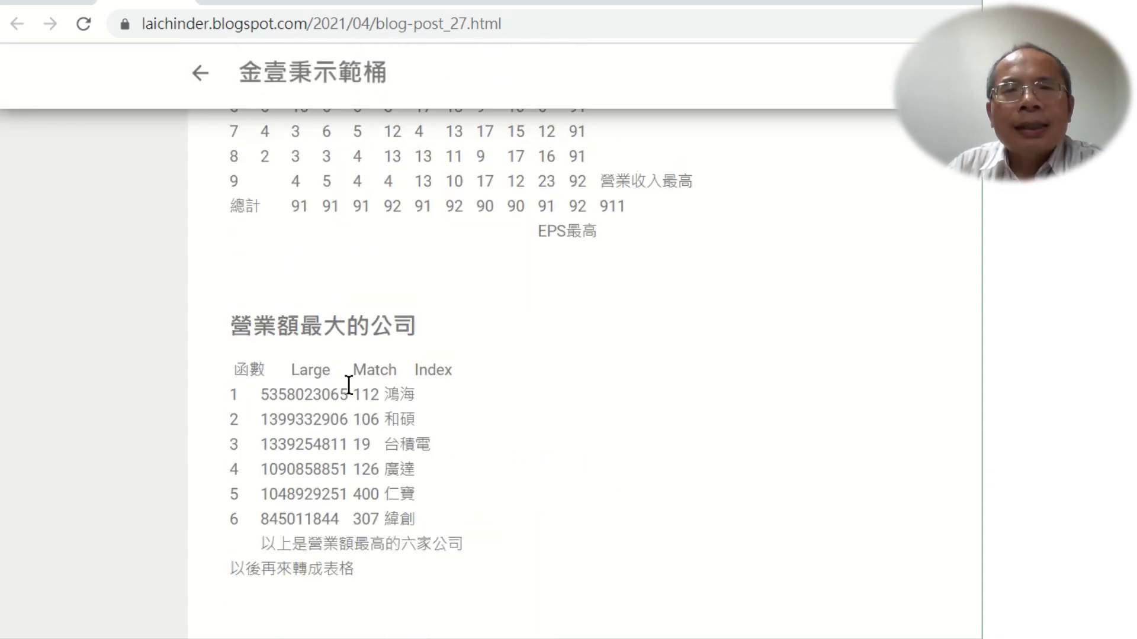